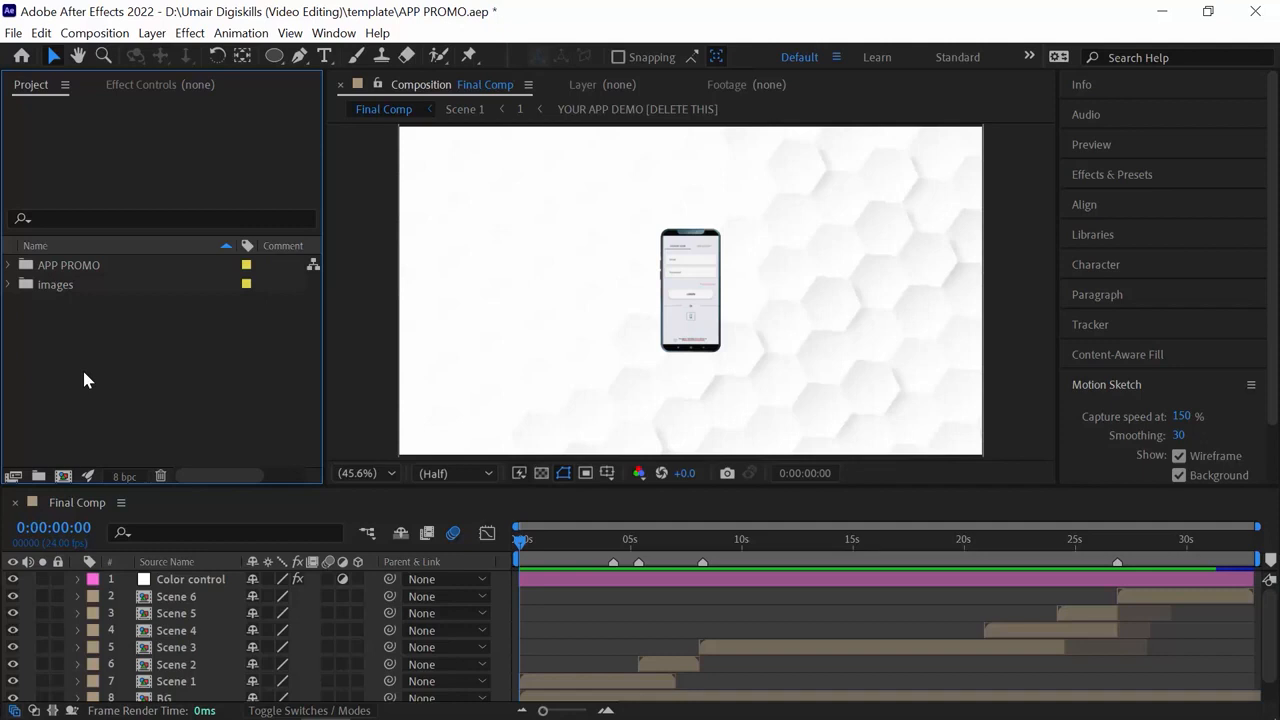
Open the new composition dialog and the Final Comp composition settings, closing both without changes.
key(ctrl+n)
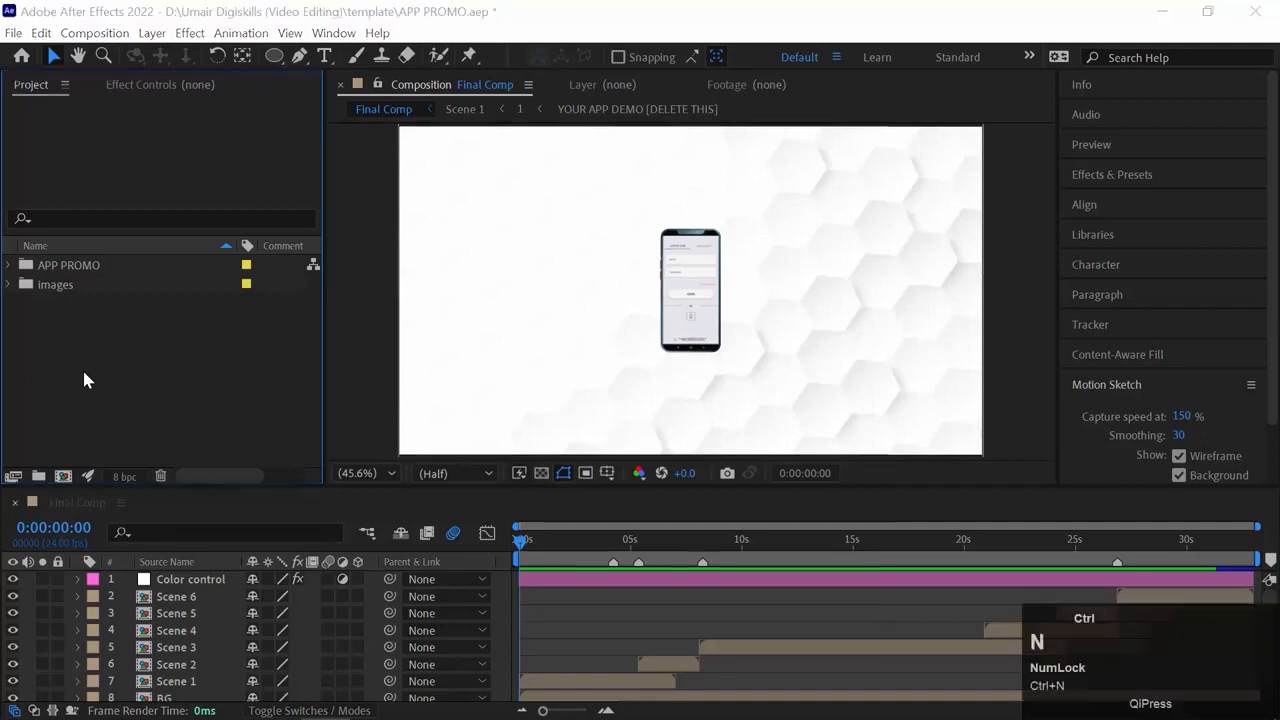
key(Escape)
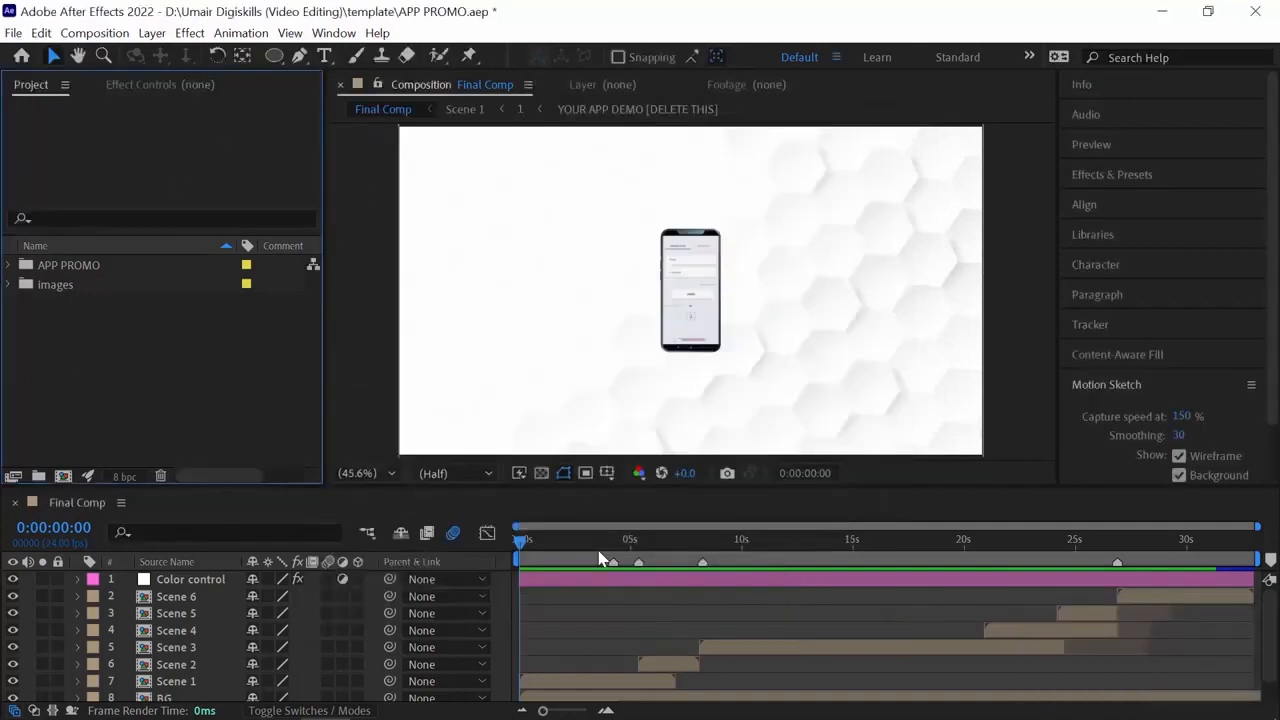
click(220, 505)
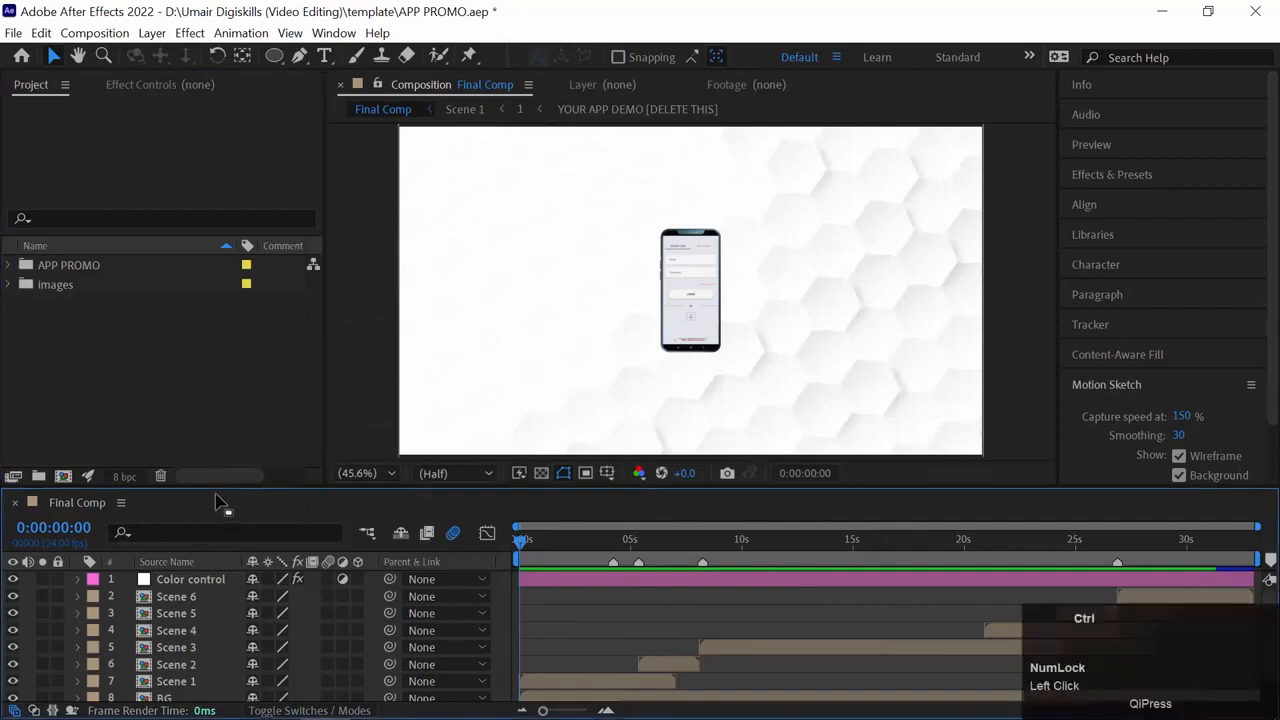
key(ctrl+k)
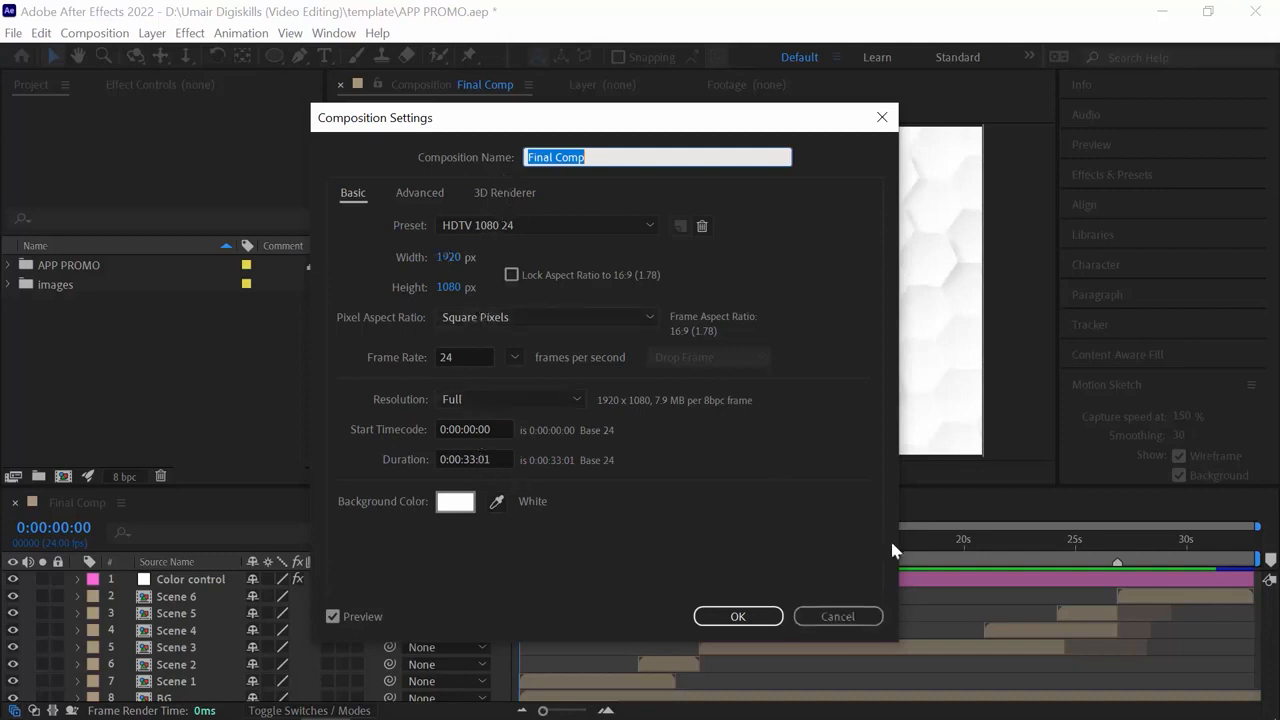
click(838, 616)
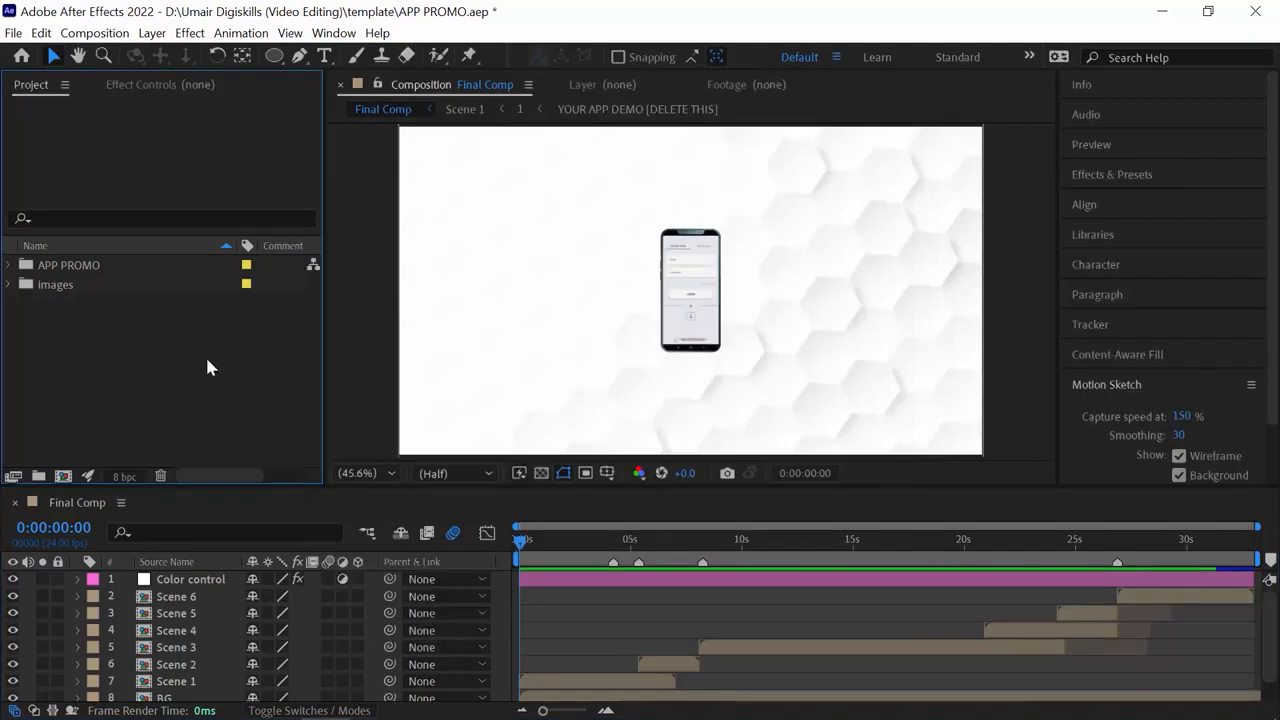
Maximize the Final Comp preview to fill the window and restore the normal layout.
click(352, 309)
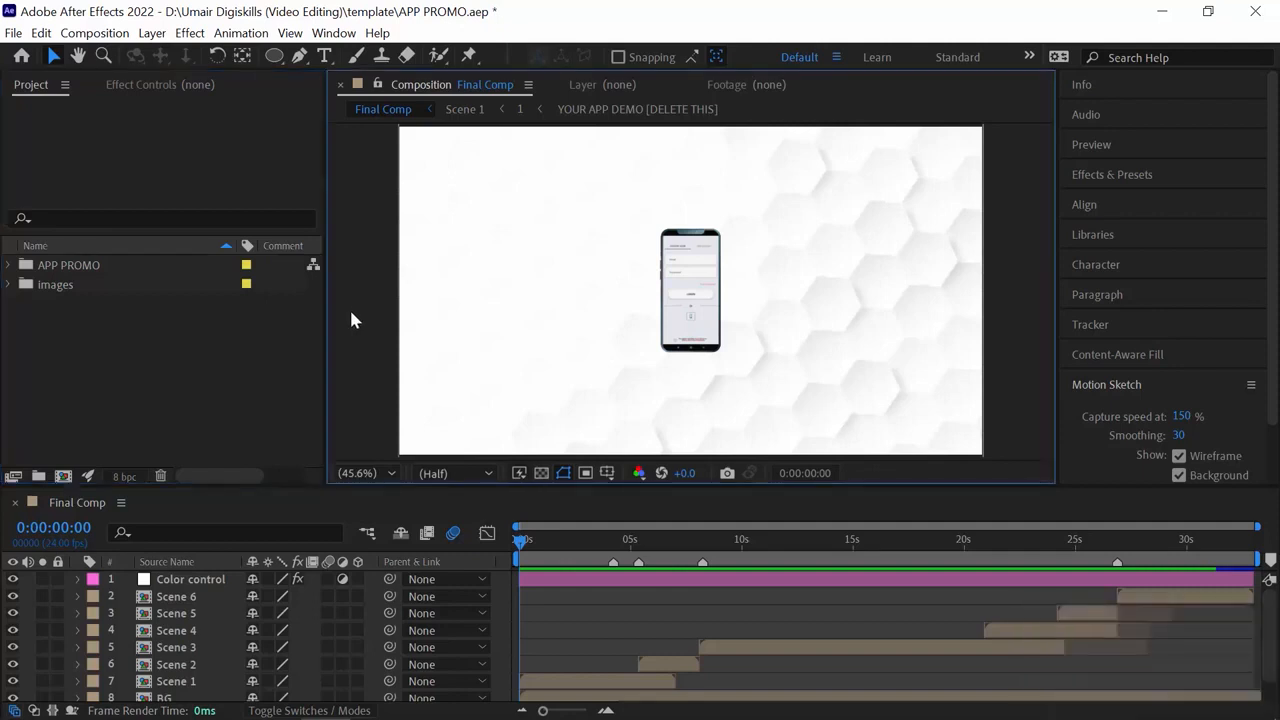
key(grave)
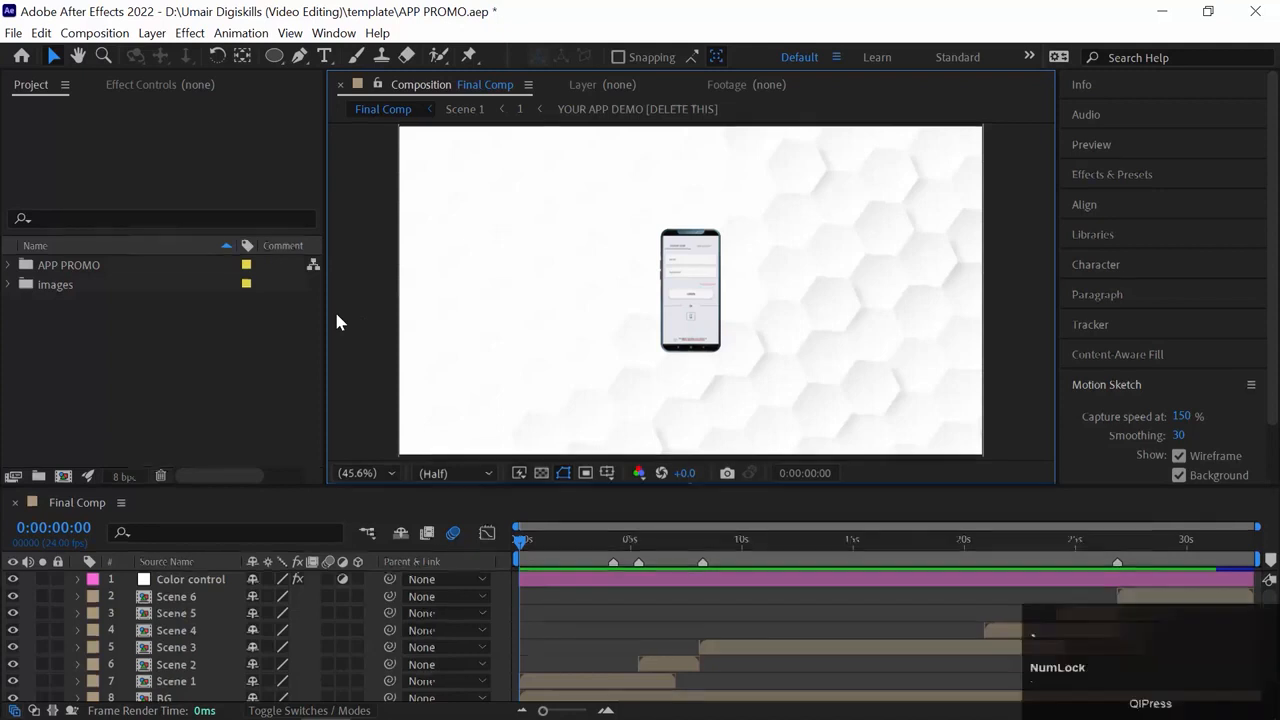
key(grave)
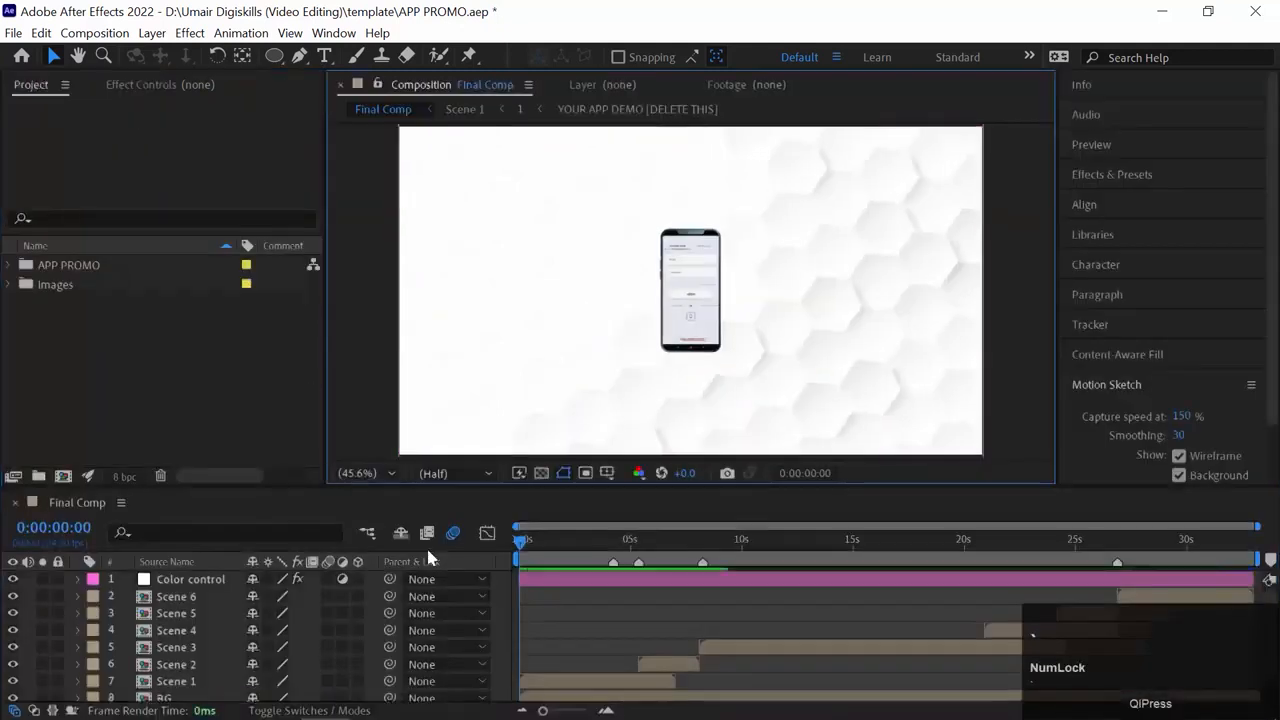
View the Final Comp timeline maximized at 0:00:02:11, expanding the properties of Scenes 6, 5, 4 and 3, and restore the layout.
click(573, 538)
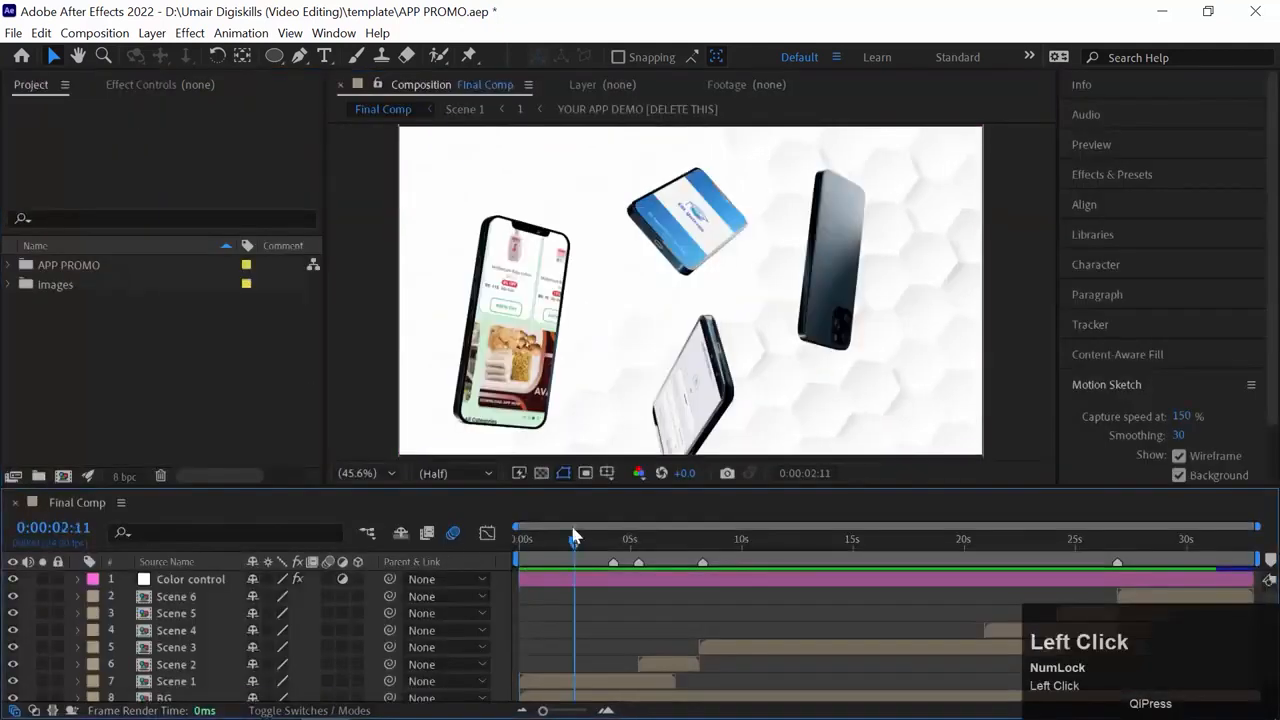
key(grave)
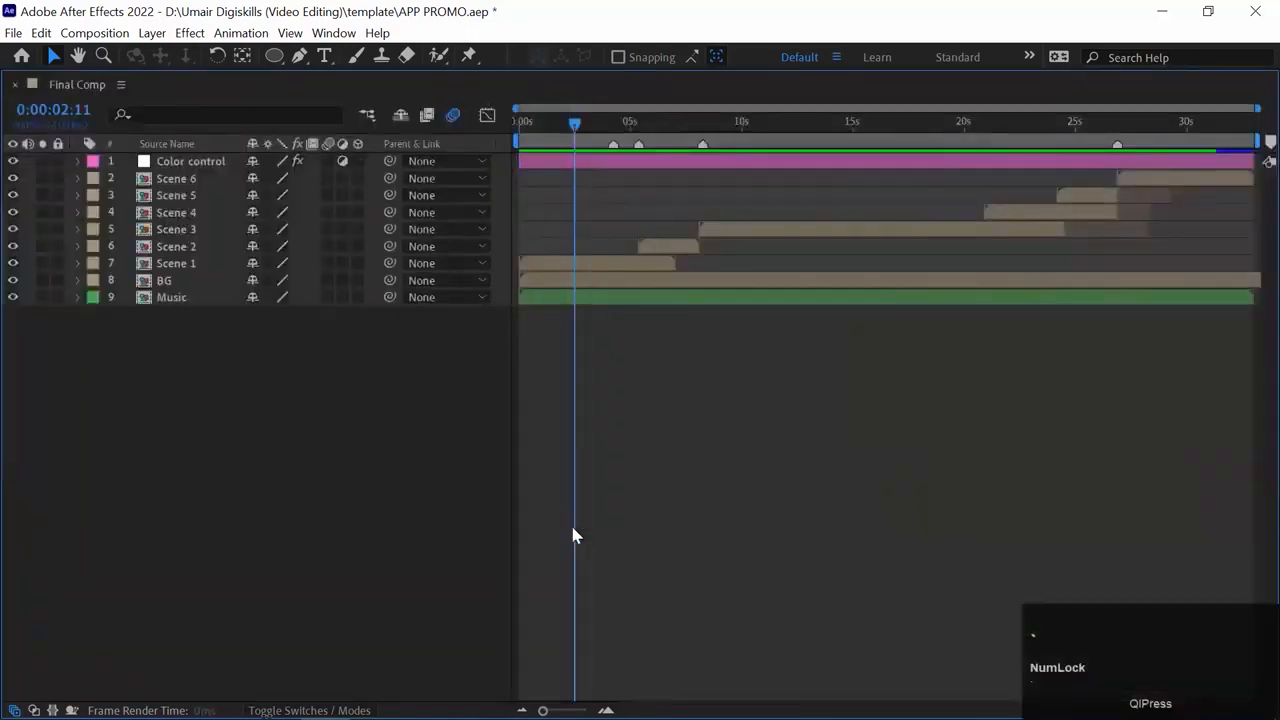
click(77, 178)
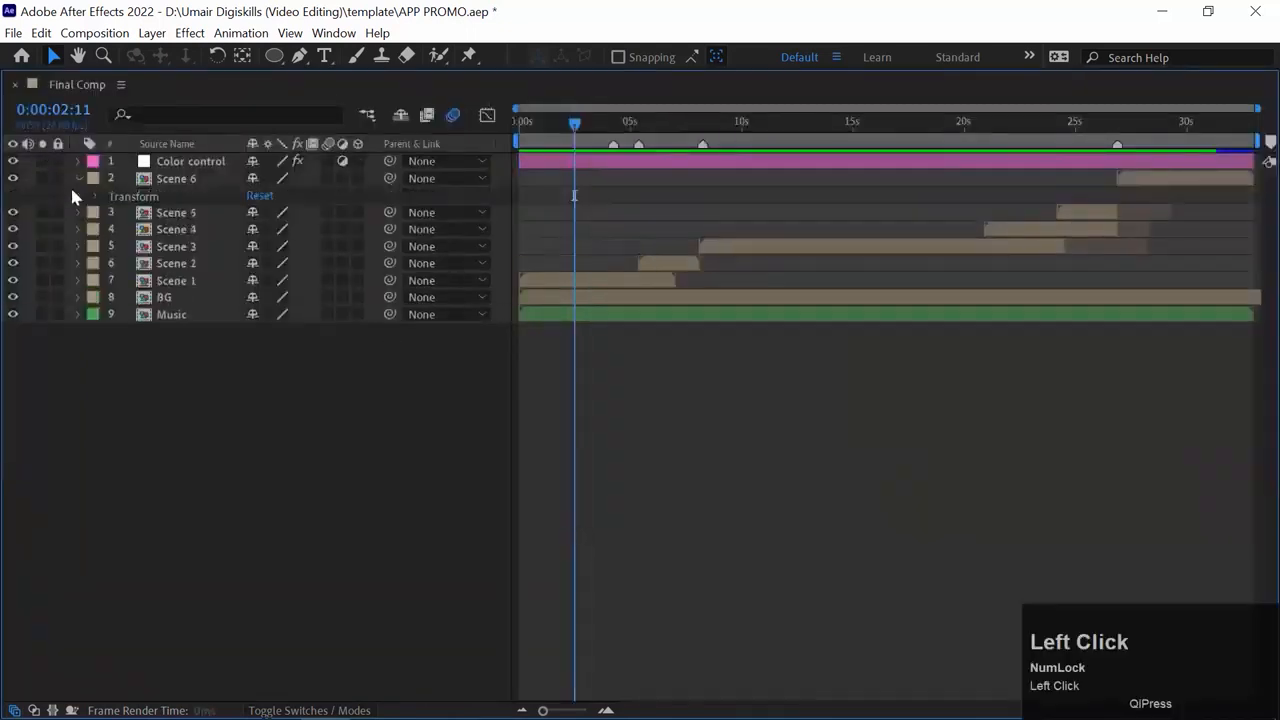
click(77, 212)
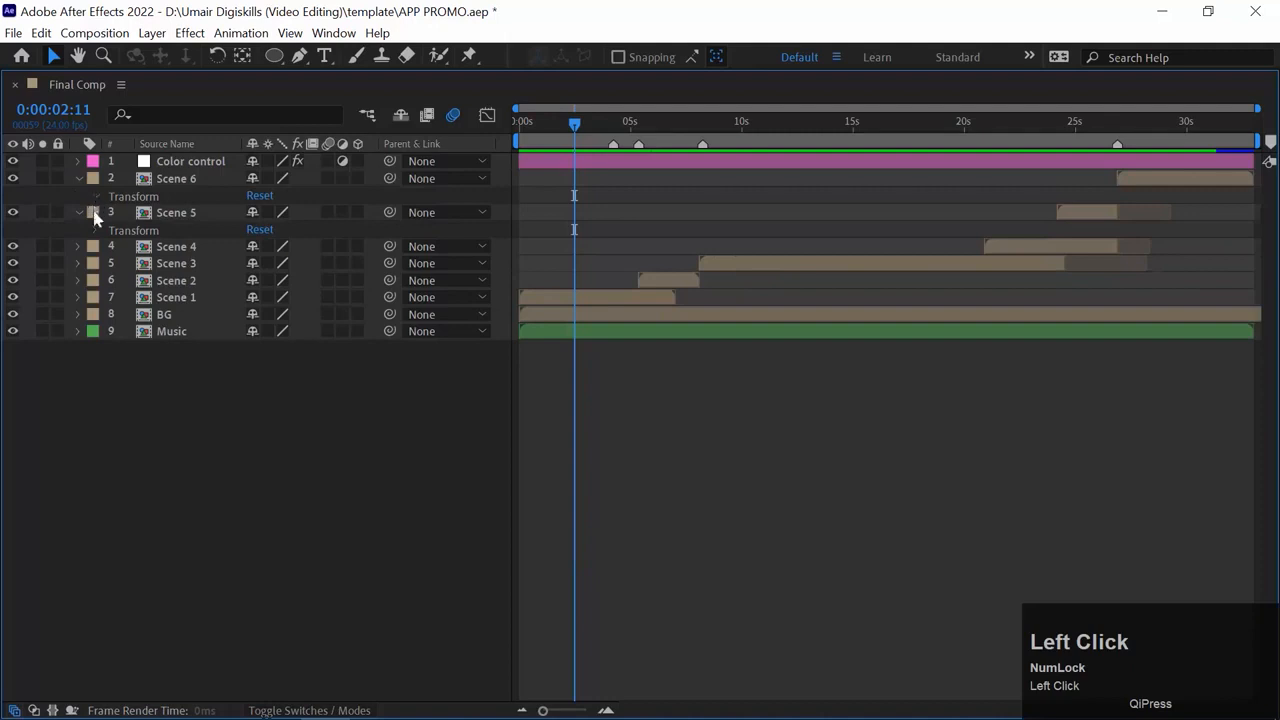
click(95, 197)
click(78, 334)
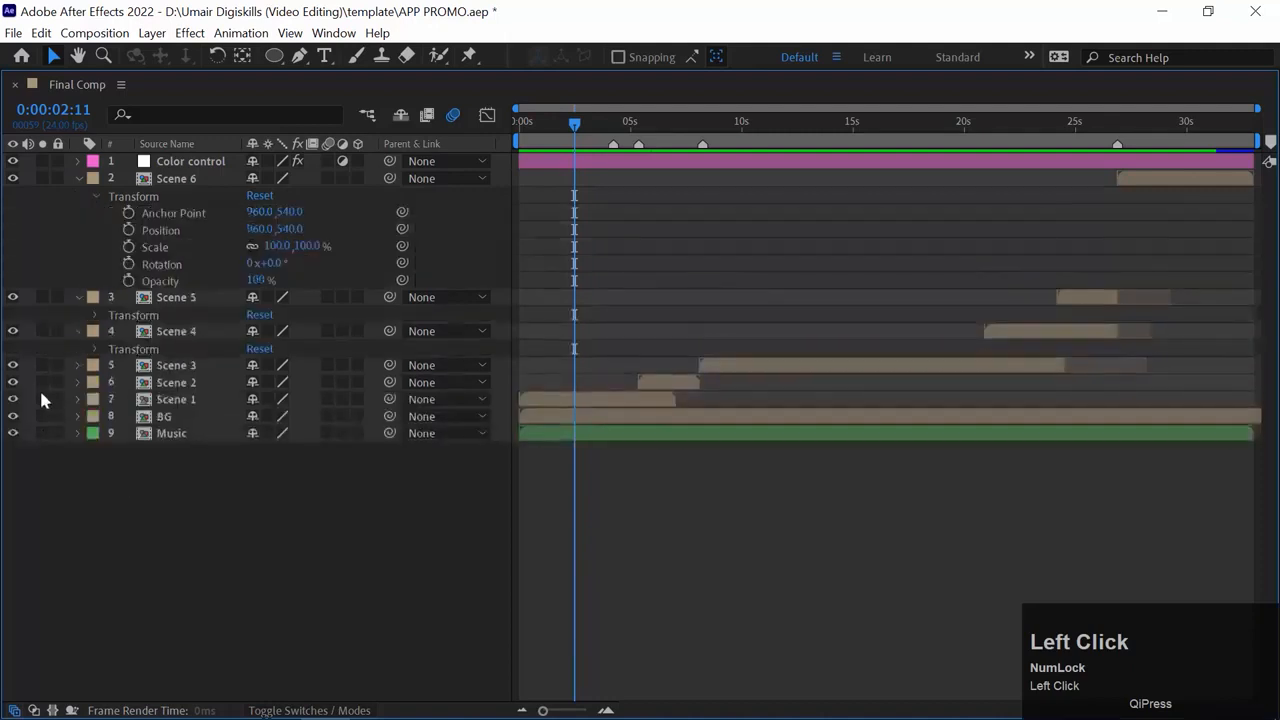
click(95, 349)
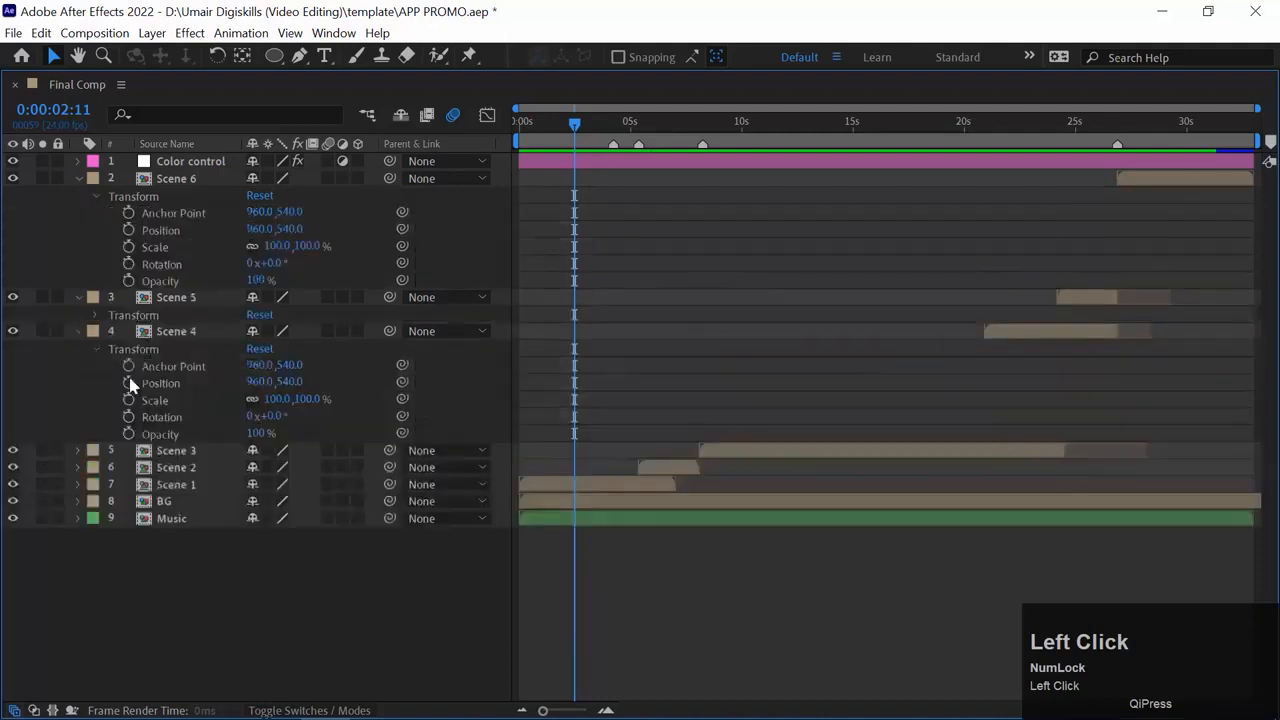
click(78, 451)
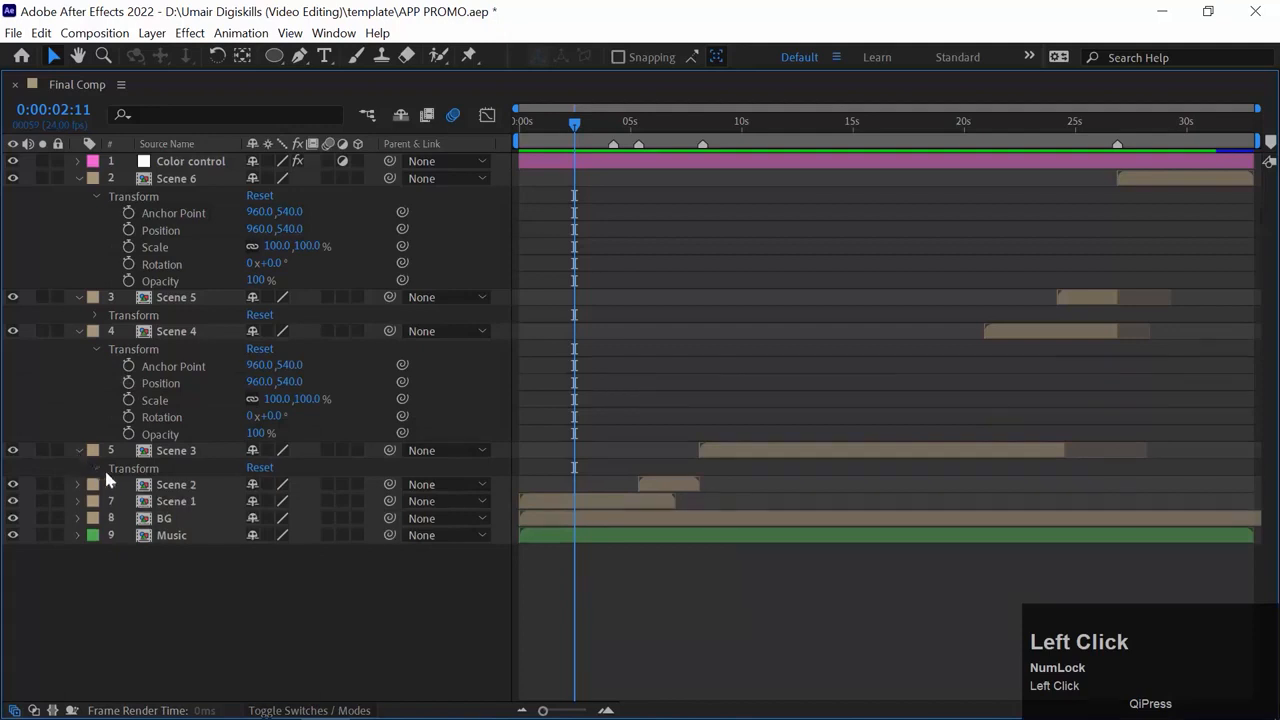
click(100, 467)
key(grave)
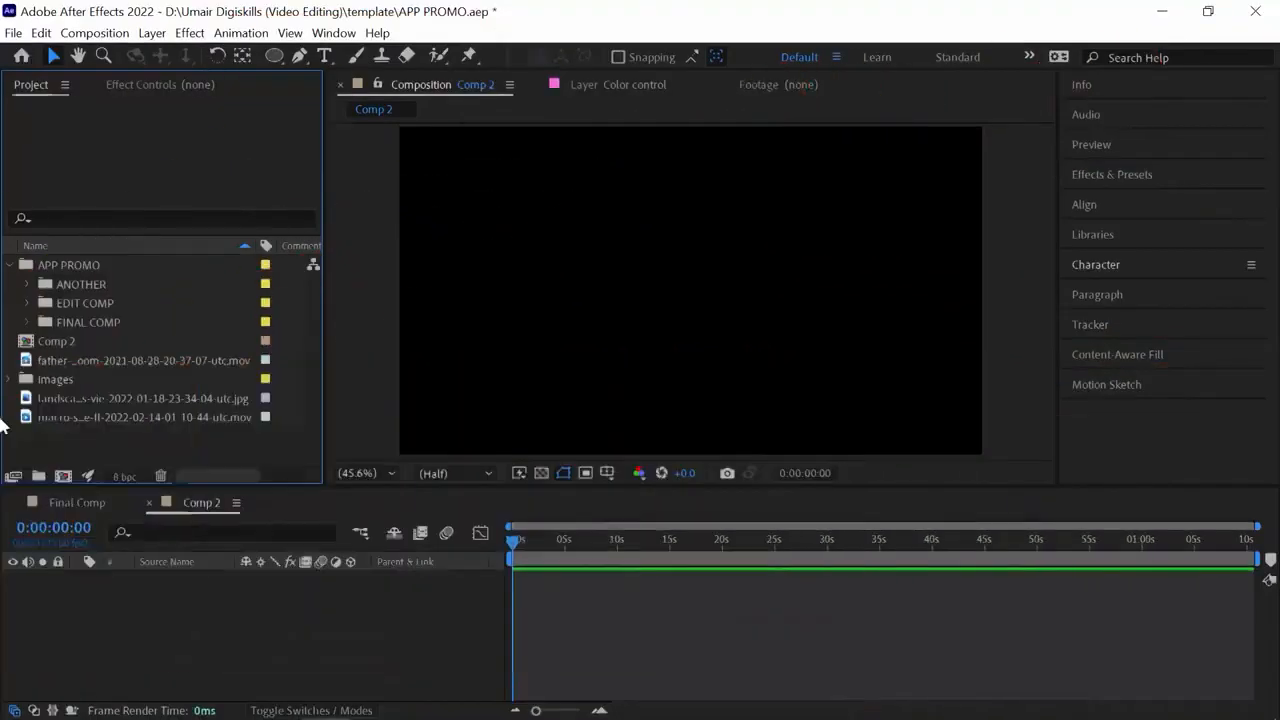
Add the landscape JPG to Comp 2 as a layer, try fitting it to the full frame and undo the fit.
drag(36, 398, 106, 610)
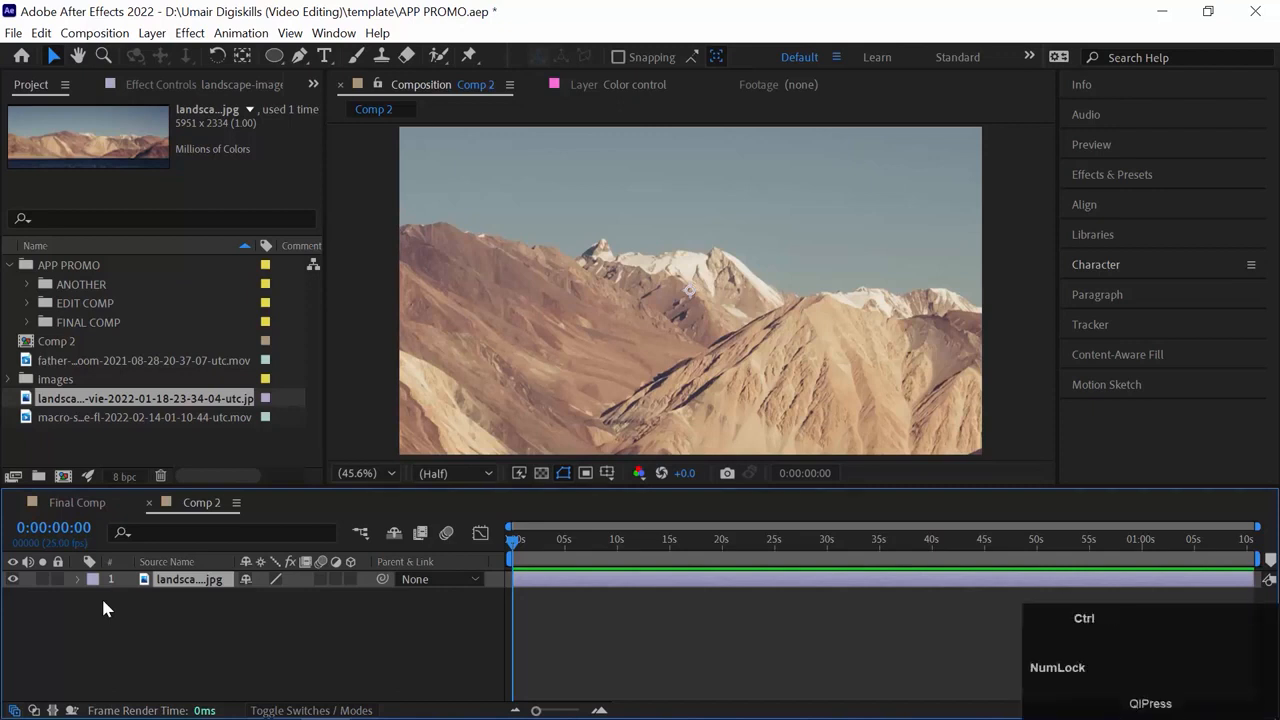
key(ctrl+alt+f)
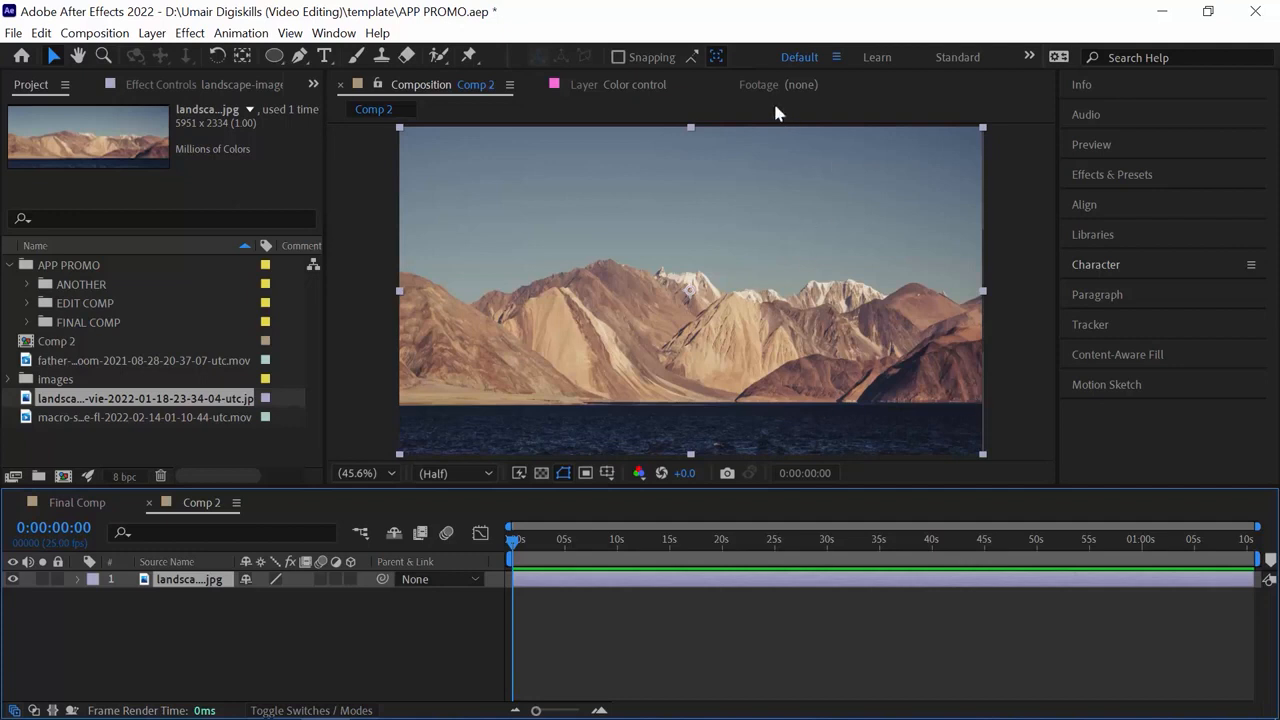
key(ctrl+z)
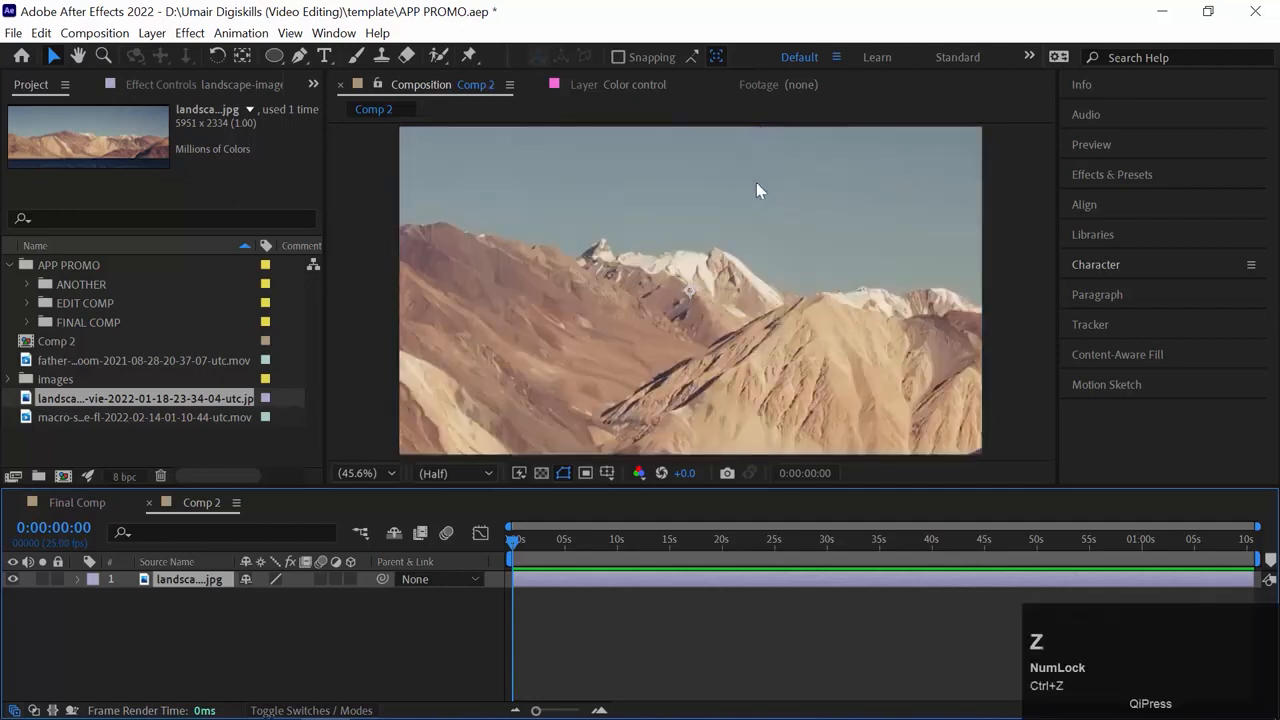
Fit the landscape layer to the width of Comp 2, keeping its proportions.
key(ctrl)
key(alt)
key(shift)
key(ctrl+shift+alt+h)
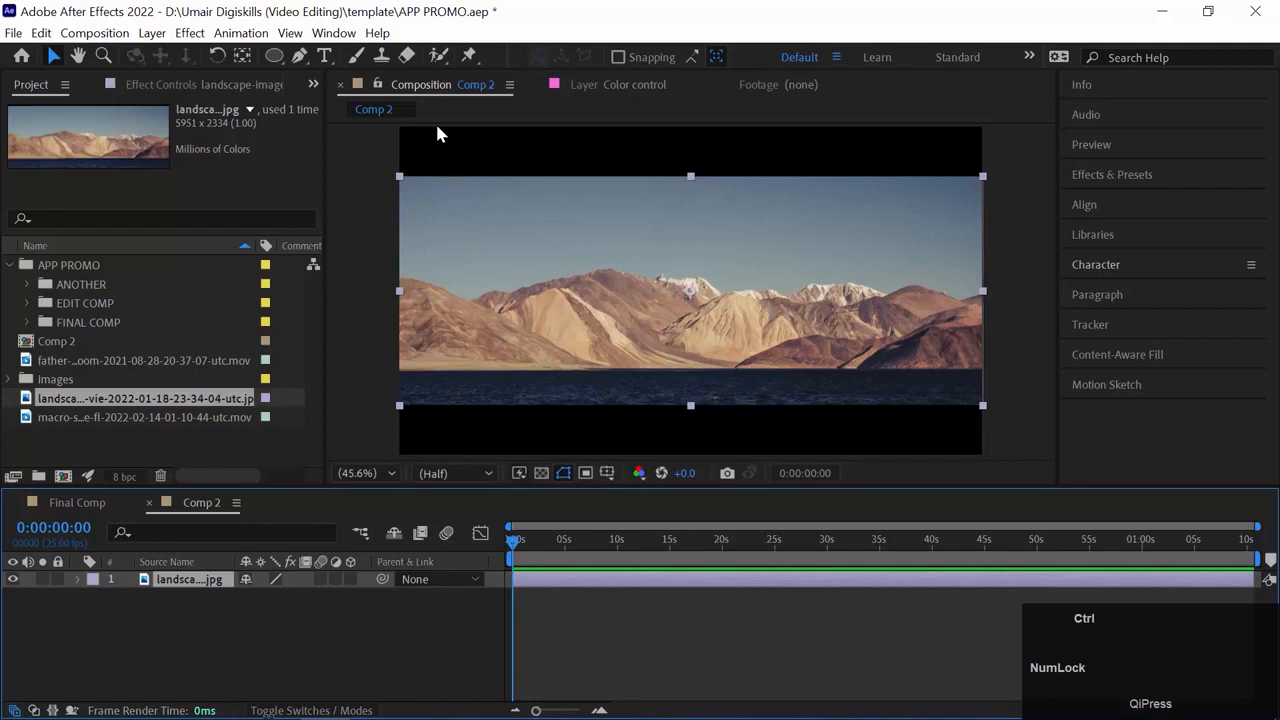
Stretch the landscape layer to fill the entire Comp 2 frame, comparing before and after with undo and redo.
key(ctrl+alt+f)
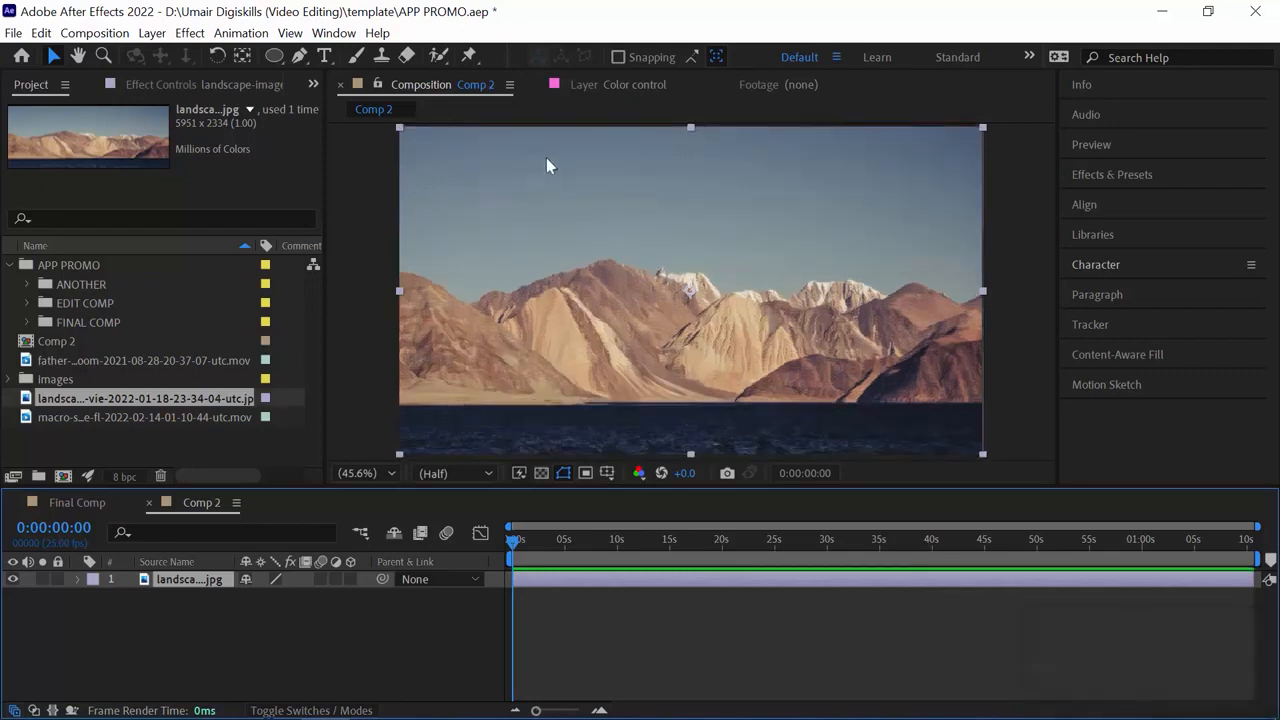
key(ctrl+z)
key(ctrl+shift+z)
key(ctrl+z)
key(ctrl+shift+z)
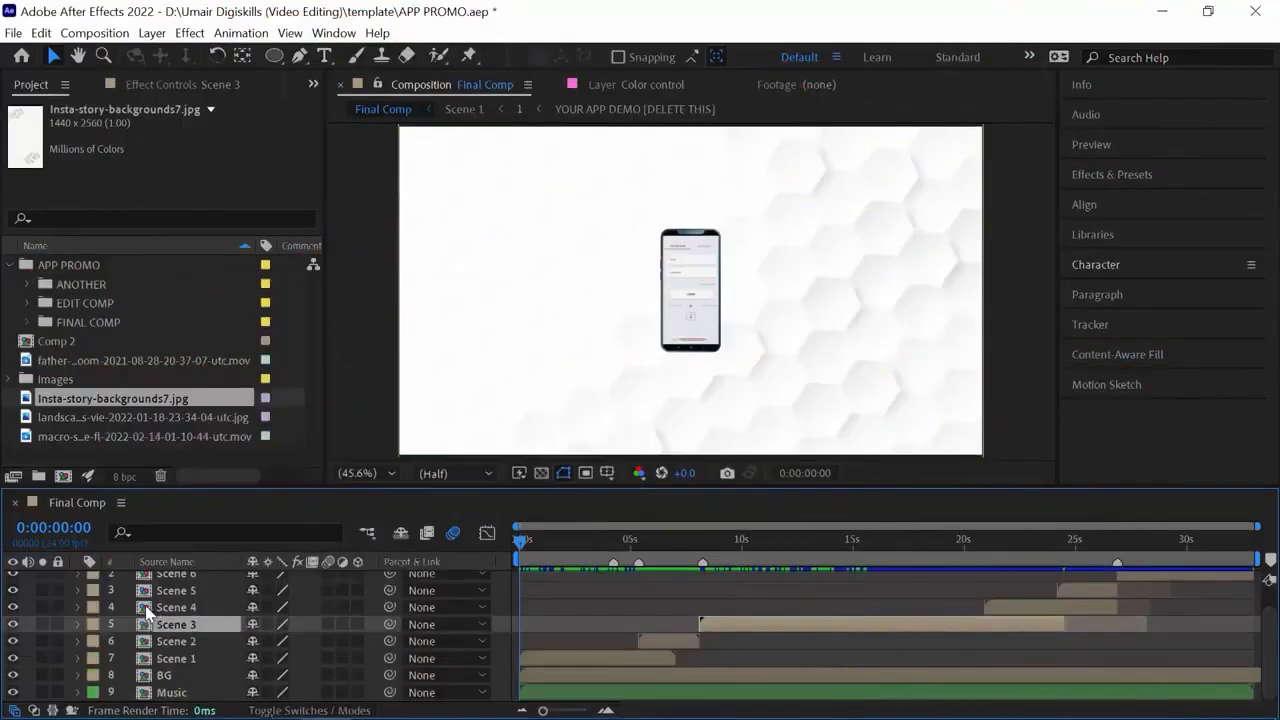
Select the Scene 3 layer in Final Comp and move the playhead between its out and in points, finishing at the in point.
click(170, 607)
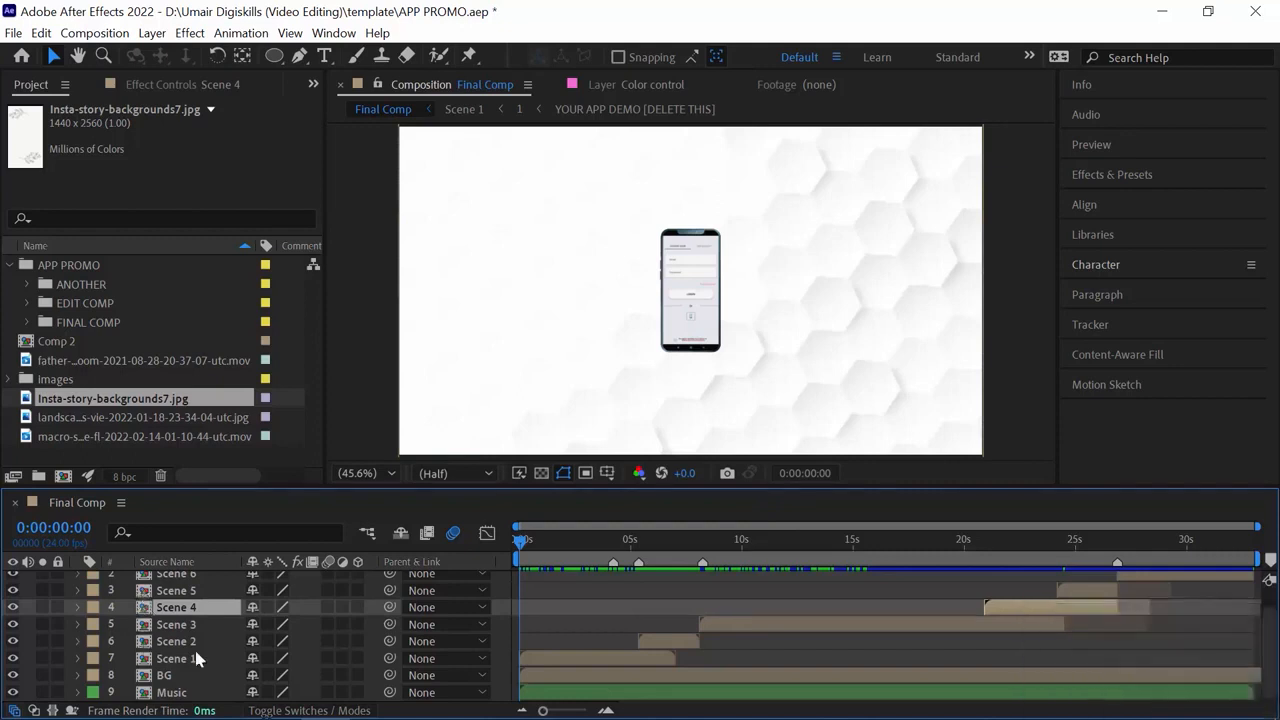
click(143, 626)
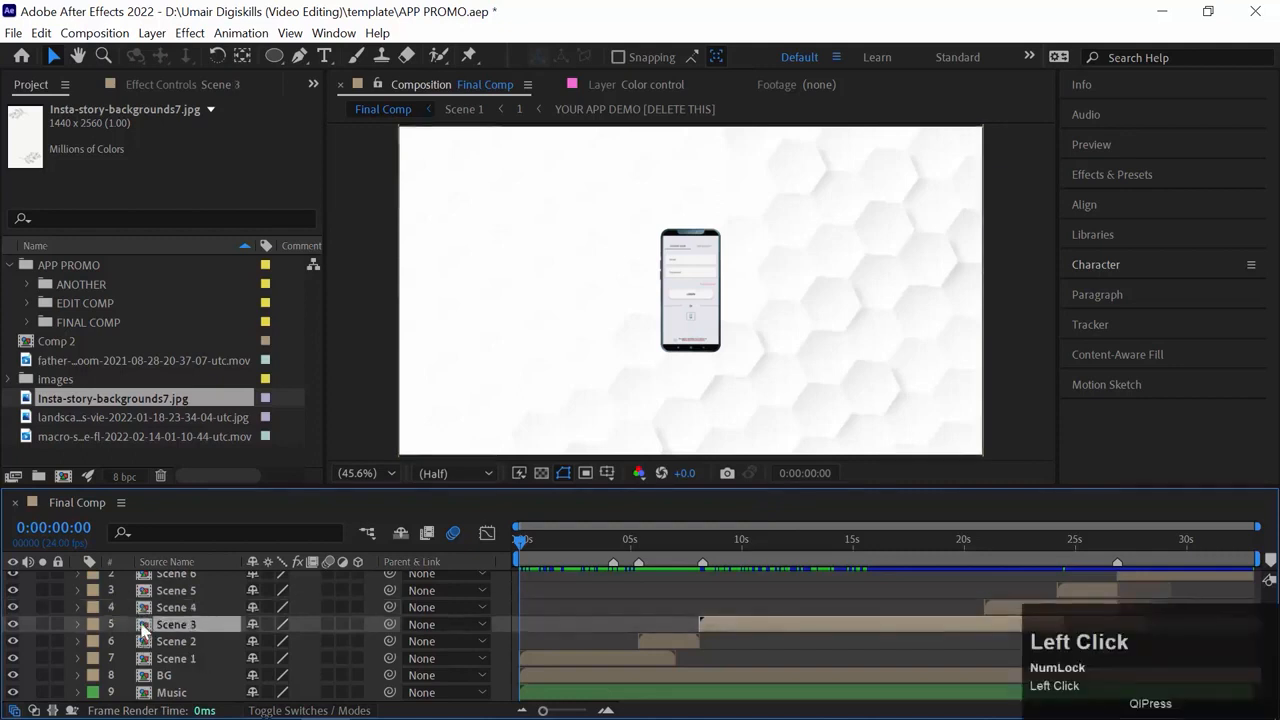
key(o)
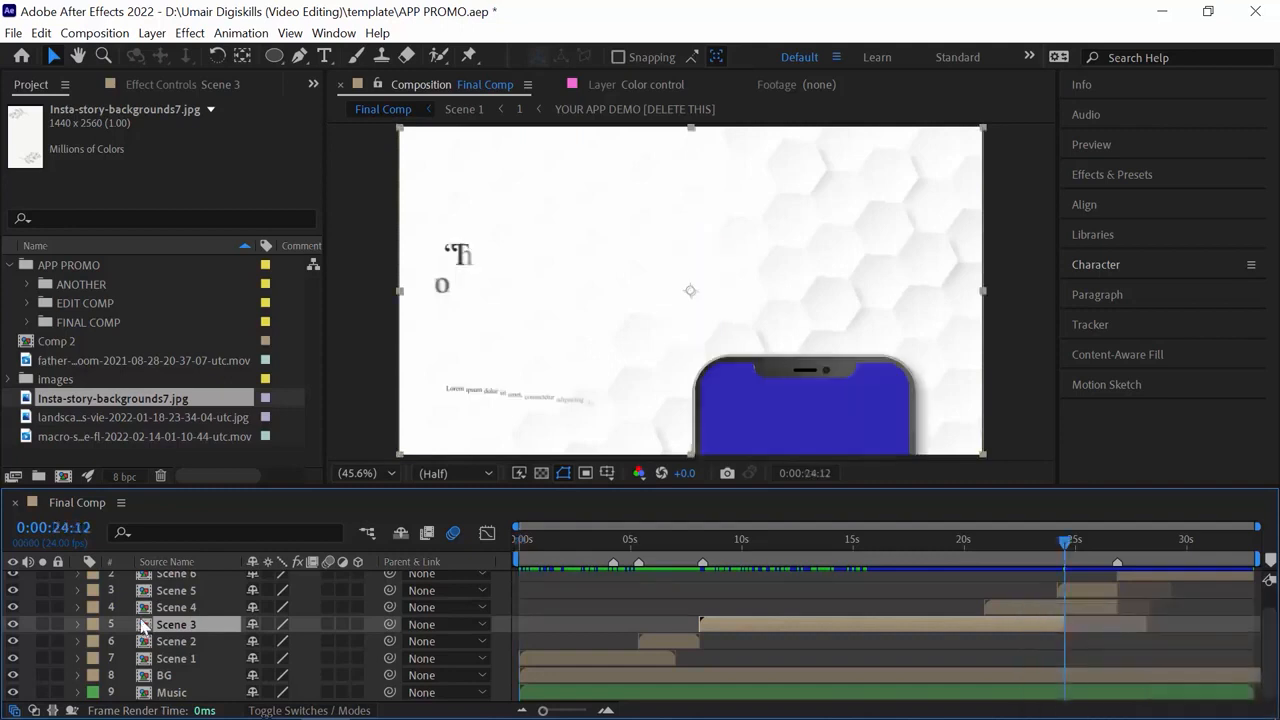
key(i)
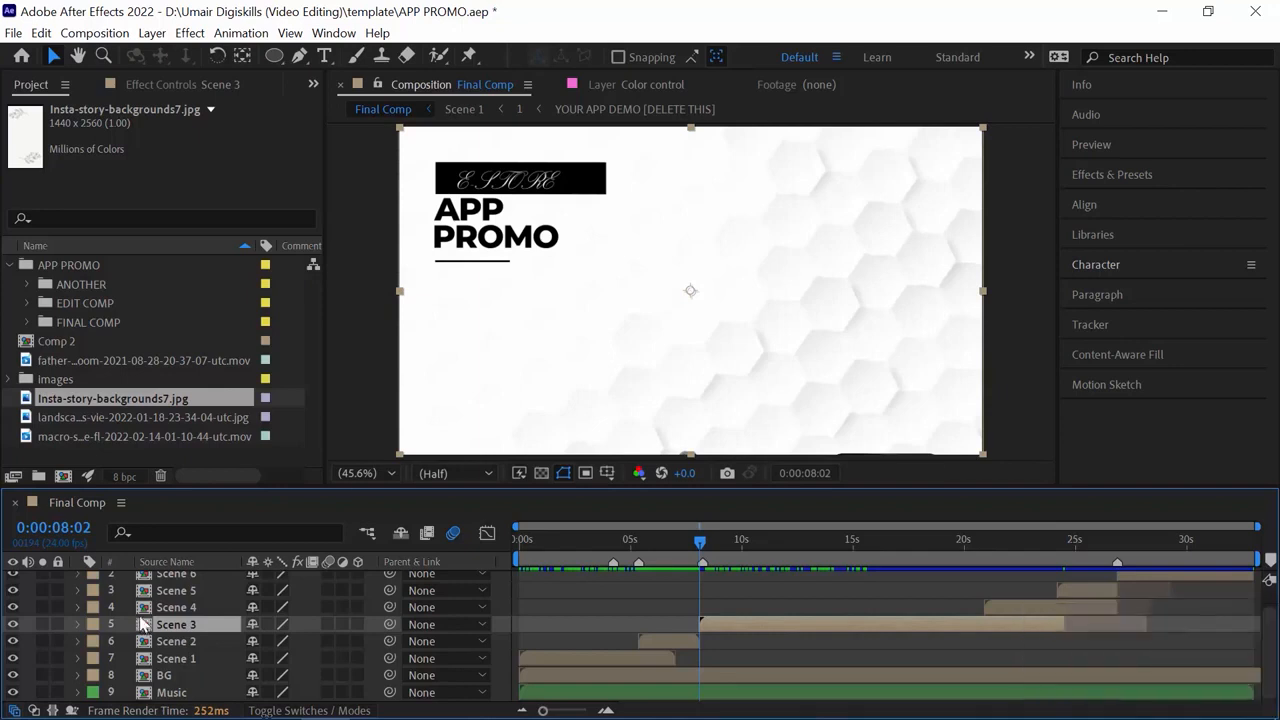
key(o)
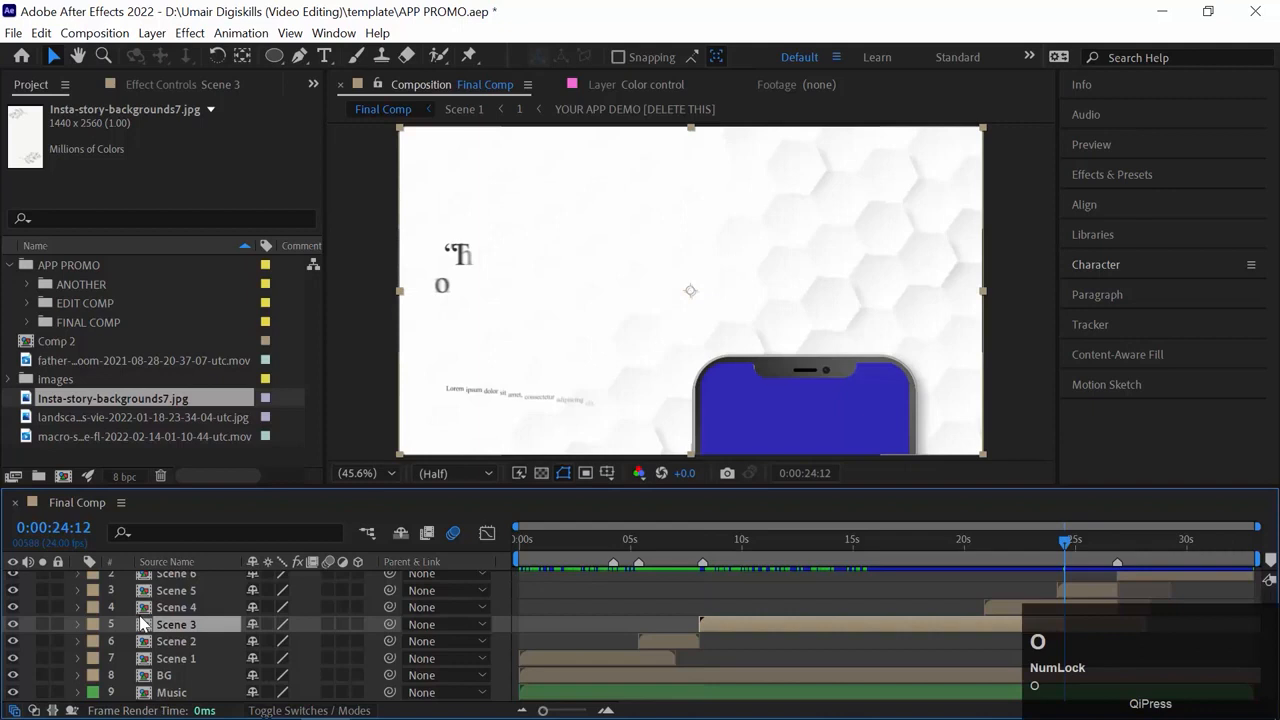
key(i)
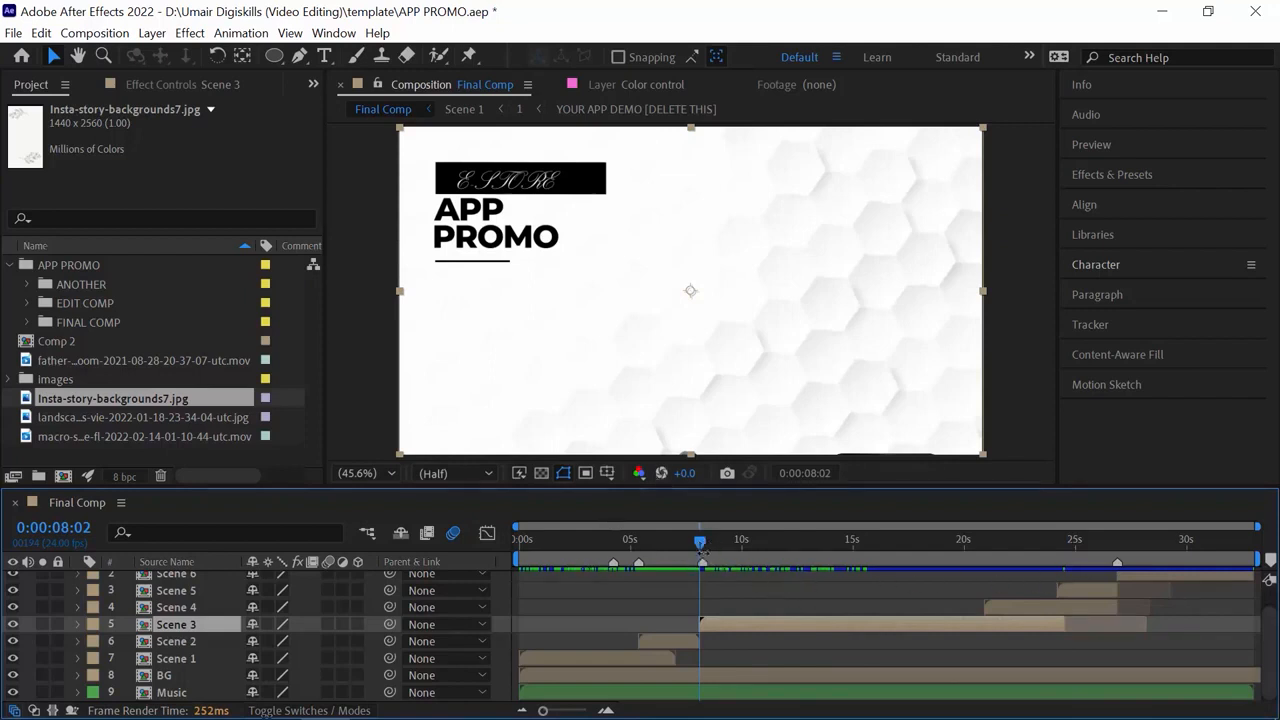
Try ending the work area at the playhead and undo it, then start the work area at Scene 3's in point and set its end.
key(n)
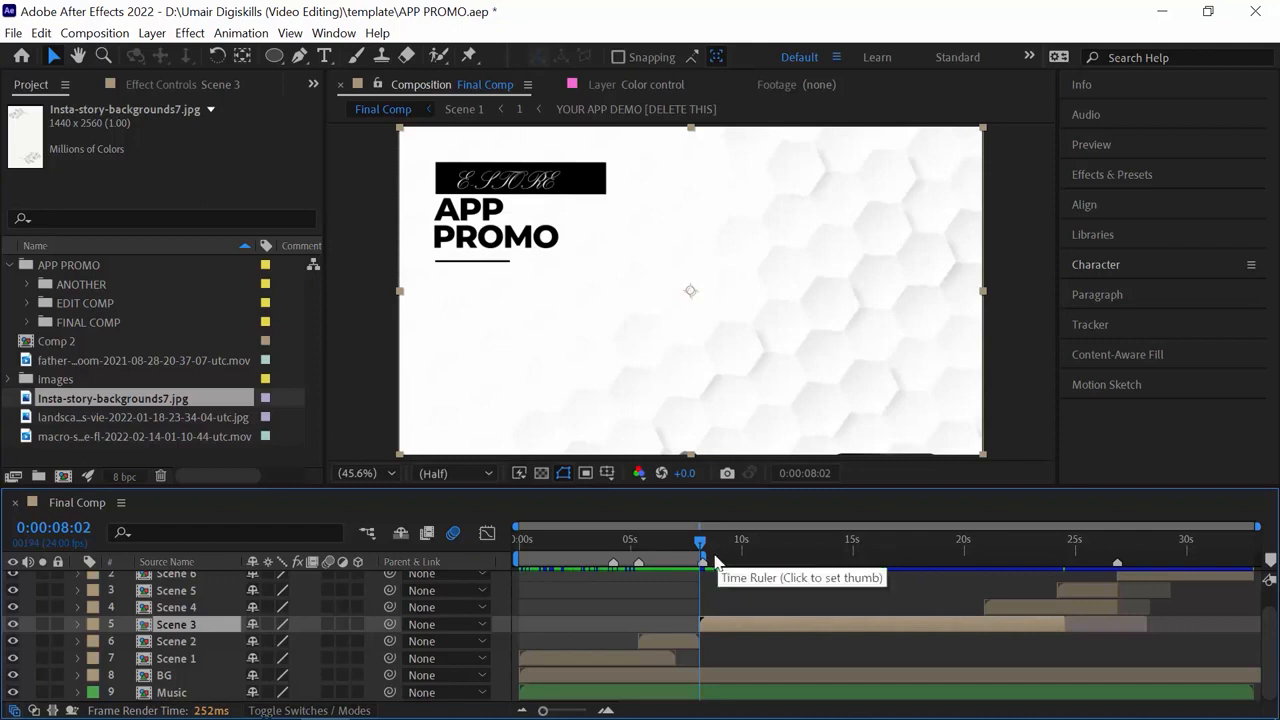
key(ctrl+z)
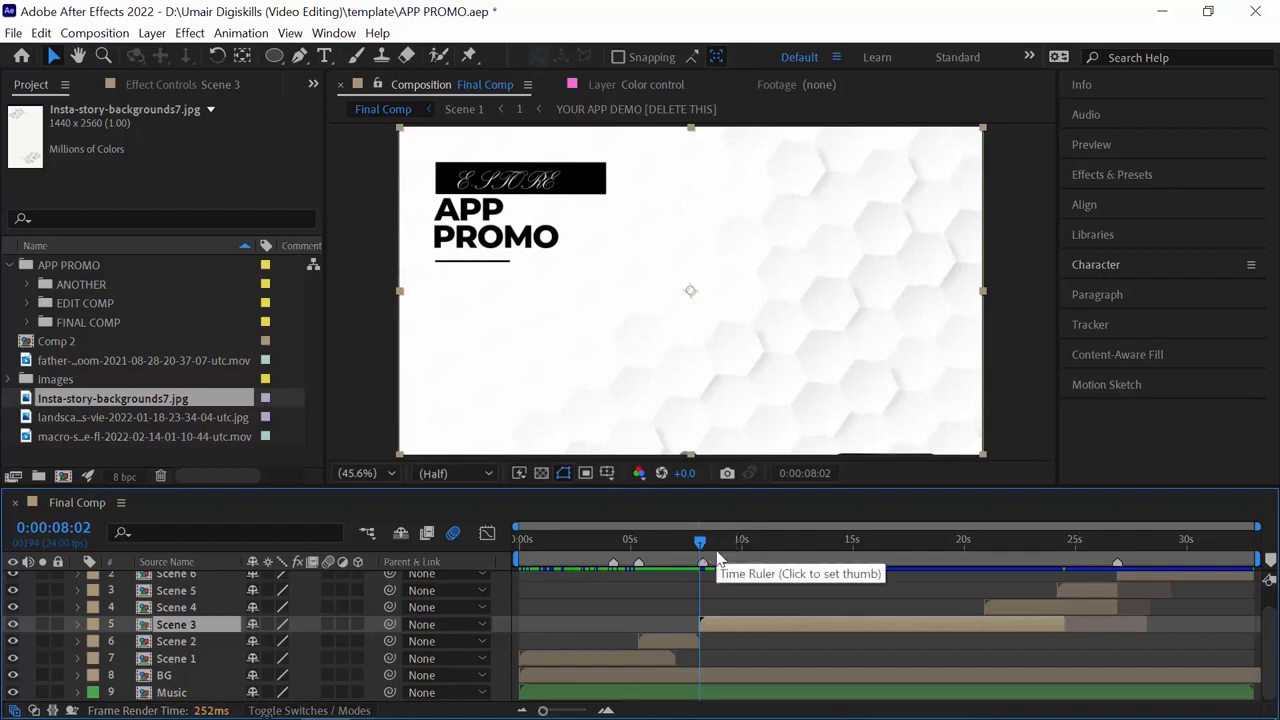
key(b)
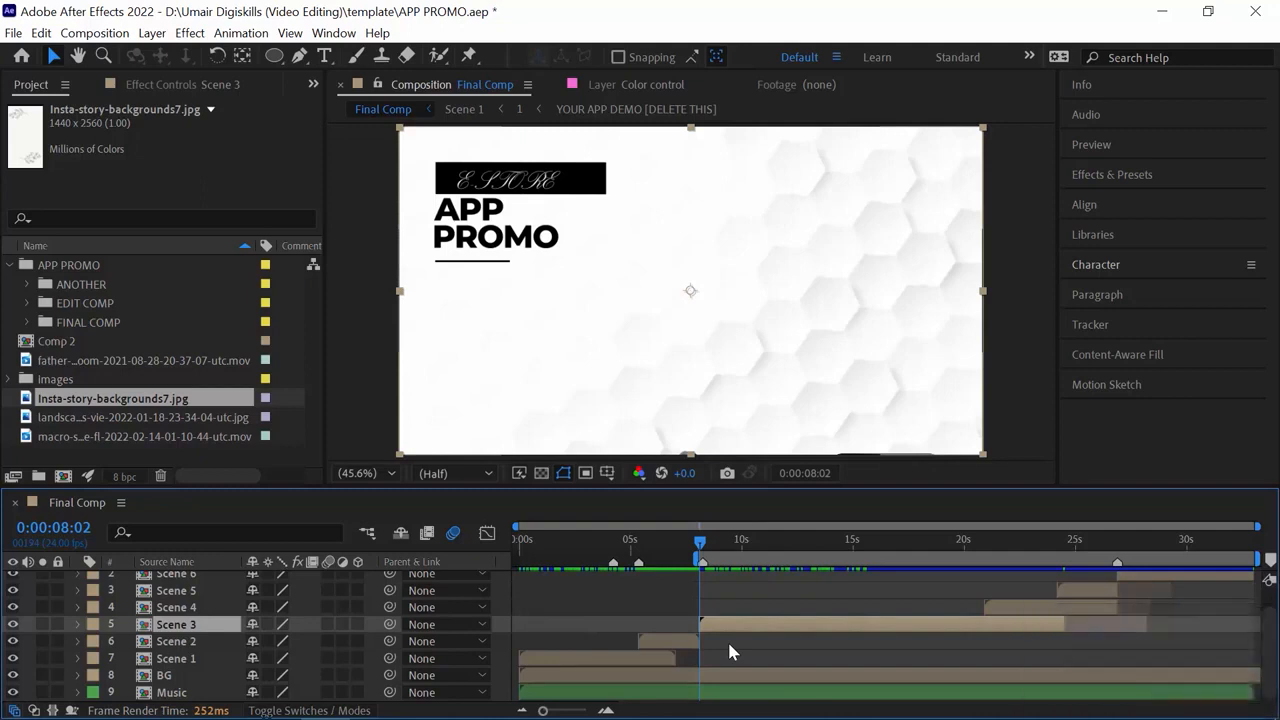
drag(781, 556, 1150, 578)
key(n)
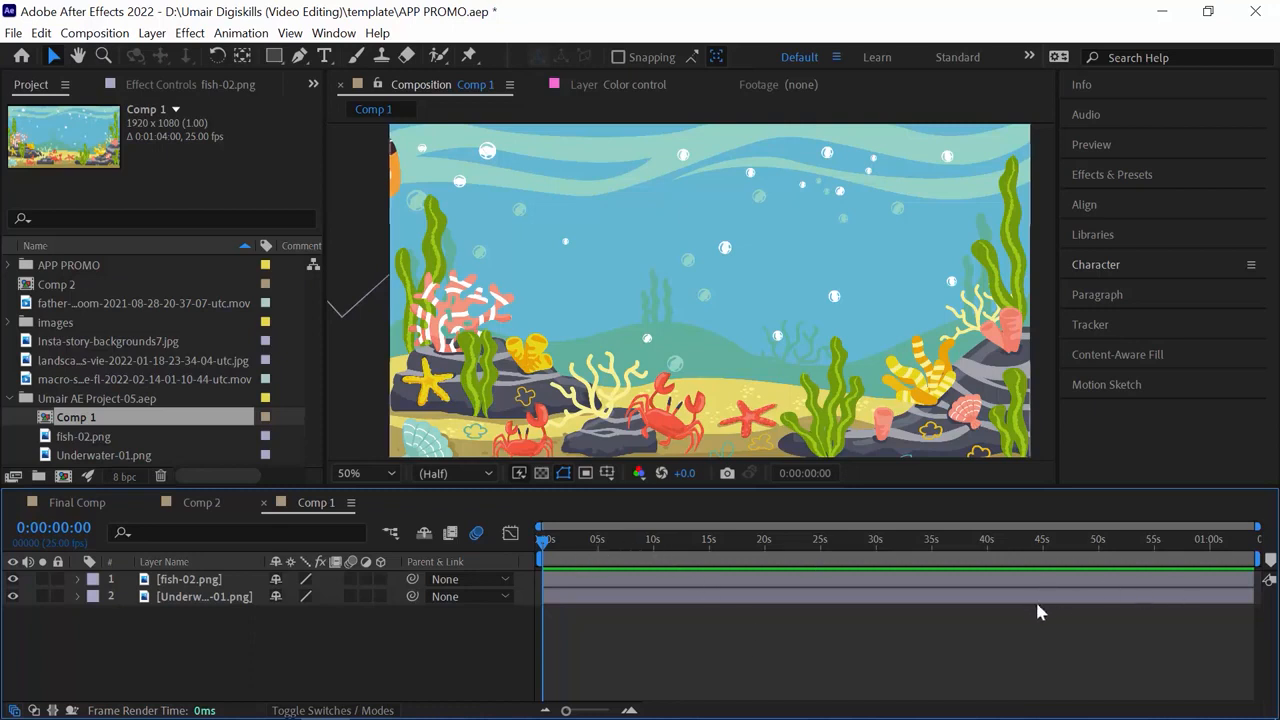
Move Comp 1's playhead to its end and back to the start, and shorten the work area to end at about 30 seconds.
key(k)
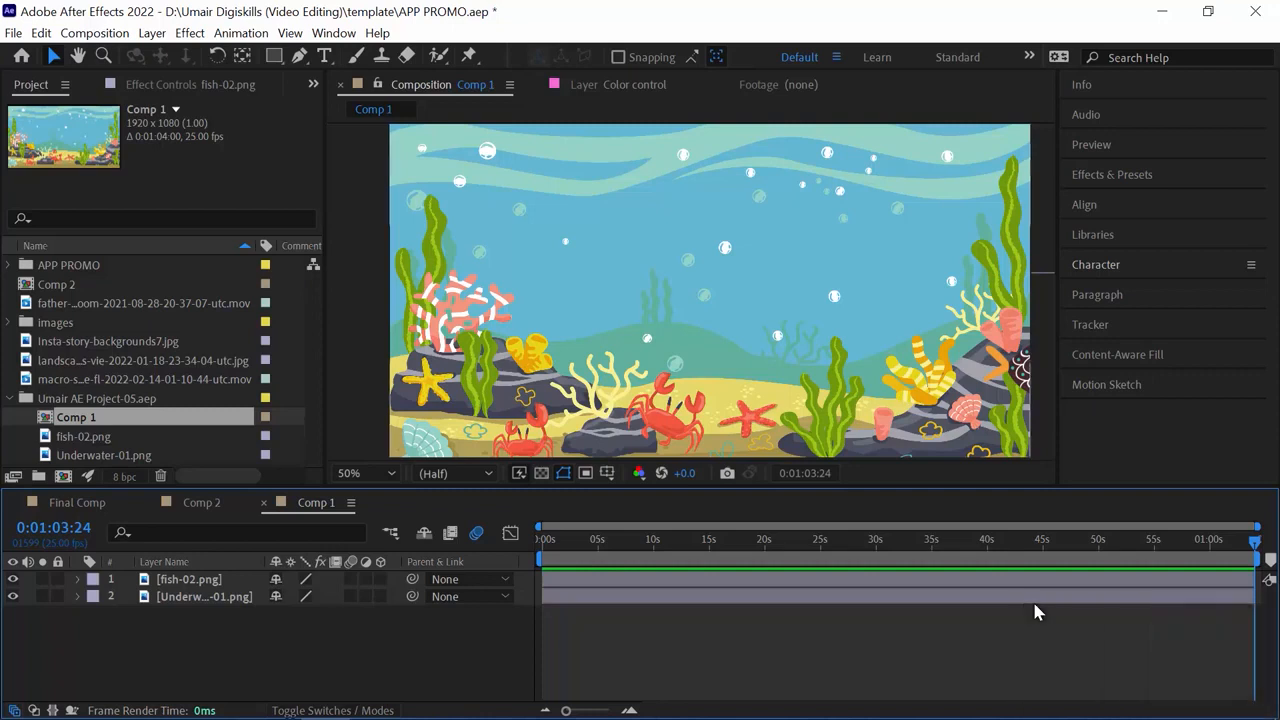
key(j)
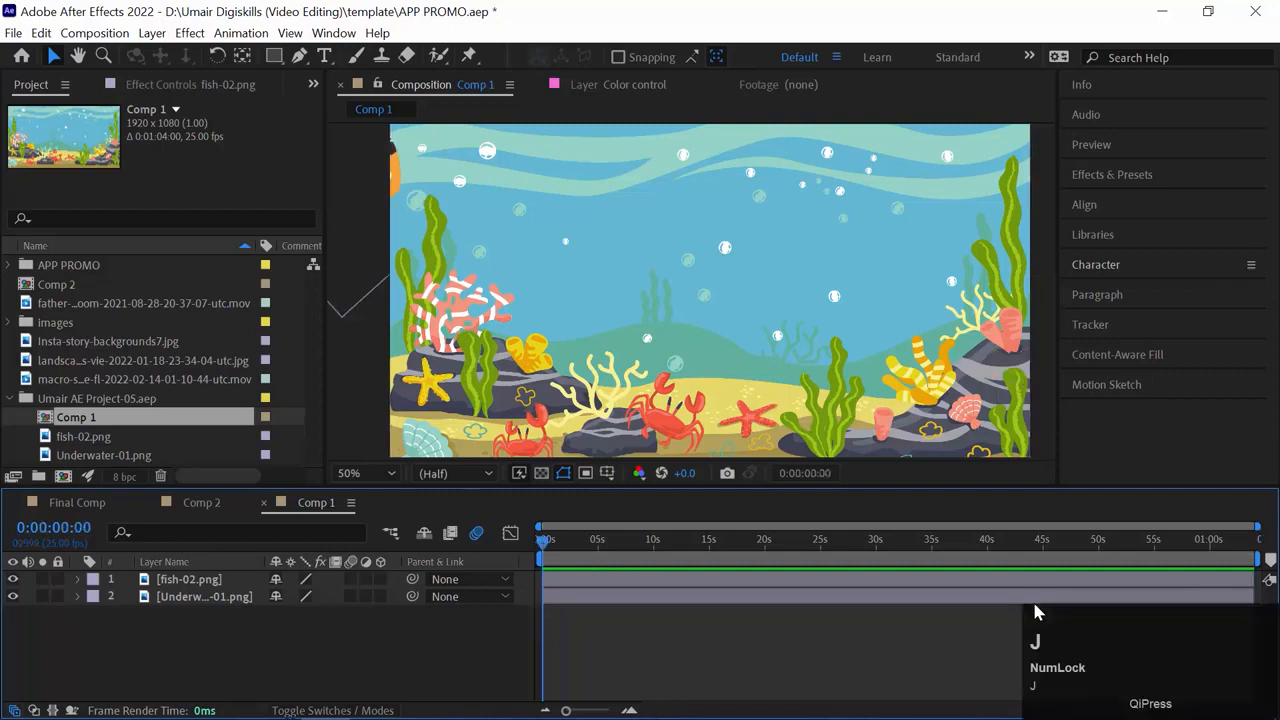
drag(1262, 556, 882, 556)
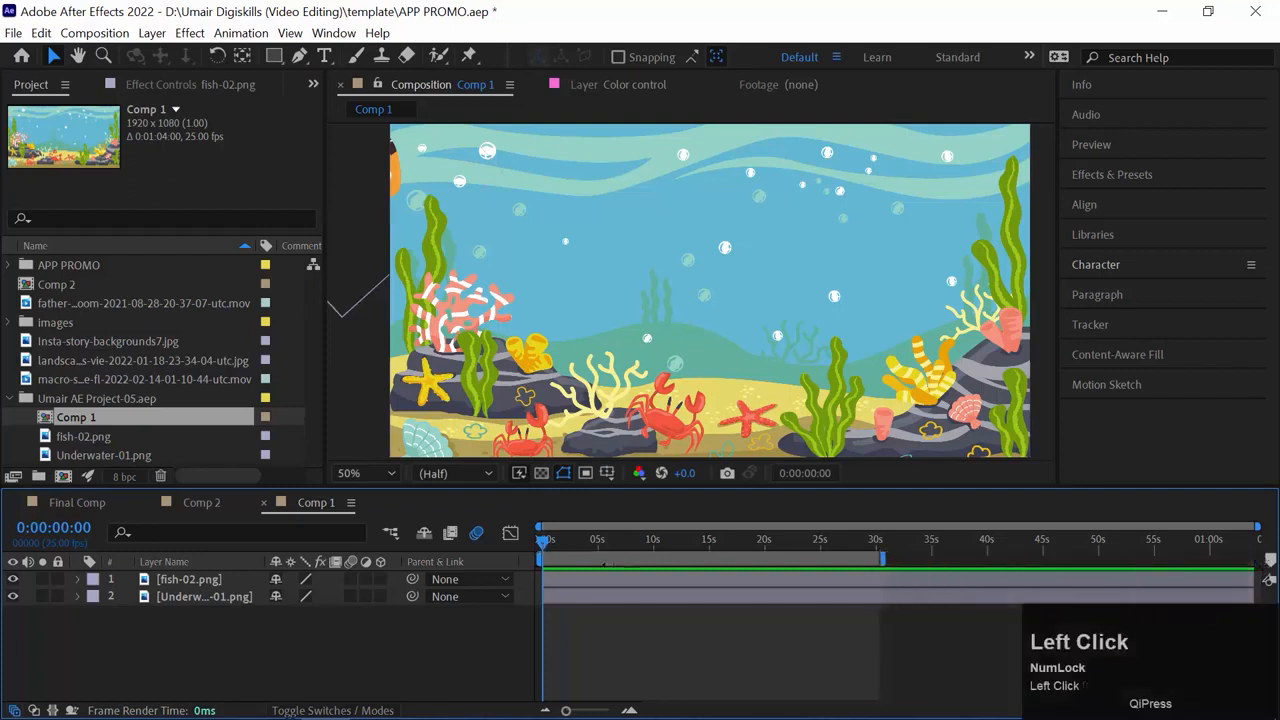
Start Comp 1's work area at about 10 seconds and jump the playhead between the work area's end and start.
drag(543, 557, 656, 557)
key(k)
key(k)
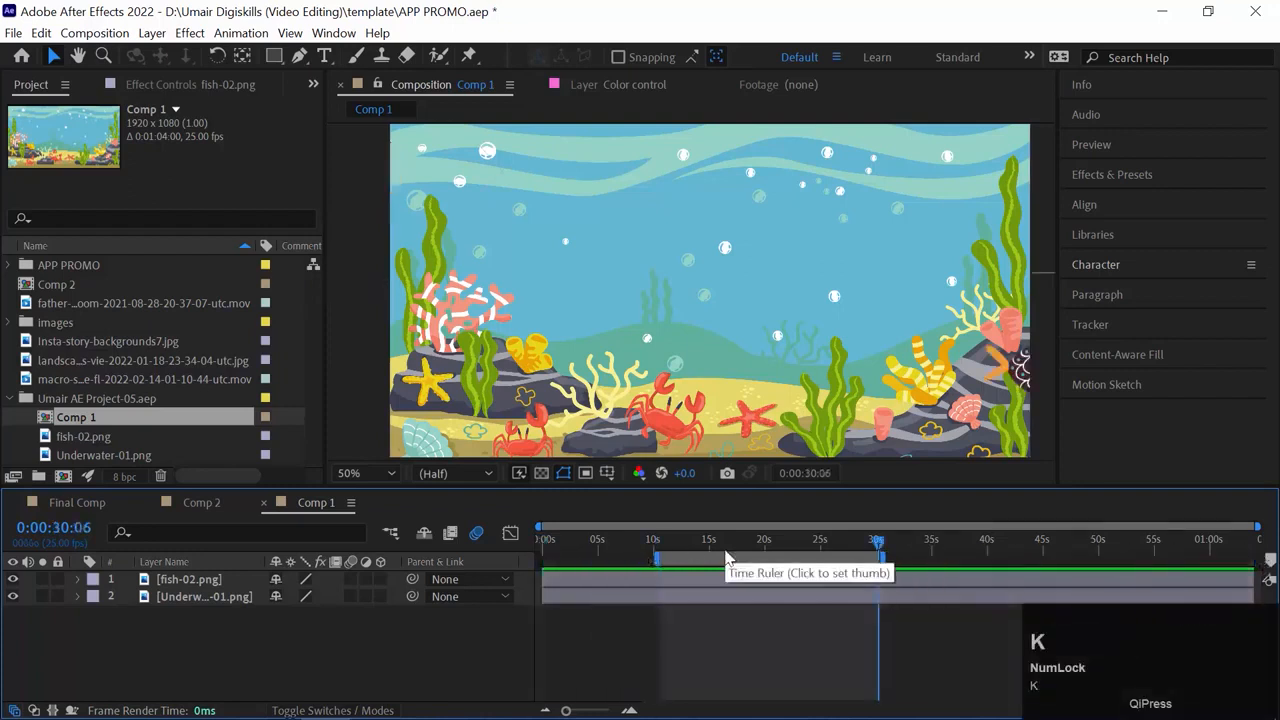
key(j)
key(j)
key(k)
key(j)
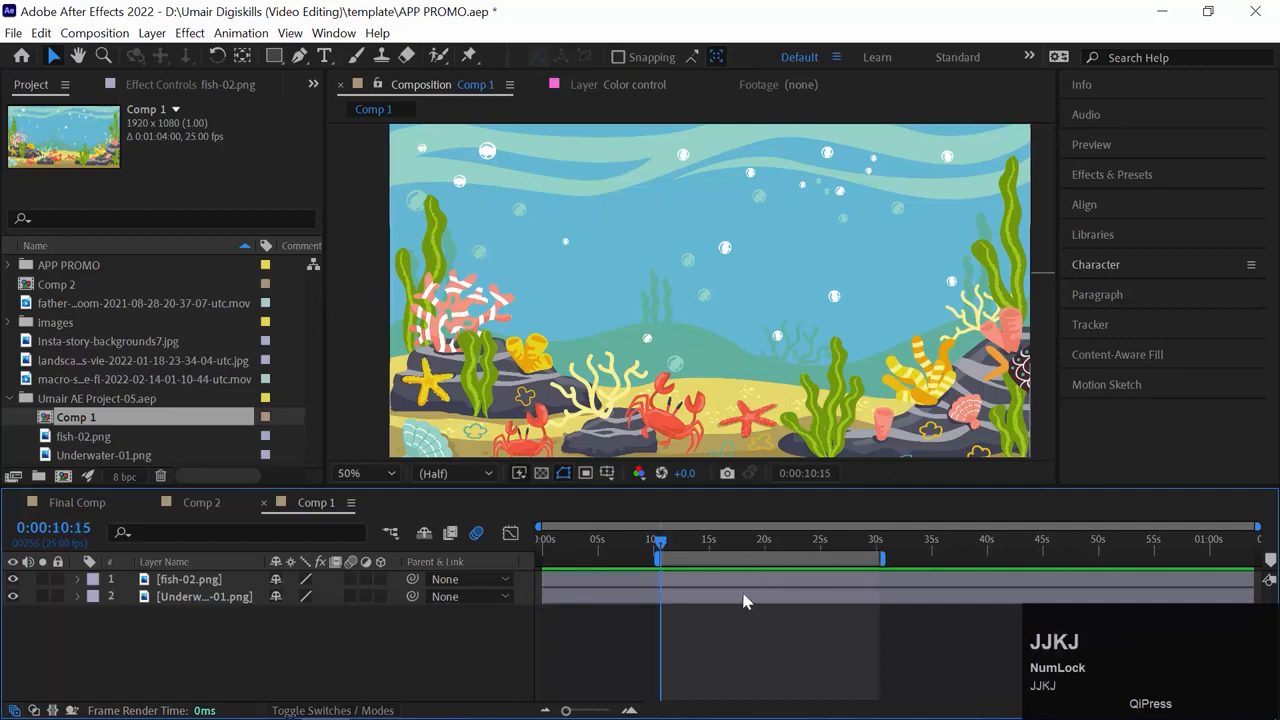
Extend Comp 1's work area to the full composition length and reveal the fish-02.png layer's Transform properties.
drag(657, 557, 541, 557)
drag(882, 560, 1258, 557)
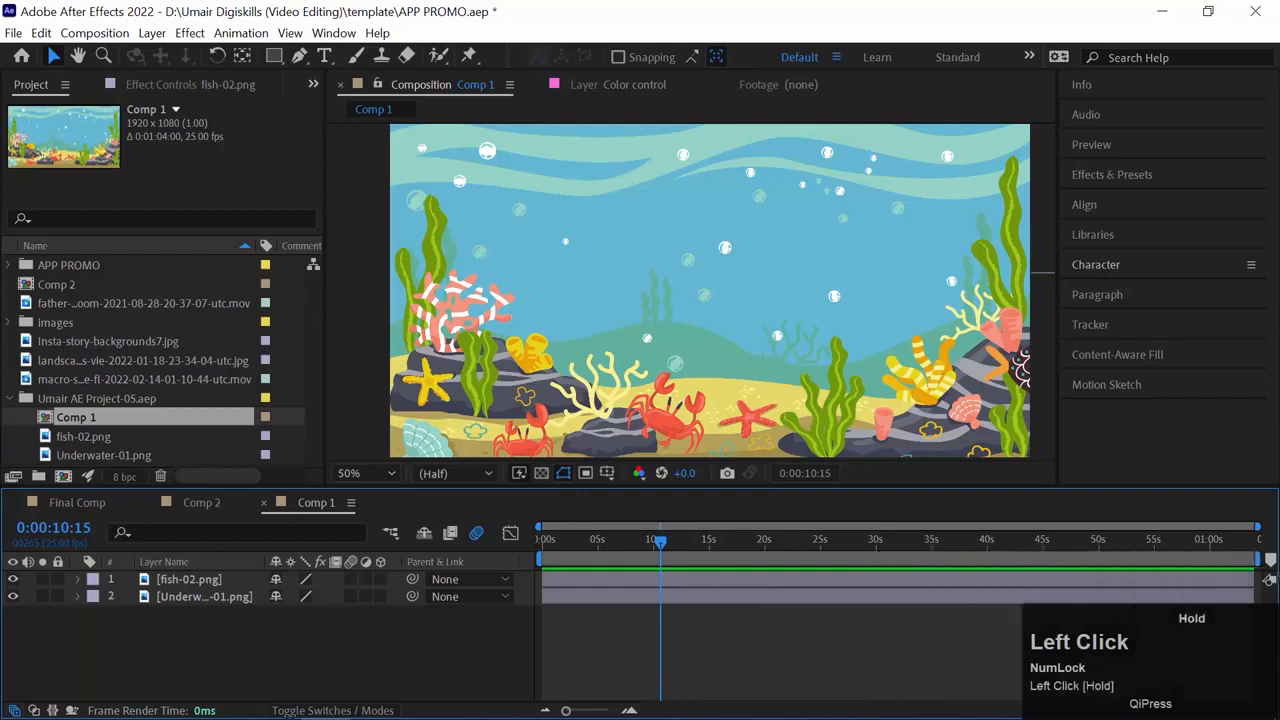
click(78, 579)
click(97, 597)
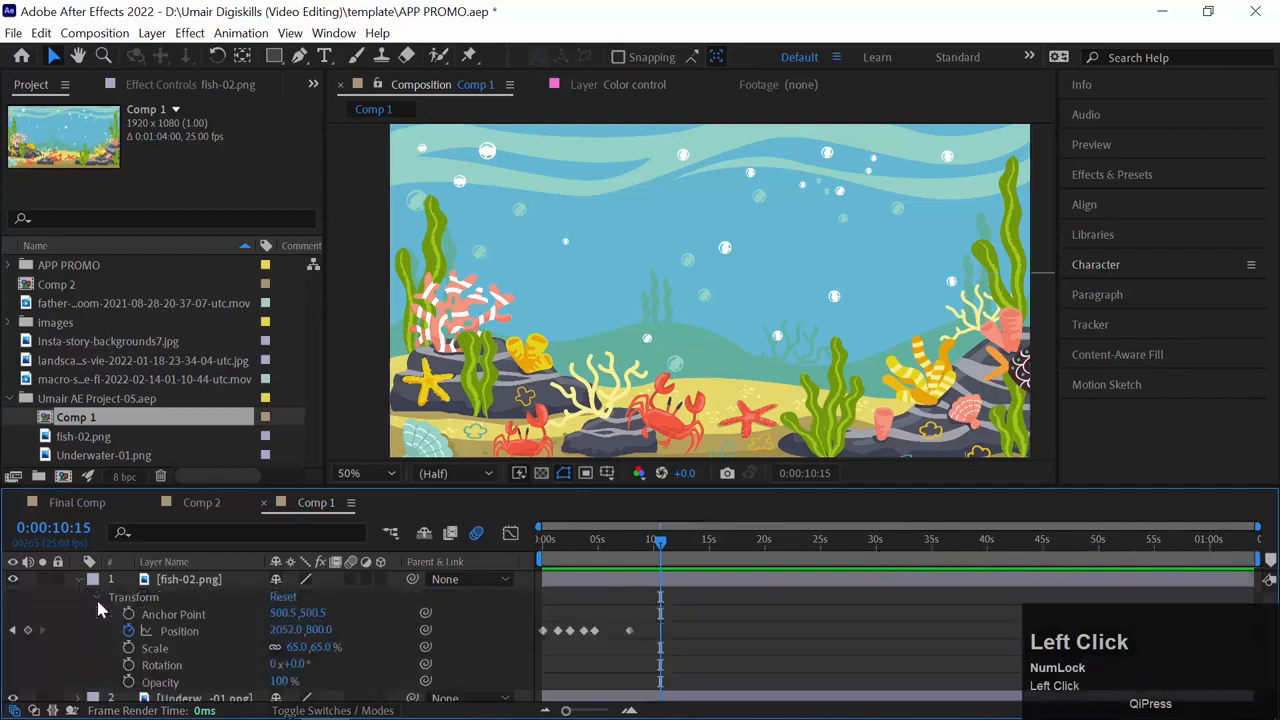
Step the playhead back through the fish's Position keyframes to 0:00:01:08, and forward again to the keyframe at 0:00:04:17.
key(j)
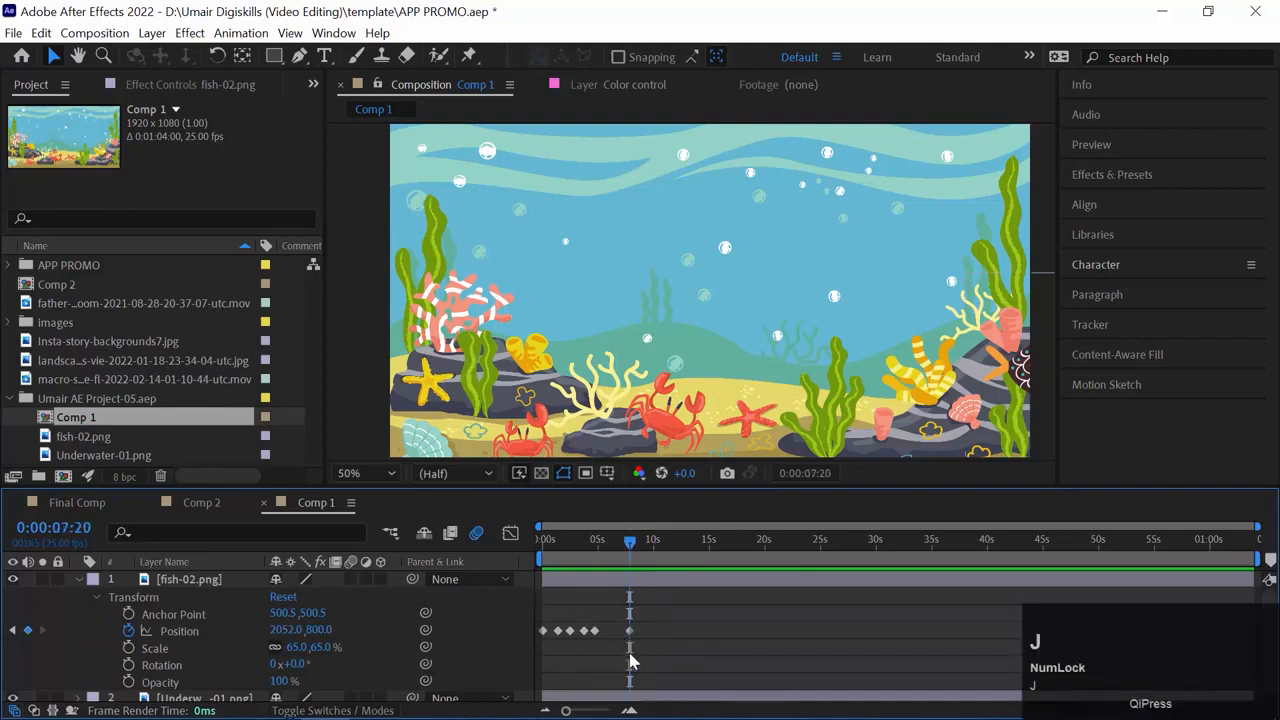
key(j)
key(j)
key(j)
key(j)
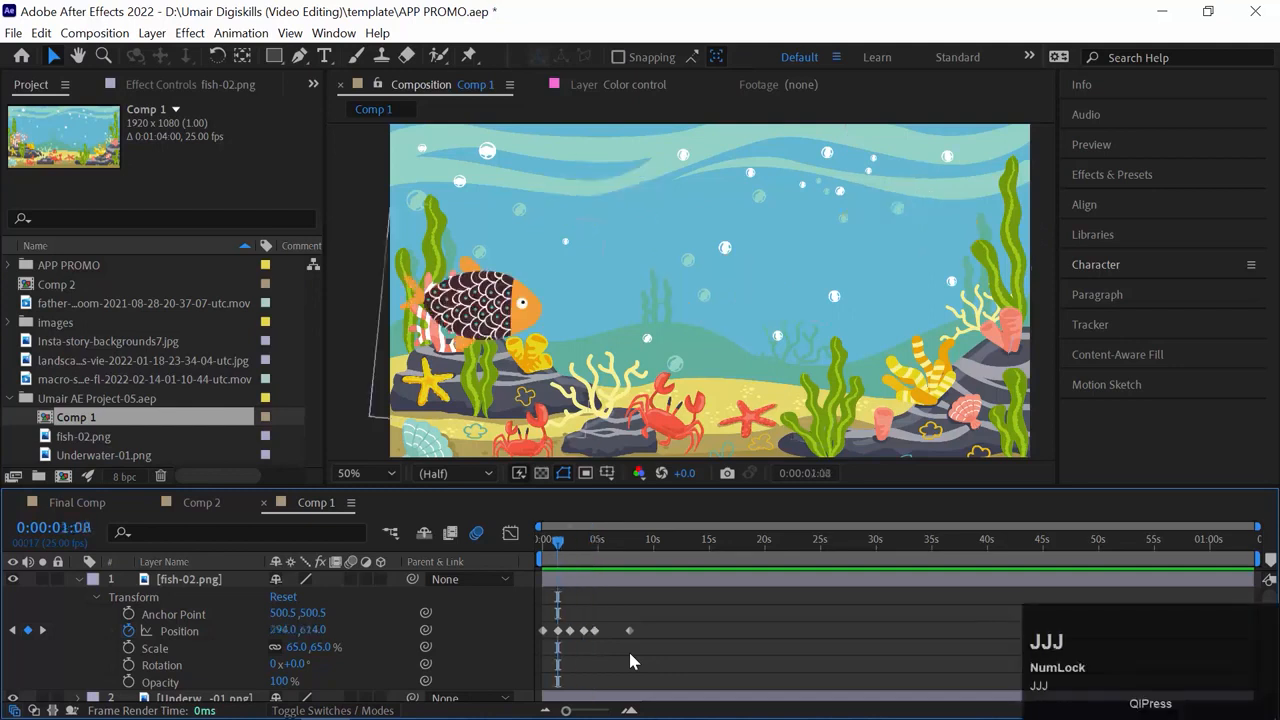
key(k)
key(k)
key(k)
key(k)
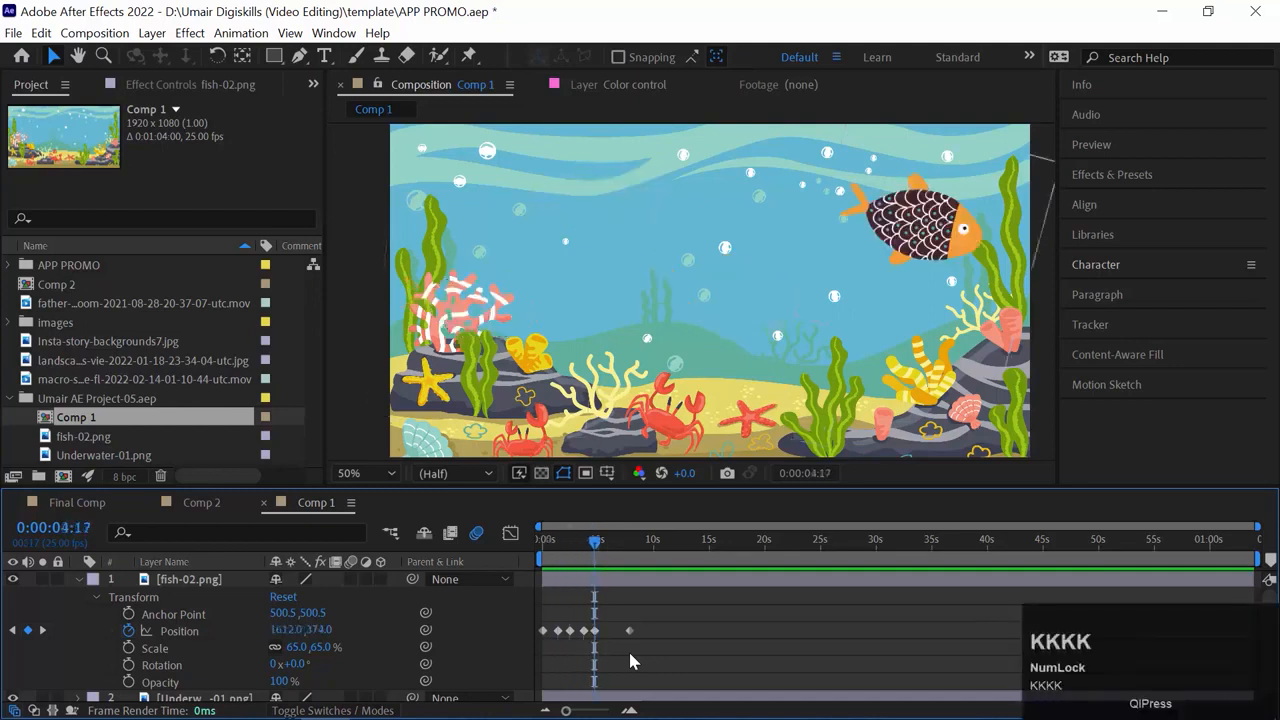
Jump the playhead back to the fish's first Position keyframe at 0:00:00:00 and step forward through the following keyframes.
key(j)
key(j)
key(j)
key(j)
key(j)
key(j)
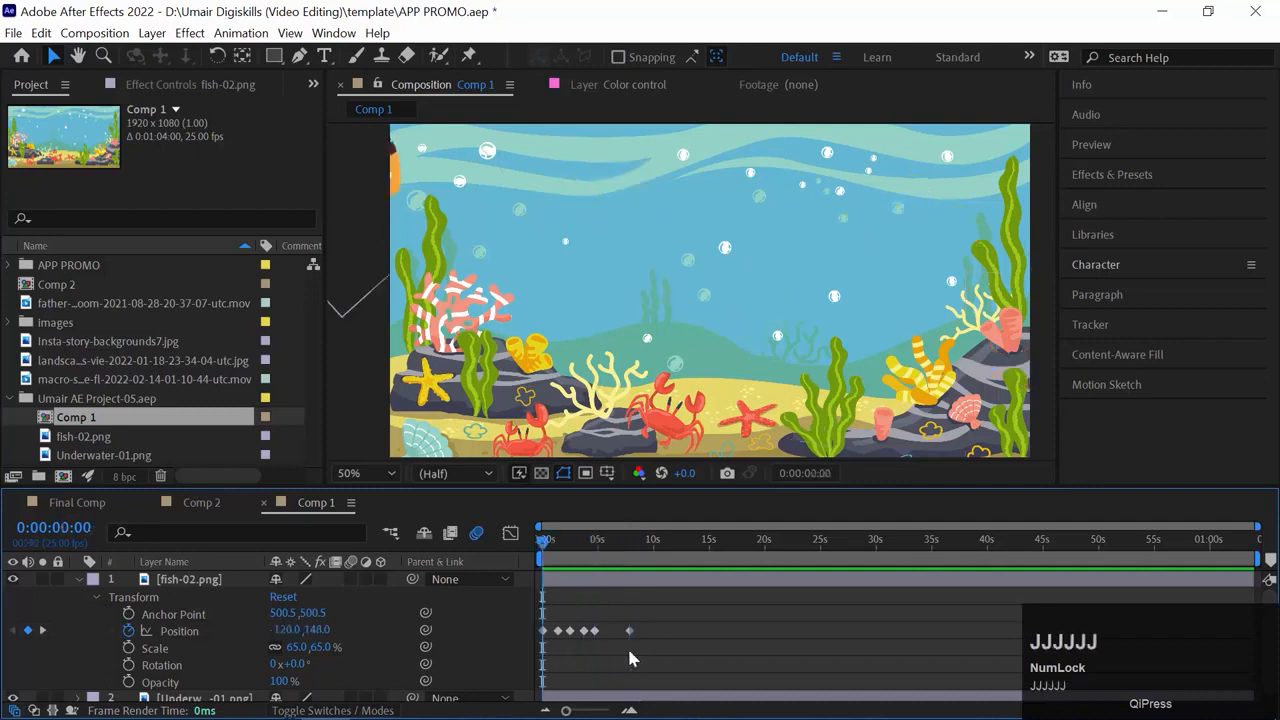
key(k)
key(k)
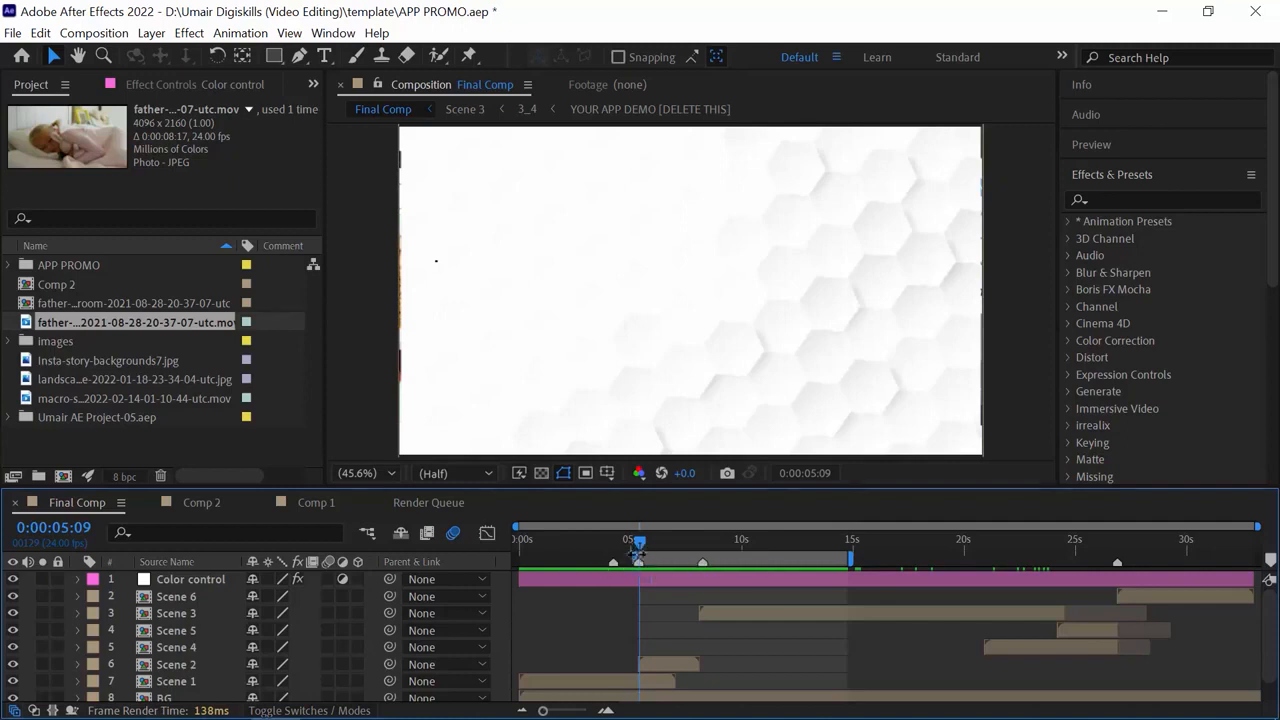
Adjust the start of Final Comp's work area just before the playhead and trim the composition to the work area.
mouse_move(637, 555)
mouse_down()
mouse_move(593, 556)
mouse_move(628, 557)
mouse_up()
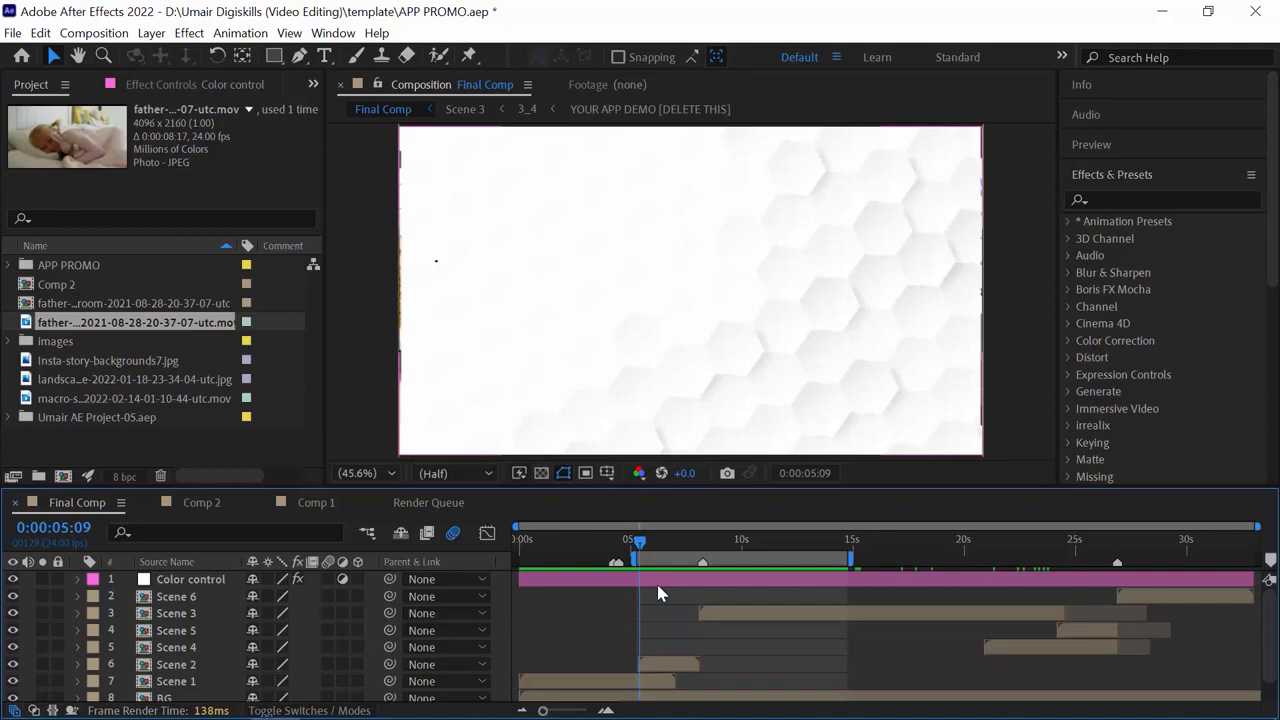
key(ctrl+shift+x)
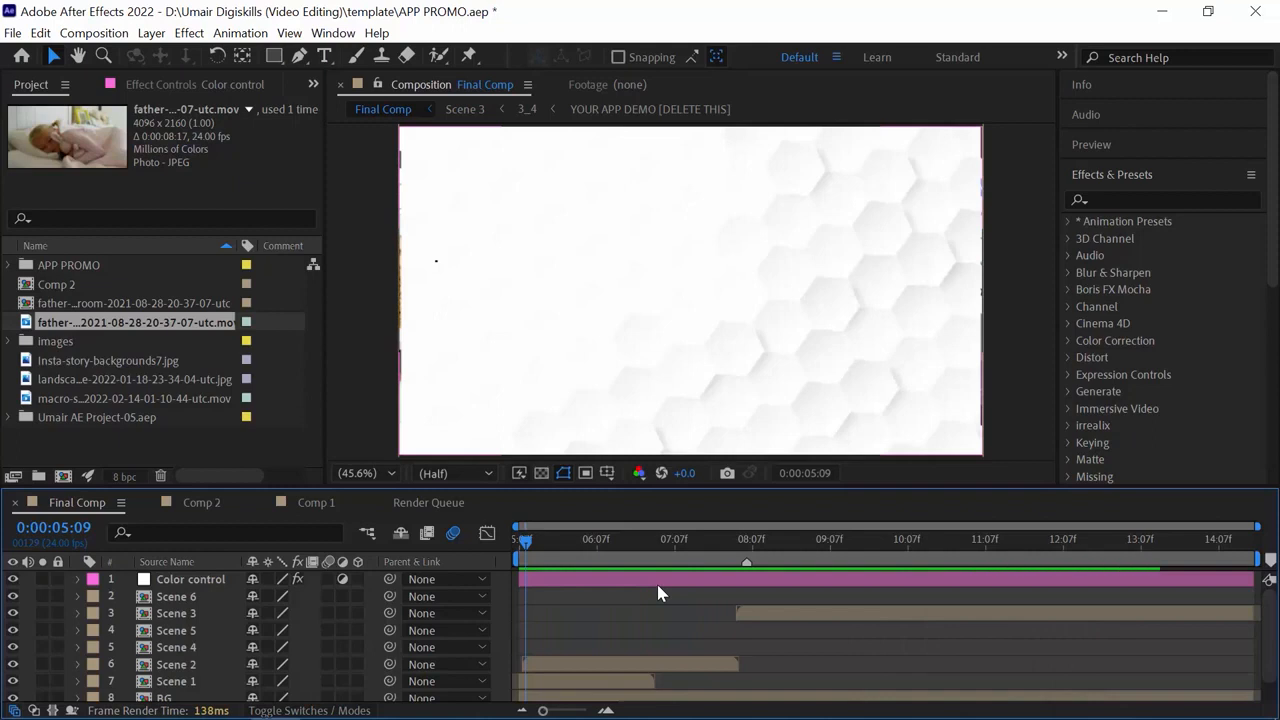
Zoom Final Comp's timeline in and back out.
key(Num_Lock)
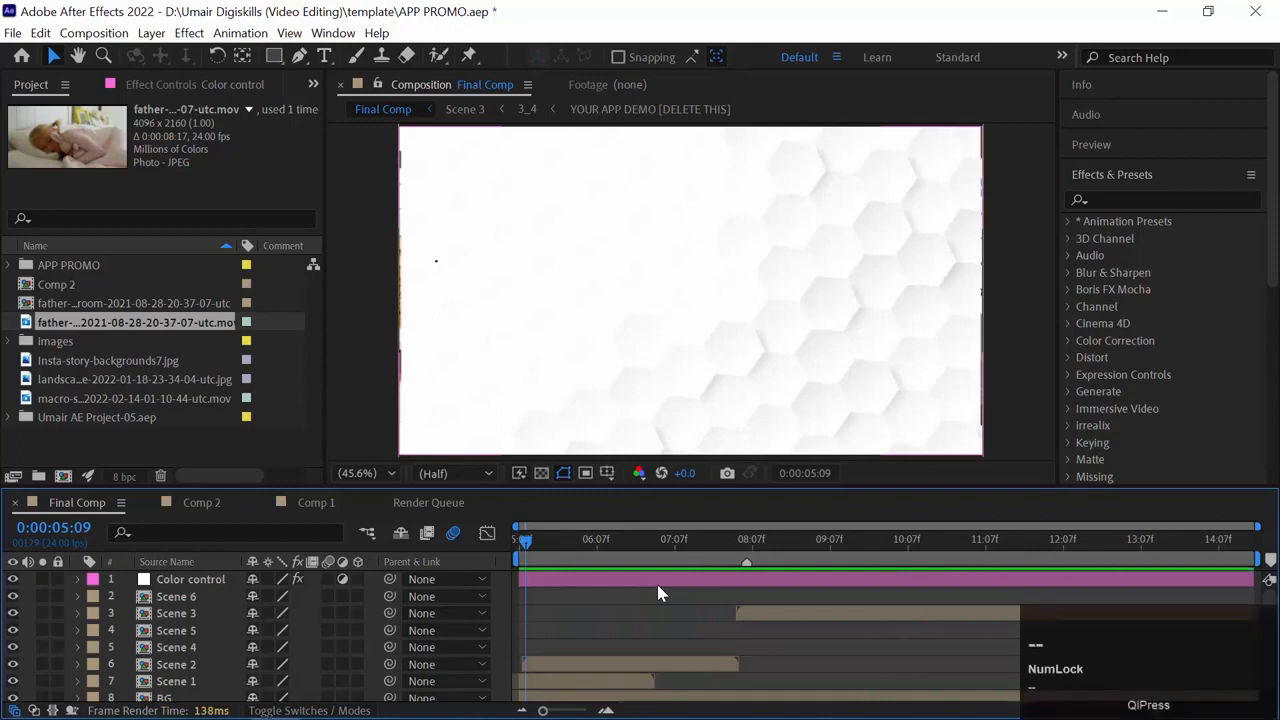
key(=)
key(=)
key(-)
key(-)
key(-)
key(-)
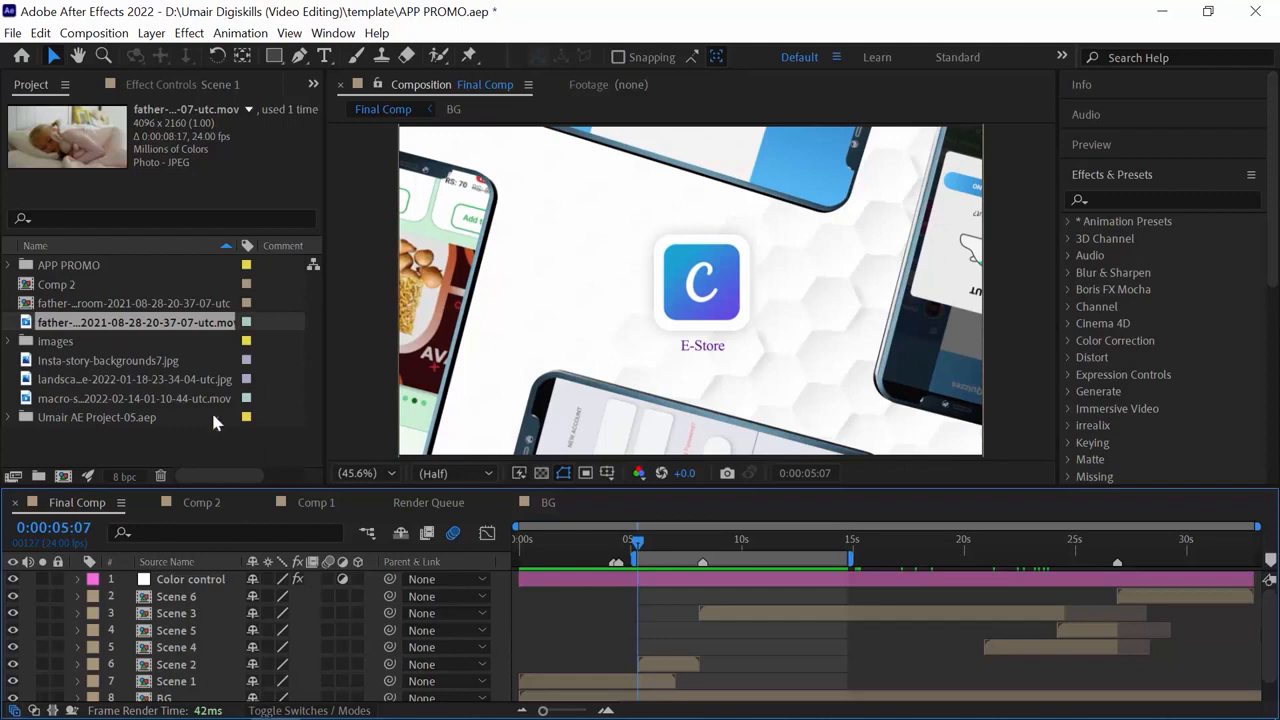
Try adding the selected father-waking-up .mov footage as Final Comp's top layer, preview it at 0:00:01:22, and undo the addition.
key(ctrl+alt+slash)
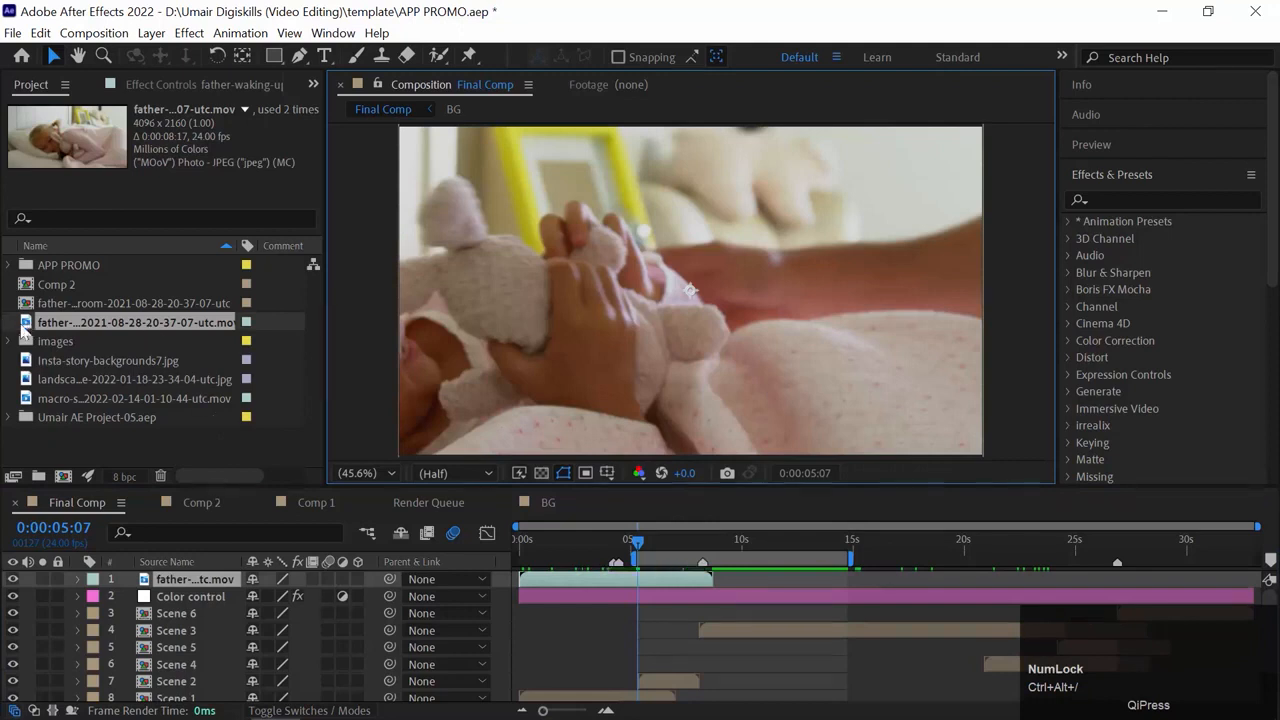
drag(528, 537, 564, 543)
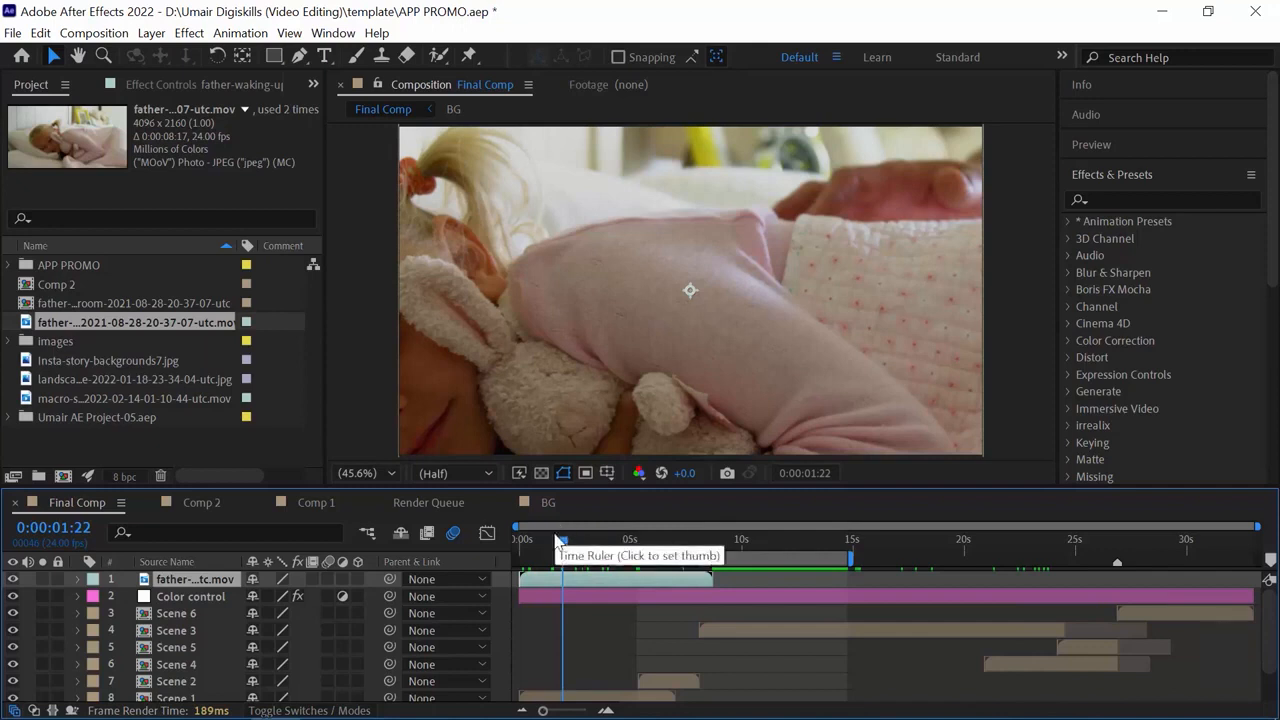
key(ctrl+z)
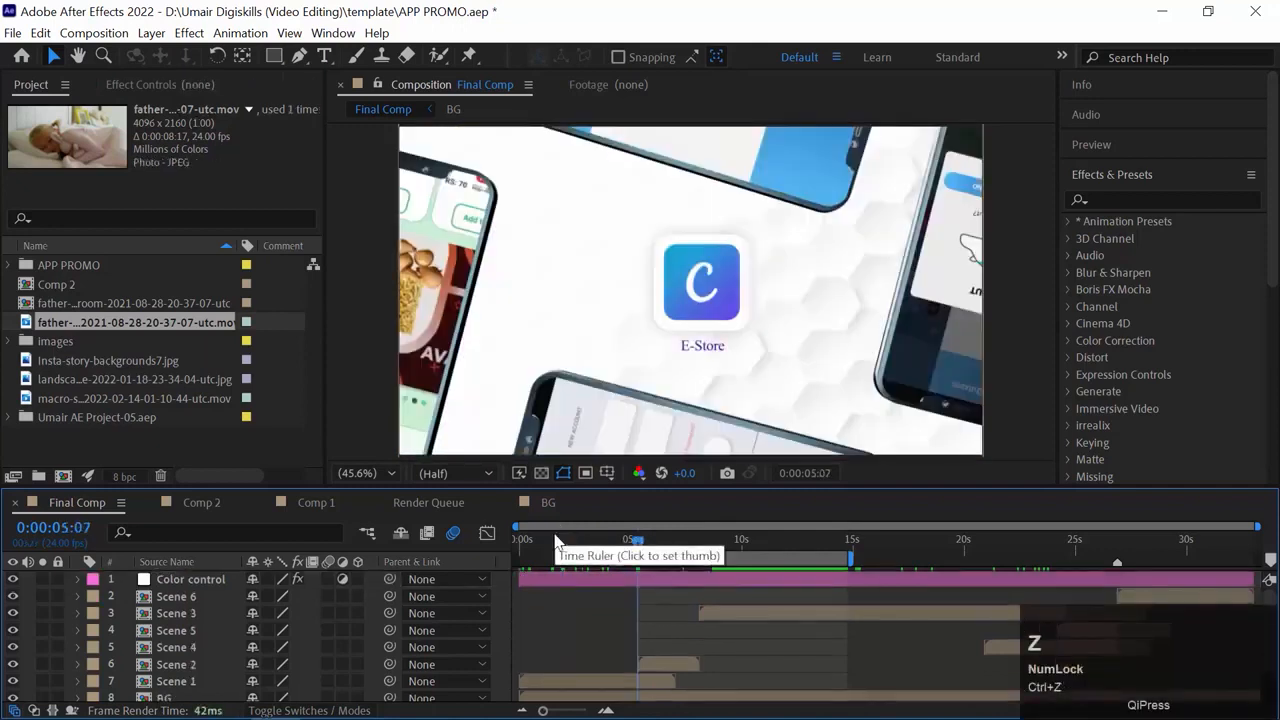
With the playhead at 0:00:01:07, replace the Scene 1 layer in Final Comp with the father-waking-up .mov footage.
click(548, 541)
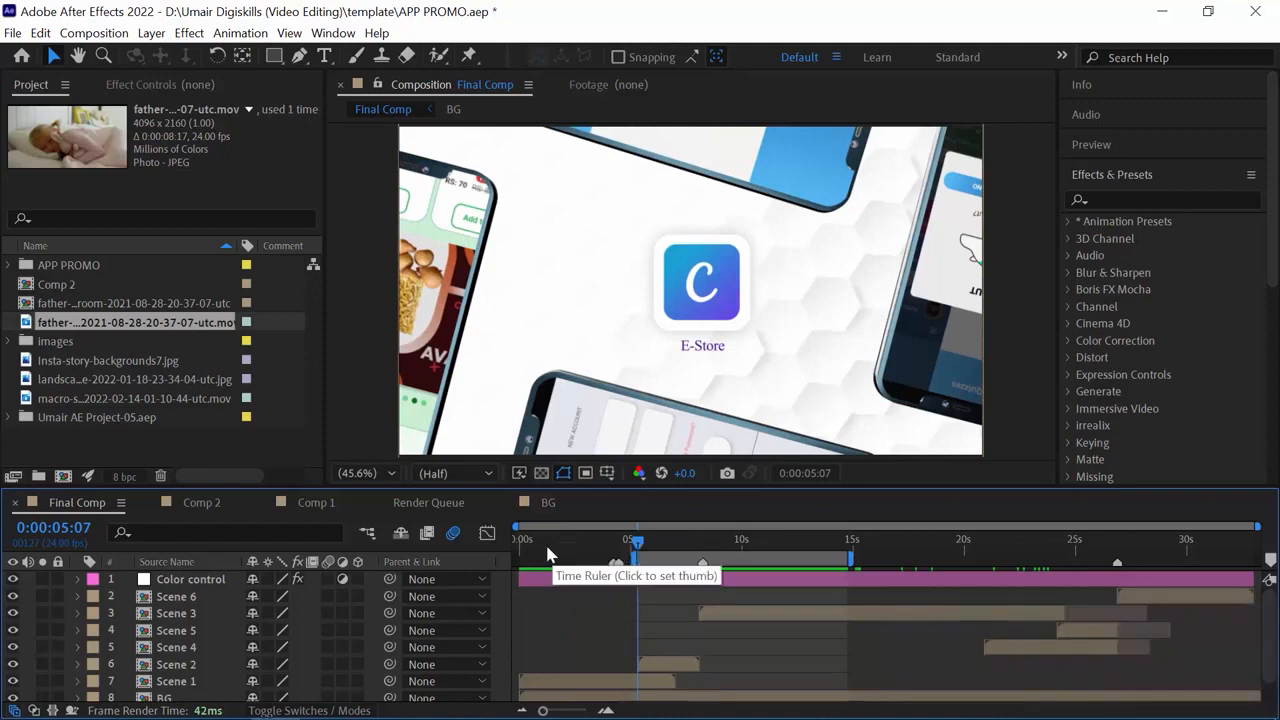
click(535, 682)
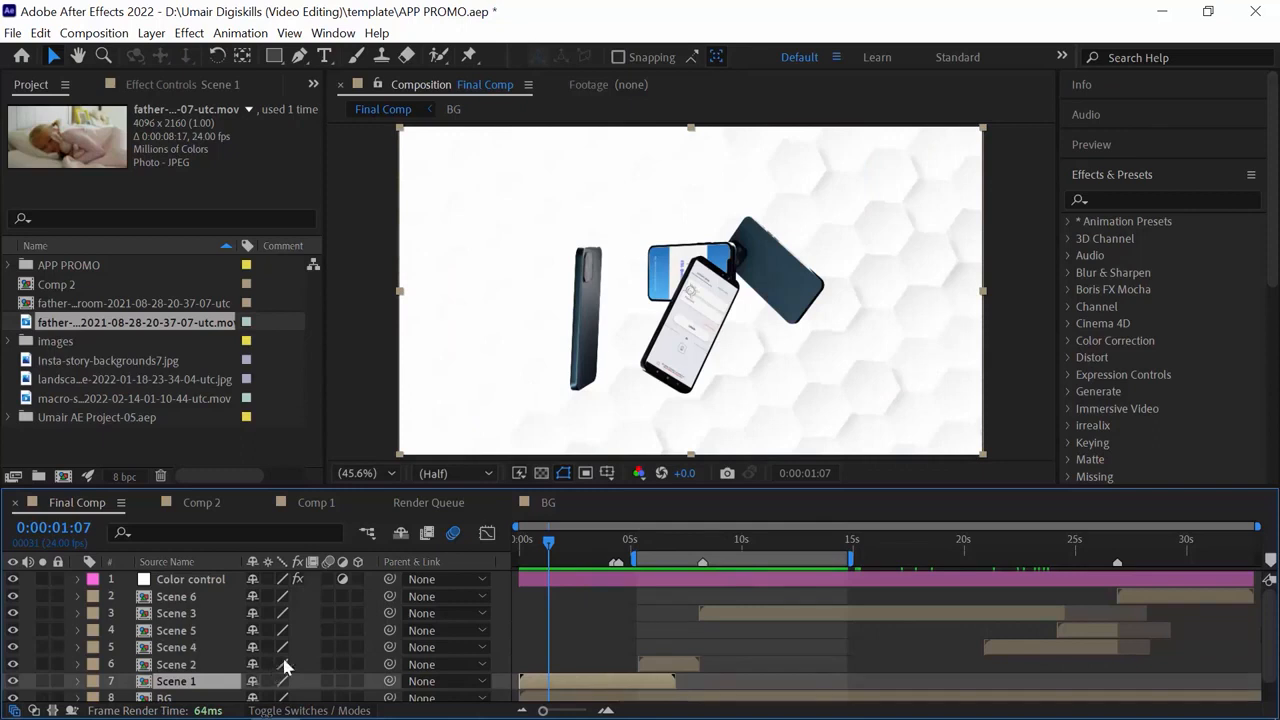
key(ctrl+alt+slash)
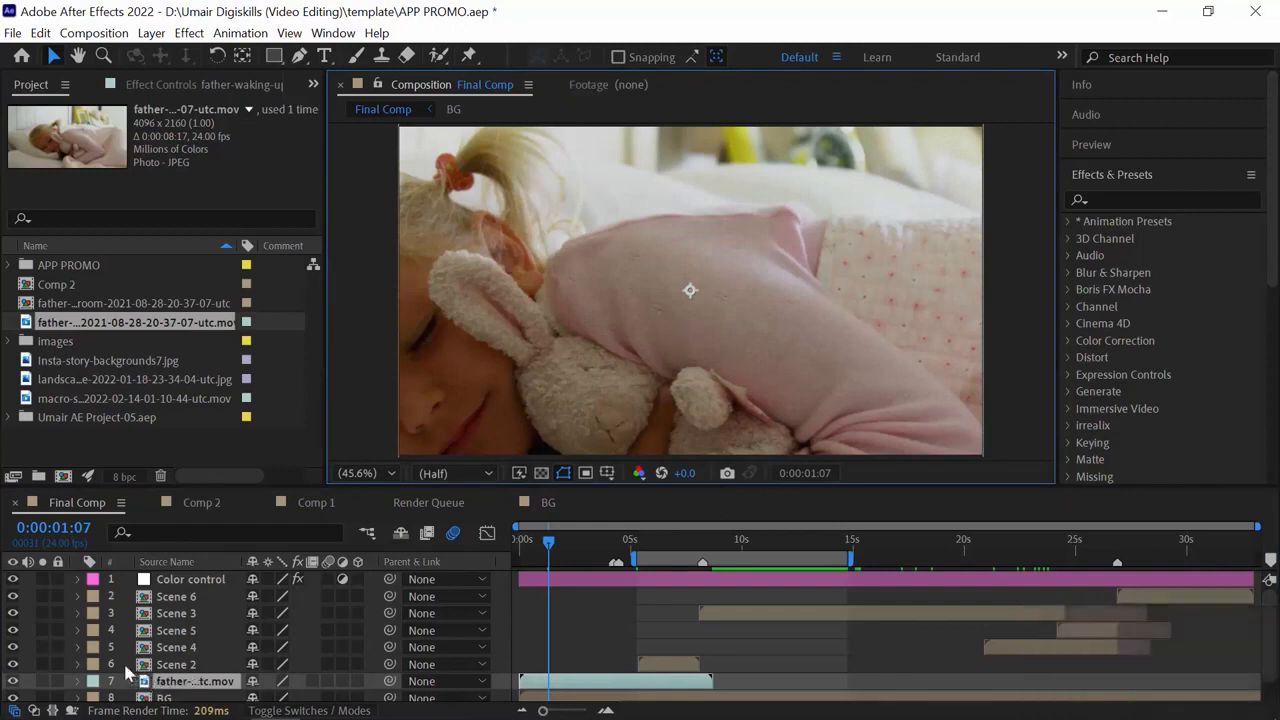
click(588, 686)
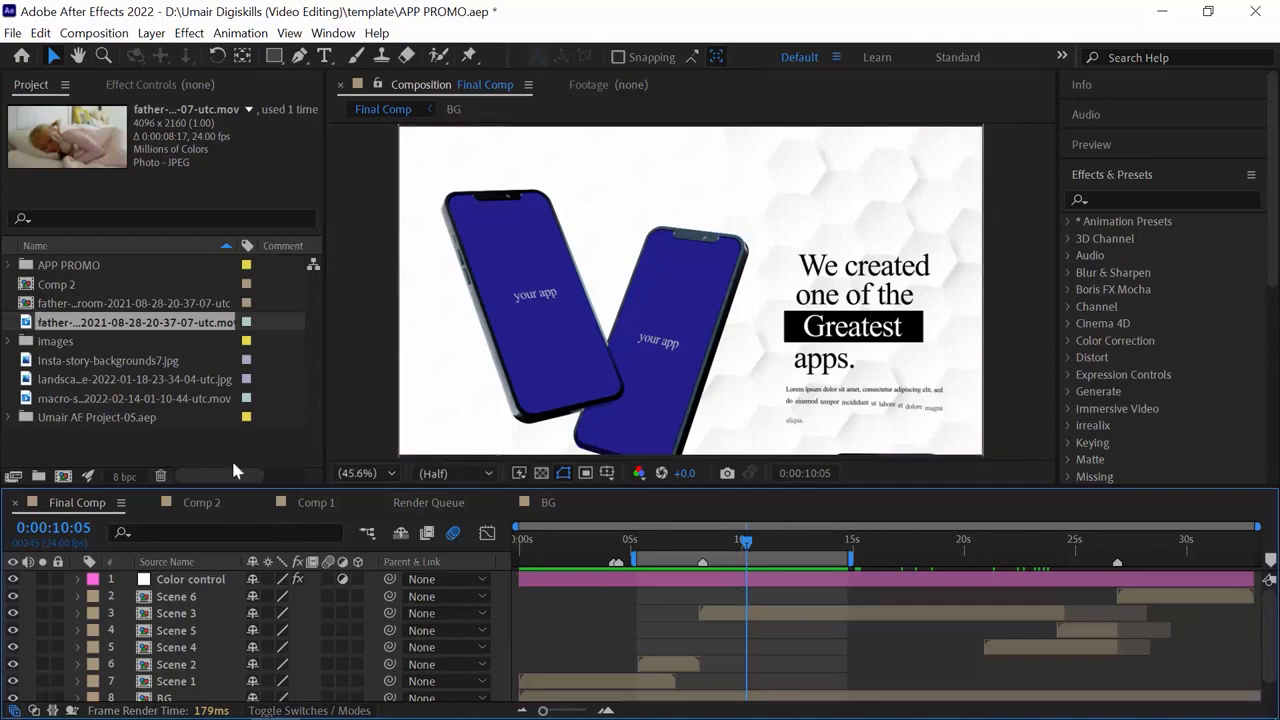
Turn off Create Layers at Composition Start Time in the General preferences.
click(40, 33)
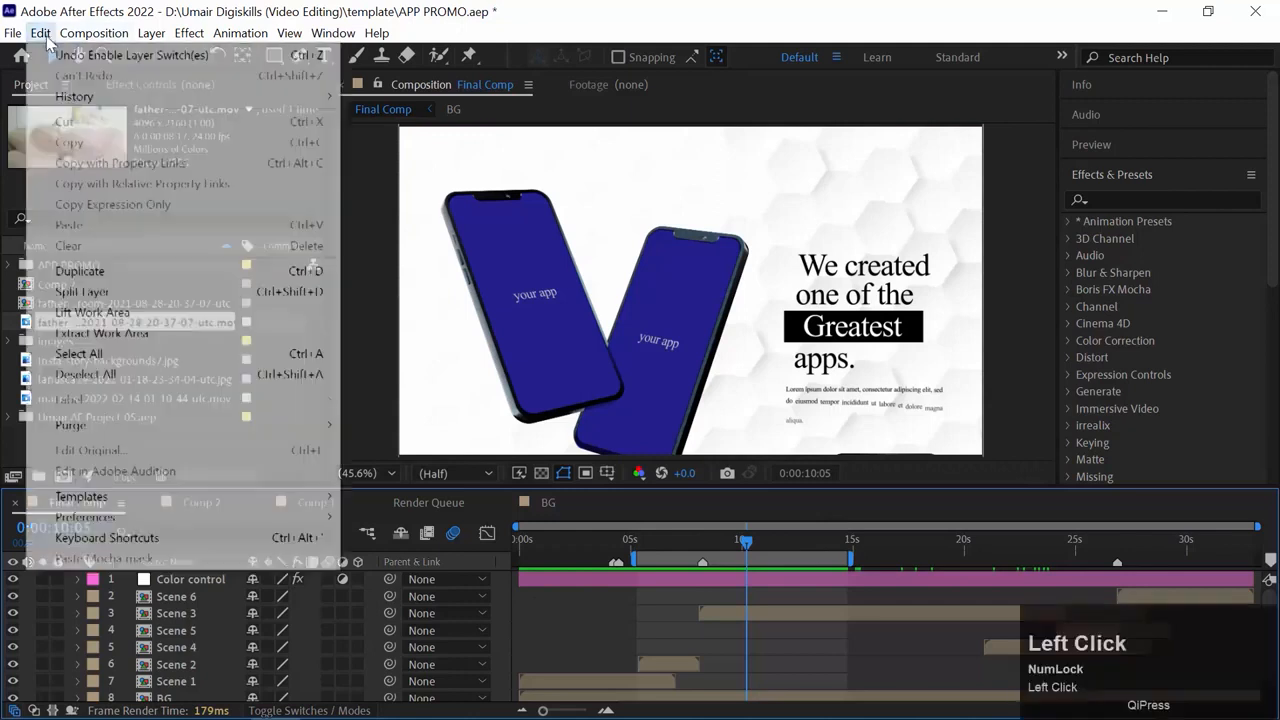
mouse_move(110, 515)
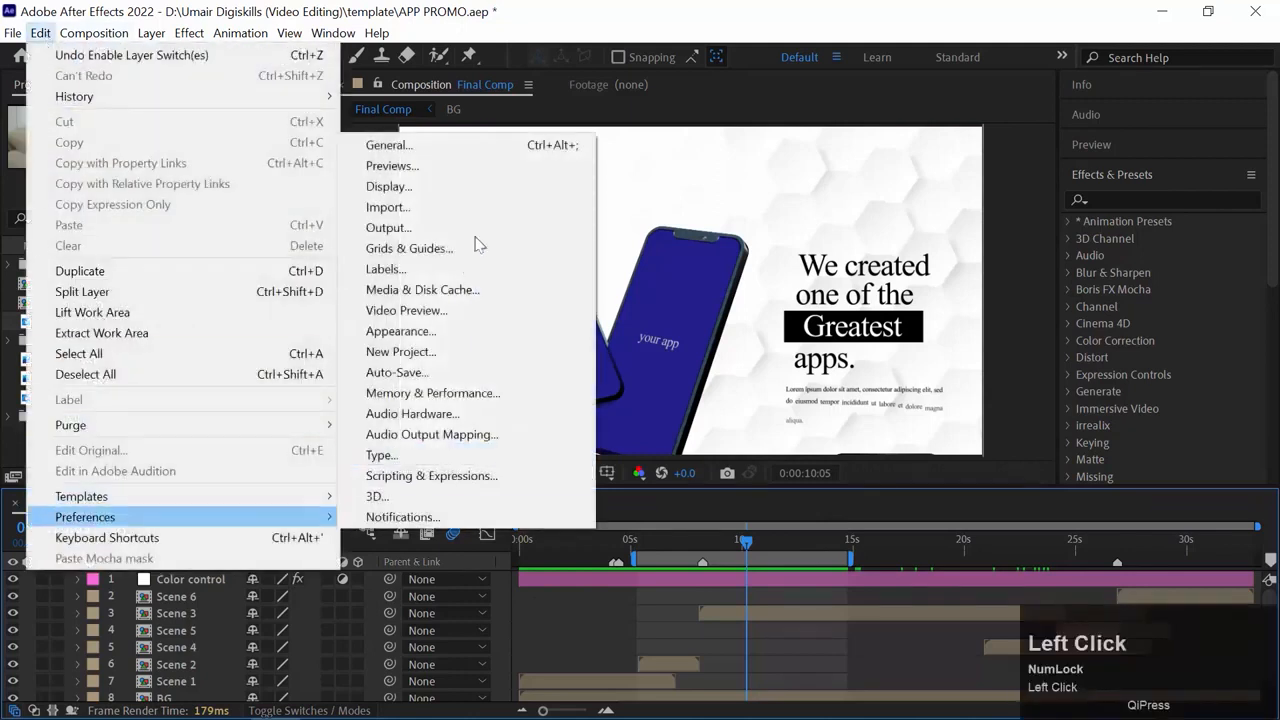
click(398, 146)
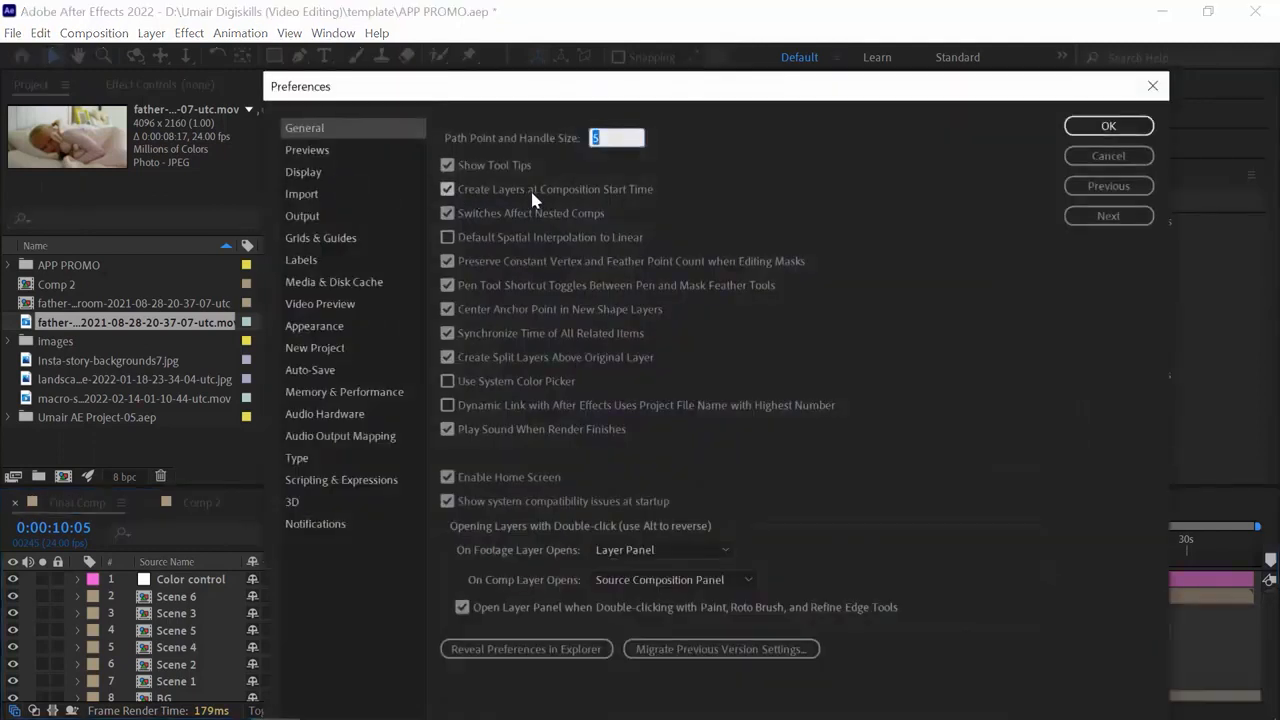
click(447, 189)
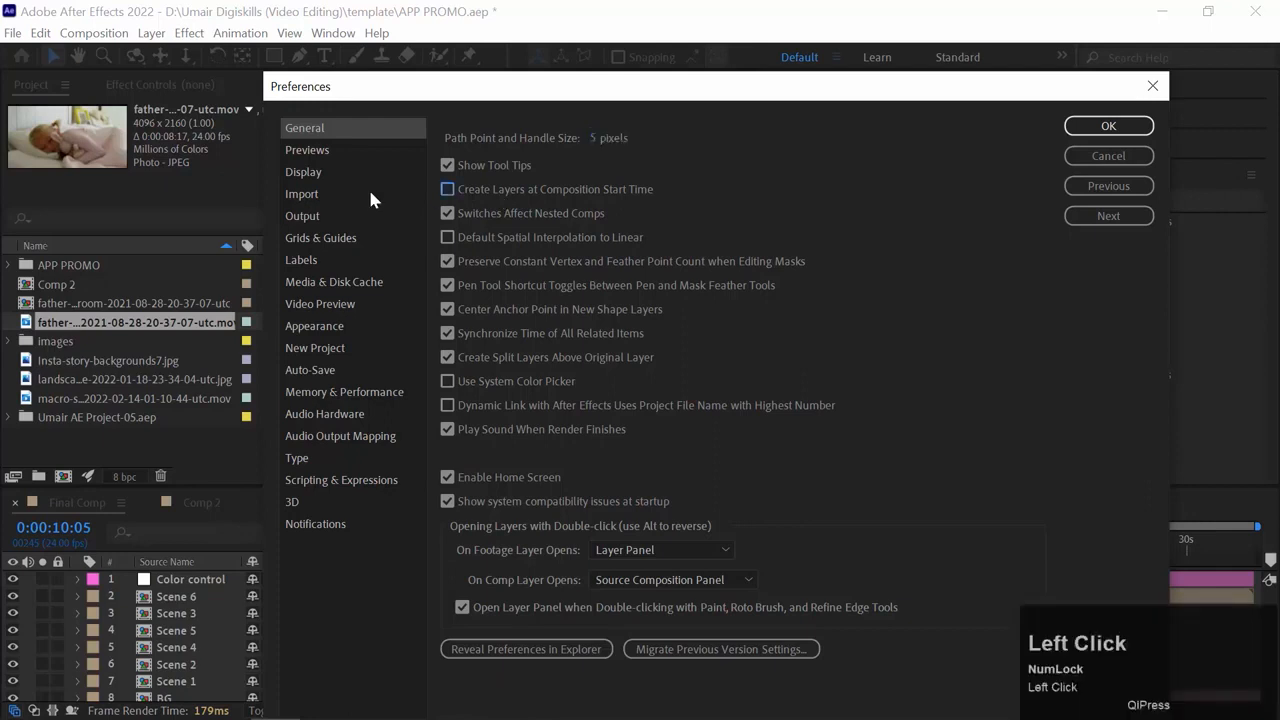
click(1108, 125)
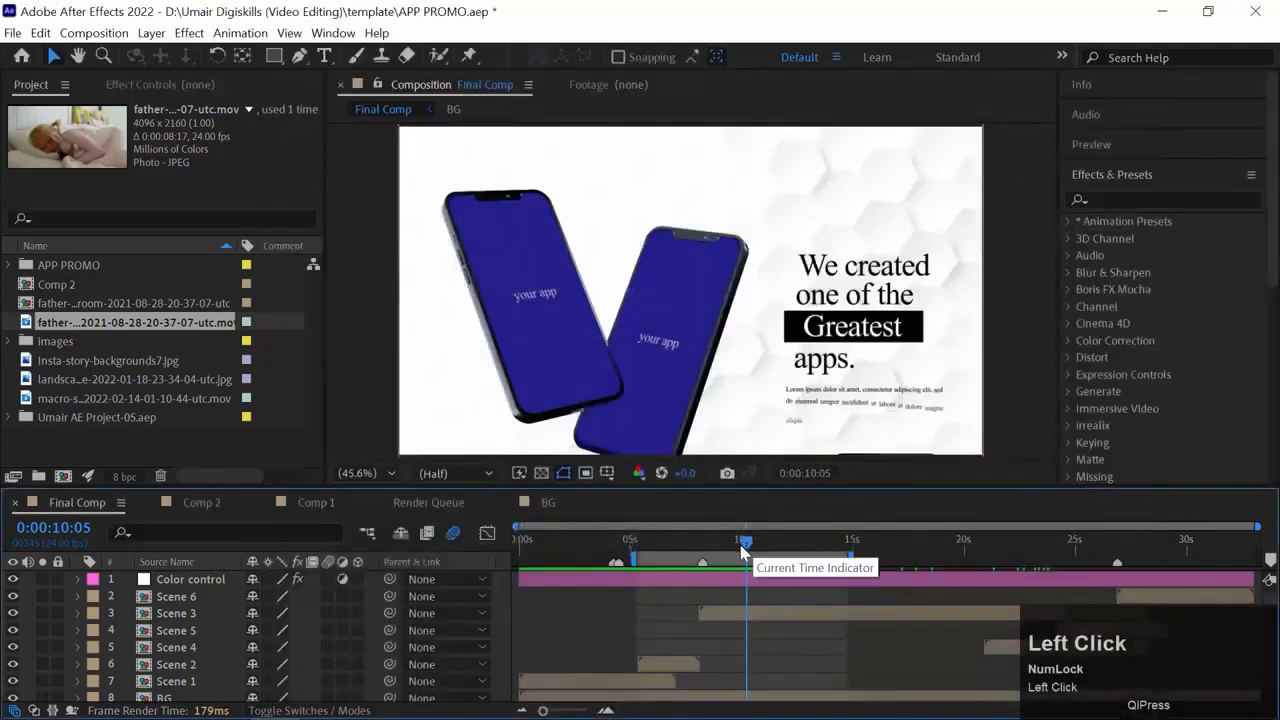
Add the father-waking-up .mov footage to Final Comp as the top layer, starting at 0:00:13:17.
drag(746, 541, 826, 545)
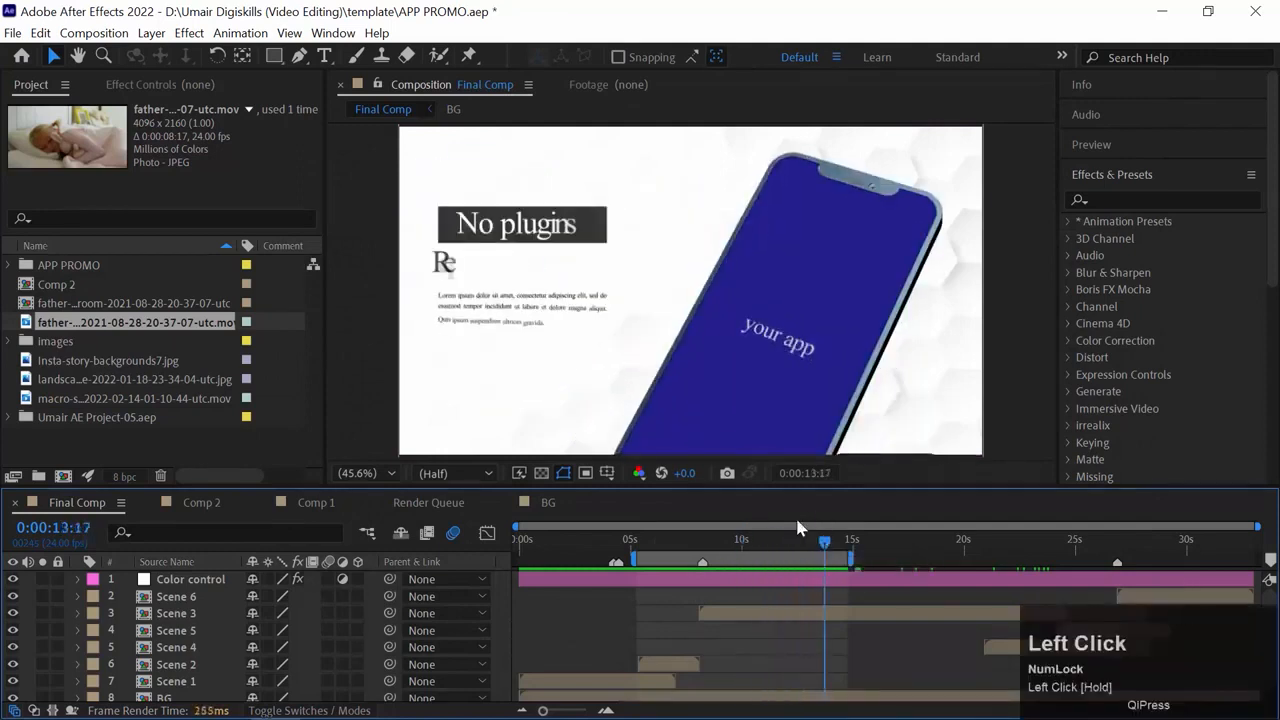
key(ctrl)
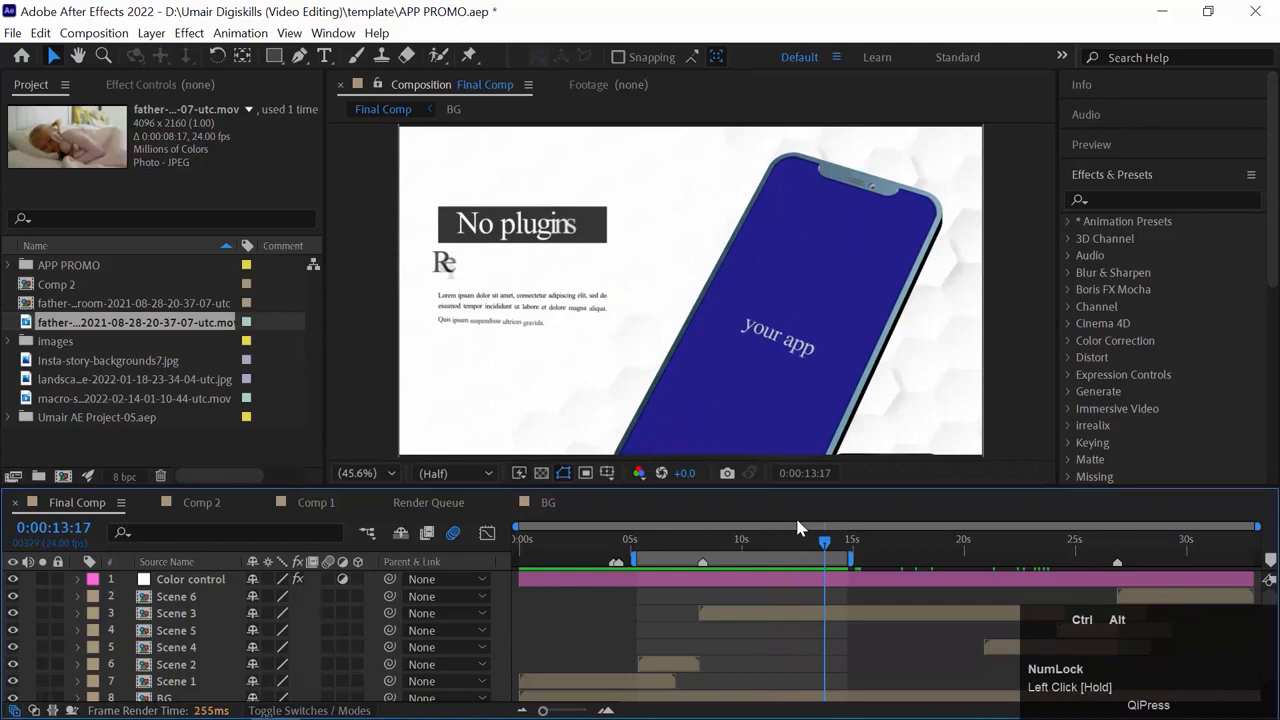
key(ctrl+alt+slash)
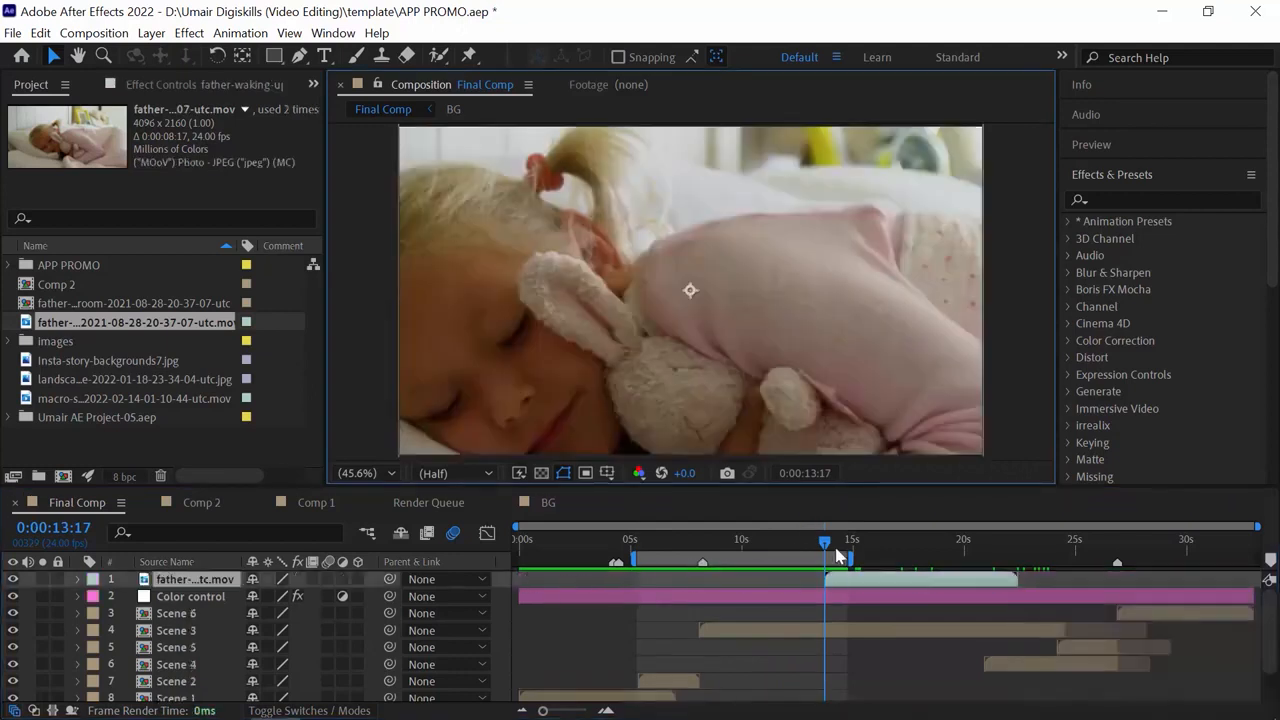
Preview the added footage by moving the playhead to 0:00:21:17, and select the Scene 6 layer.
drag(836, 544, 1002, 545)
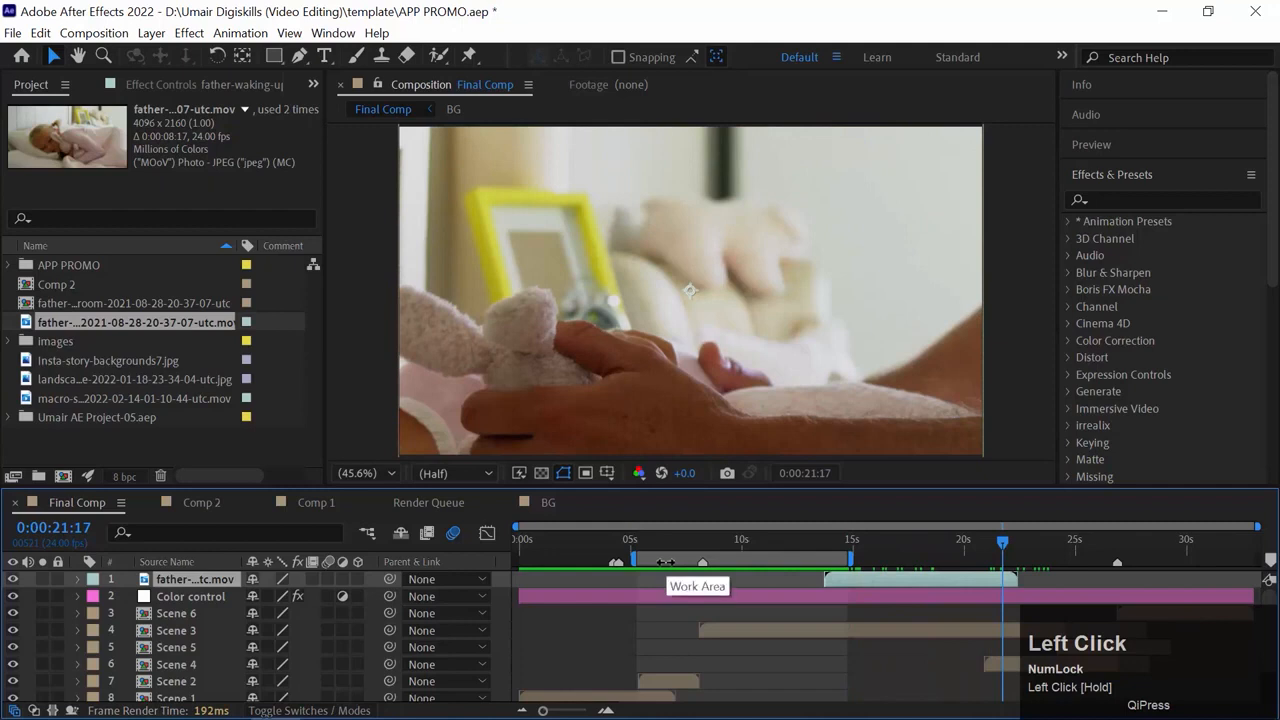
click(153, 617)
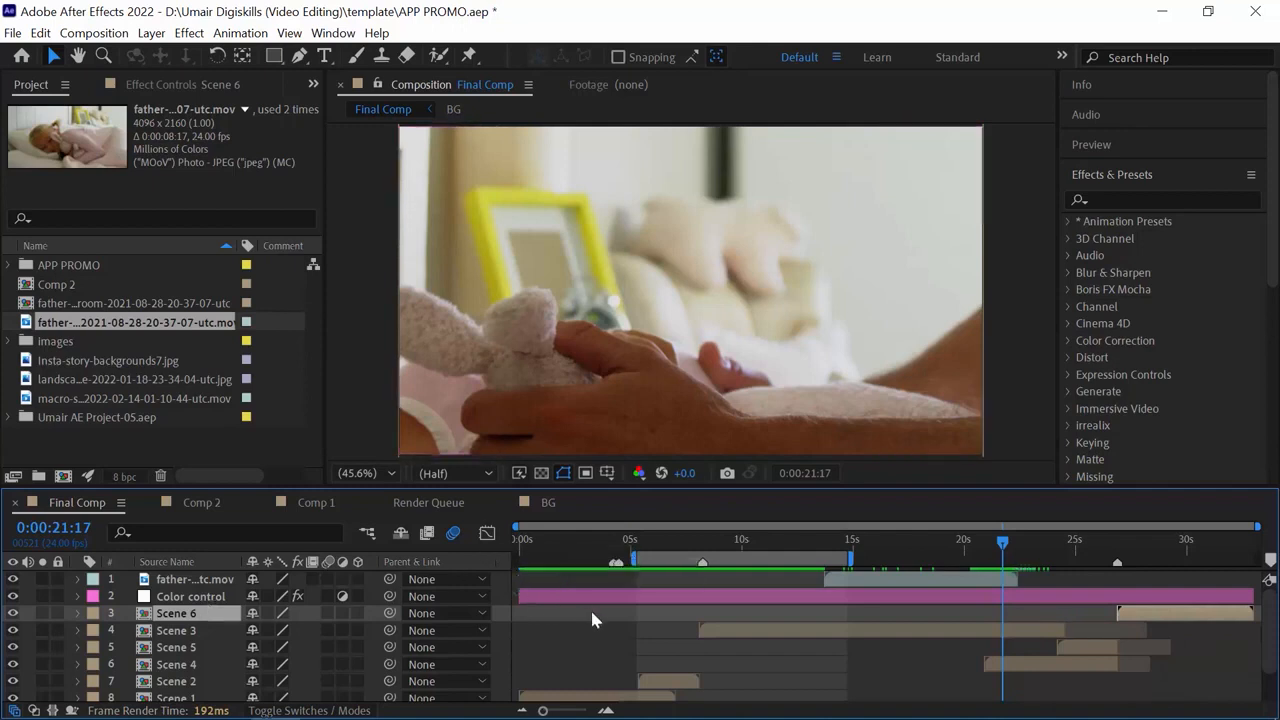
click(557, 622)
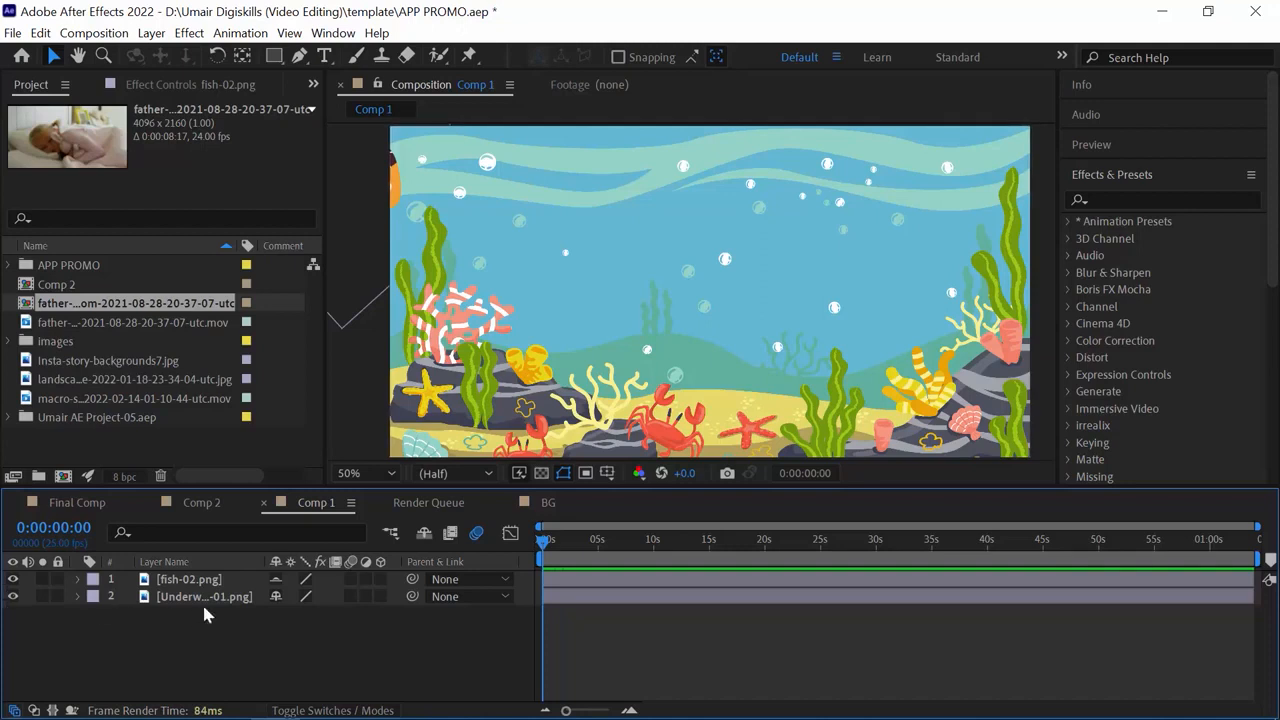
With Comp 1's playhead at 0:00:01:13, duplicate the fish-02.png layer and expand the copy's properties.
mouse_move(542, 540)
mouse_down()
mouse_move(570, 545)
mouse_move(559, 539)
mouse_up()
click(557, 542)
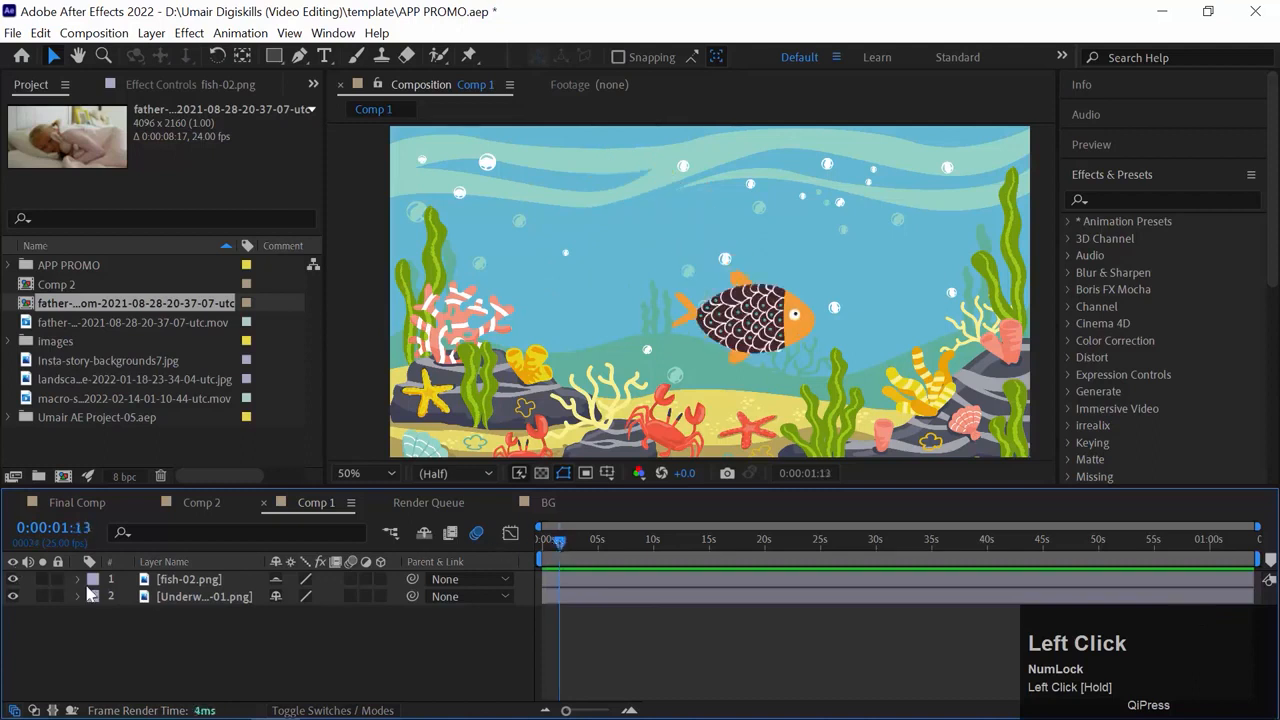
click(181, 581)
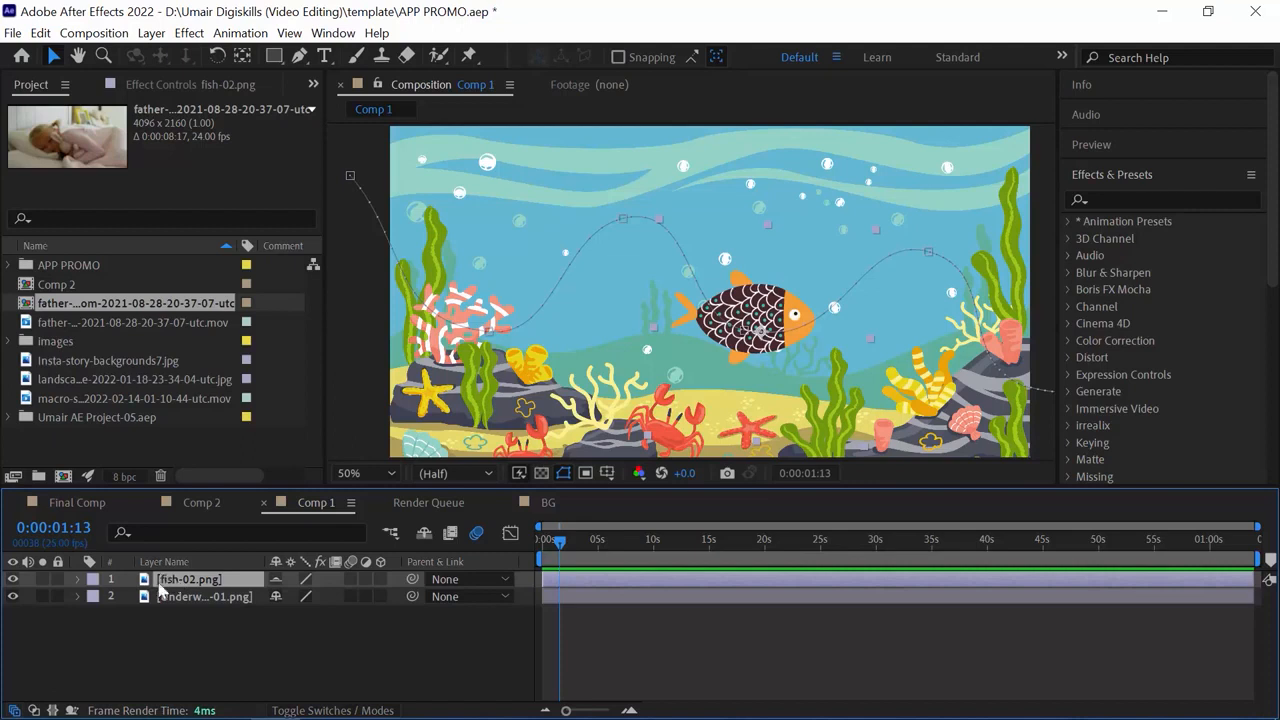
key(ctrl+d)
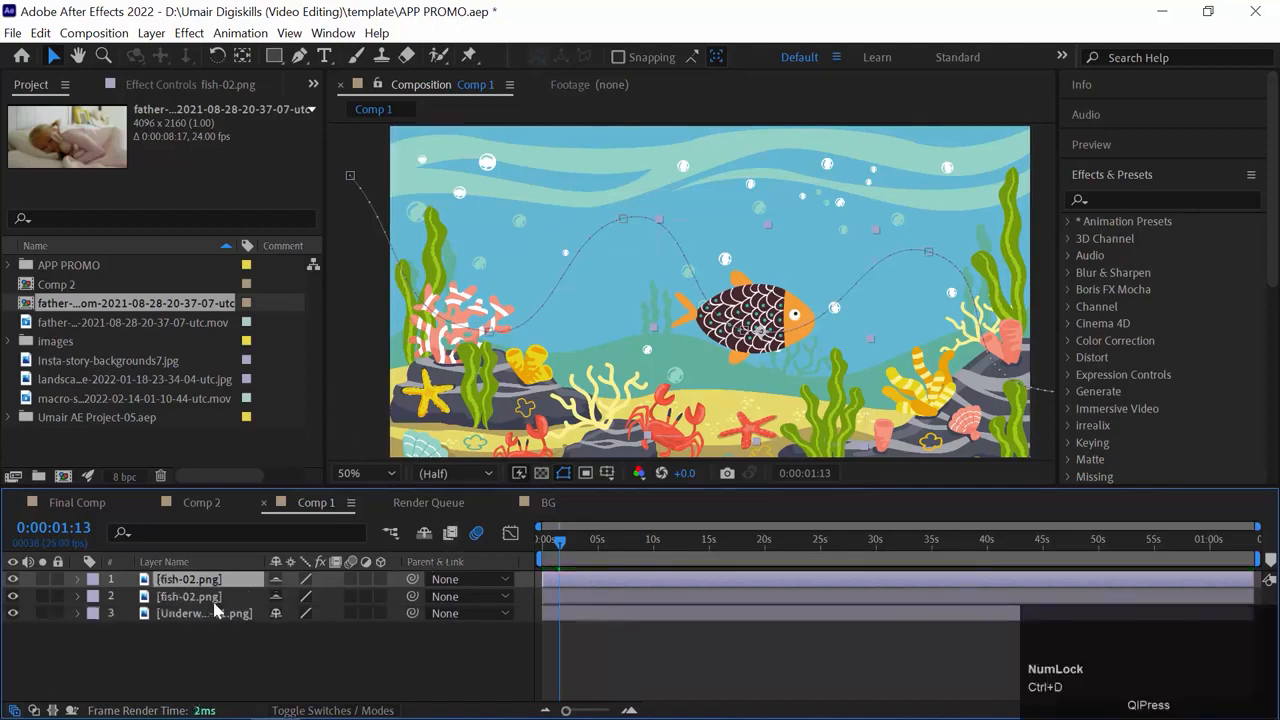
click(79, 580)
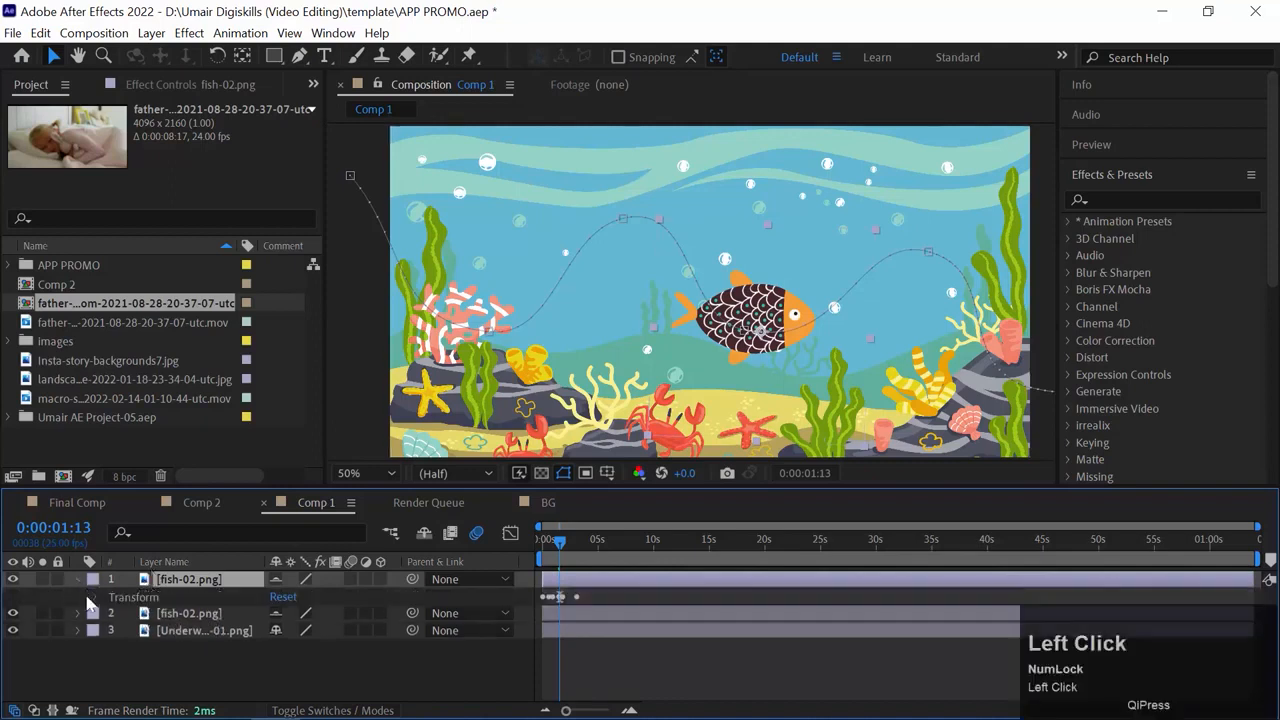
At 0:00:00:22, set the duplicated fish layer's Anchor Point to 749.5, 858.5 and its Scale to 100%.
click(93, 598)
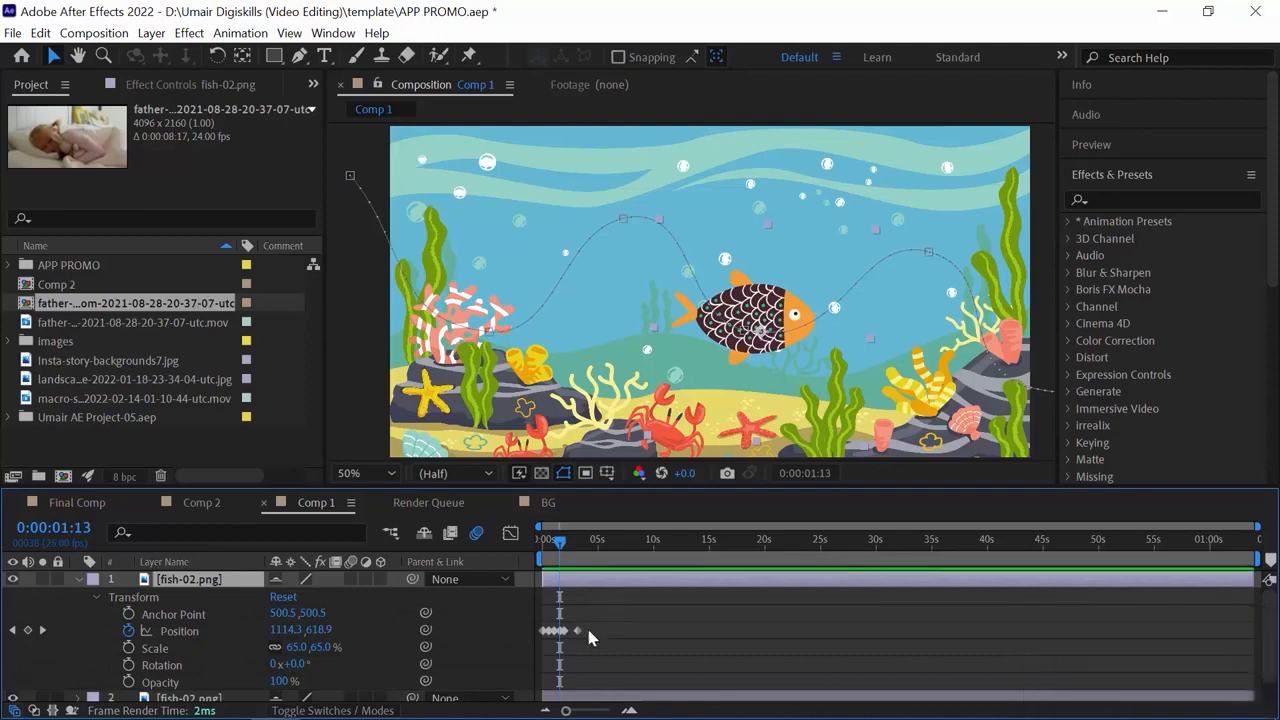
drag(559, 540, 552, 543)
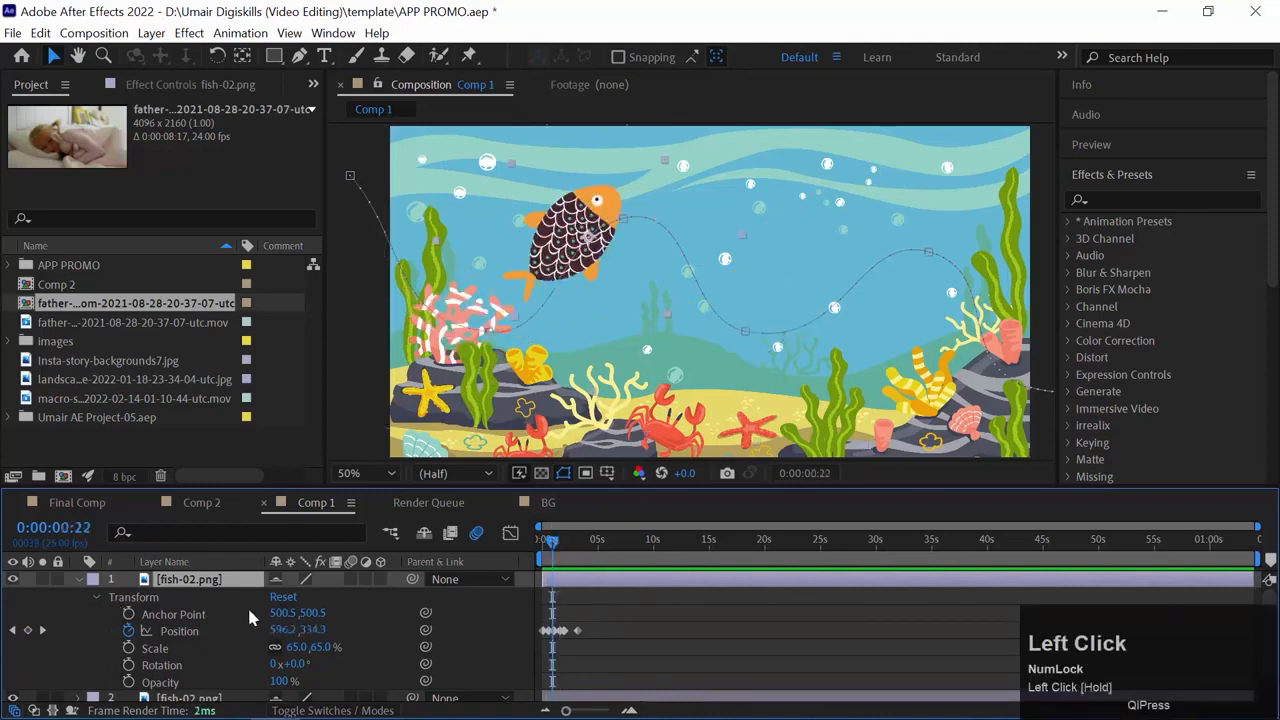
drag(283, 613, 643, 574)
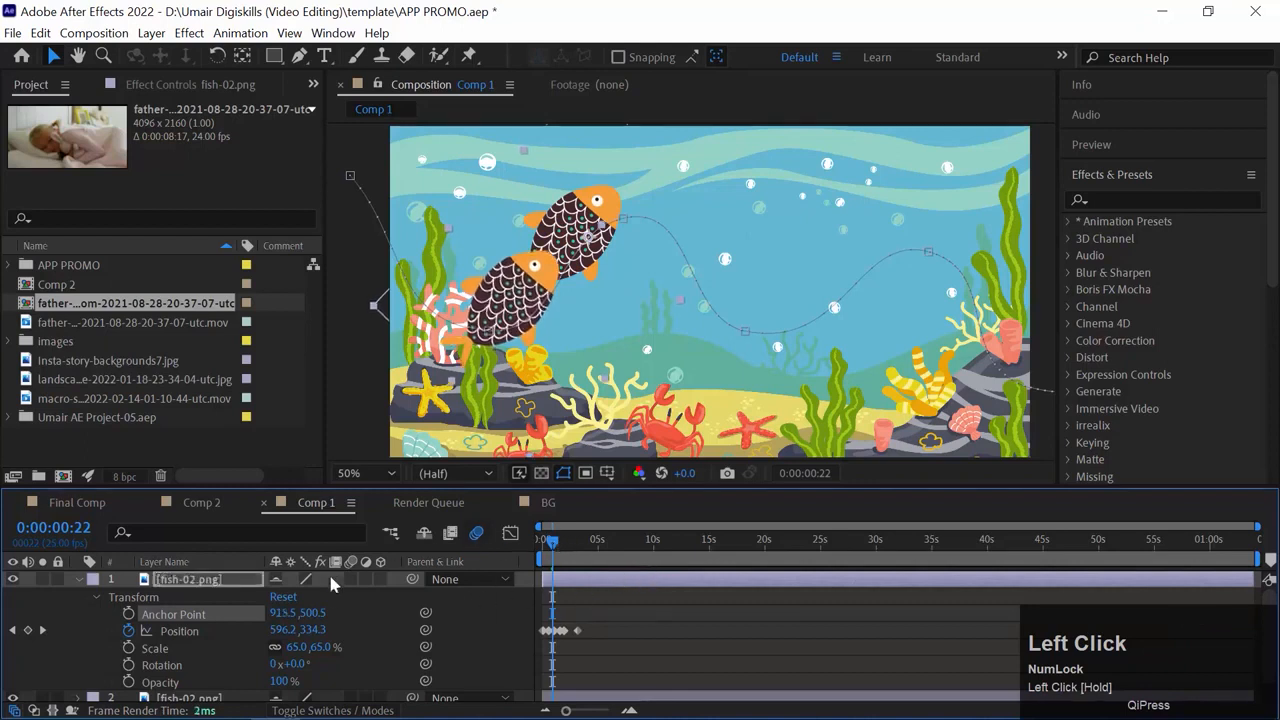
drag(313, 625, 710, 573)
drag(300, 648, 346, 642)
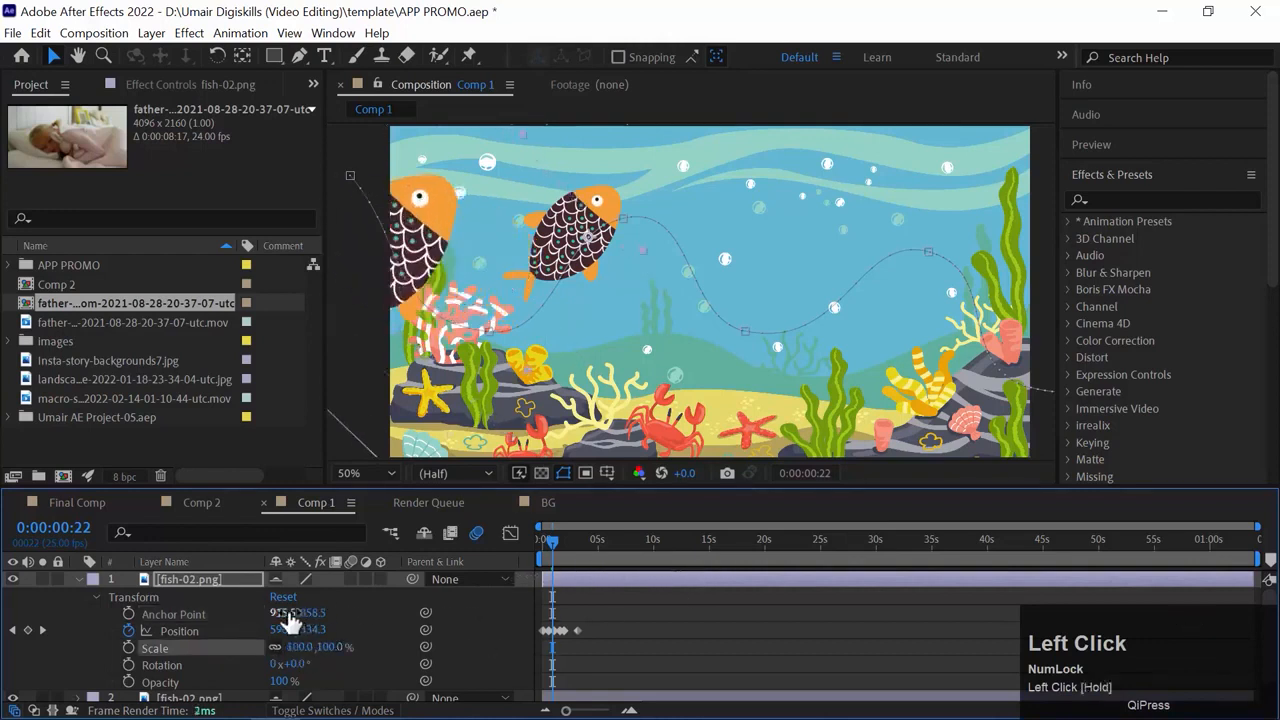
drag(281, 615, 232, 615)
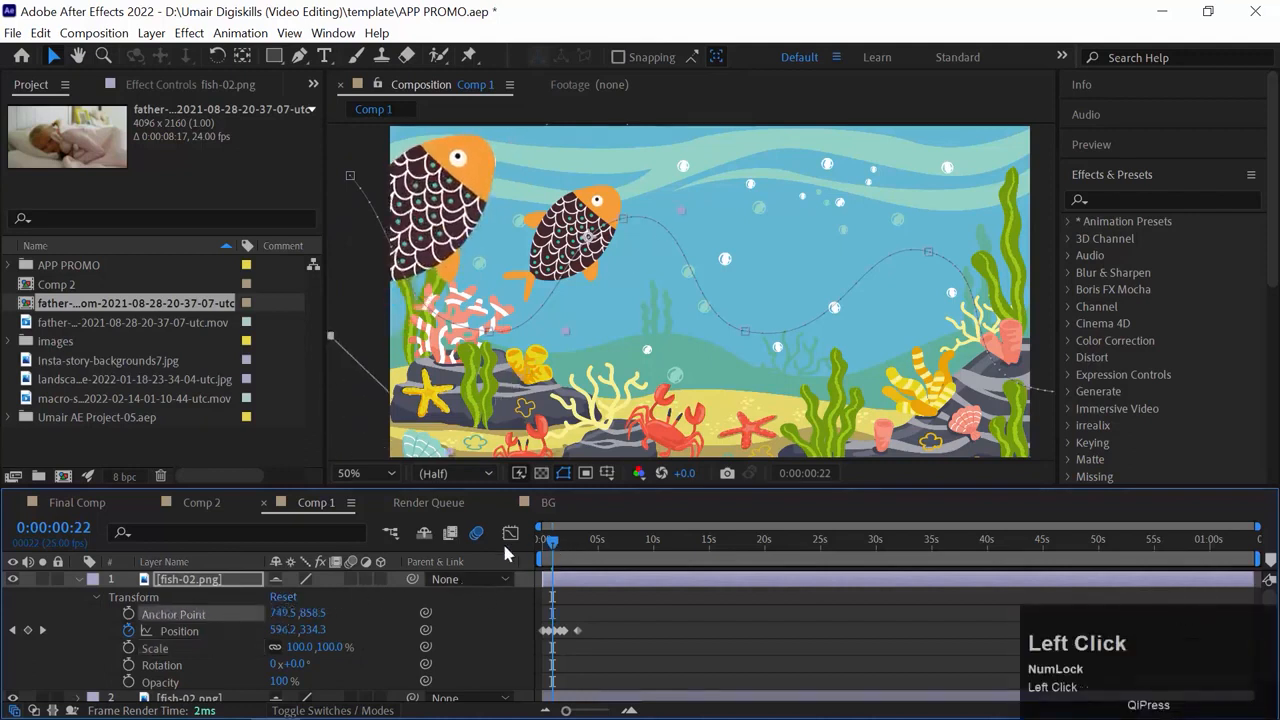
Preview both fish animations from the start of Comp 1, and collapse the duplicated layer's properties.
click(543, 550)
key(space)
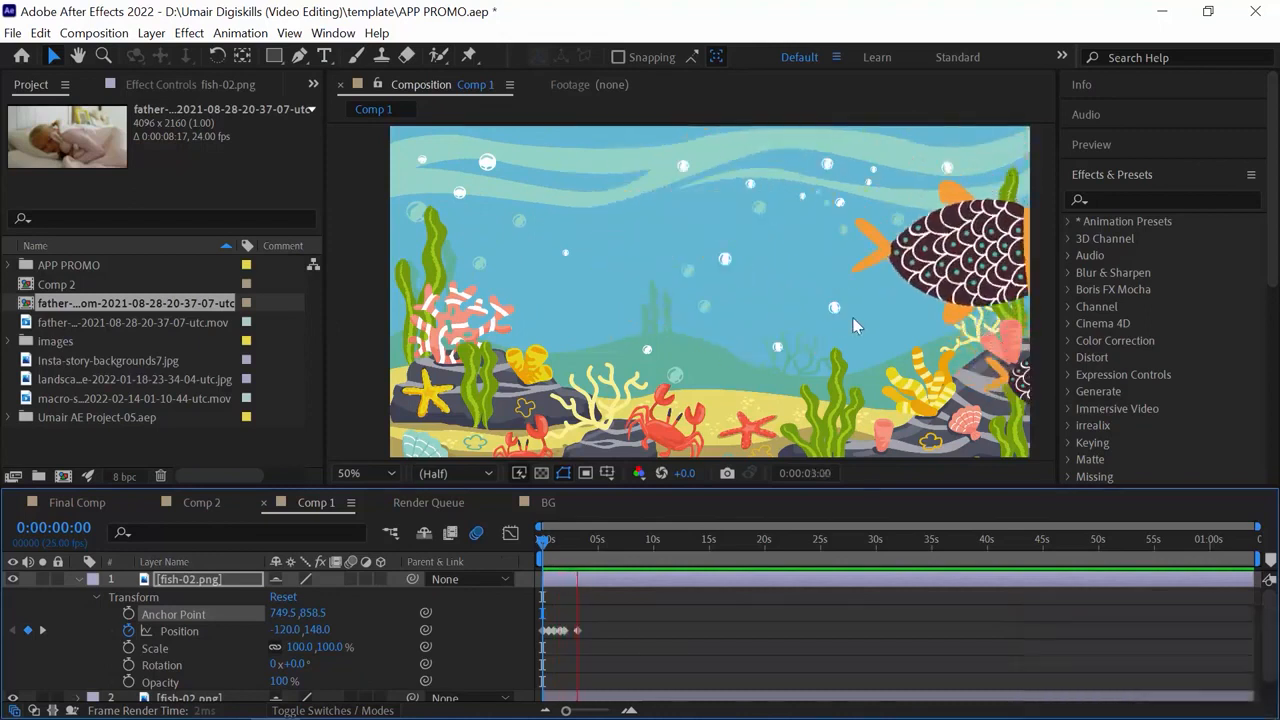
key(space)
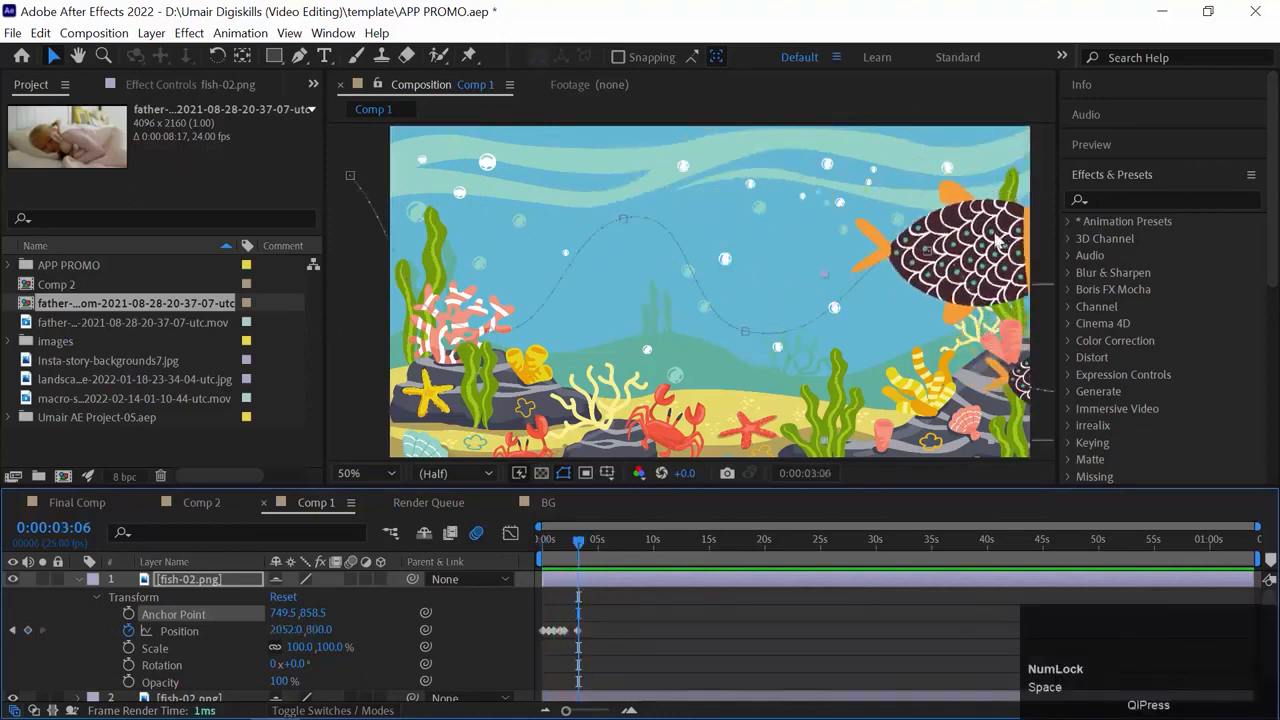
click(78, 580)
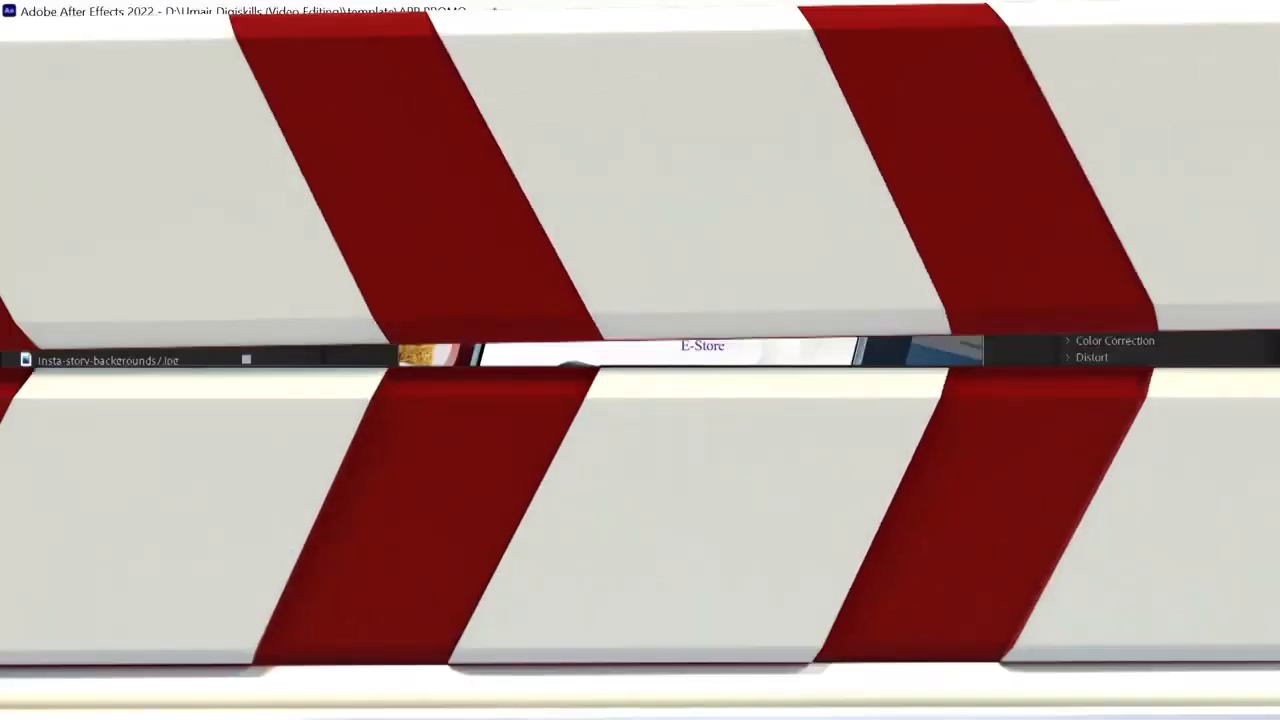
In Final Comp, try moving the whole Scene 1 layer to start at 0:00:01:08, and undo the move.
click(614, 540)
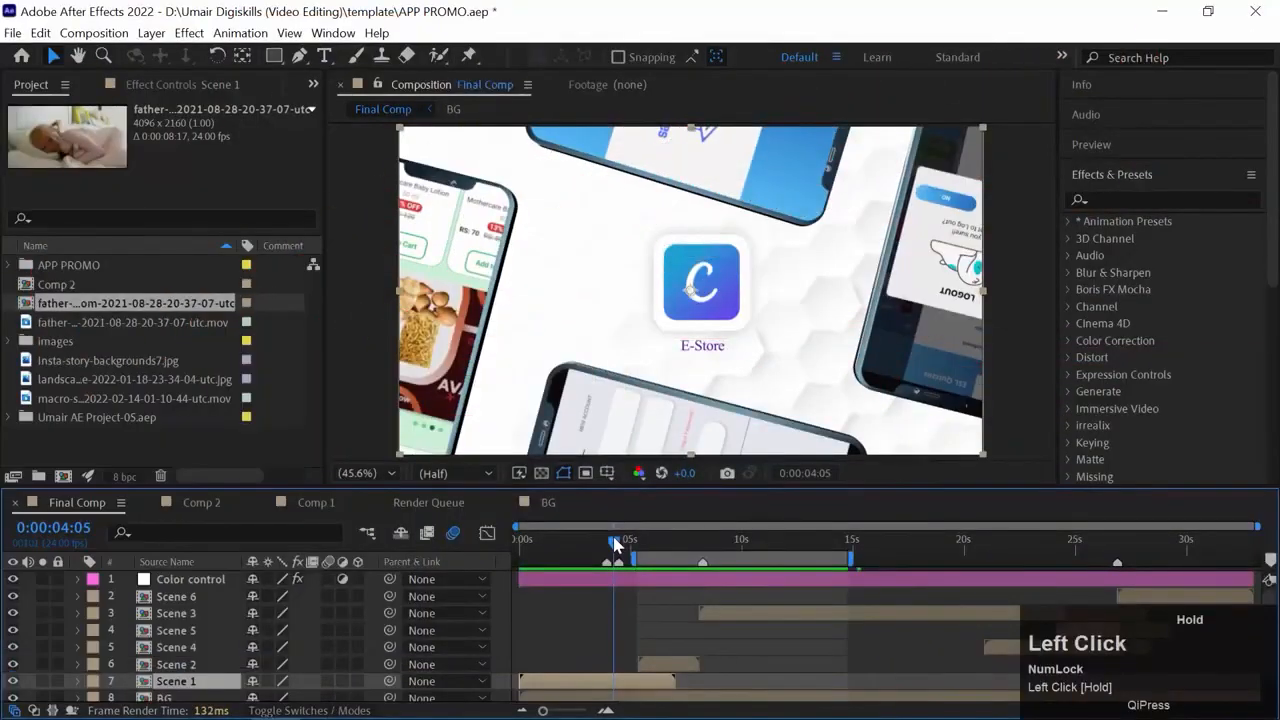
drag(614, 540, 627, 548)
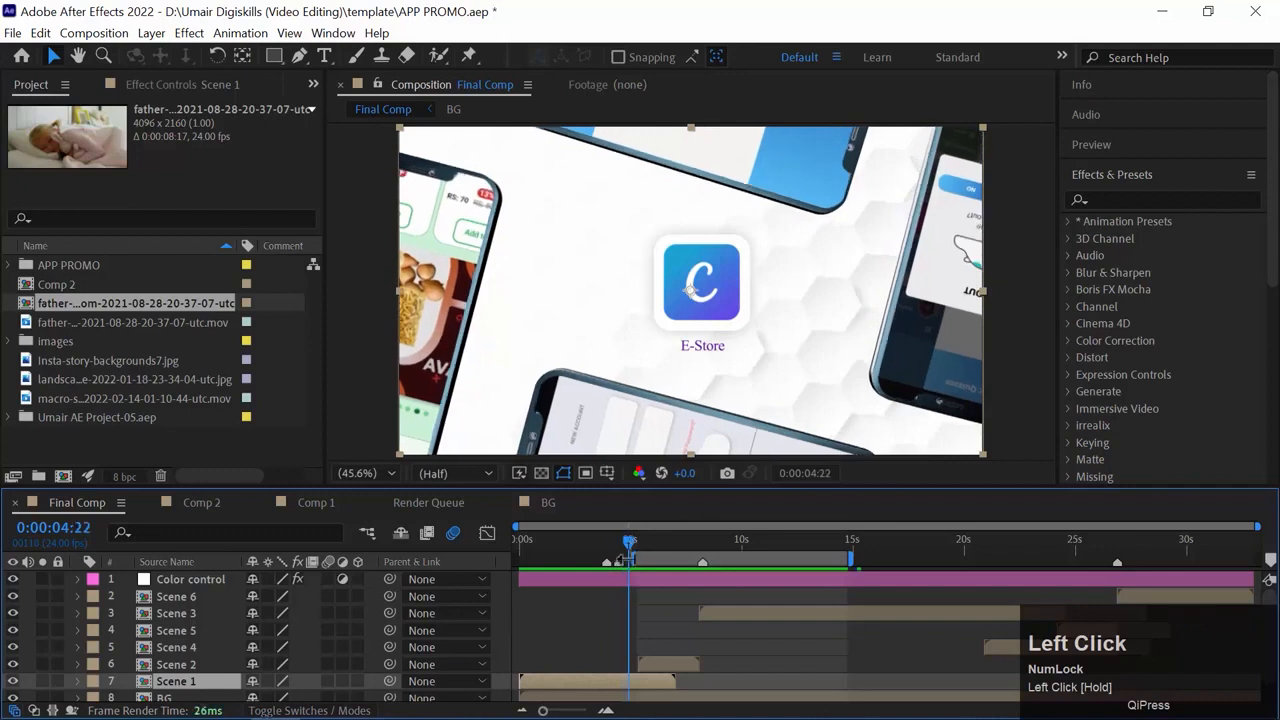
click(620, 544)
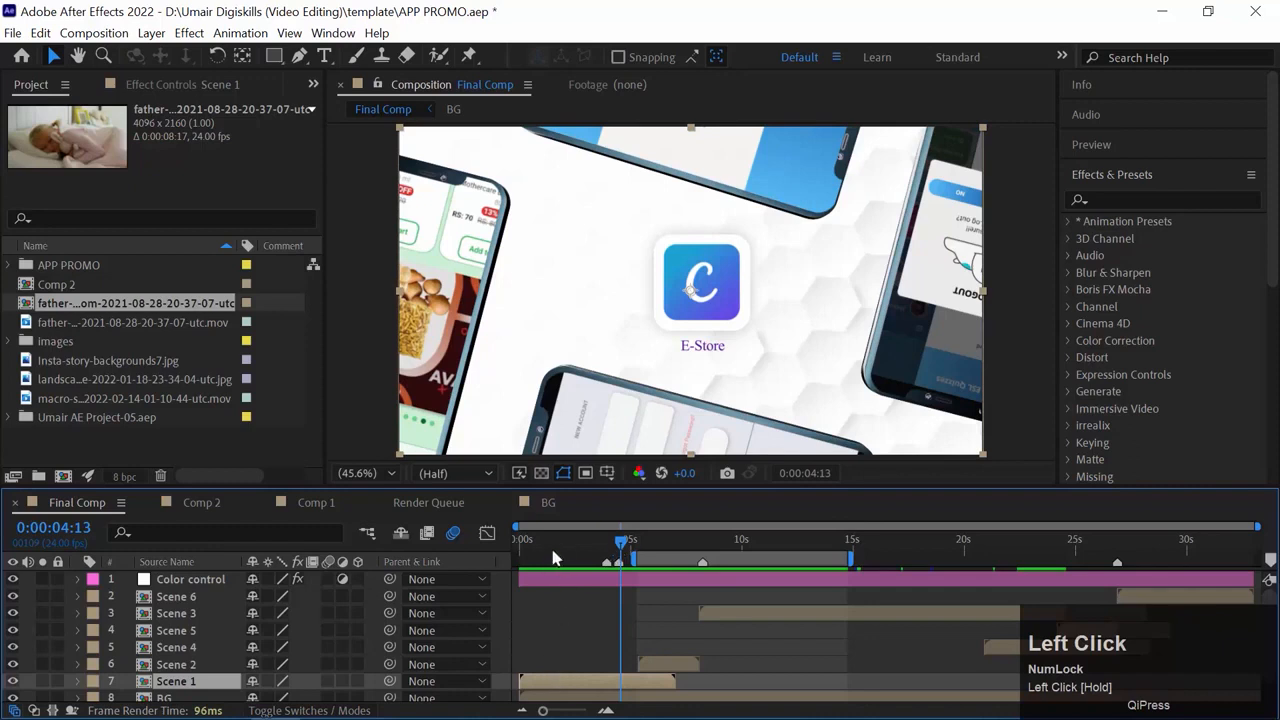
click(550, 545)
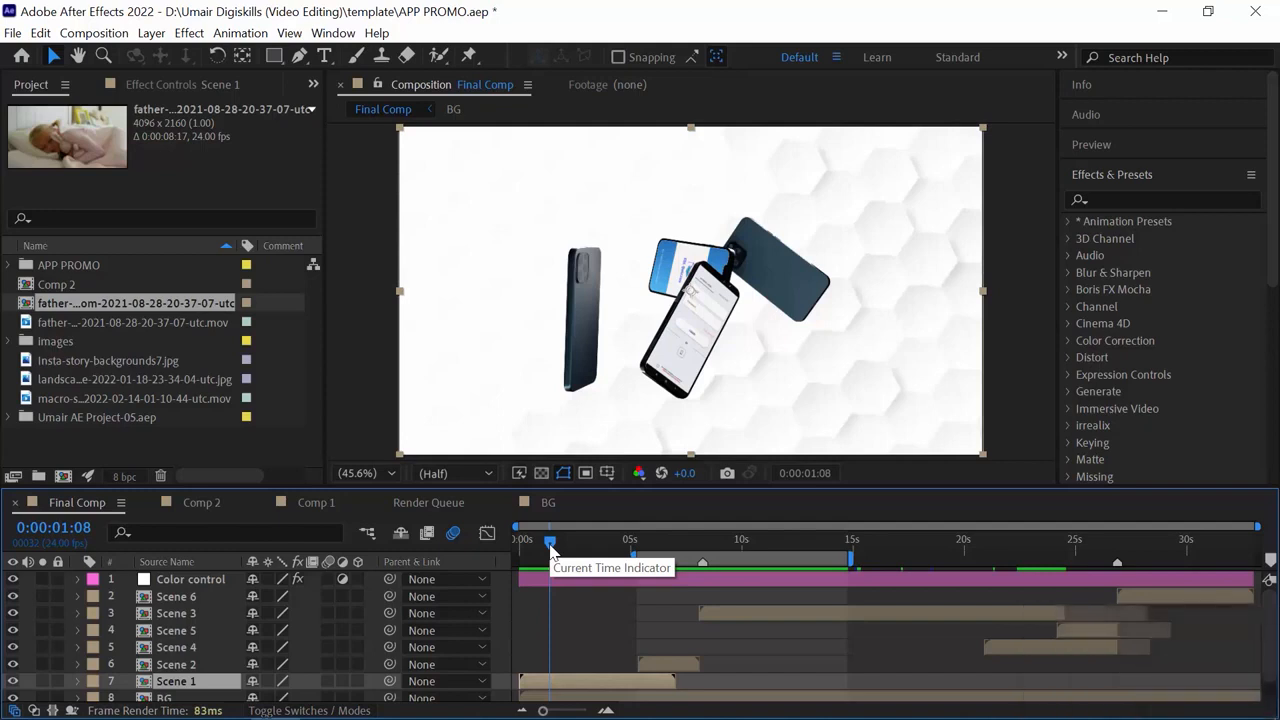
key(bracketleft)
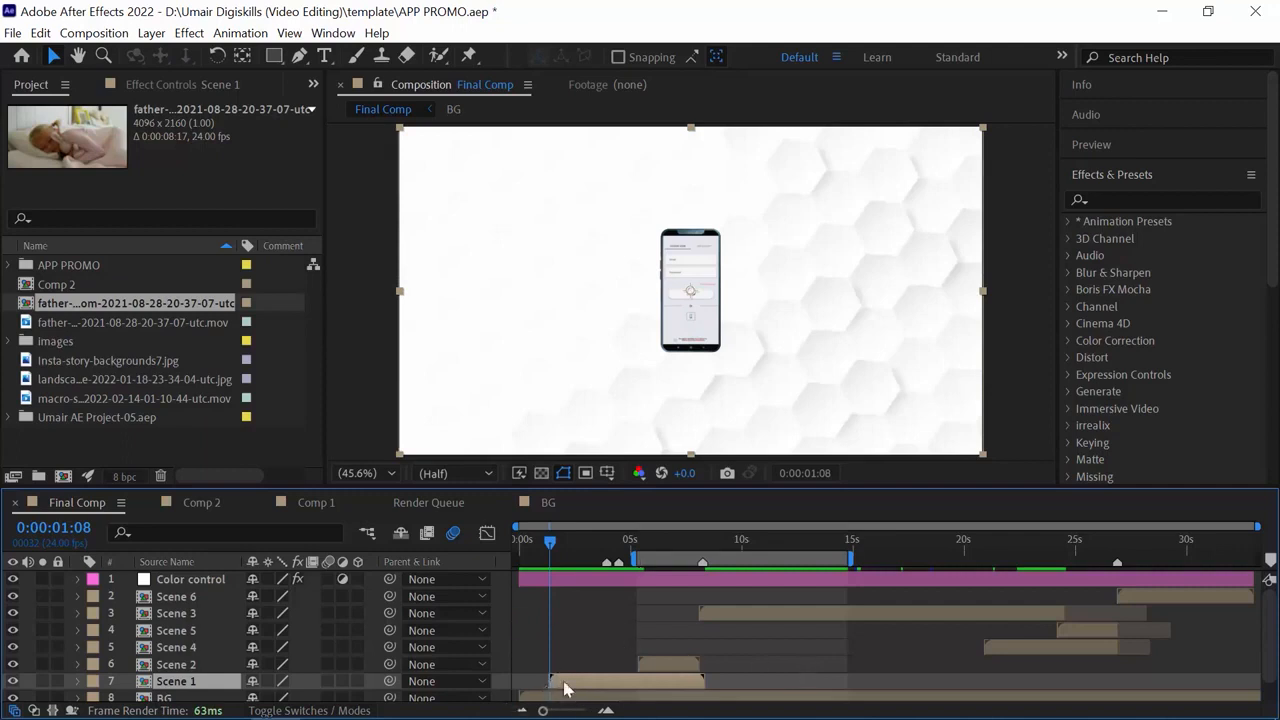
key(ctrl+z)
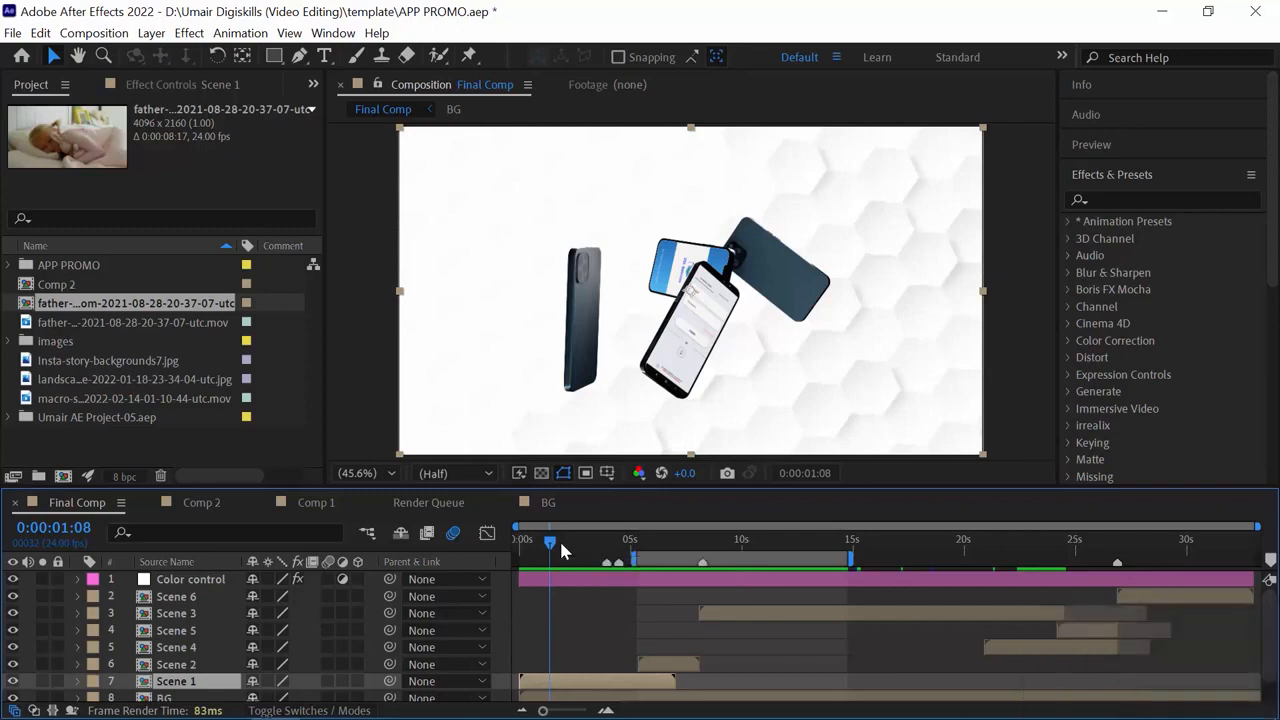
Move the Scene 1 layer so it ends at 0:00:01:08, and return its start to 0:00:00:00.
key(bracketright)
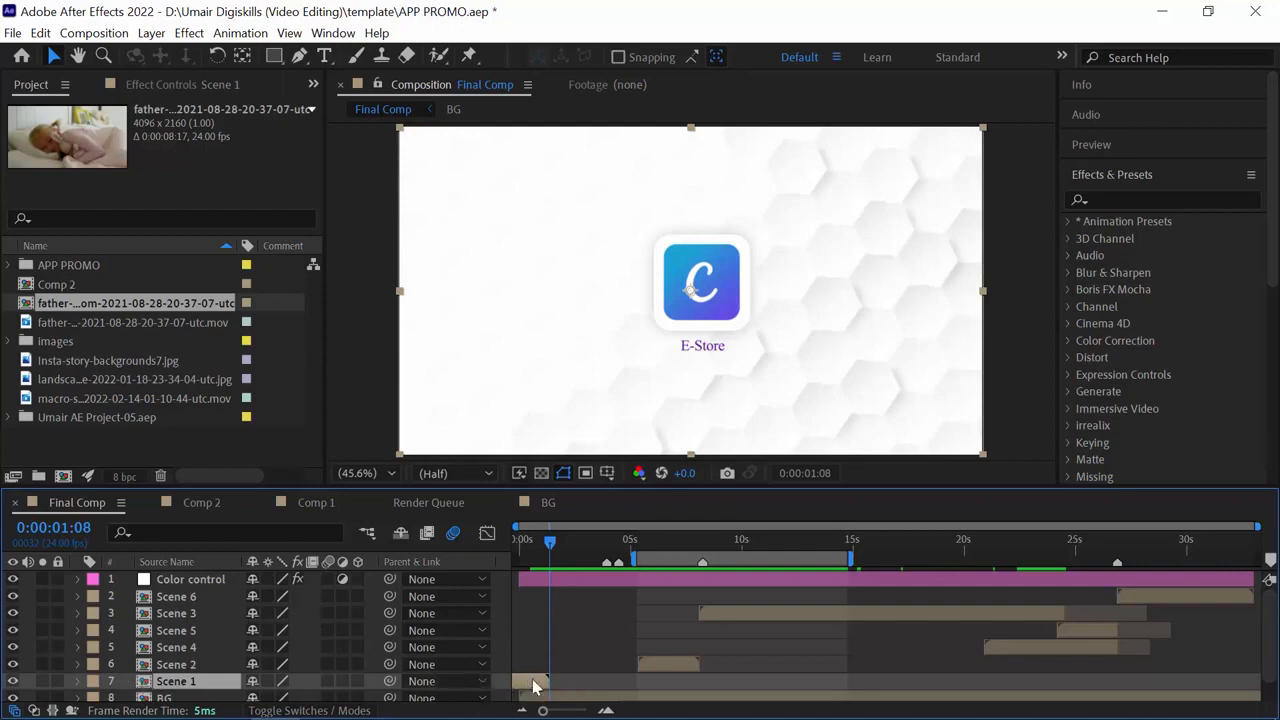
drag(550, 543, 519, 548)
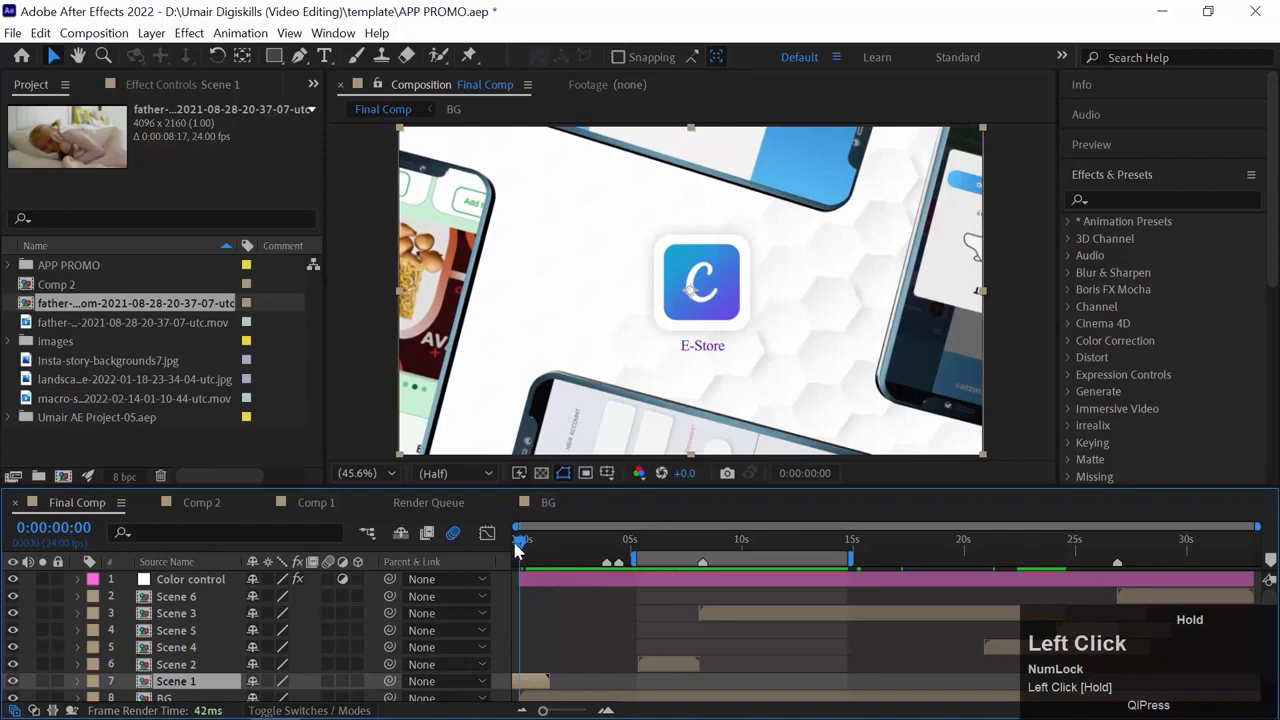
key(bracketleft)
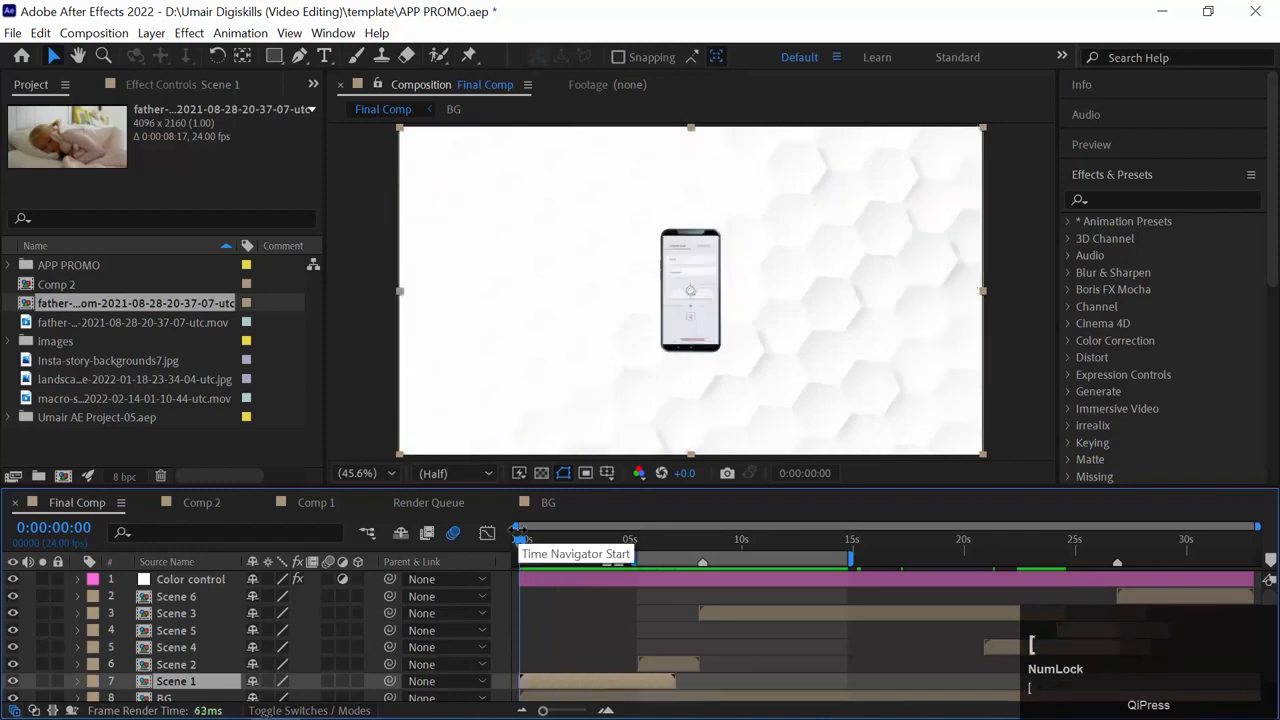
Trim the Scene 1 layer's in point to 0:00:01:20 without shifting the layer.
drag(527, 540, 561, 541)
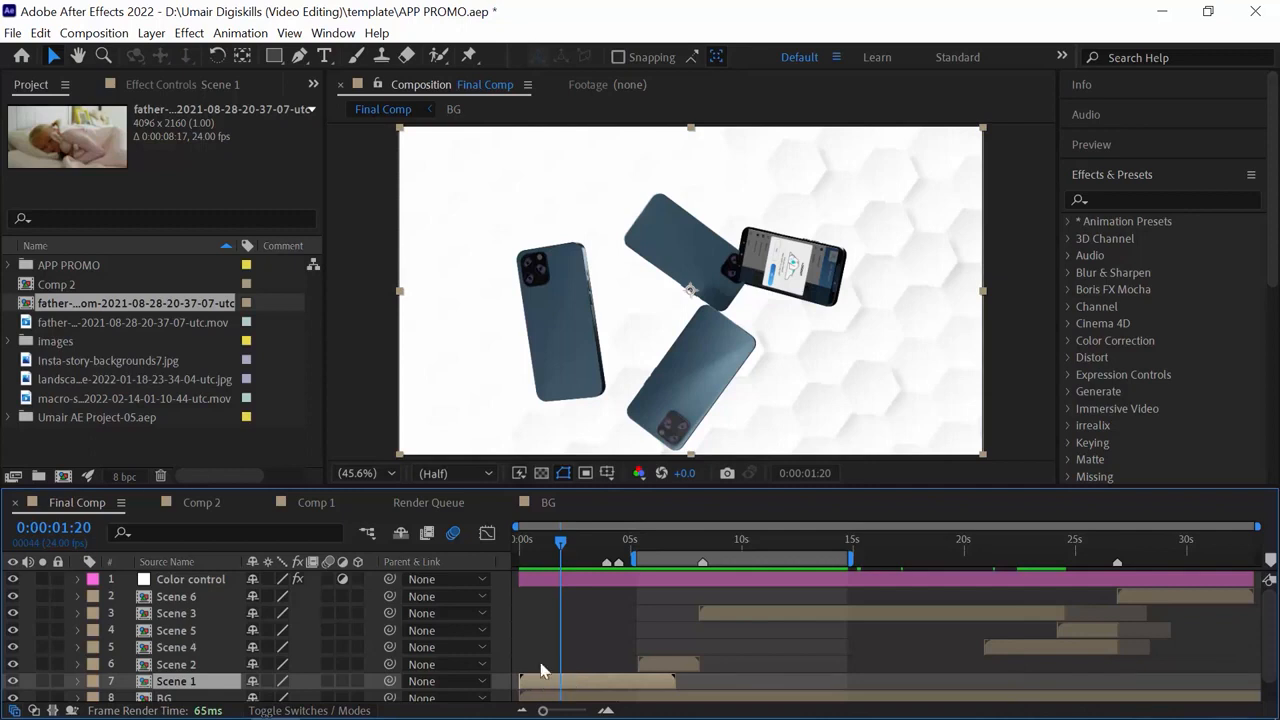
key(alt)
key(Num_Lock)
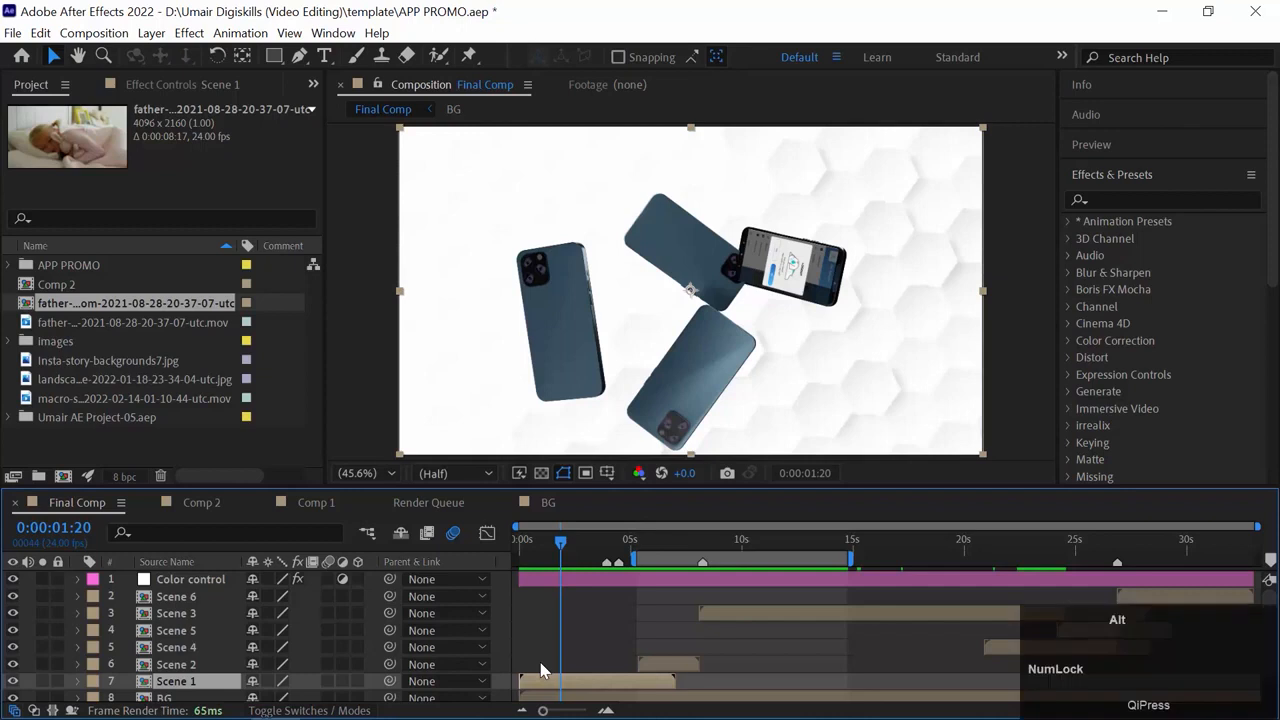
key(alt+bracketleft)
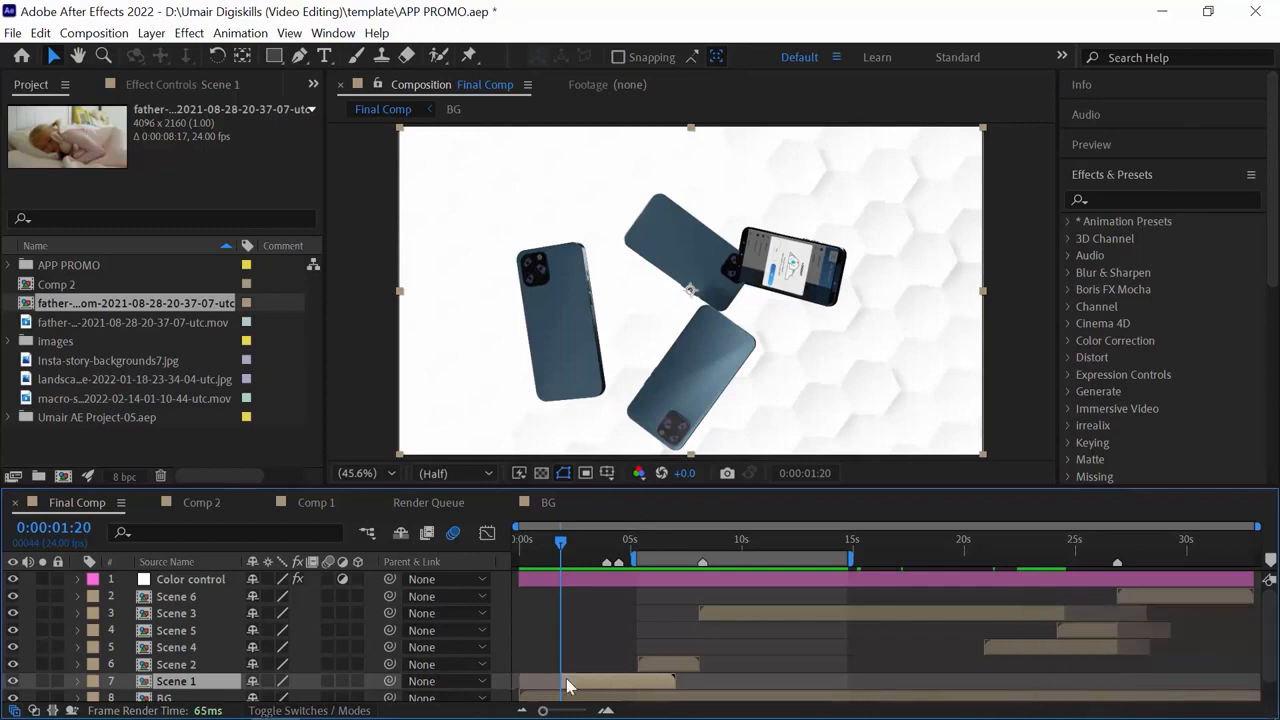
Preview the trimmed start of Scene 1 up to 0:00:03:06, and trim the layer's out point to that frame.
mouse_move(557, 540)
mouse_down()
mouse_move(533, 541)
mouse_move(557, 552)
mouse_up()
key(space)
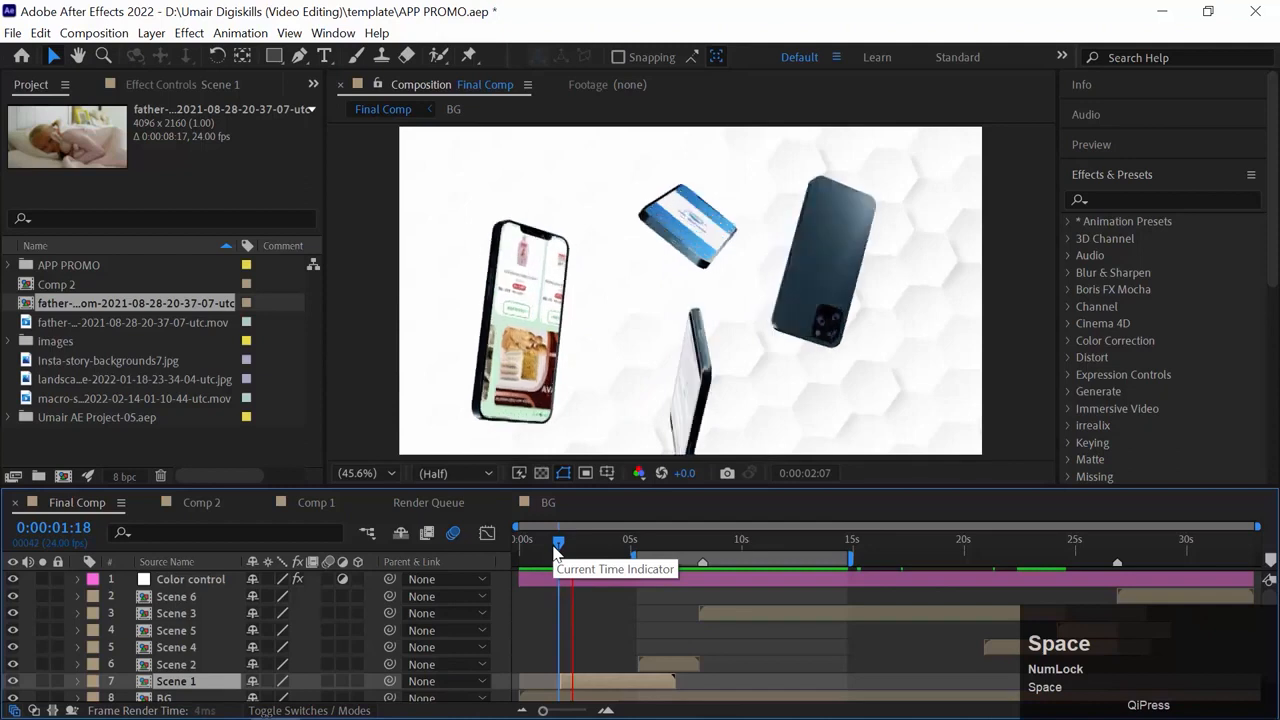
key(space)
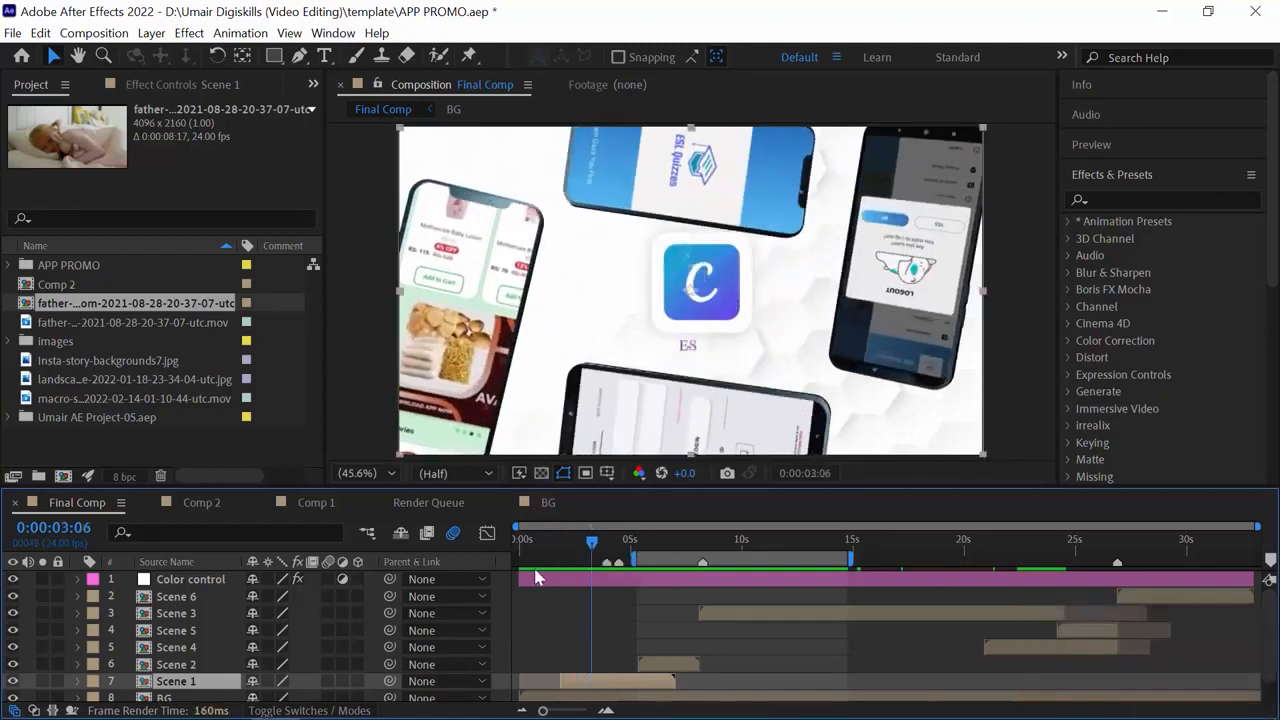
key(alt+bracketright)
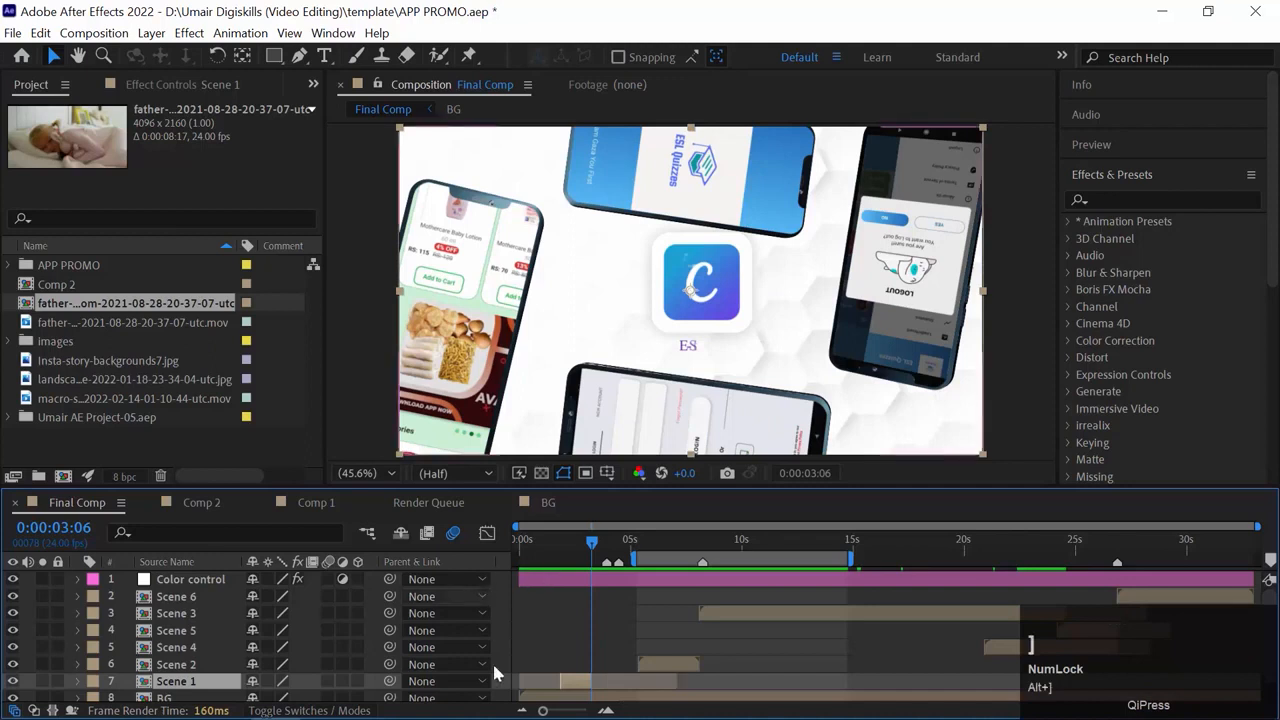
Preview the trimmed Scene 1 layer's ending from 0:00:02:13.
click(576, 542)
key(space)
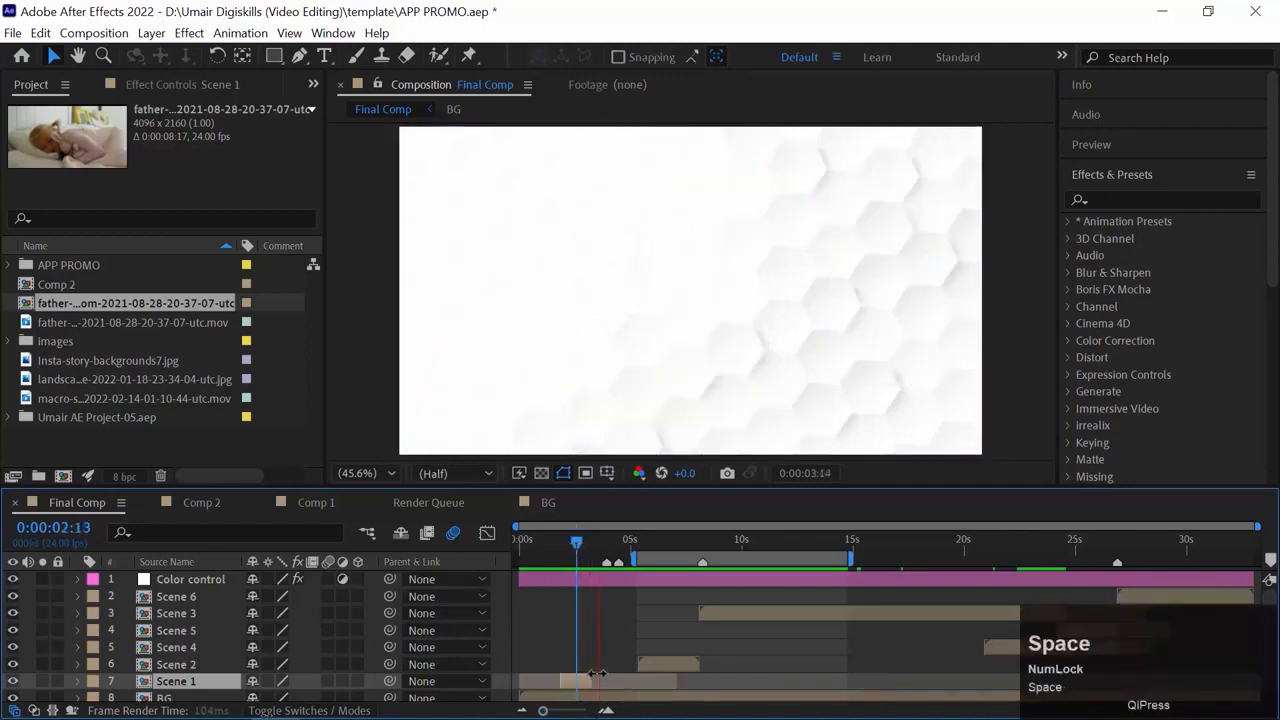
key(space)
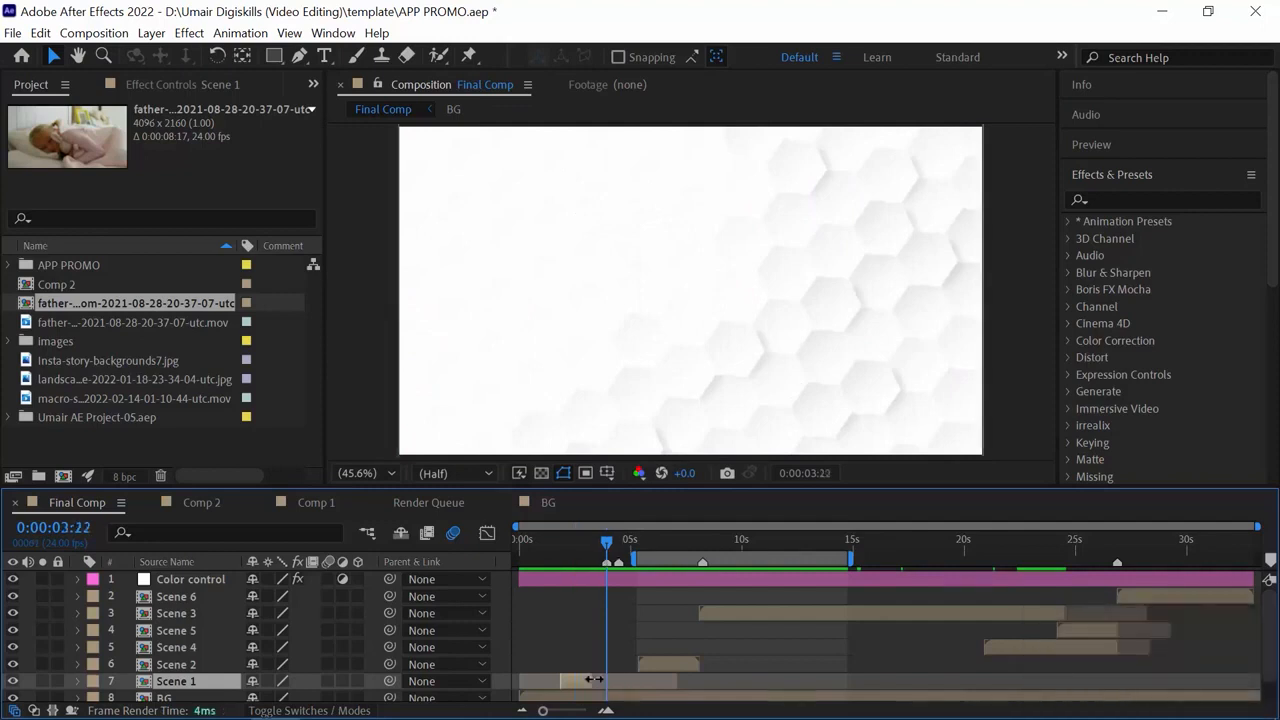
Try extending the trimmed Scene 1 layer's out point, undo it, and return the playhead to within the trimmed clip.
drag(592, 680, 710, 707)
key(ctrl+z)
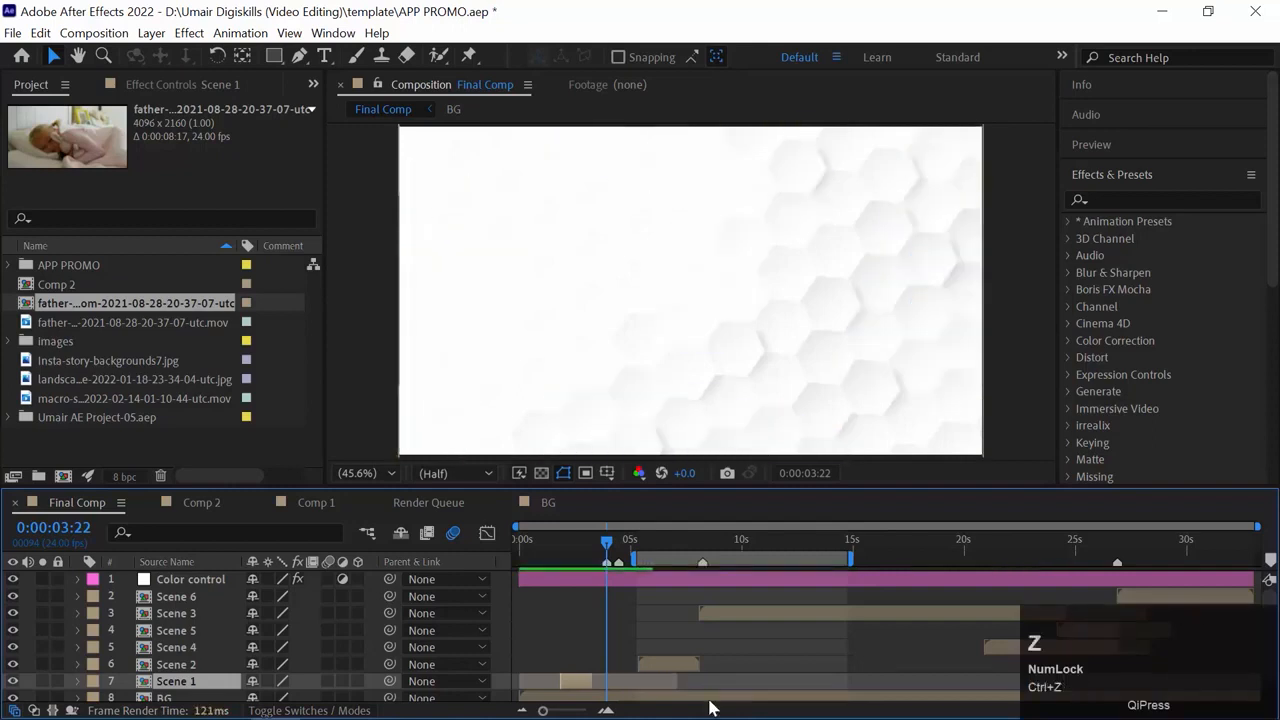
drag(606, 543, 580, 543)
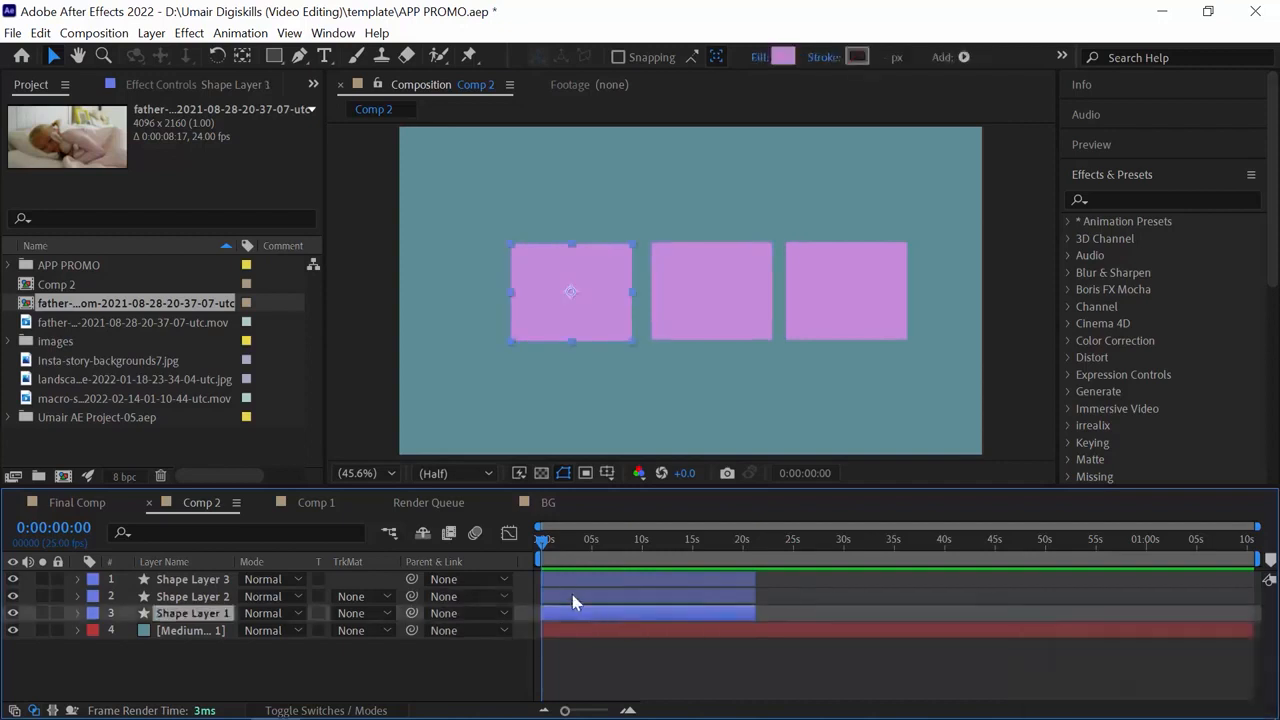
In Comp 2, try moving the shape layers later in time by hand, and undo the moves.
drag(573, 596, 806, 580)
key(ctrl+z)
key(ctrl+z)
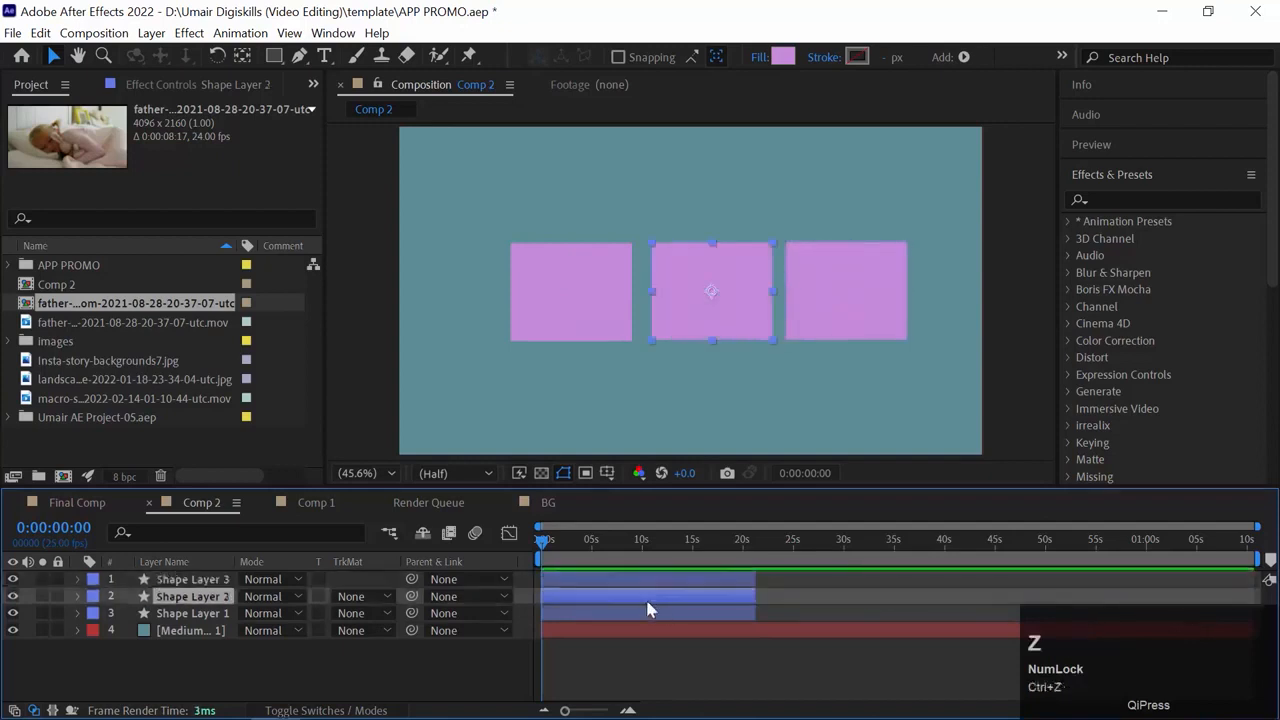
Sequence Shape Layers 3, 2 and 1 end to end with Overlap turned off, and scrub to 0:00:02:15 to check.
click(188, 580)
shift+click(196, 612)
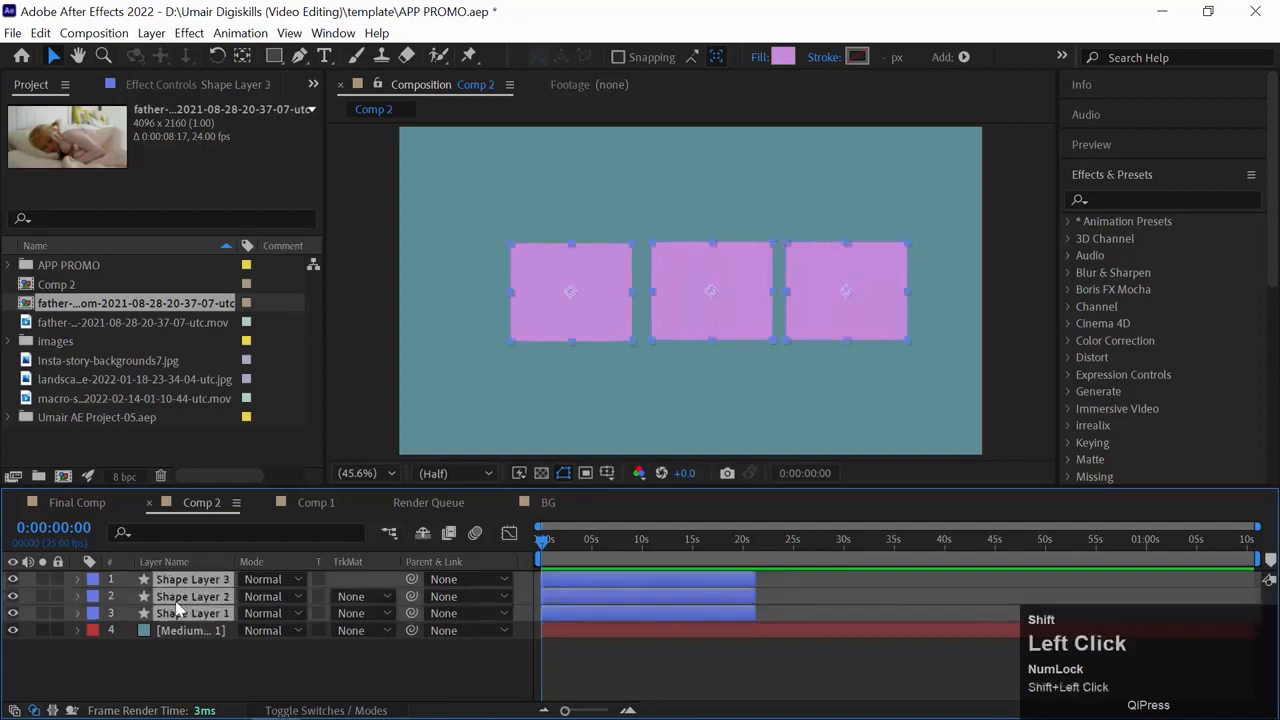
right_click(188, 597)
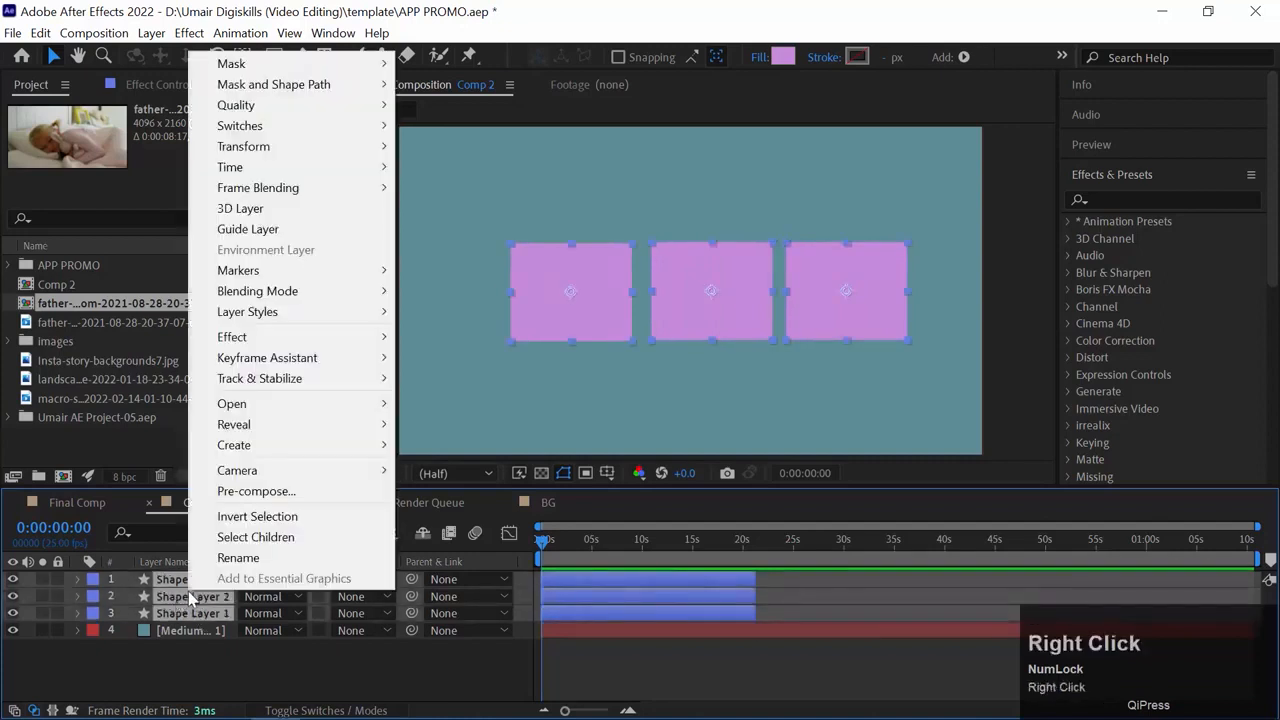
mouse_move(345, 355)
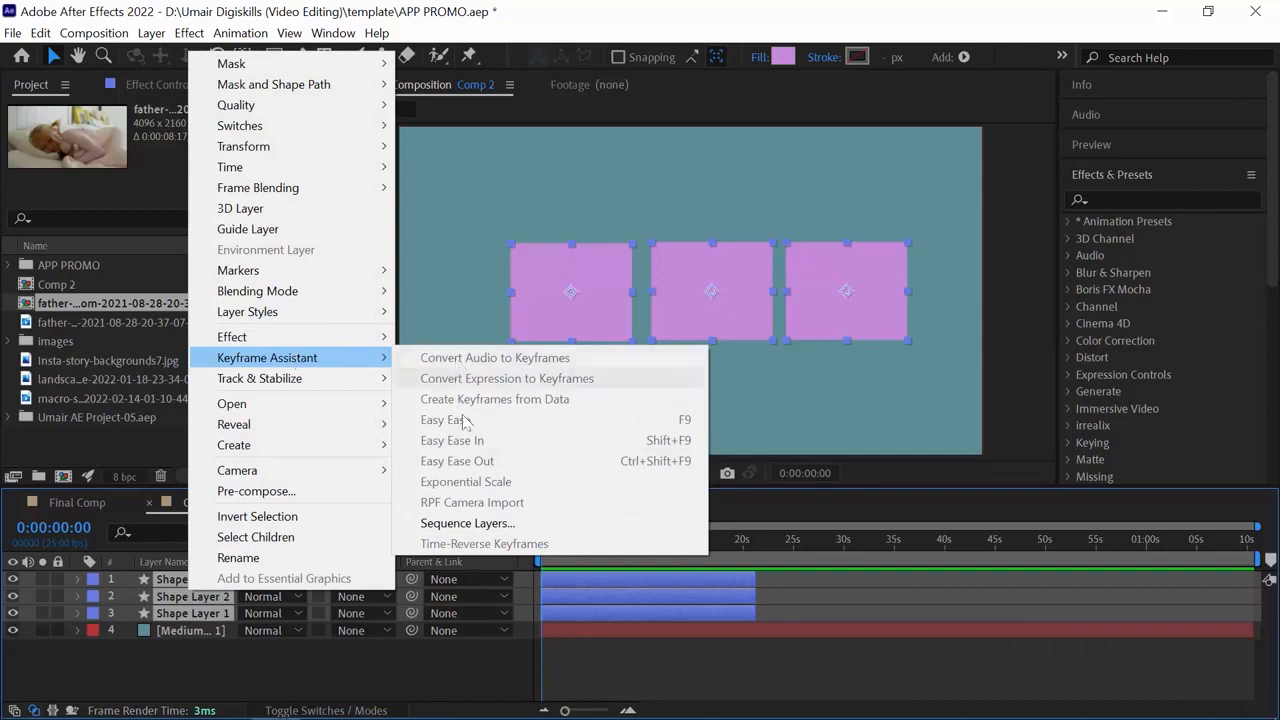
click(498, 525)
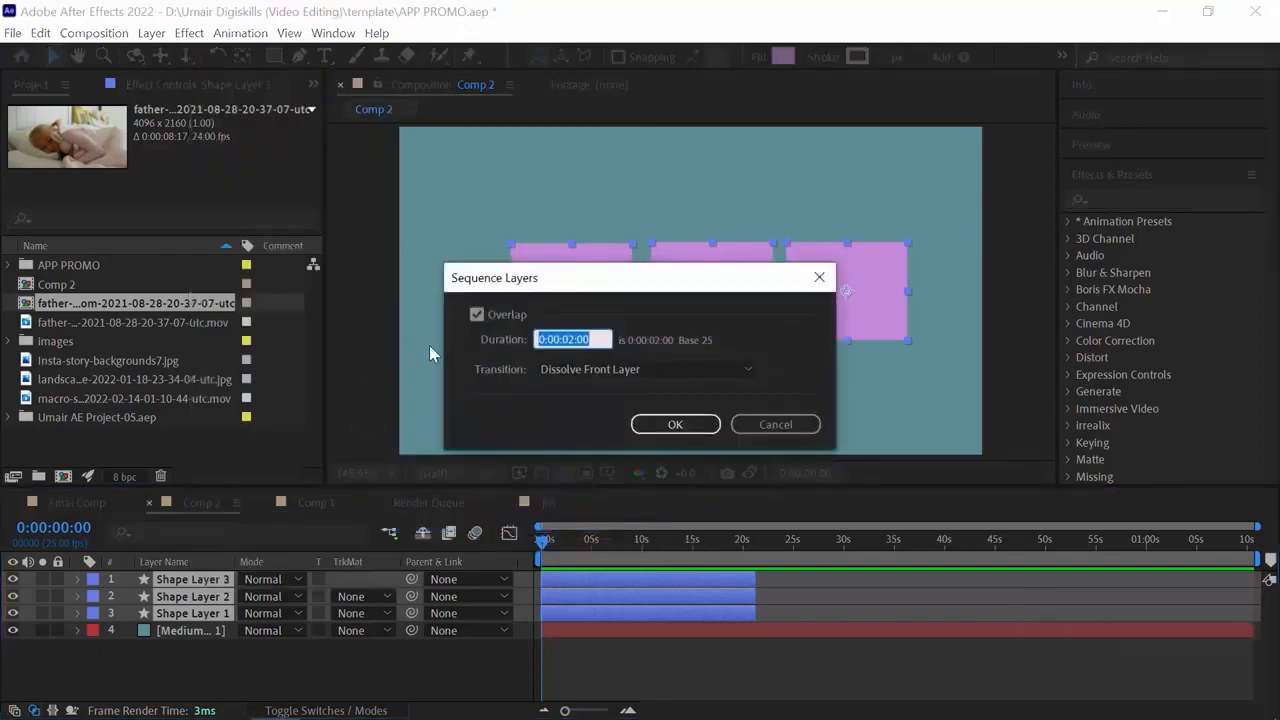
click(477, 314)
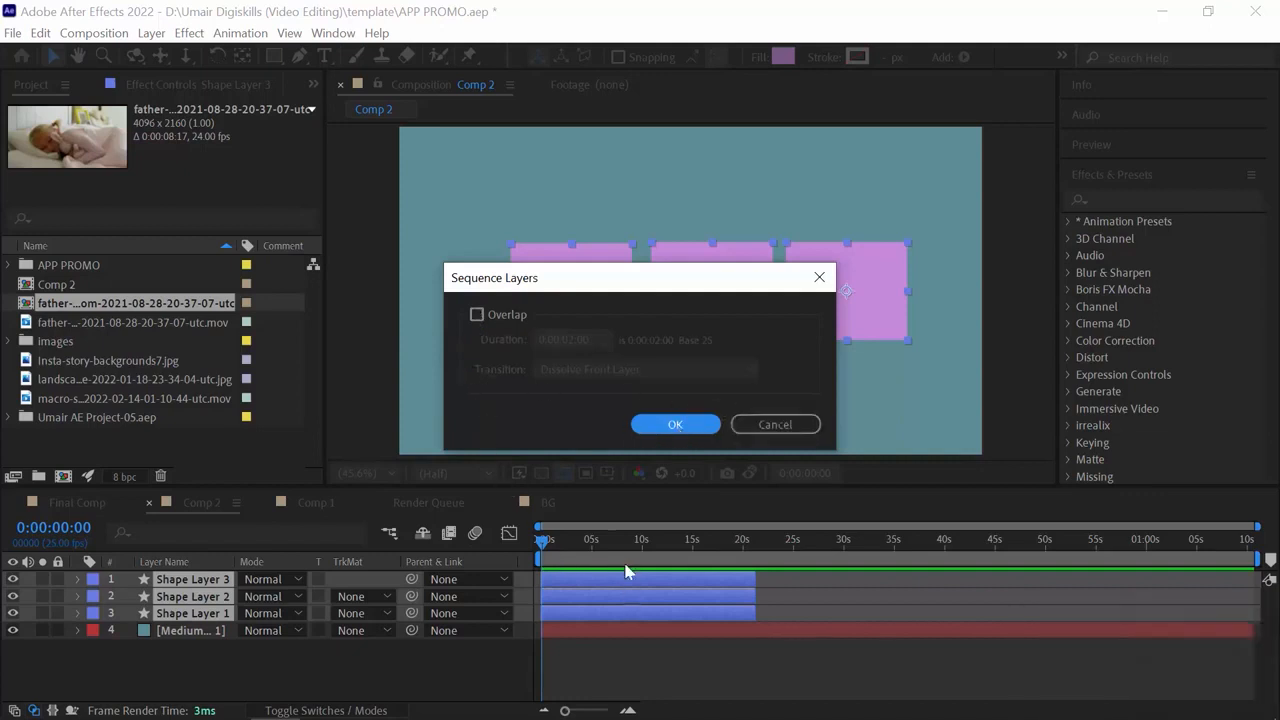
click(677, 425)
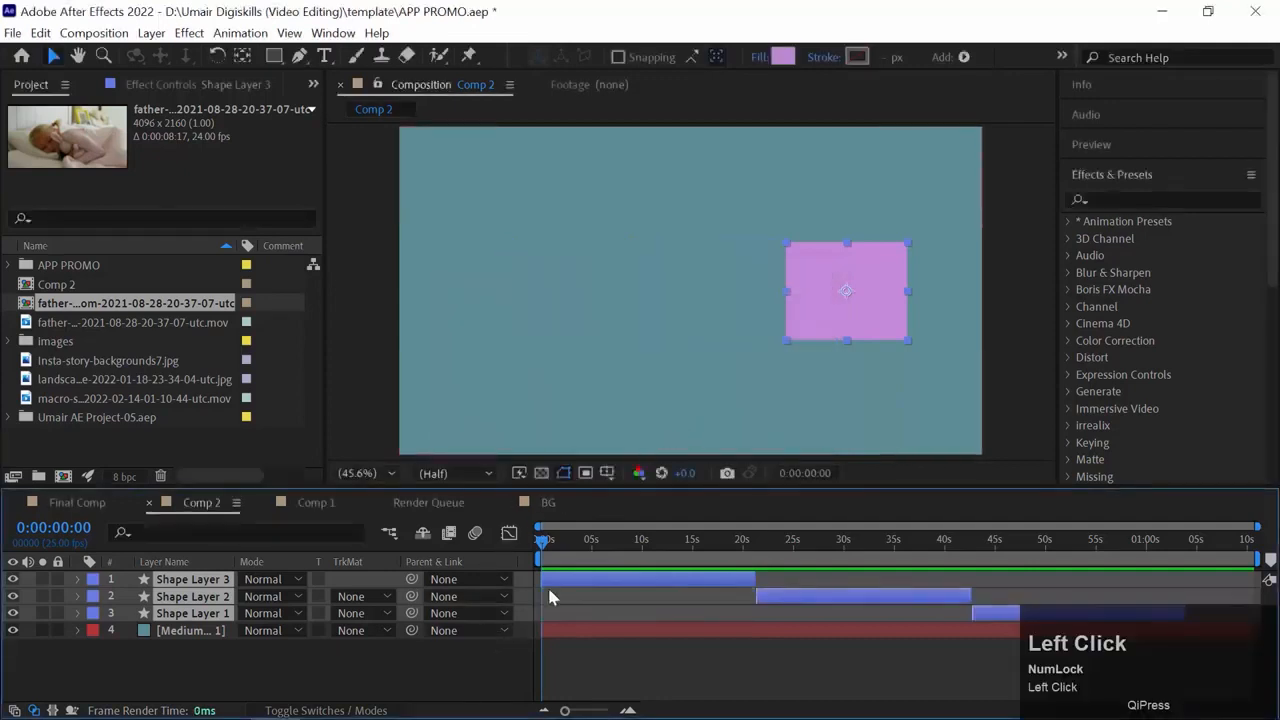
mouse_move(545, 549)
mouse_down()
mouse_move(1004, 544)
mouse_move(567, 545)
mouse_up()
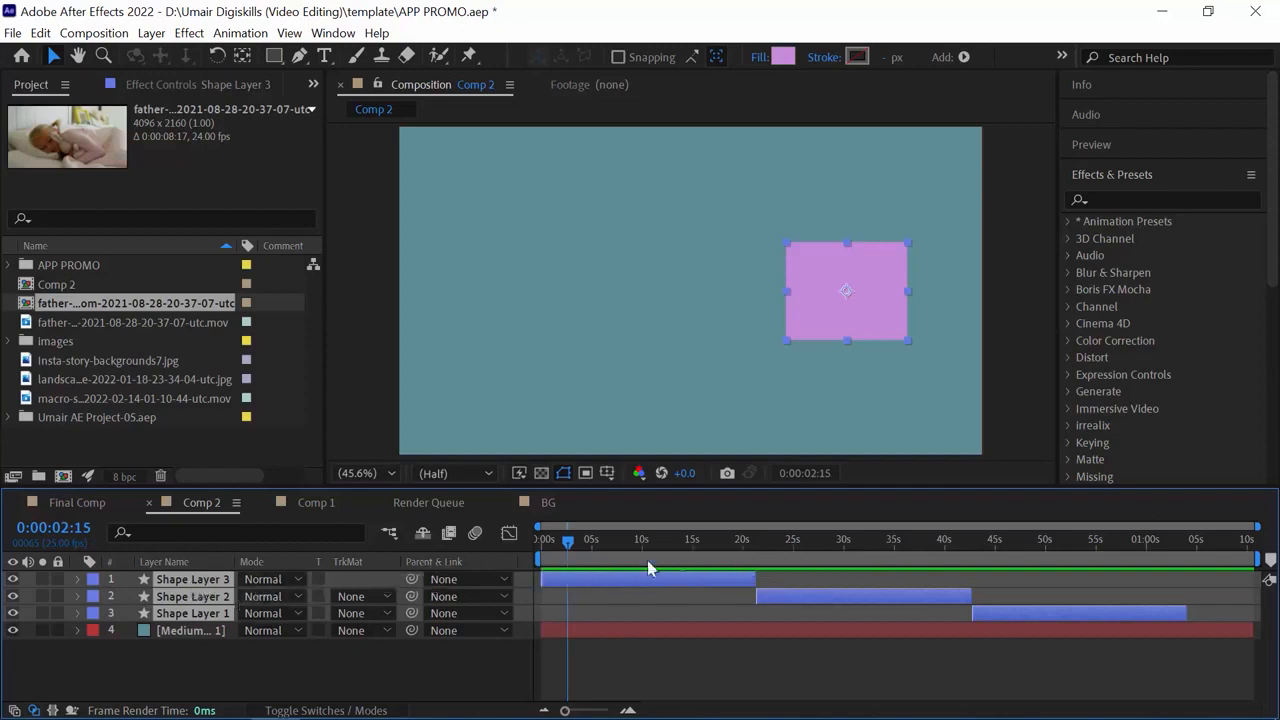
Scrub to 0:00:42:24 to check the sequence, undo the layer sequencing, and clear the selection.
drag(586, 545, 975, 543)
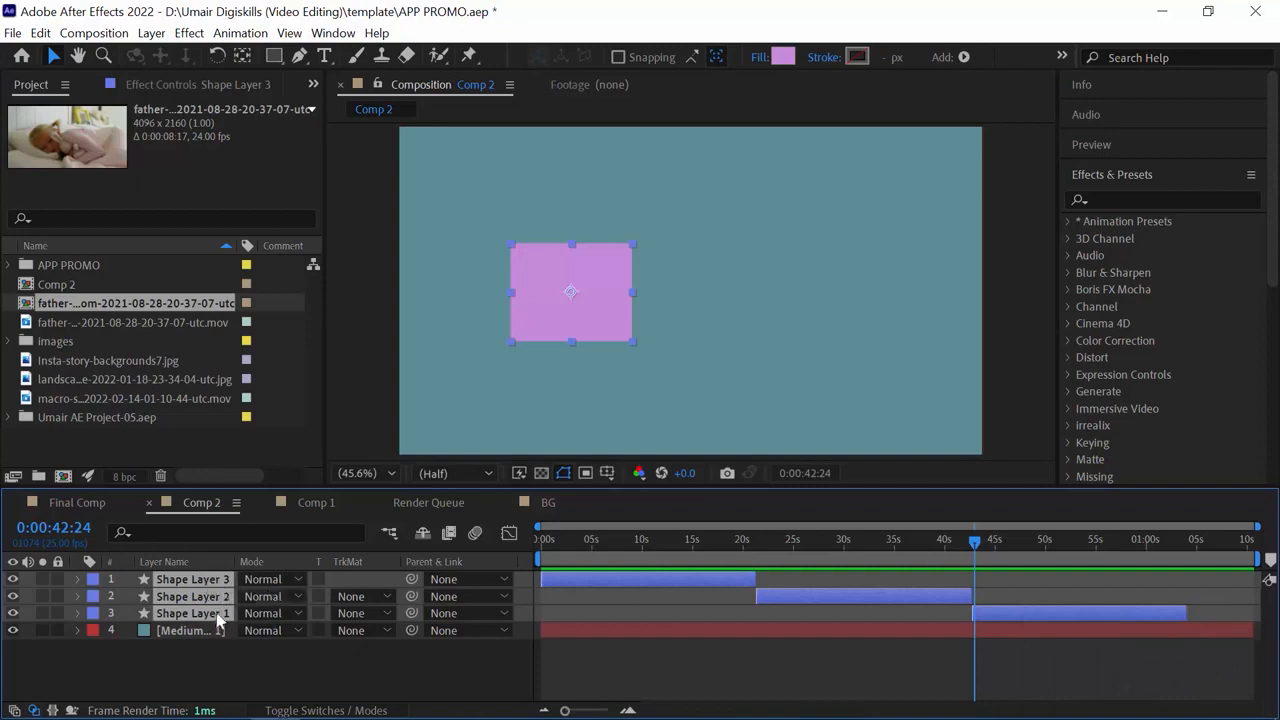
key(ctrl+z)
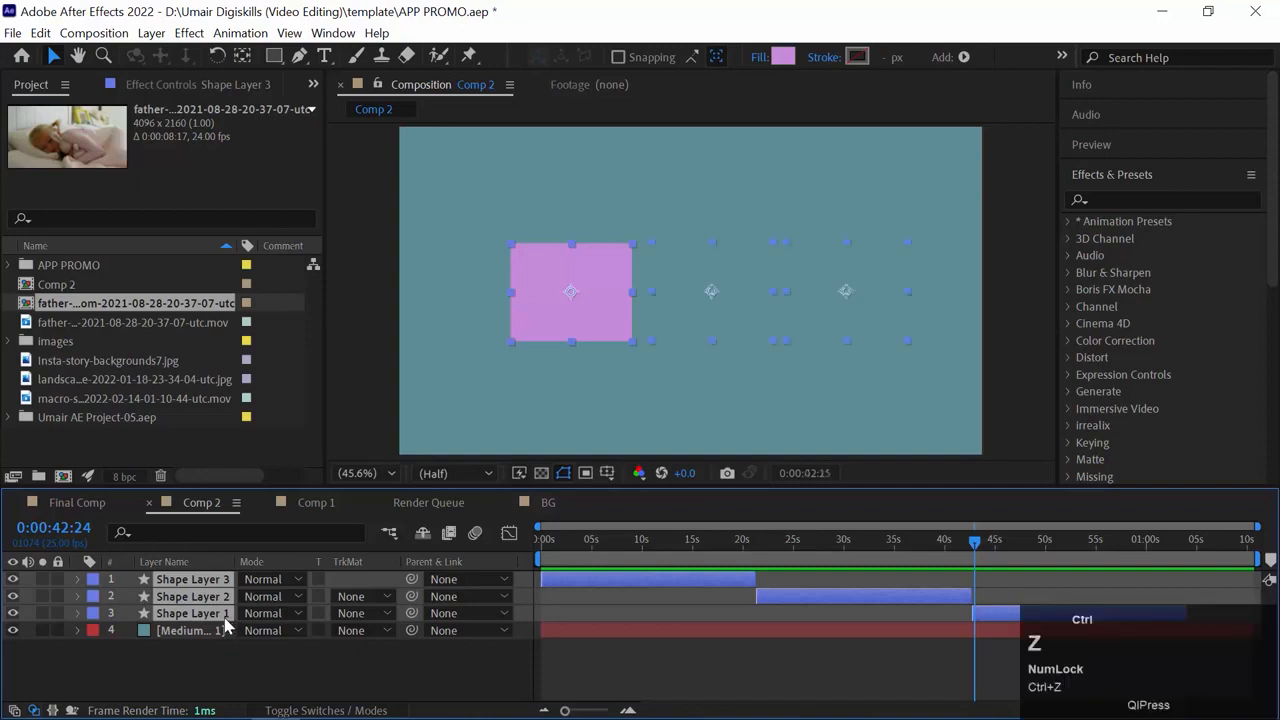
click(169, 645)
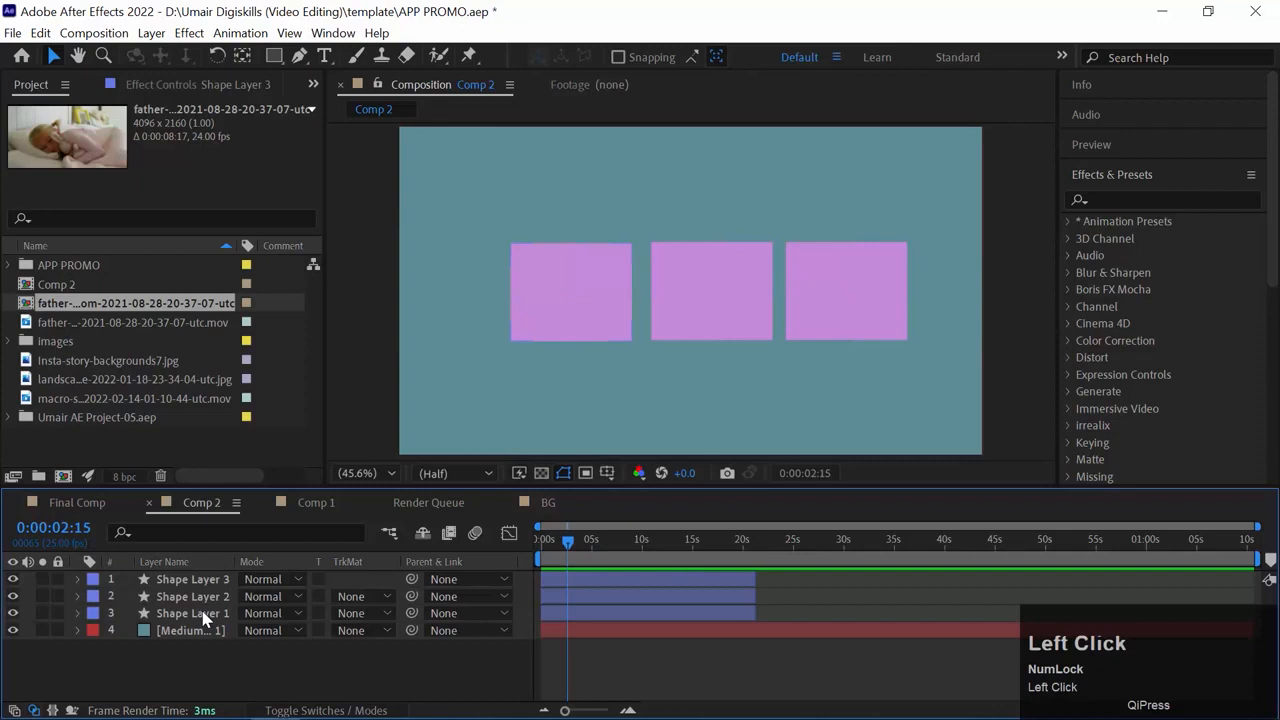
Try sequencing Shape Layers 1, 2 and 3 in that order with Overlap off, scrub through the result, and undo the sequencing.
click(205, 618)
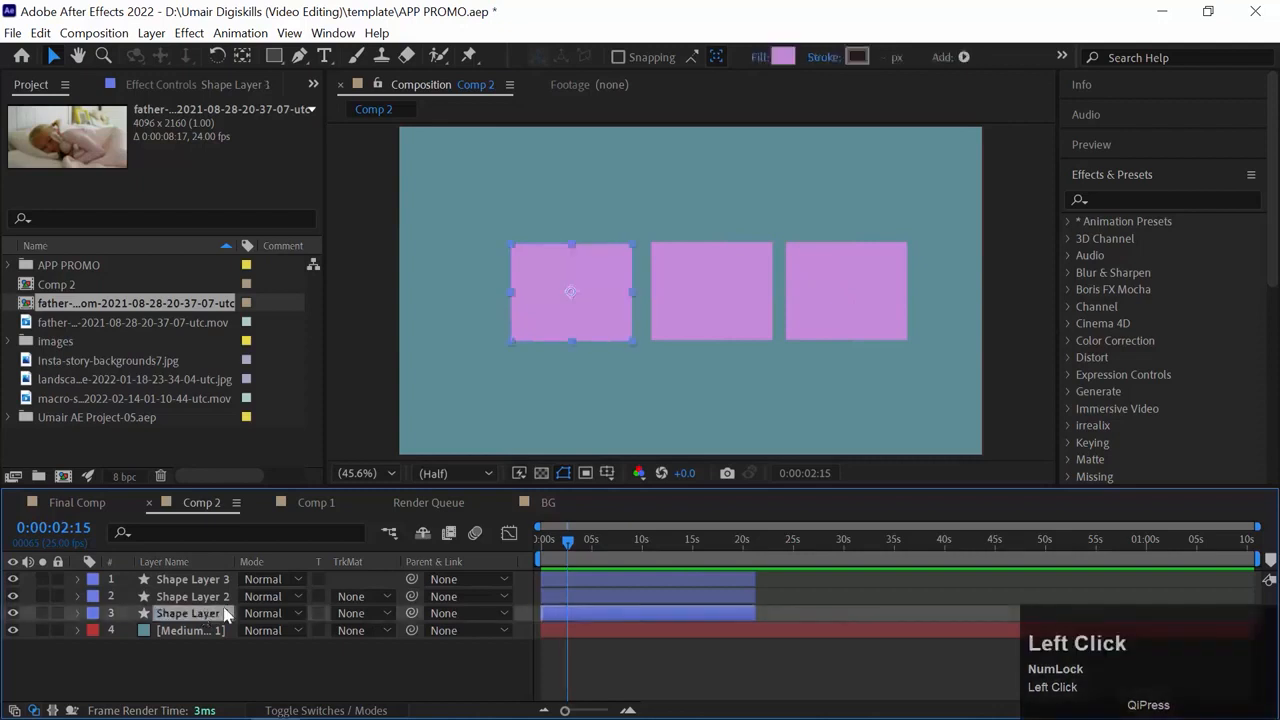
shift+click(200, 585)
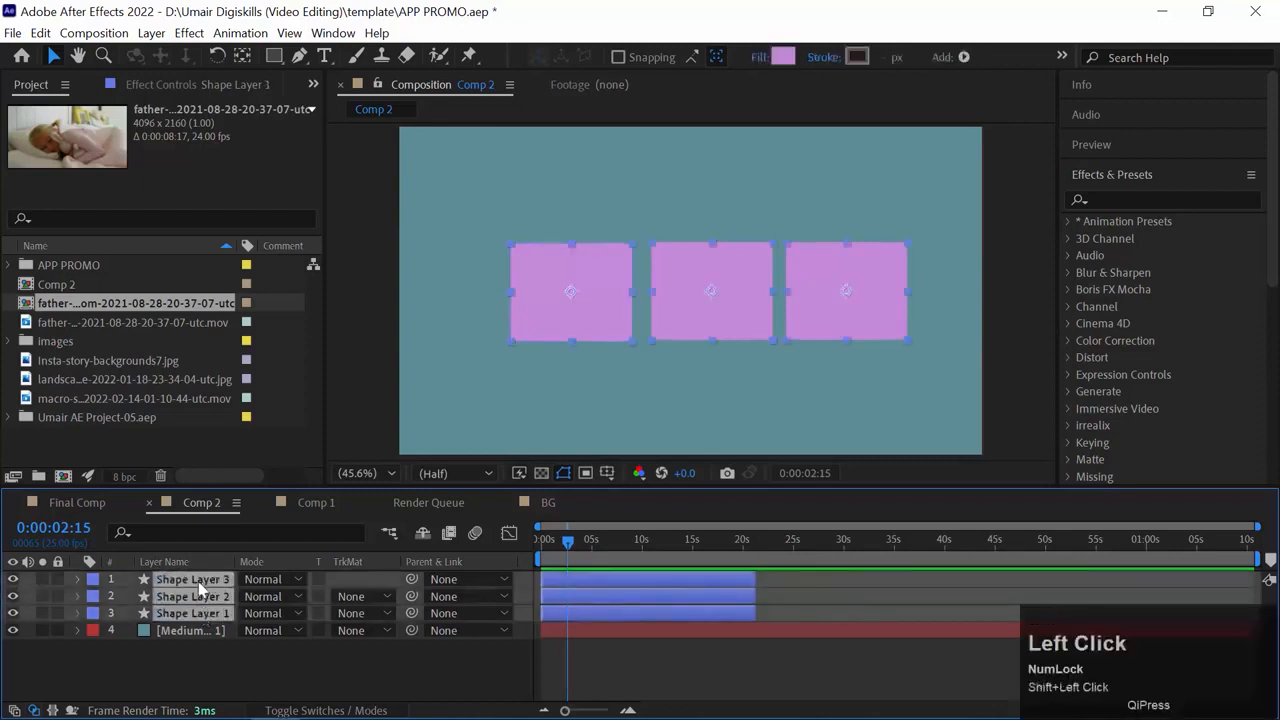
right_click(209, 577)
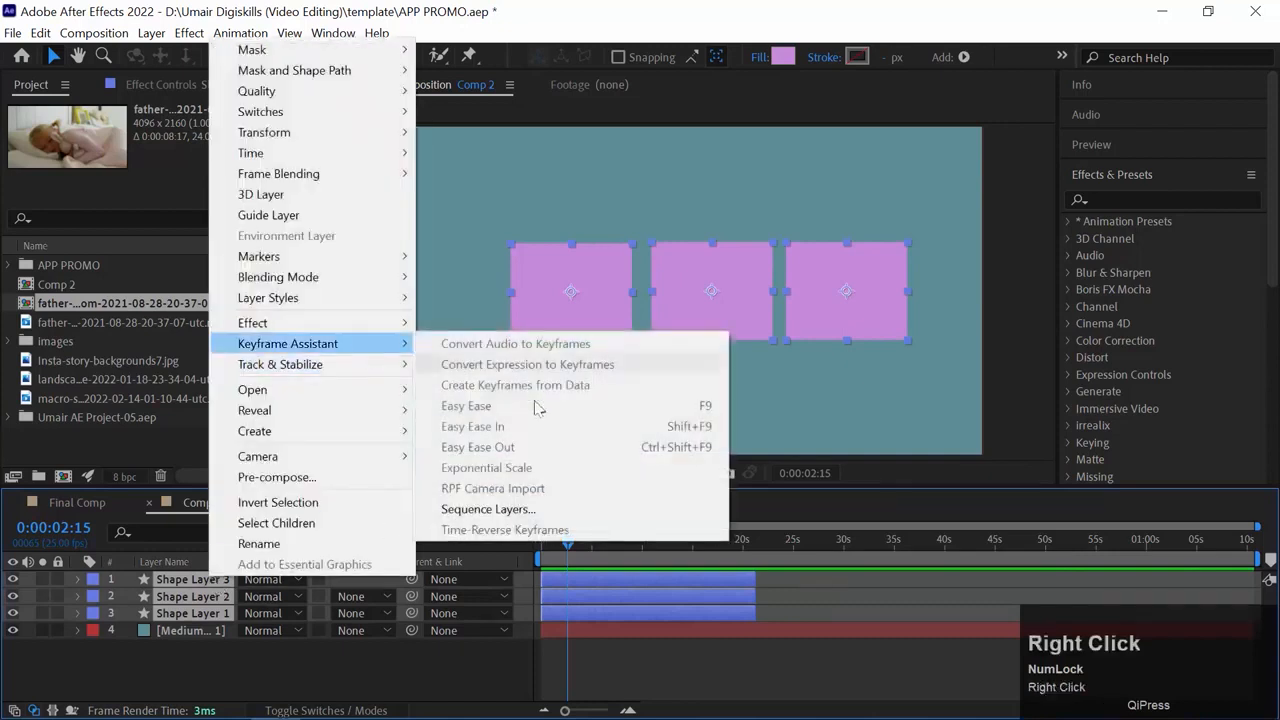
click(519, 511)
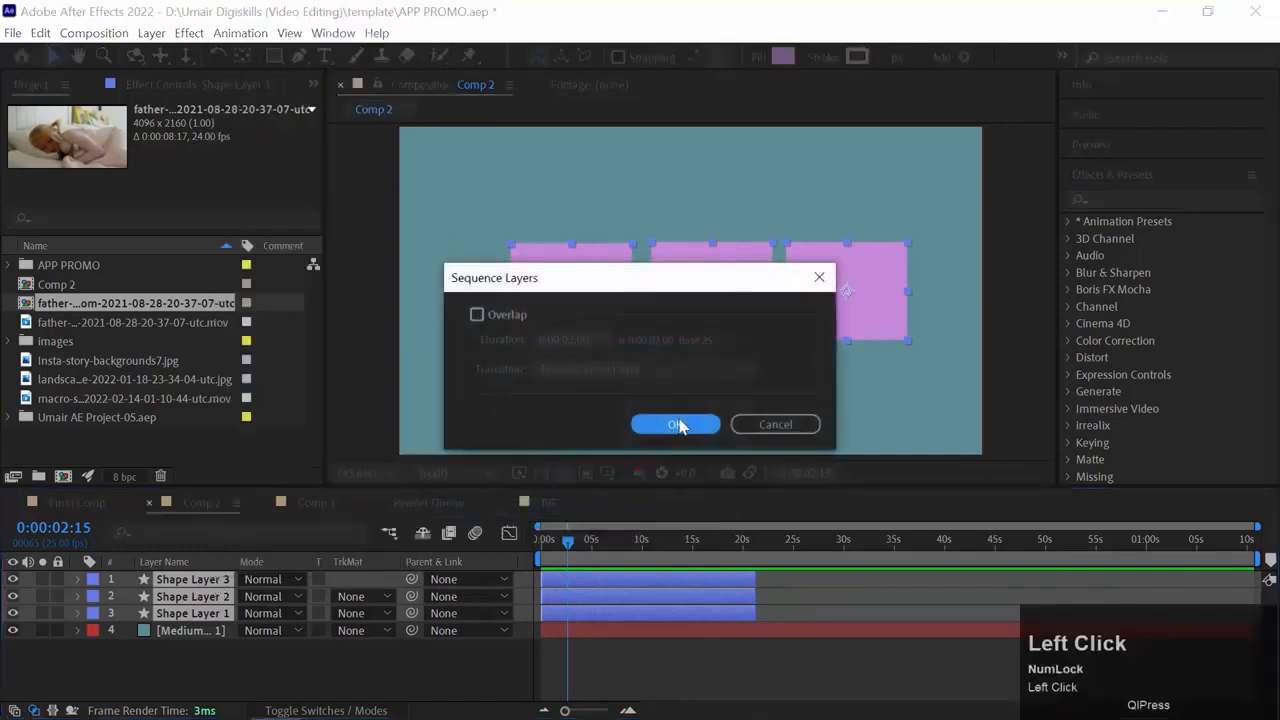
click(676, 424)
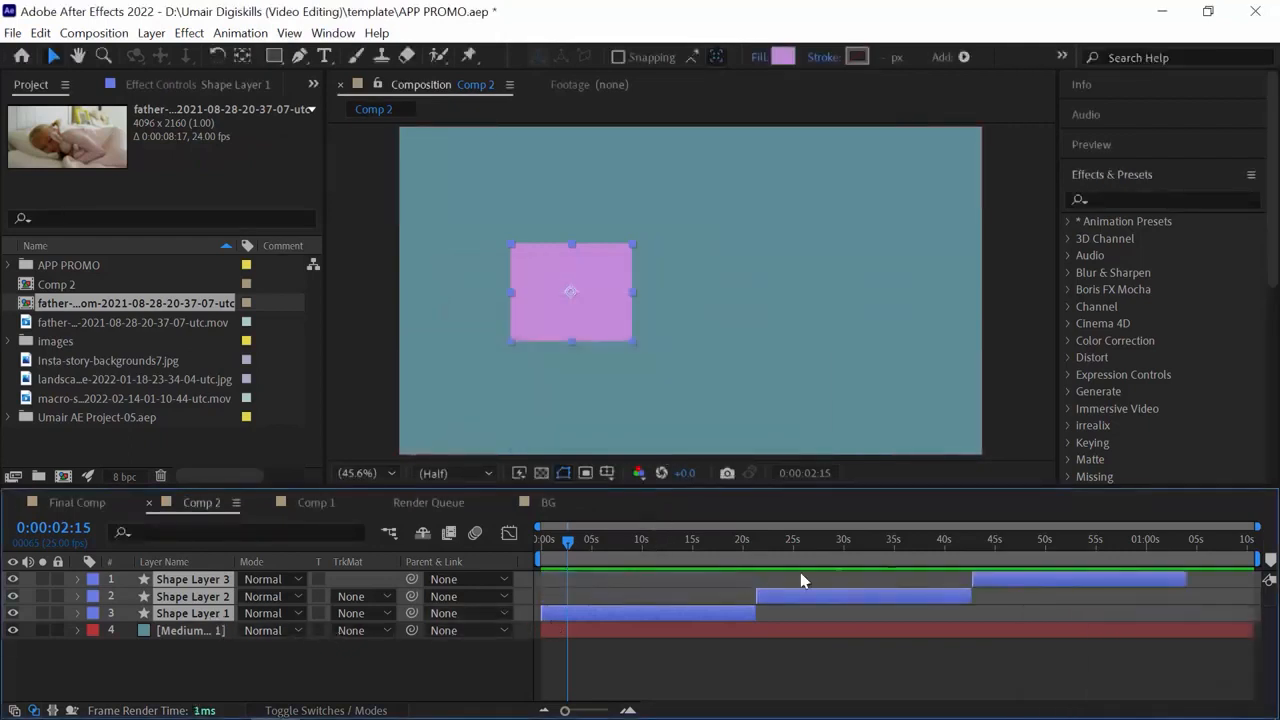
drag(568, 541, 995, 552)
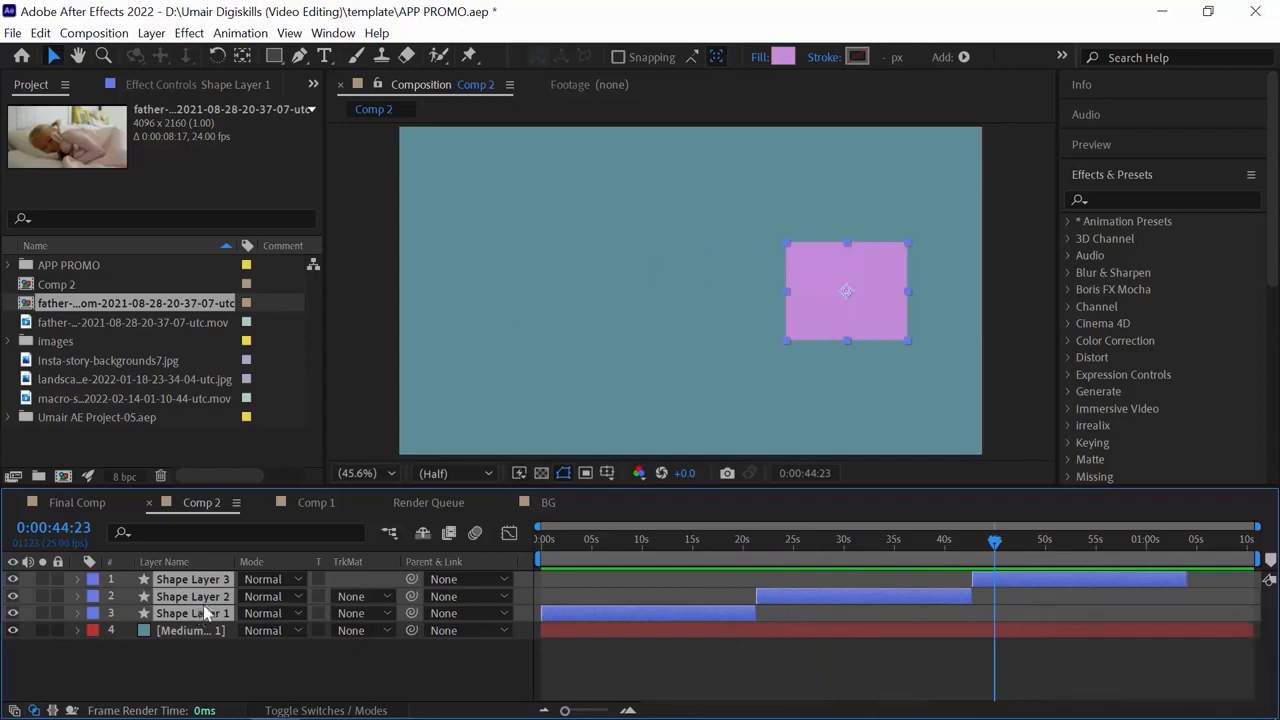
drag(710, 551, 743, 628)
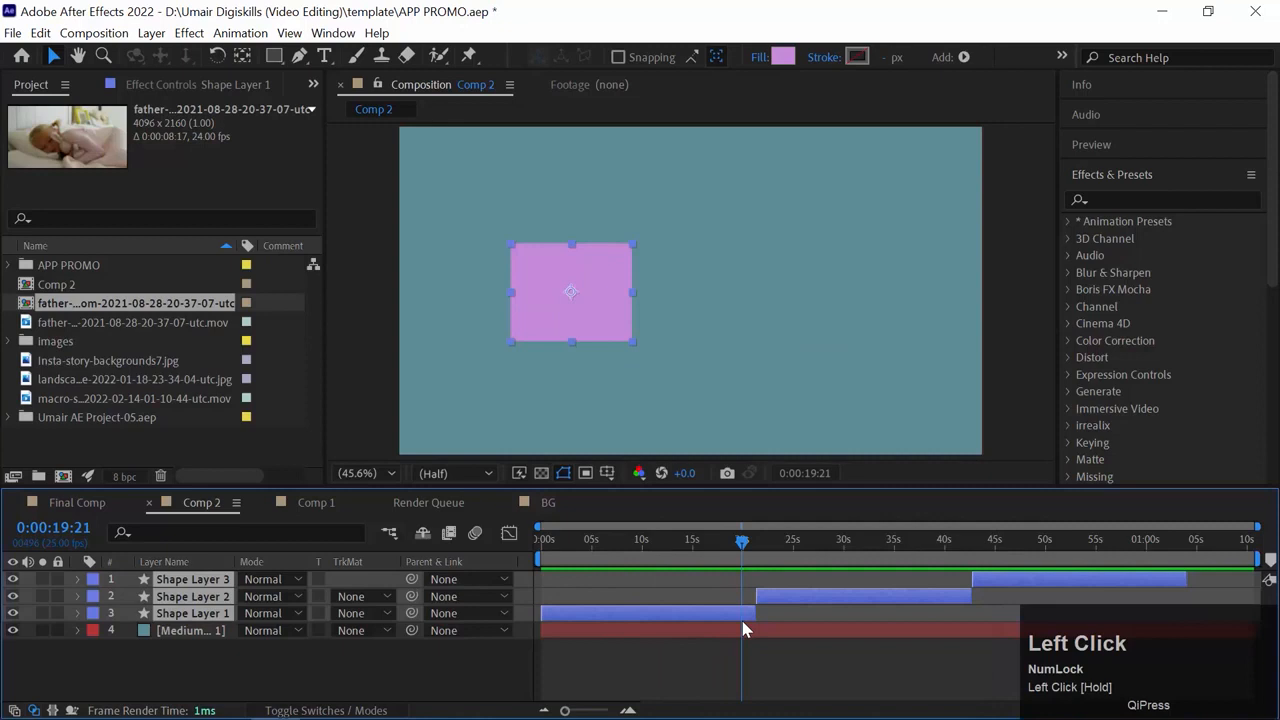
drag(722, 543, 677, 572)
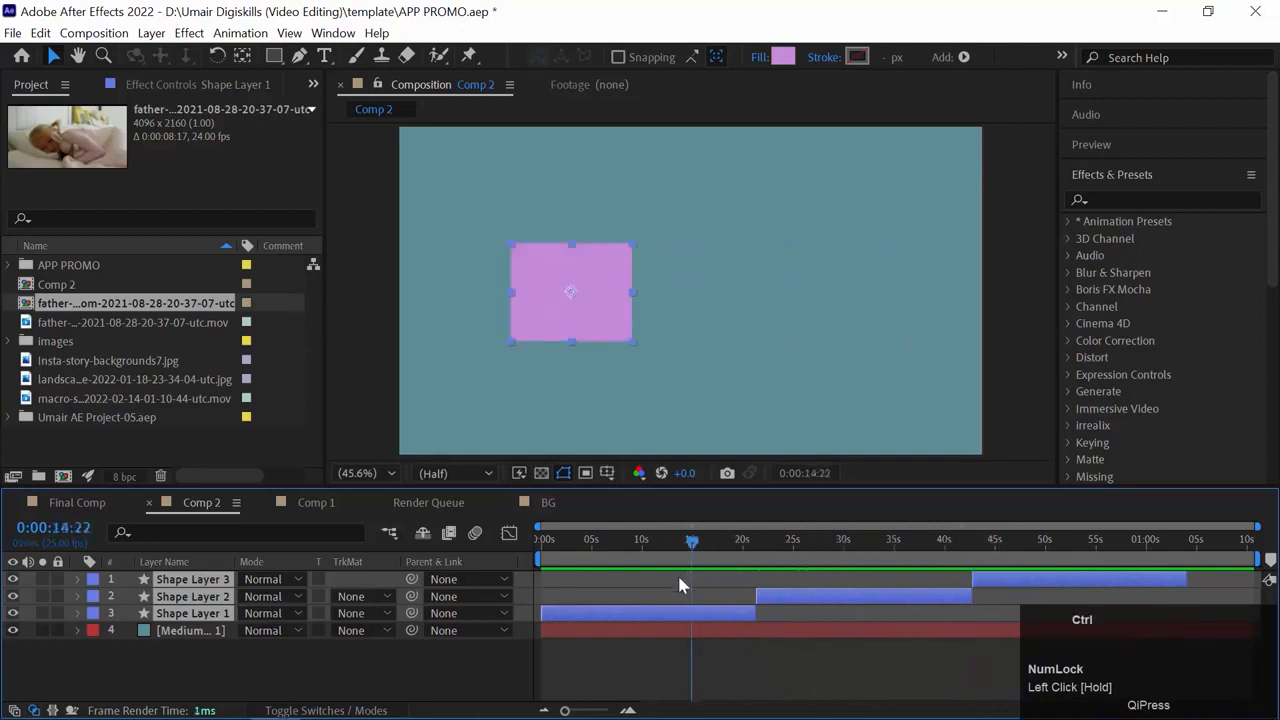
key(ctrl+z)
Sequence Shape Layers 1, 2 and 3 with Overlap on, a duration of 0:00:05:00 and Transition set to Off.
right_click(215, 598)
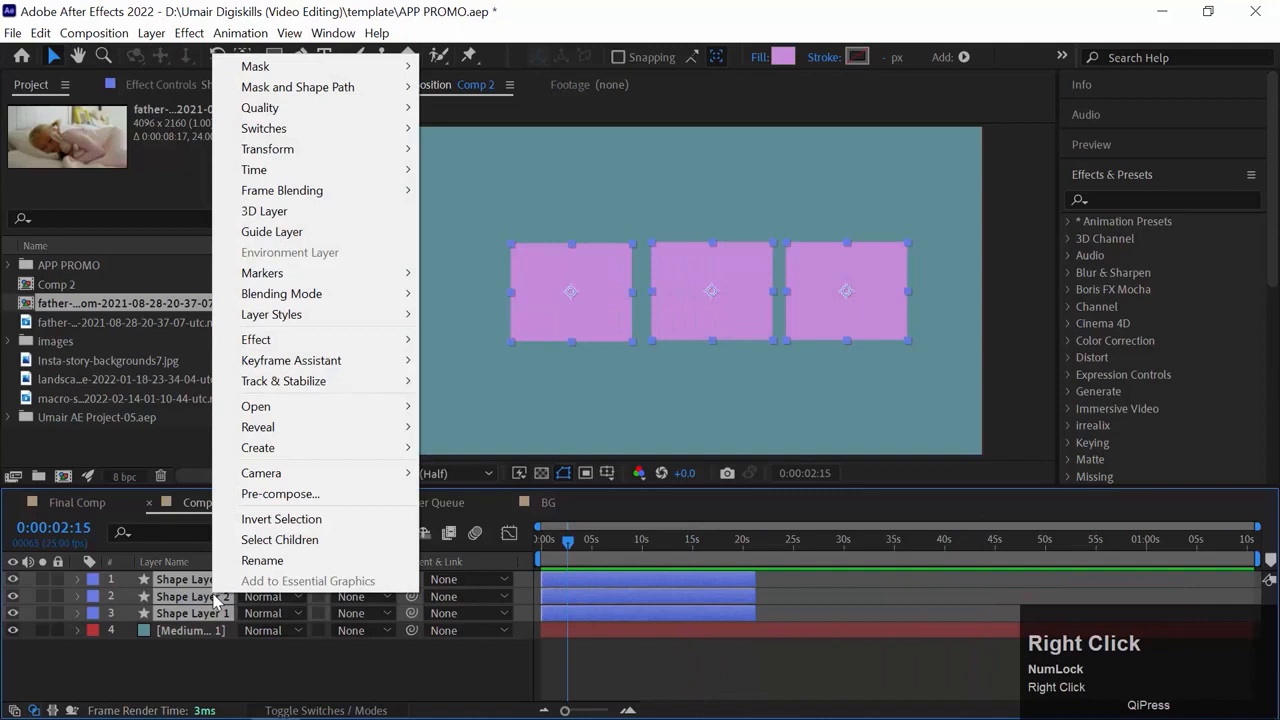
mouse_move(385, 362)
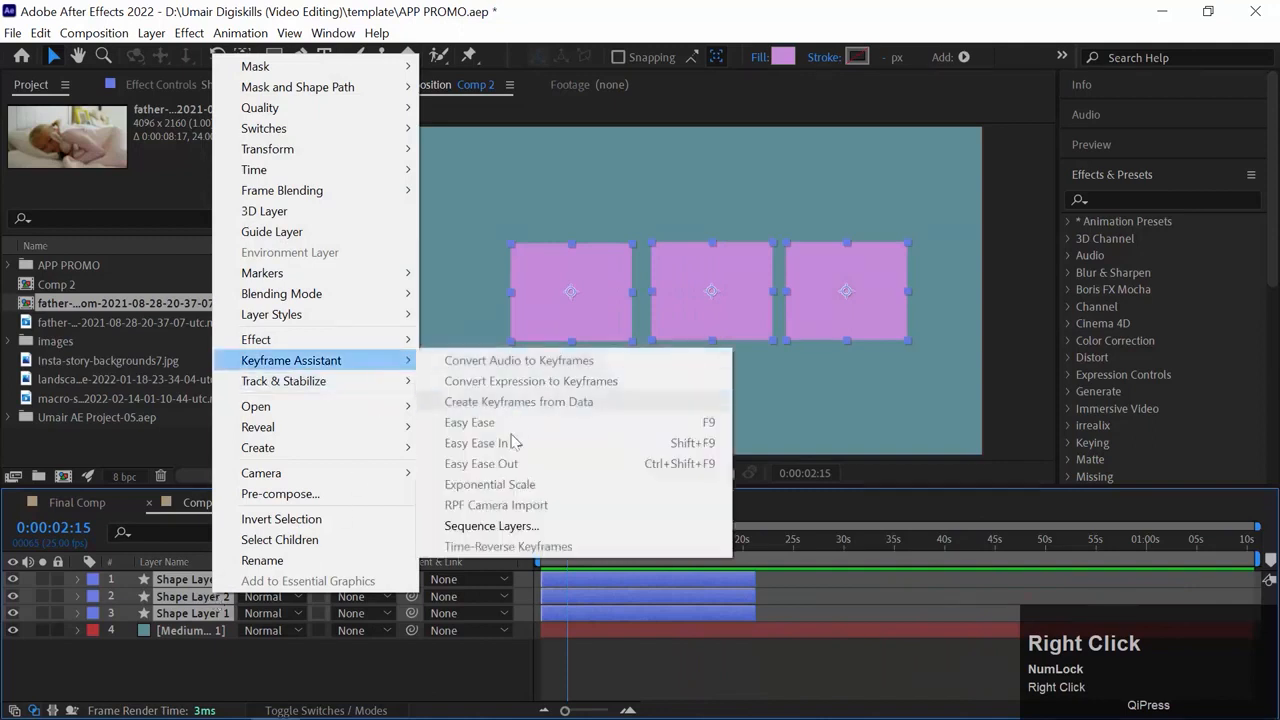
click(491, 526)
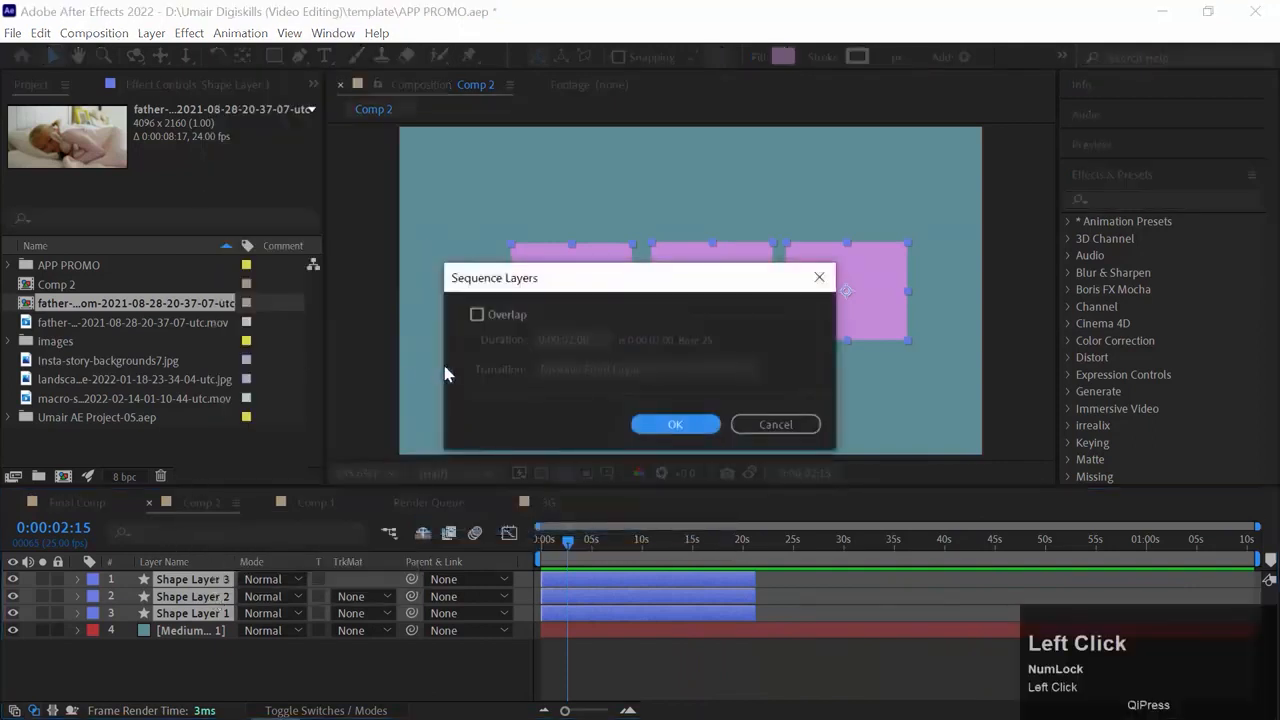
click(477, 314)
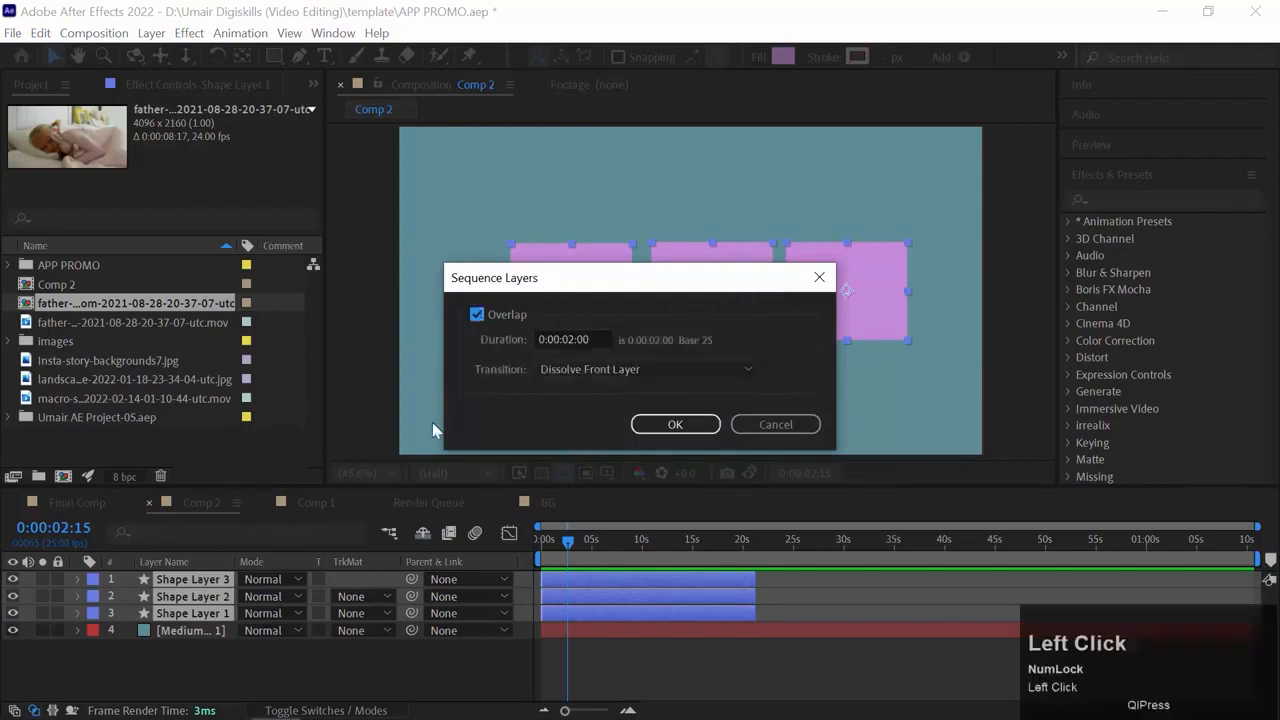
click(600, 369)
click(576, 388)
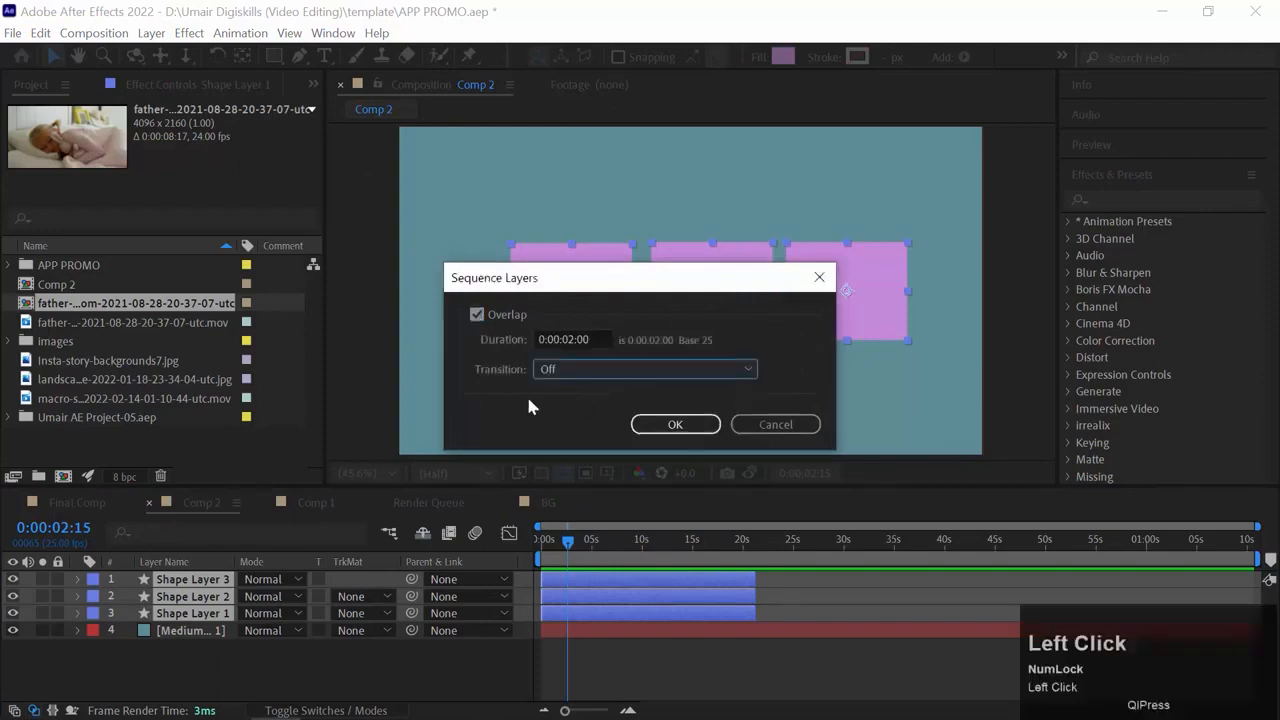
click(562, 340)
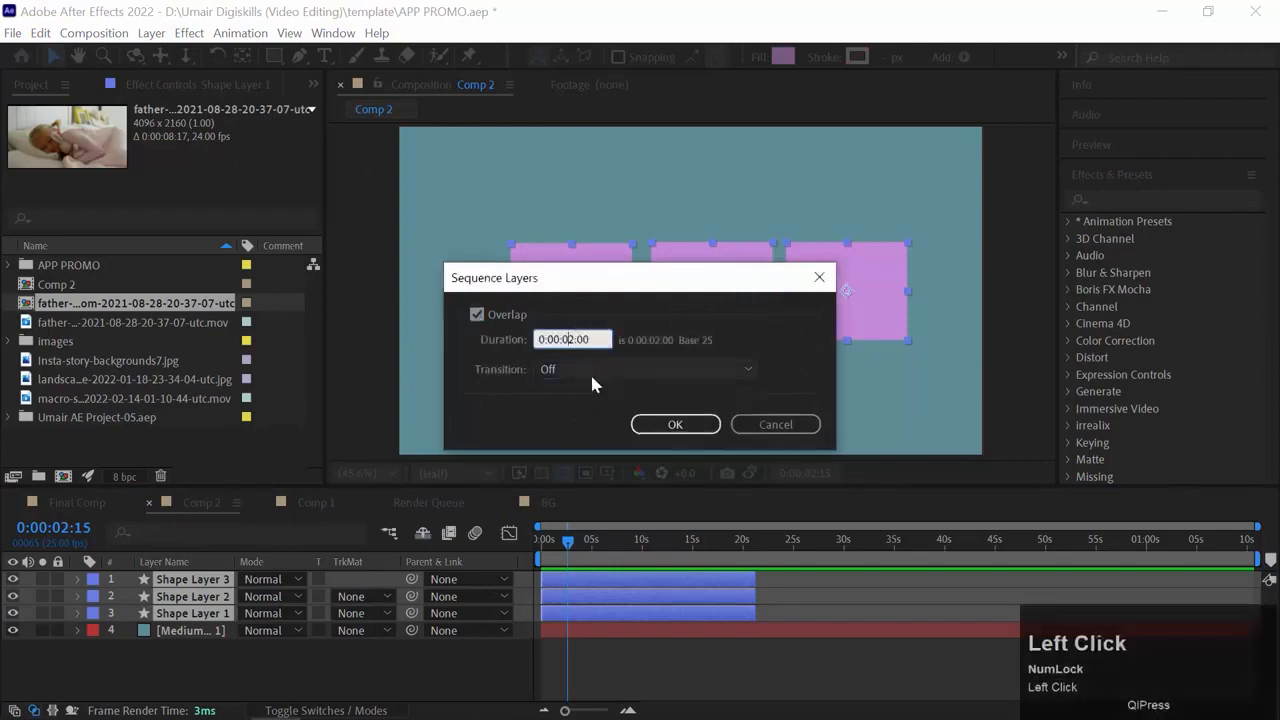
key(Right)
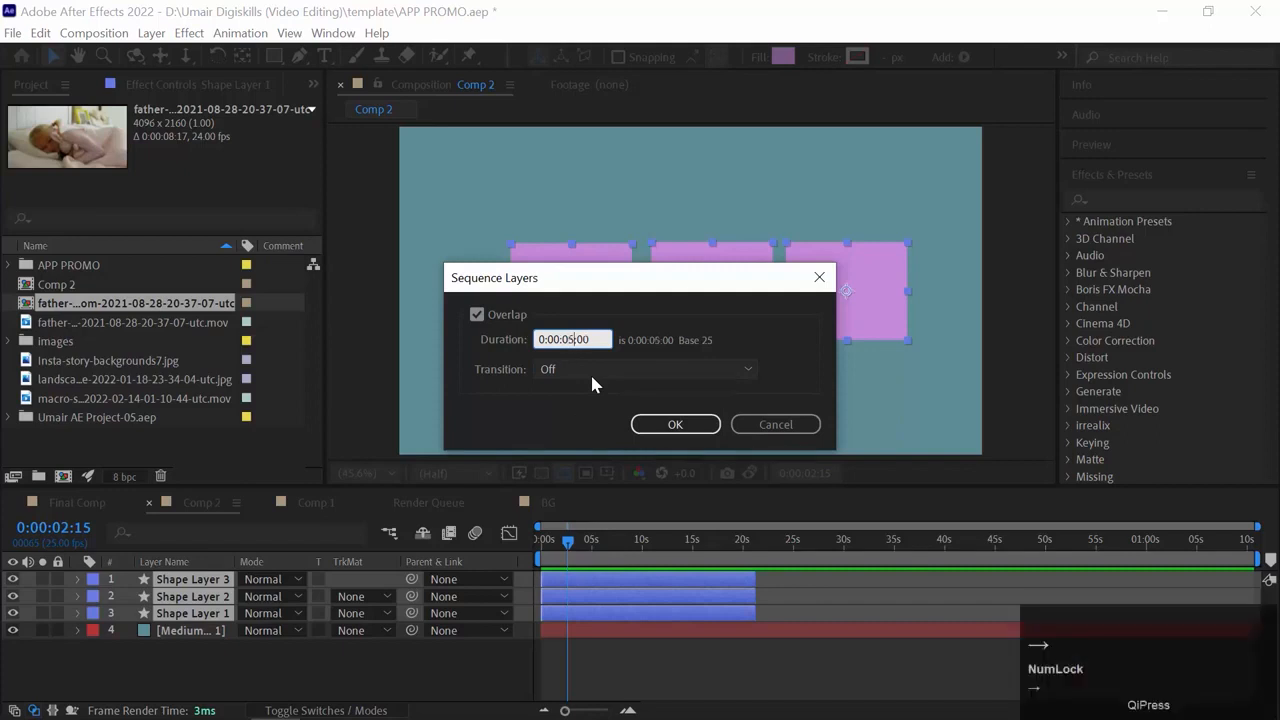
click(676, 424)
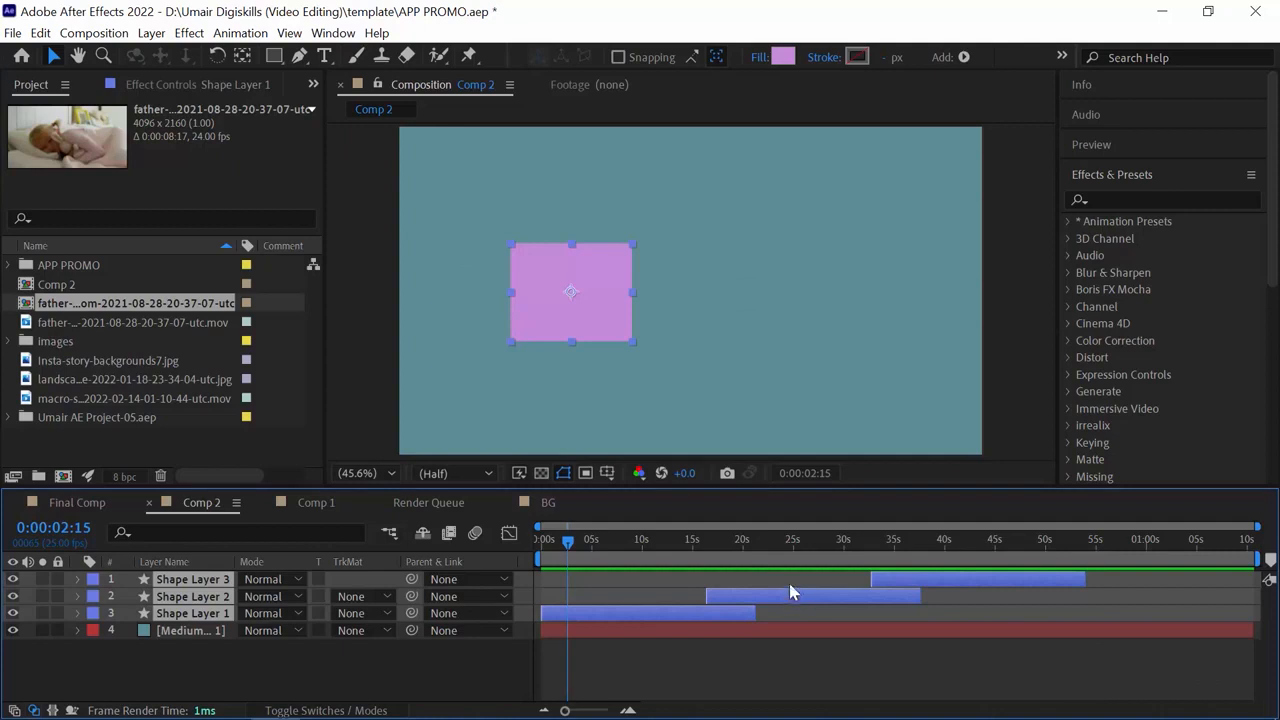
Preview the overlap between Shape Layers 1 and 2 from 0:00:14:02, and scrub on to 0:00:29:07.
mouse_move(692, 546)
mouse_down()
mouse_move(866, 547)
mouse_move(686, 545)
mouse_up()
key(space)
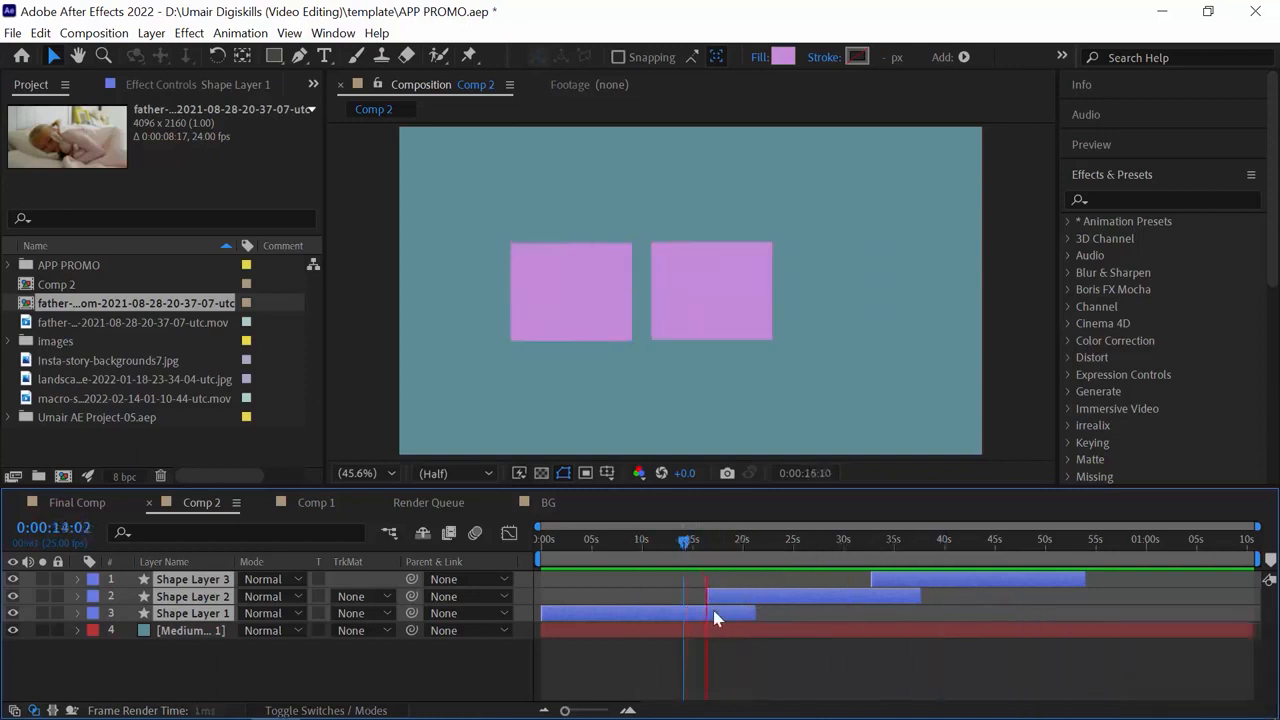
key(space)
mouse_move(738, 542)
mouse_down()
mouse_move(760, 544)
mouse_move(737, 543)
mouse_up()
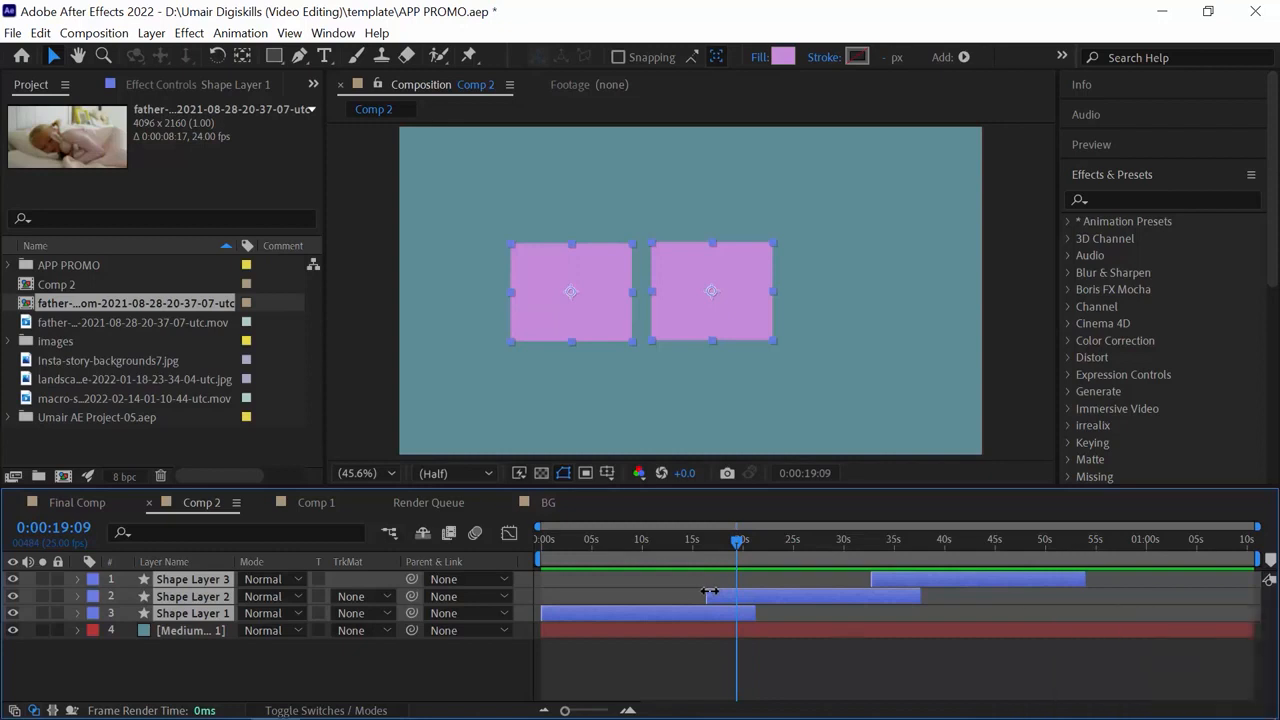
mouse_move(860, 543)
mouse_down()
mouse_move(894, 543)
mouse_move(837, 543)
mouse_up()
Sequence the three shape layers again with the 0:00:05:00 overlap and the Dissolve Front Layer transition.
right_click(175, 598)
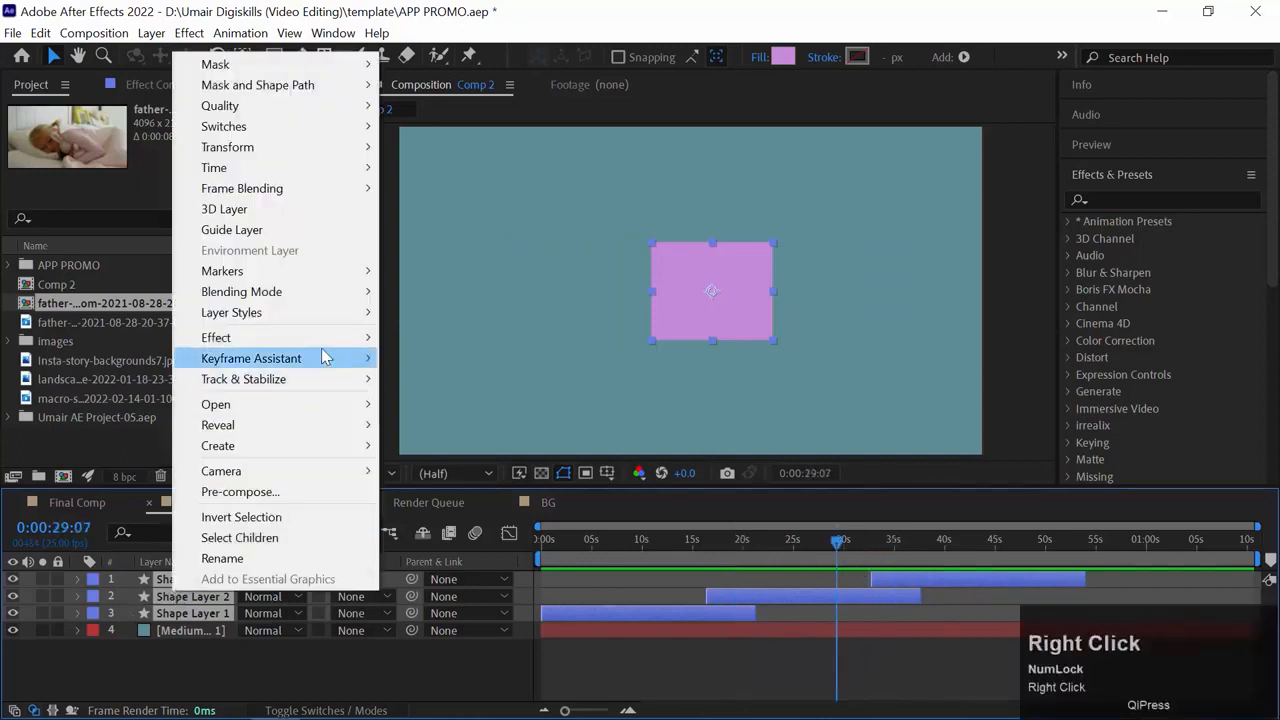
mouse_move(329, 358)
click(500, 523)
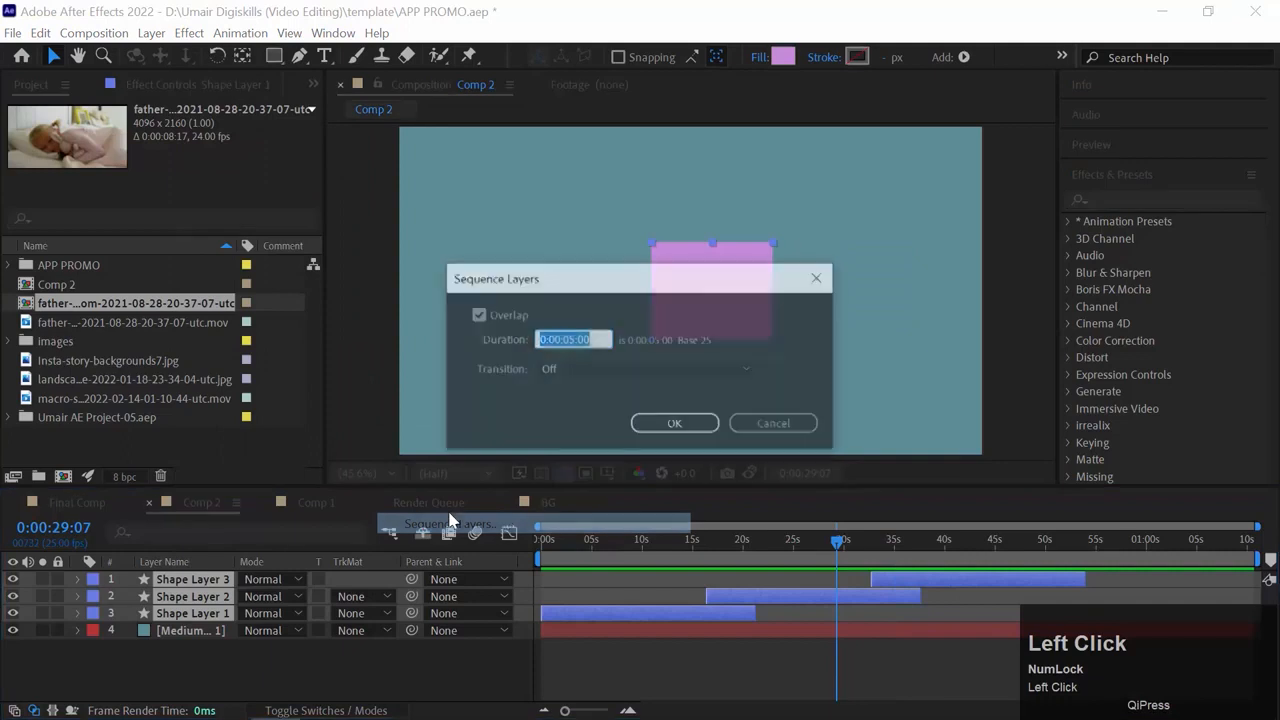
click(588, 368)
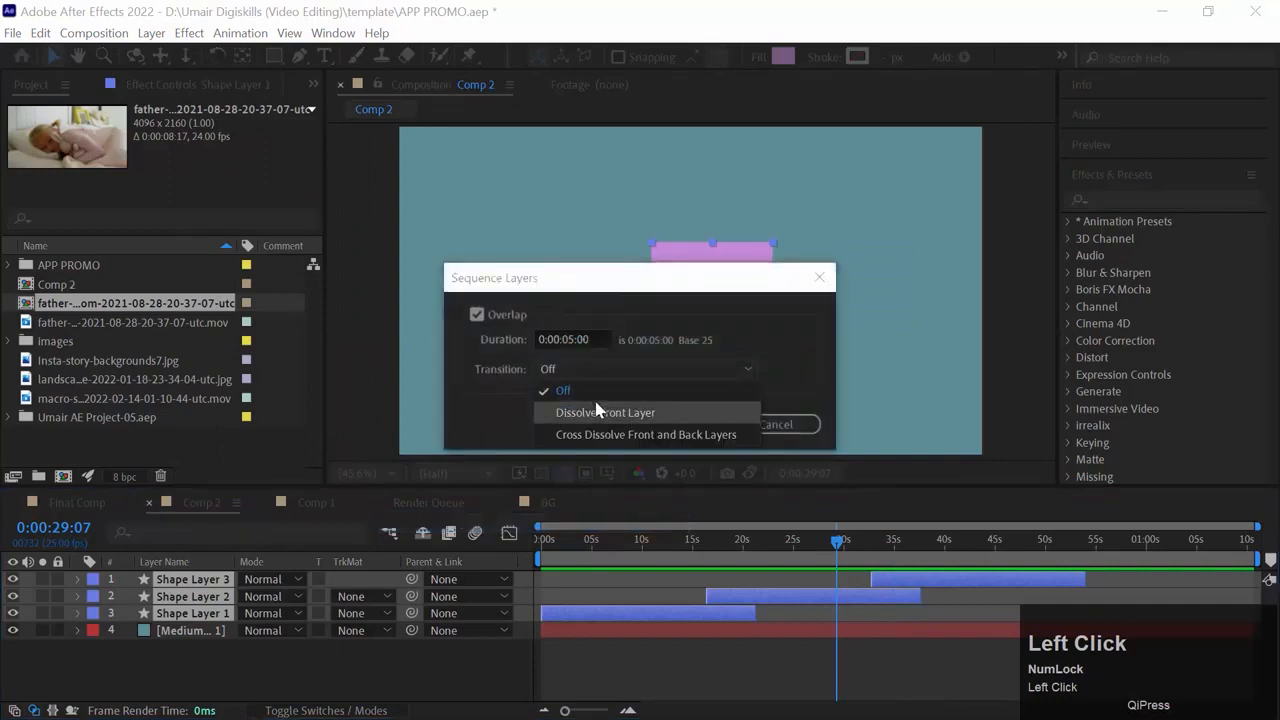
click(598, 409)
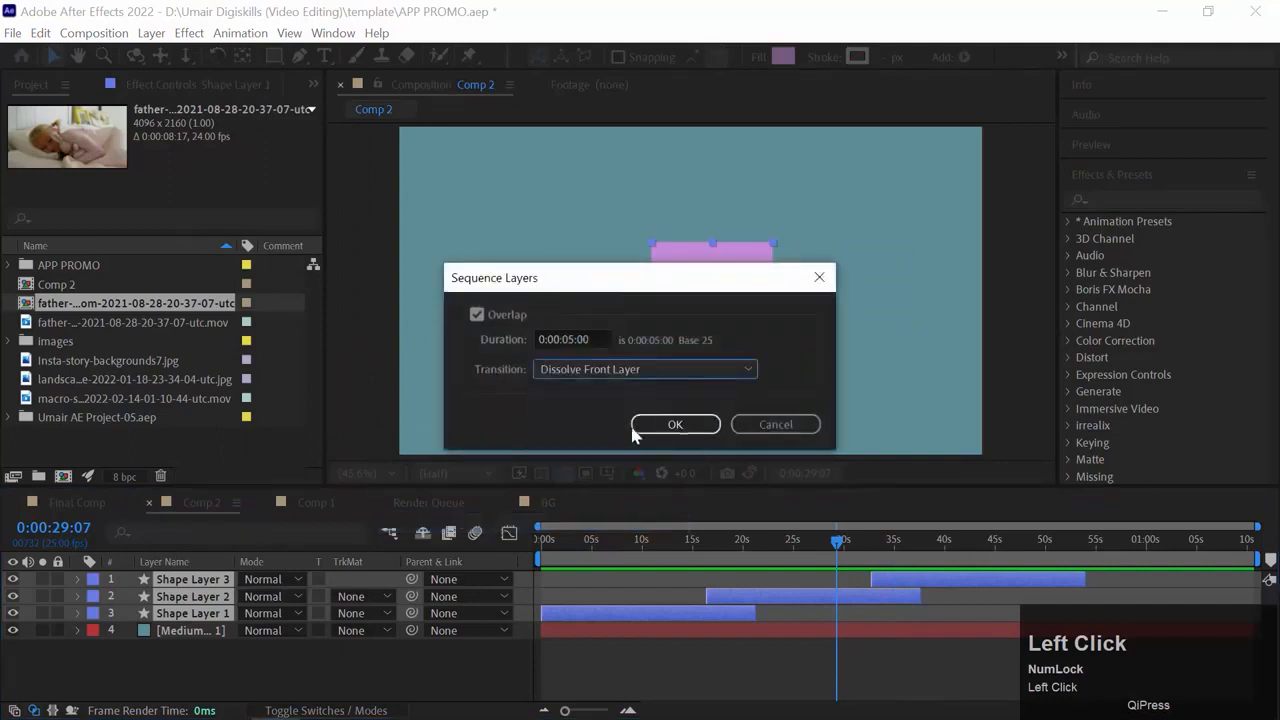
click(634, 430)
Preview the dissolve from 0:00:16:07 and set the playhead to 0:00:20:13 within the first overlap.
drag(838, 543, 703, 568)
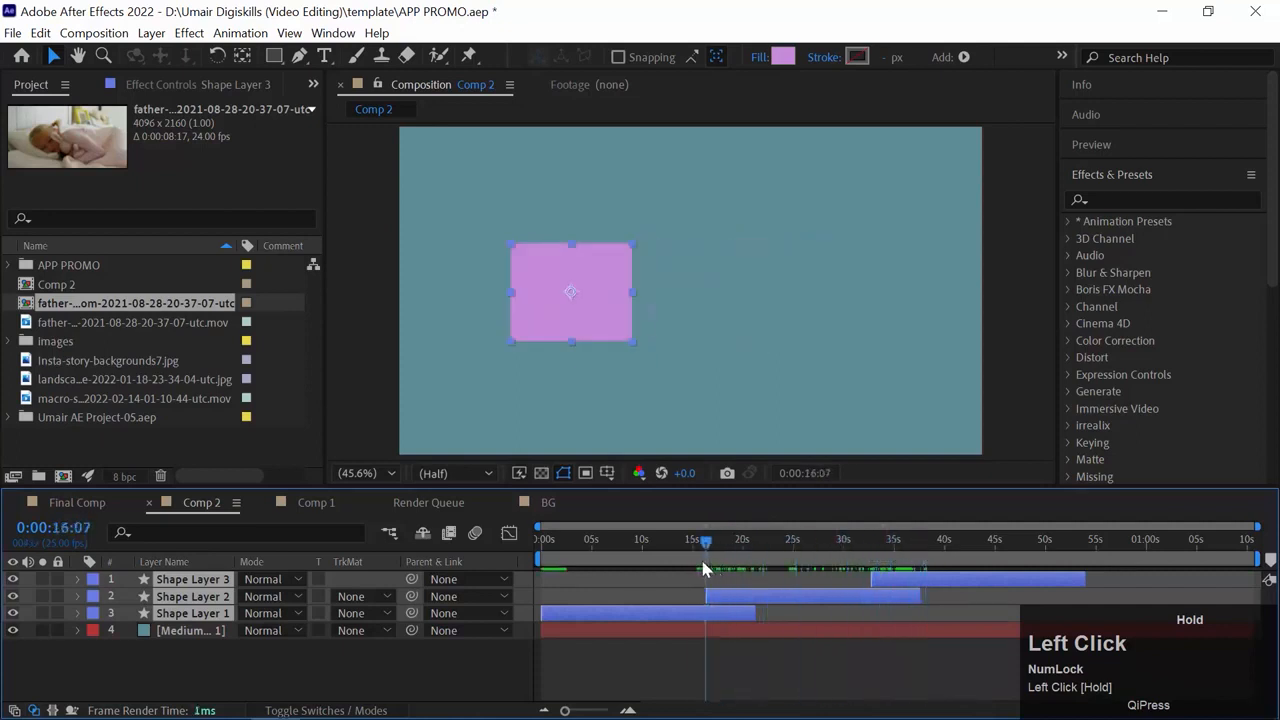
key(space)
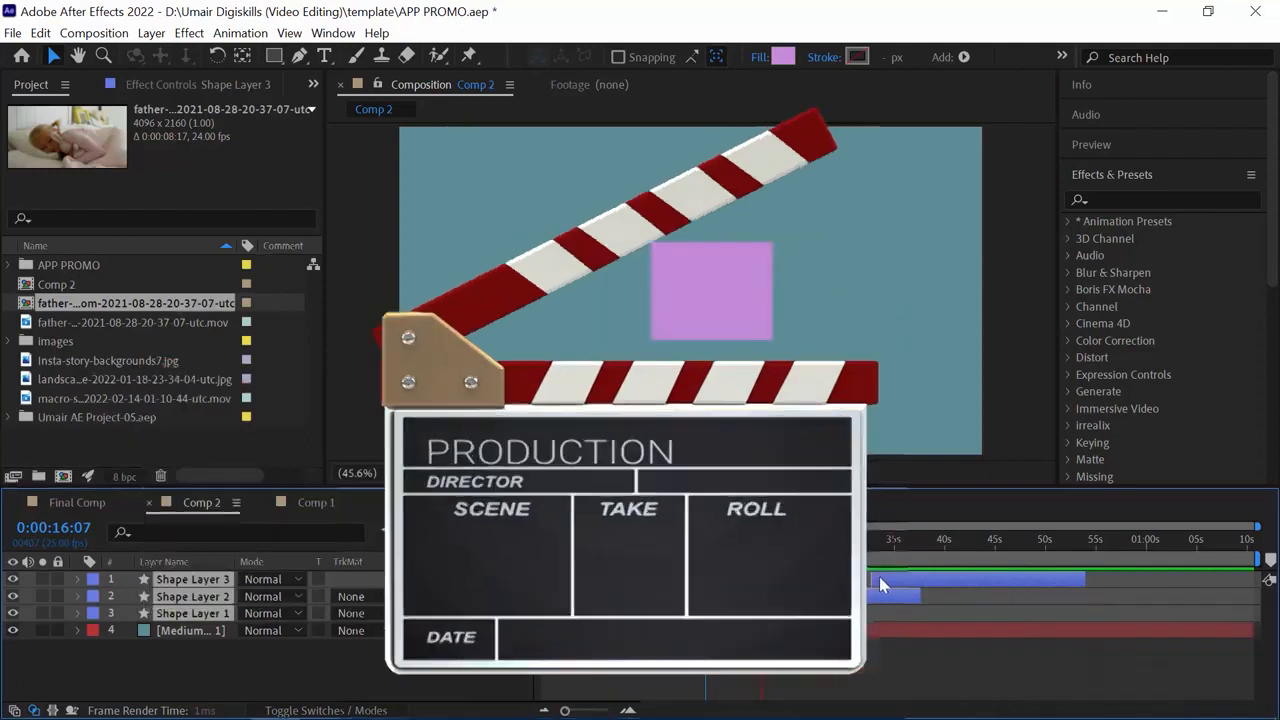
click(750, 547)
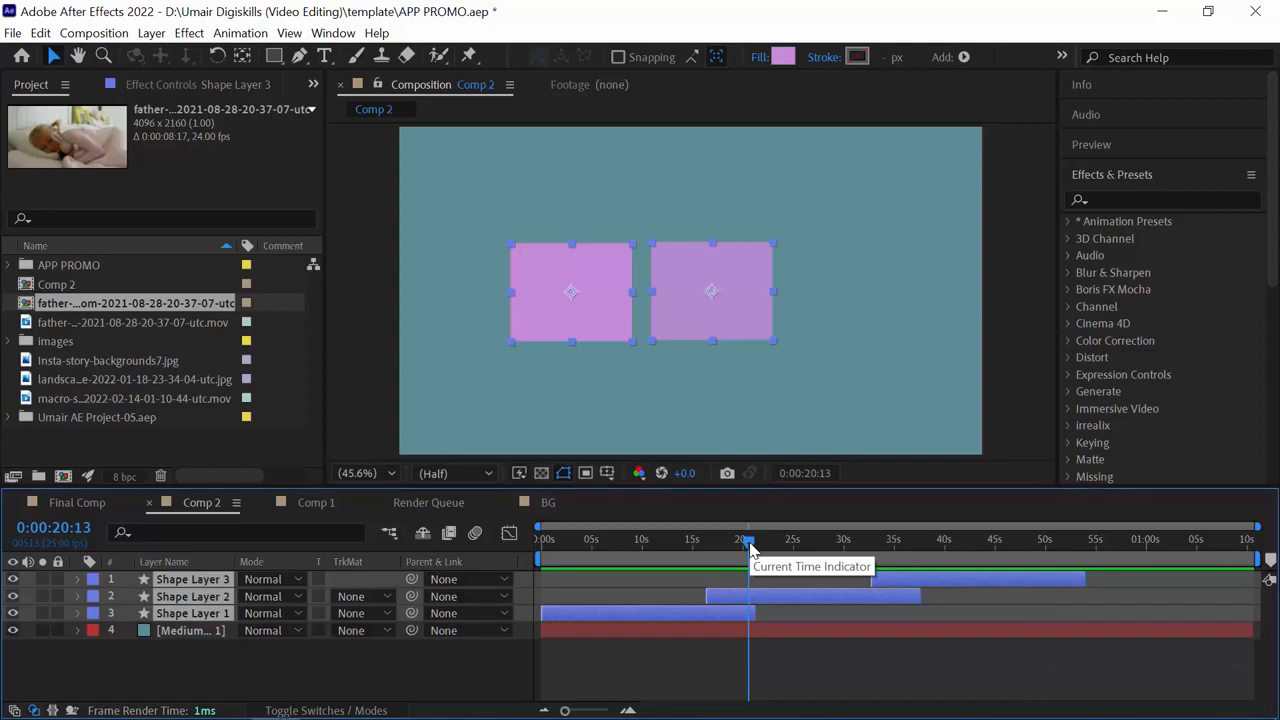
Try moving Shape Layer 2 up and down the layer stack, and return it between Shape Layers 3 and 1.
click(215, 598)
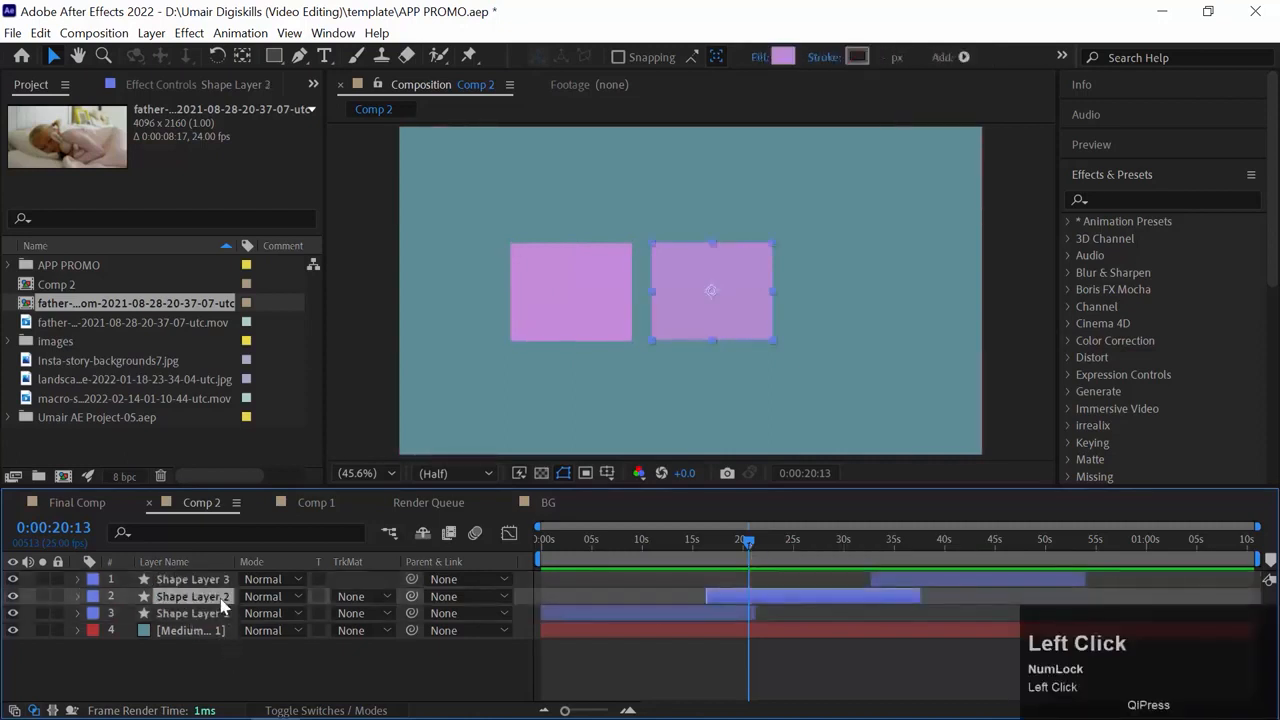
key(ctrl+alt+Up)
key(ctrl+alt+Down)
key(ctrl+alt+Down)
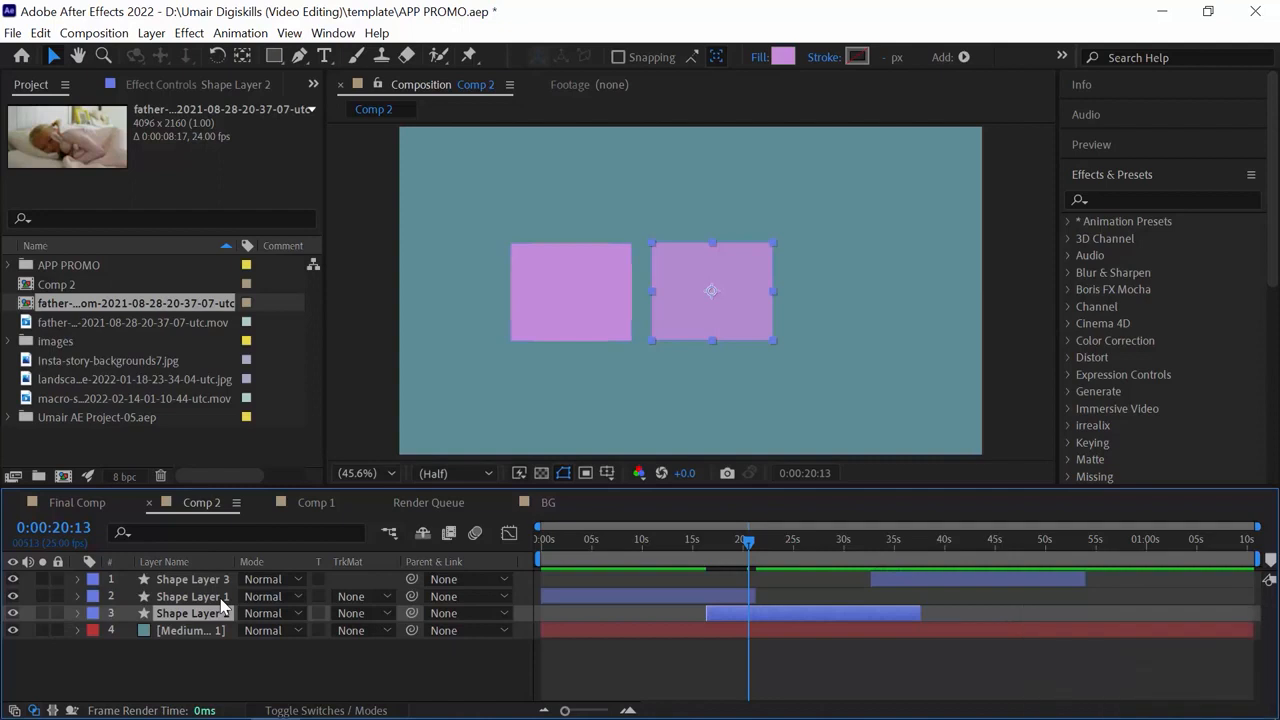
key(ctrl+alt+Up)
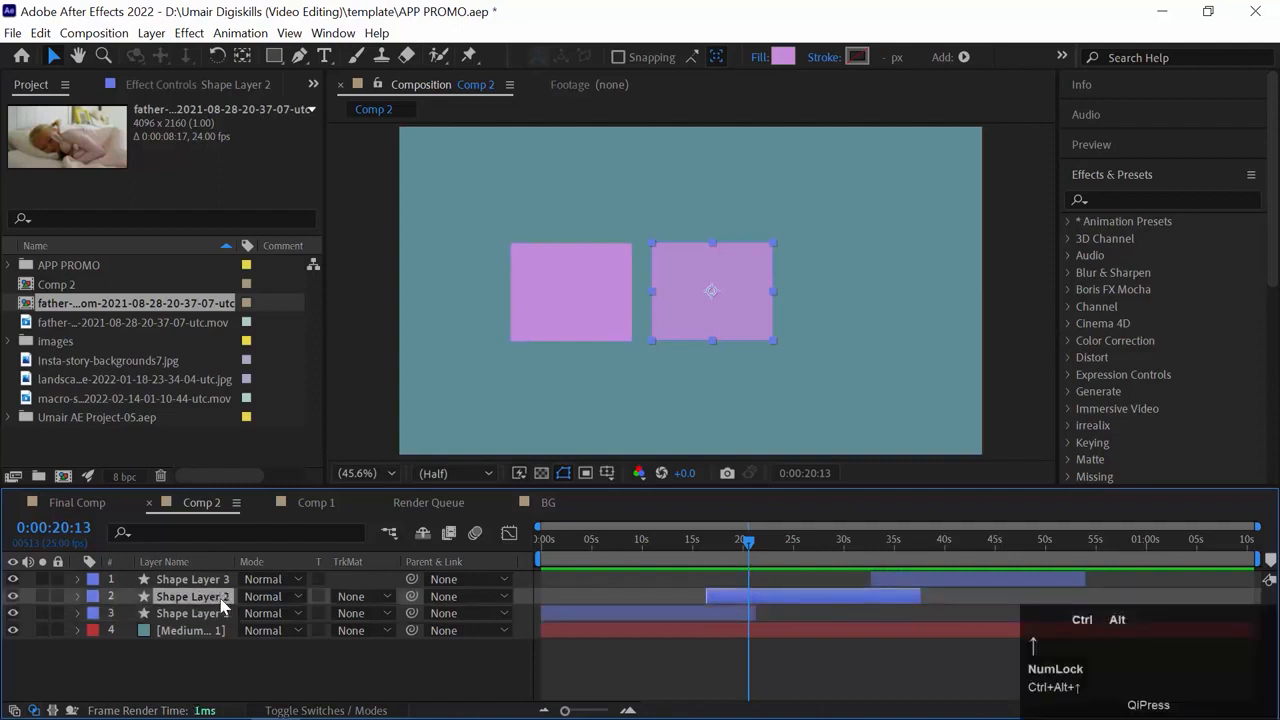
key(ctrl+alt+Up)
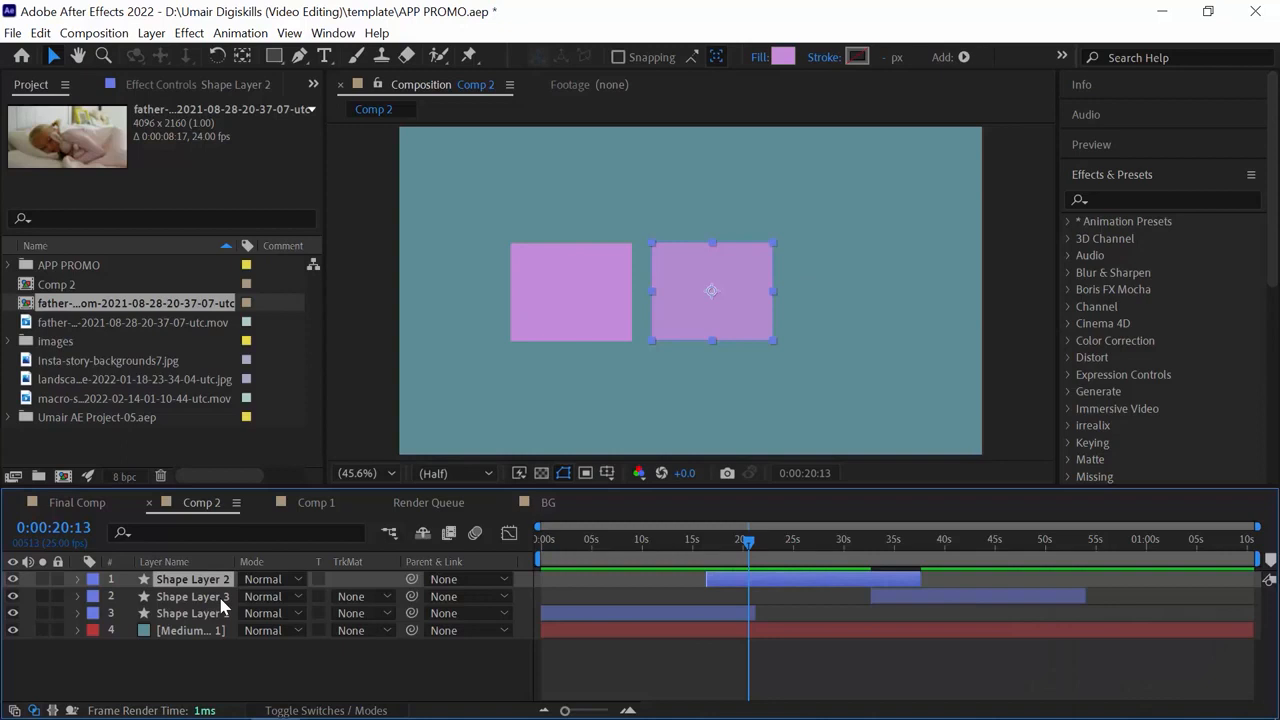
key(ctrl+alt+Down)
key(ctrl+alt+Down)
key(ctrl+alt+Up)
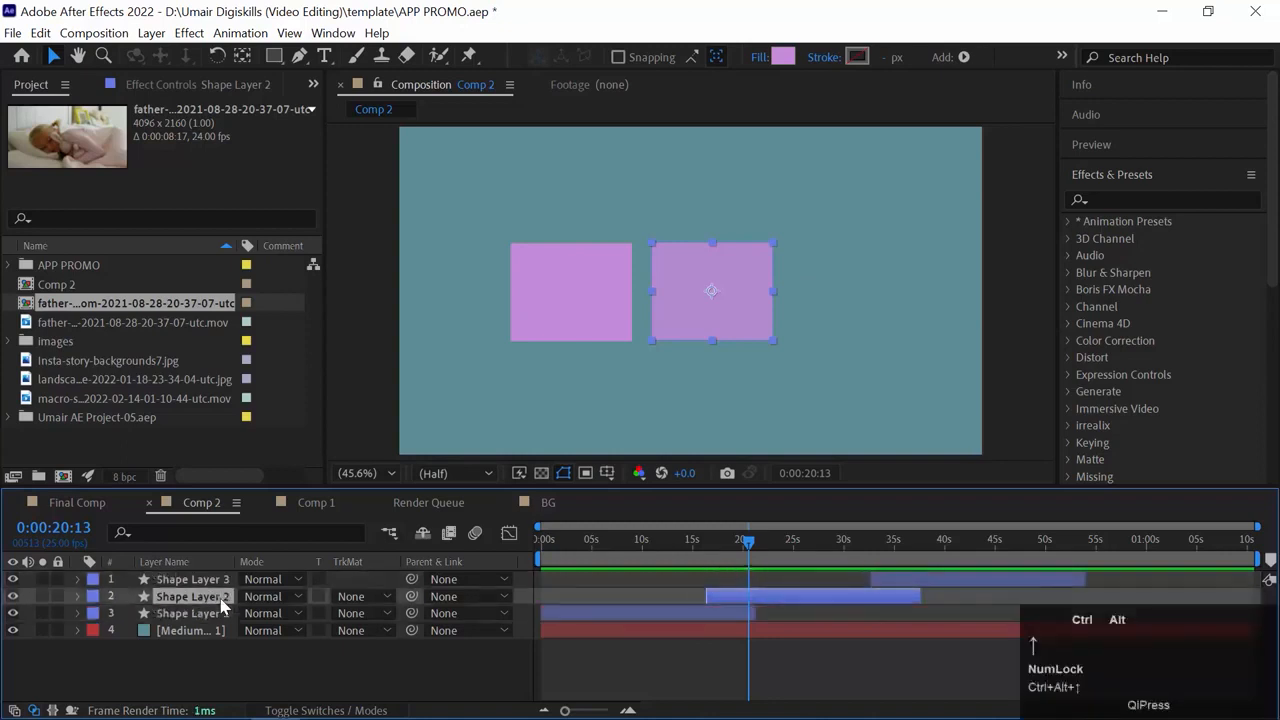
key(ctrl+alt+Up)
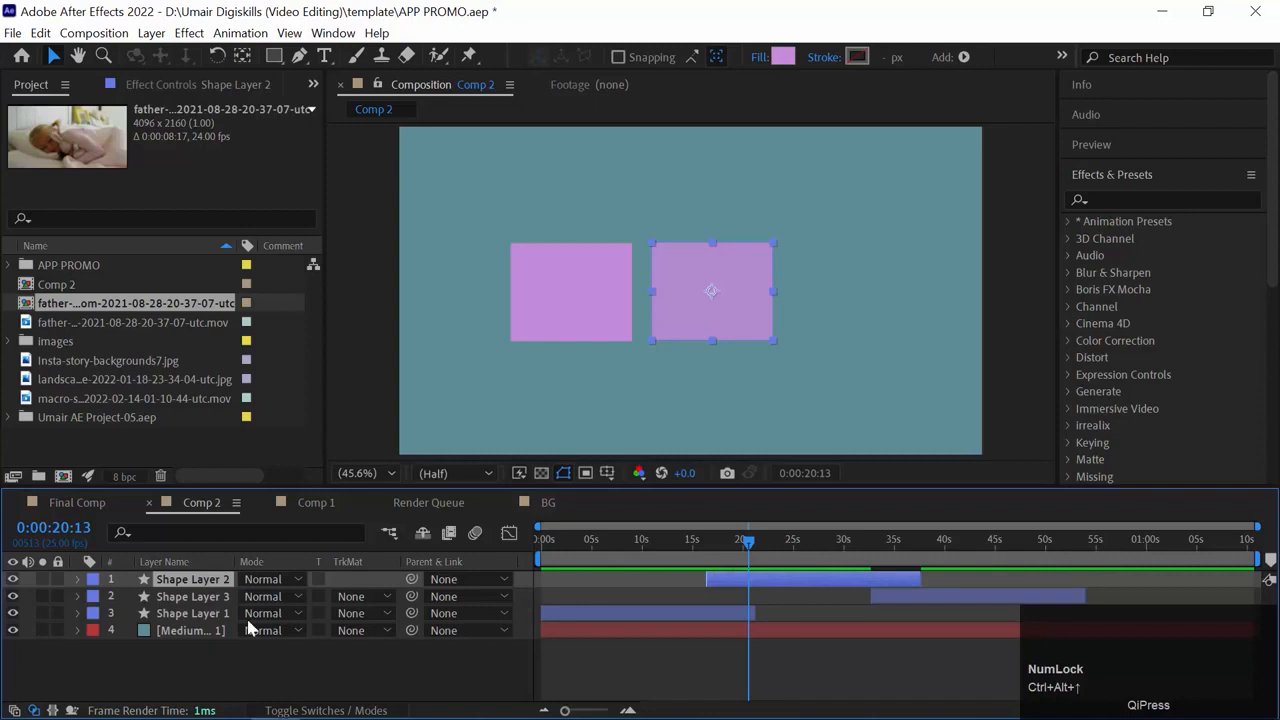
key(ctrl+alt+Down)
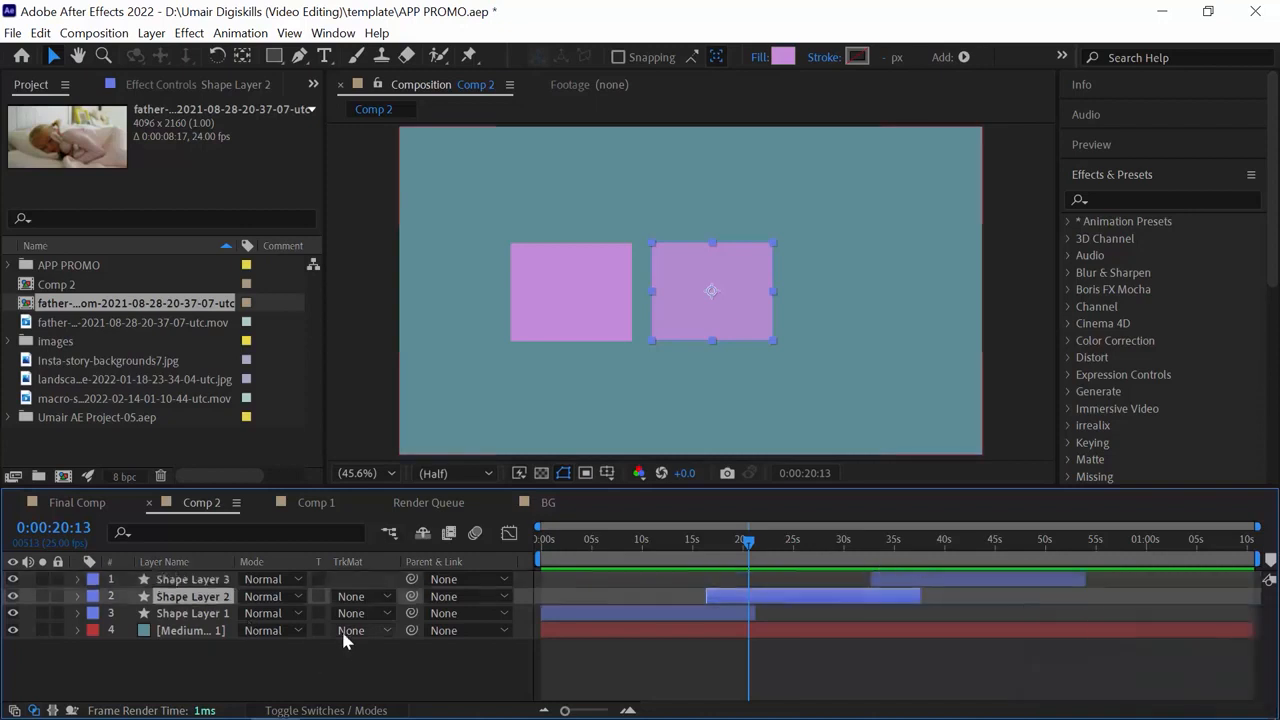
Try moving Shape Layer 2 one place down below Shape Layer 1, and move it back above.
key(ctrl+alt+Down)
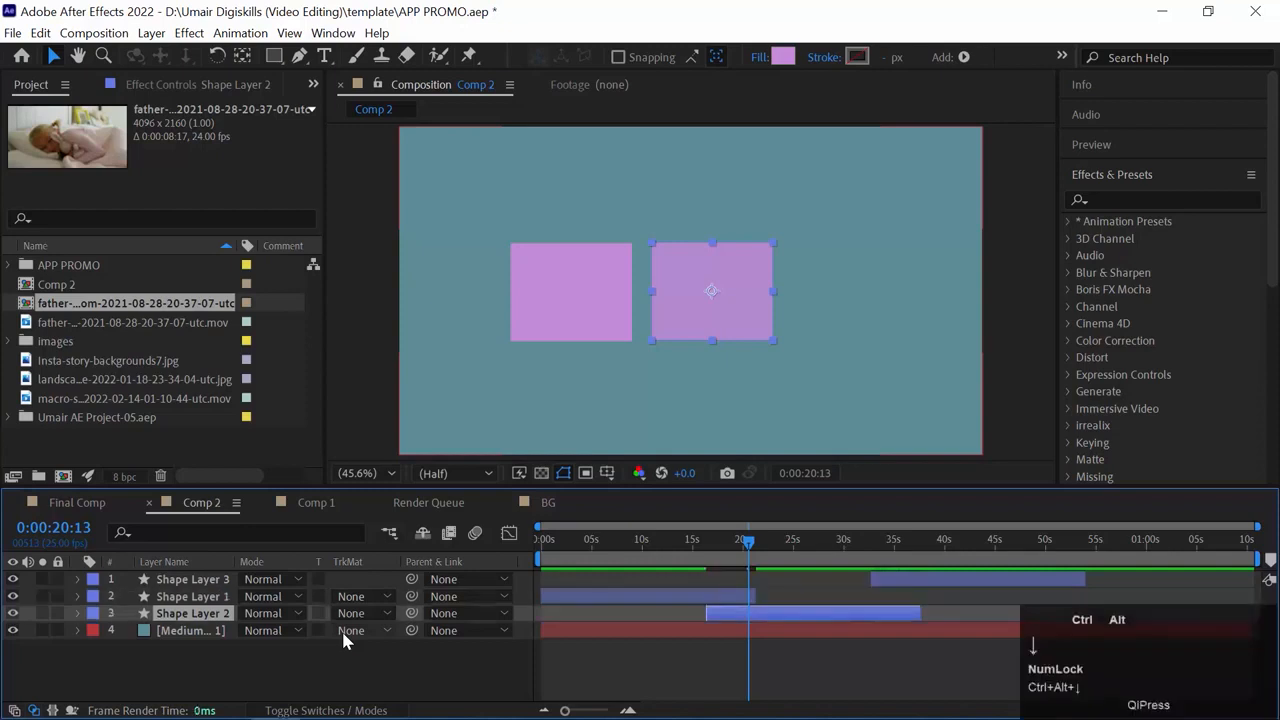
key(ctrl+alt+Up)
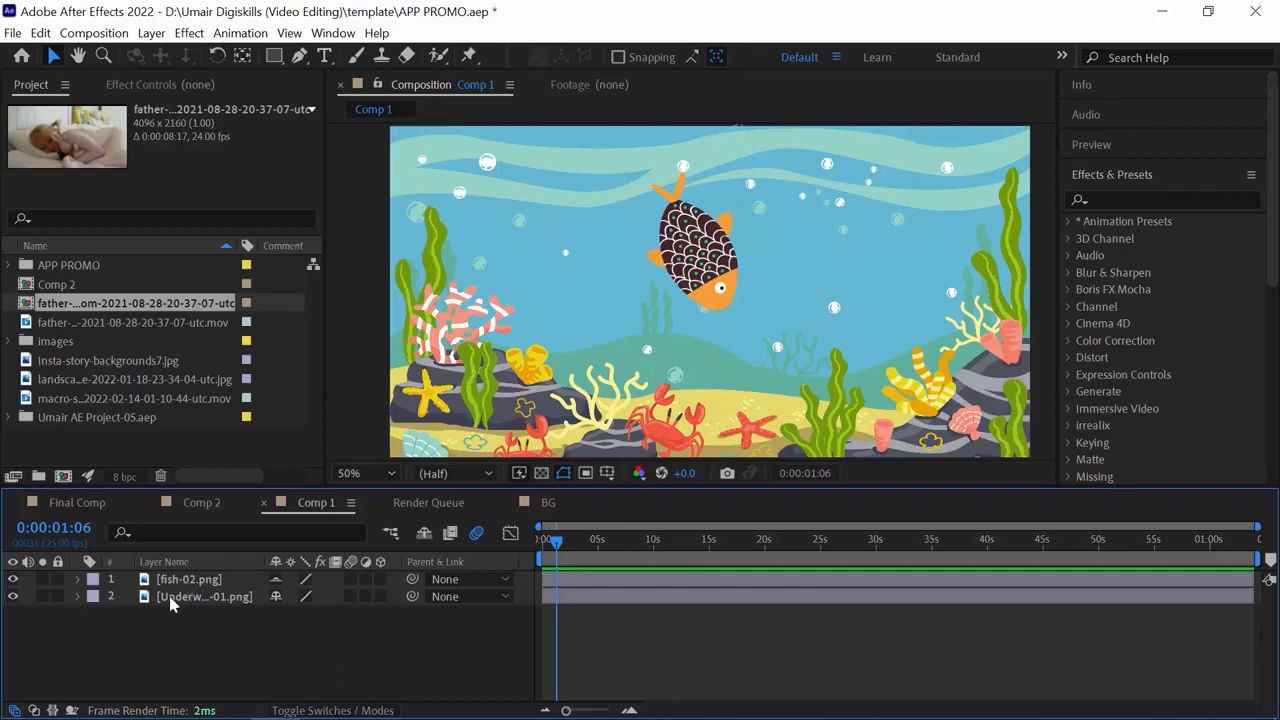
Expand the Transform group of the fish-02.png layer to examine its properties, and collapse the layer again.
click(87, 589)
click(78, 580)
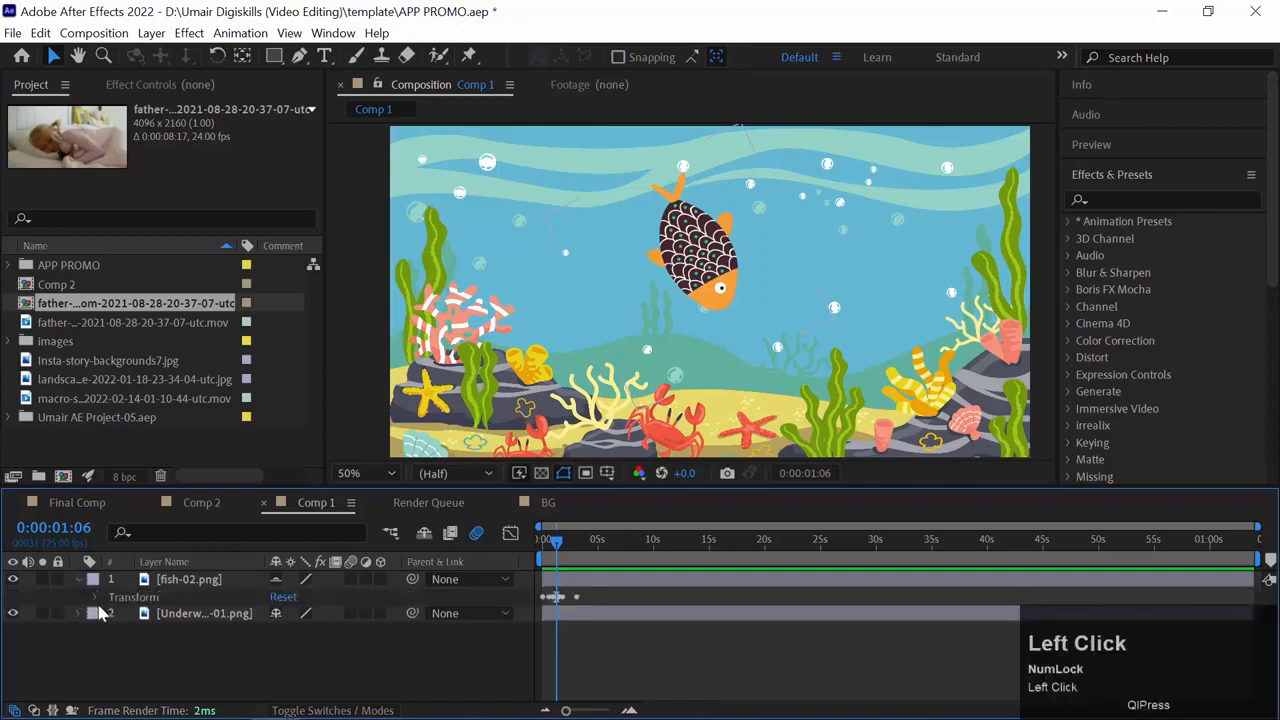
click(97, 597)
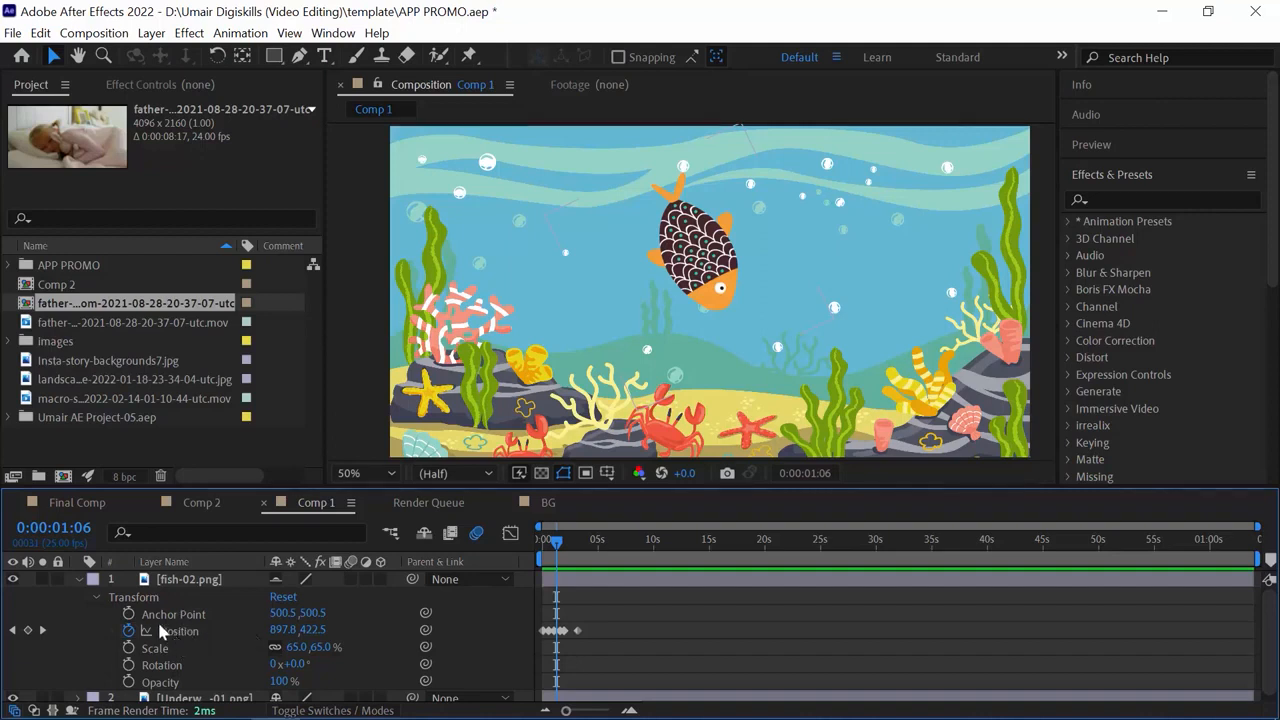
click(78, 579)
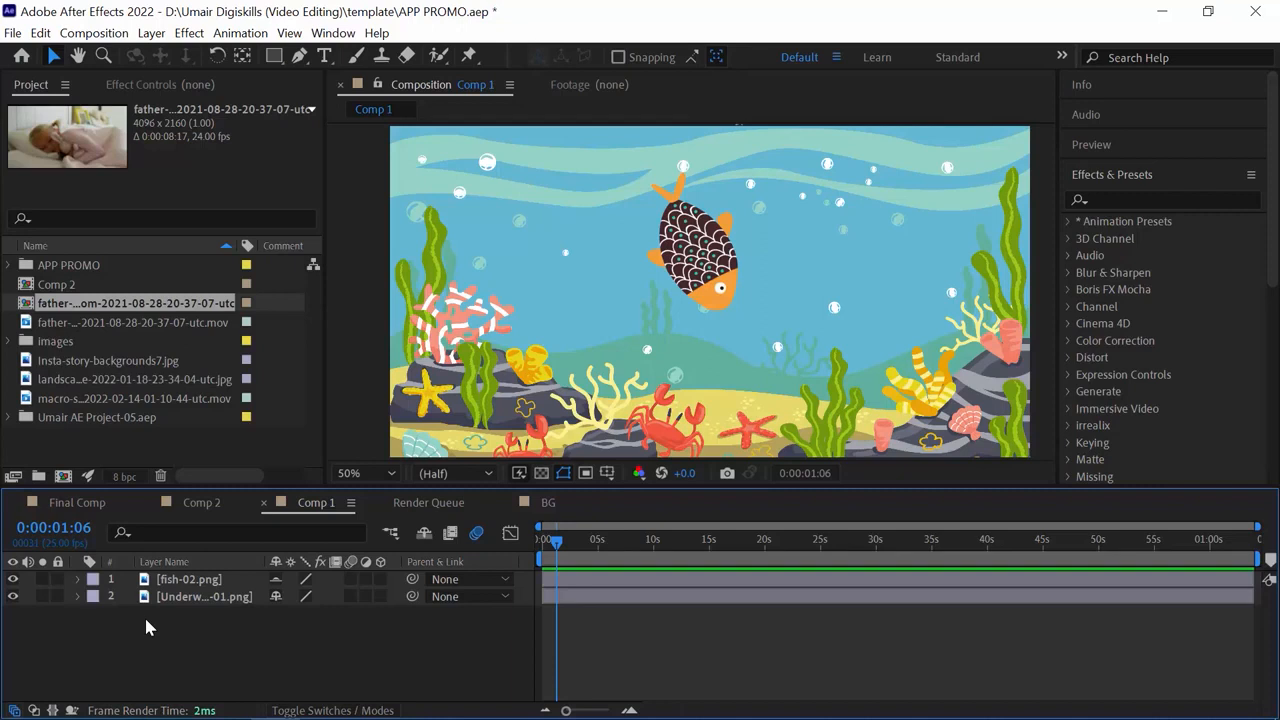
click(78, 579)
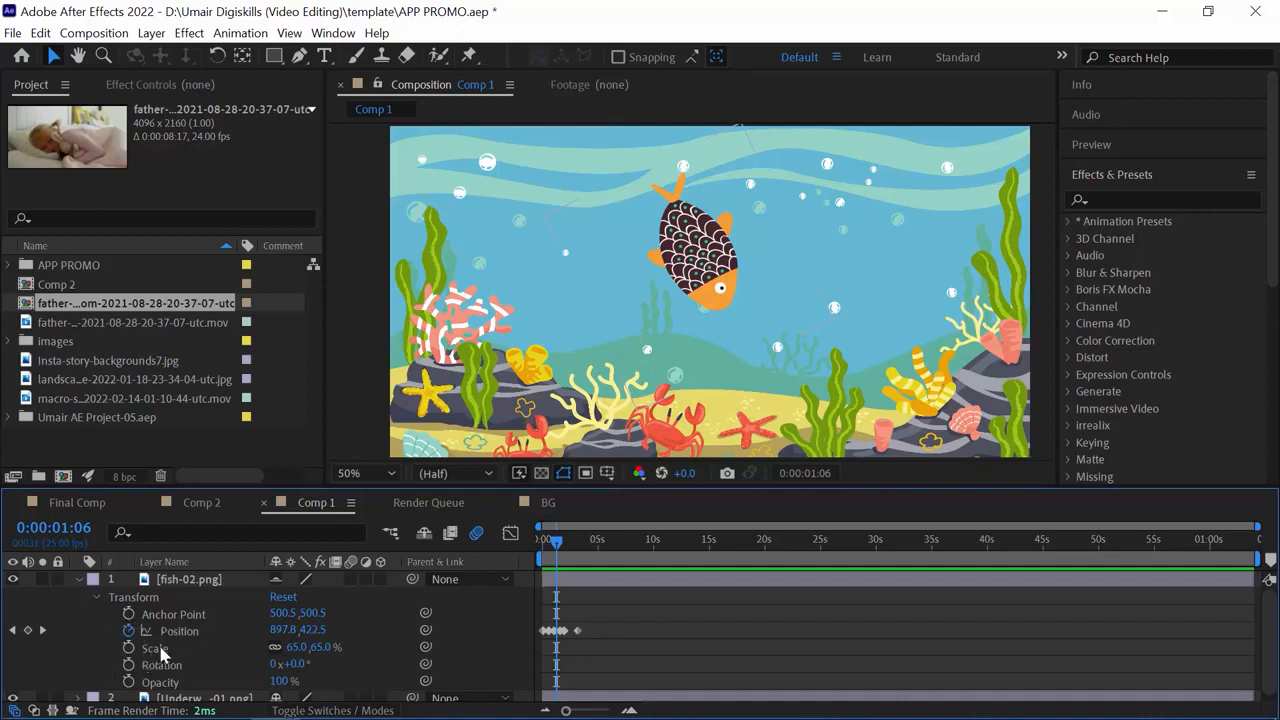
click(95, 595)
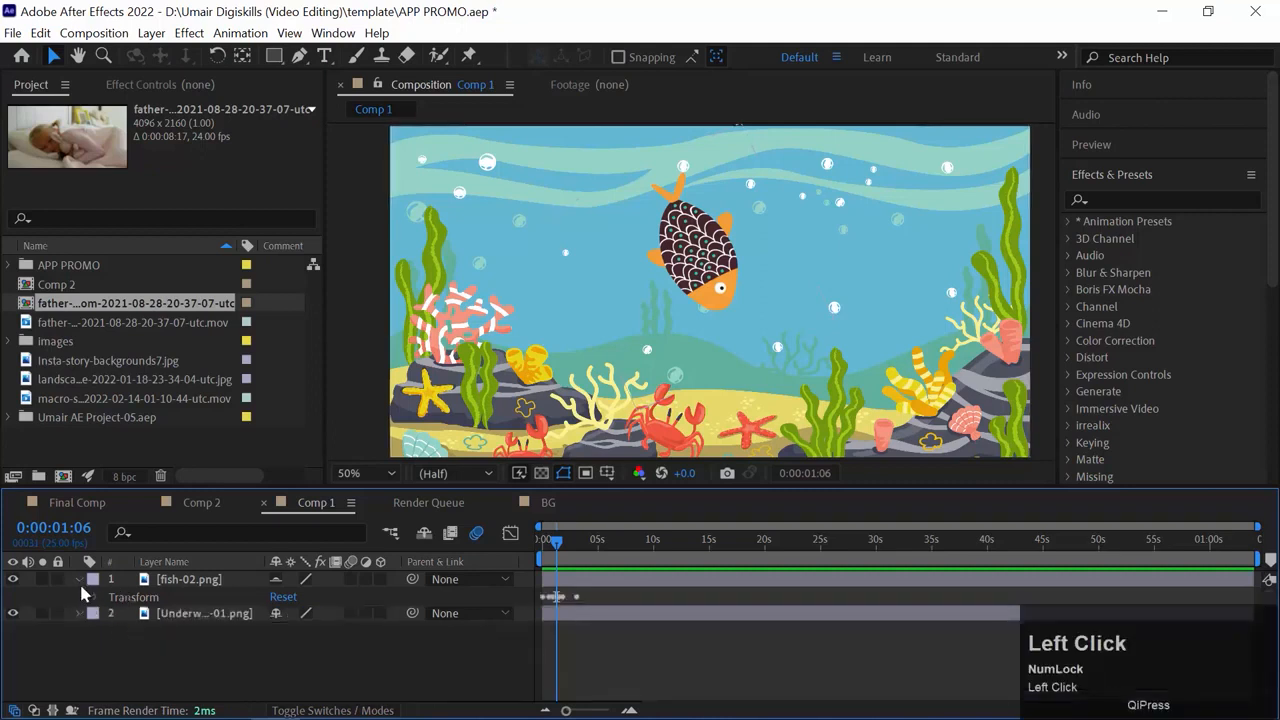
click(96, 597)
click(95, 595)
click(81, 582)
Show fish-02.png's Position, Scale, Opacity, Rotation and Anchor Point properties one at a time, and collapse the layer.
click(174, 581)
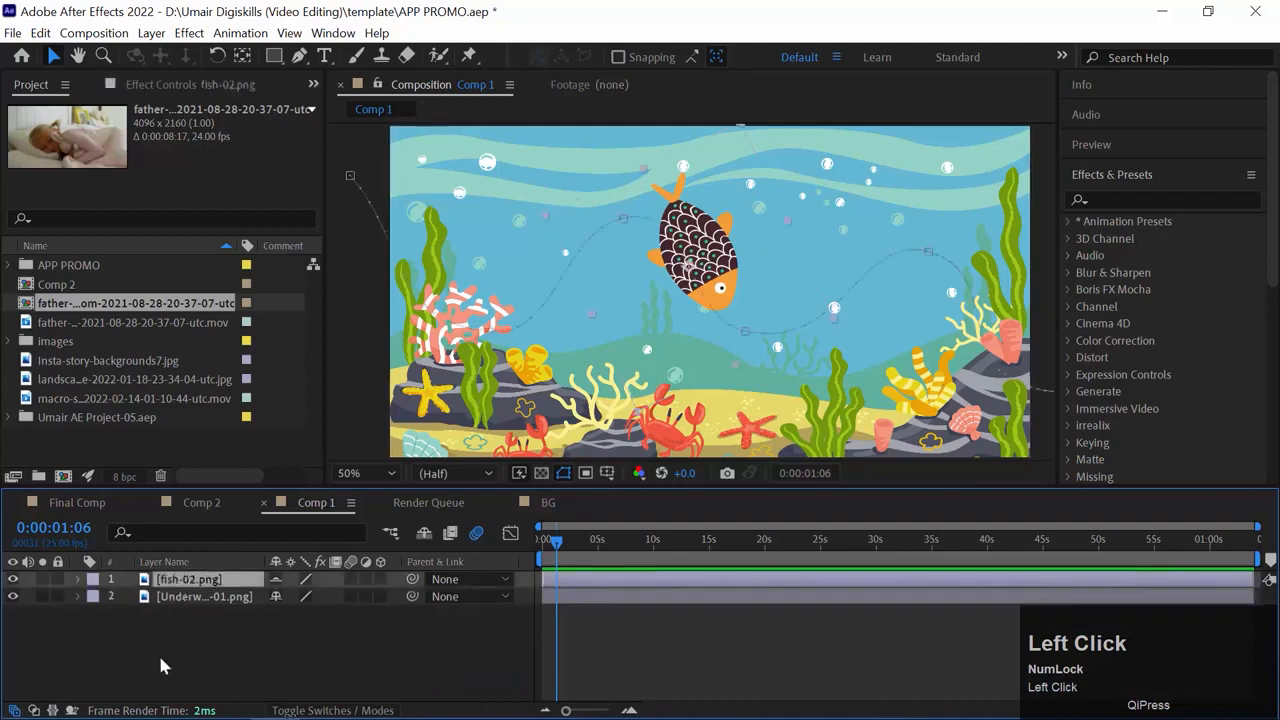
key(p)
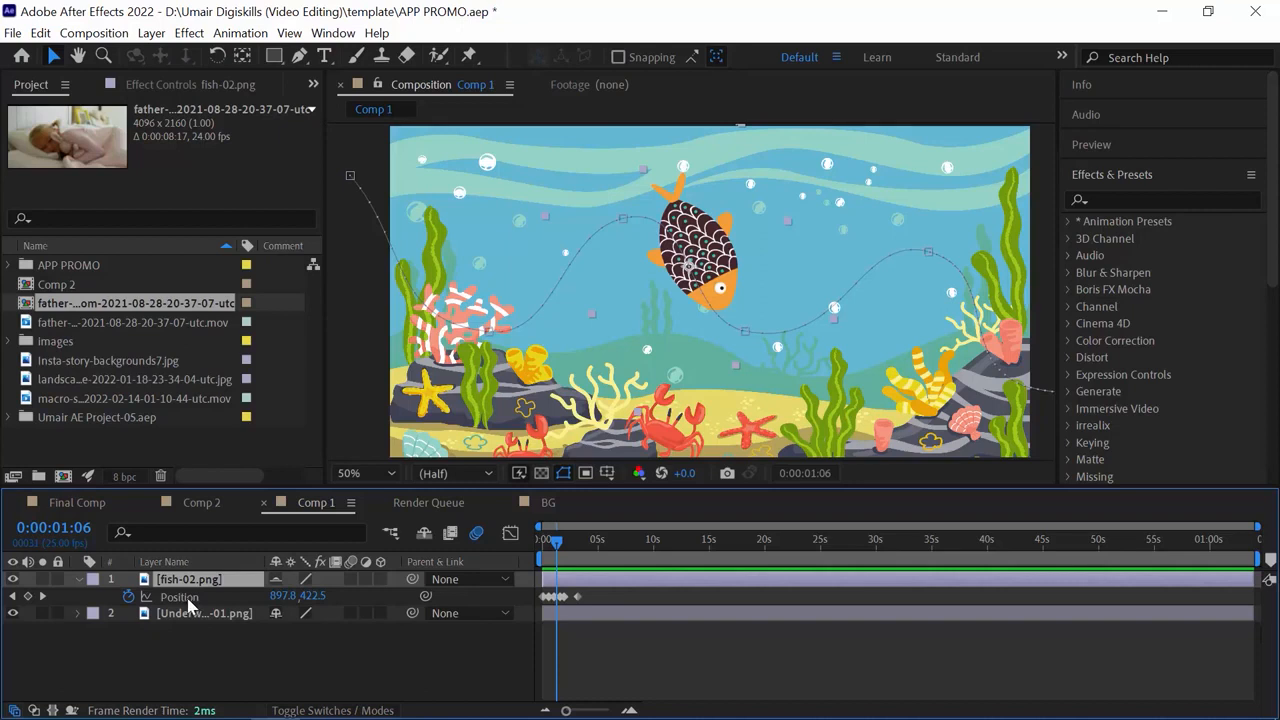
key(s)
key(t)
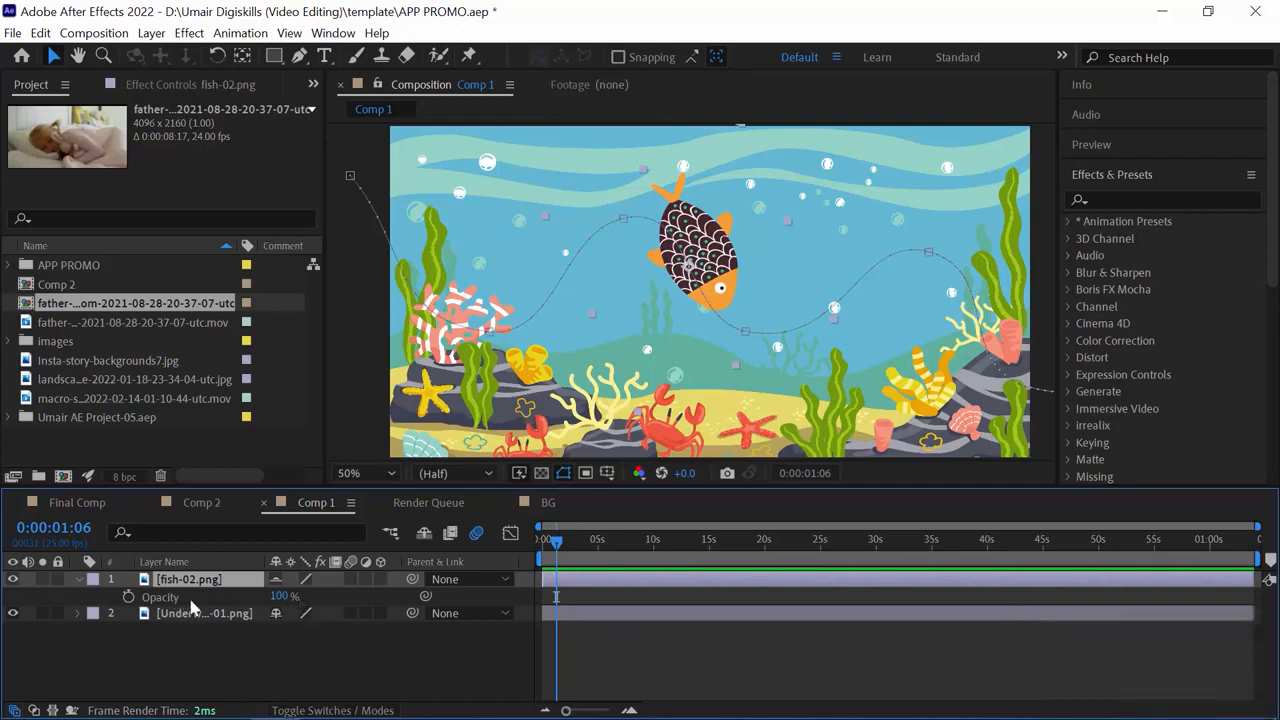
key(r)
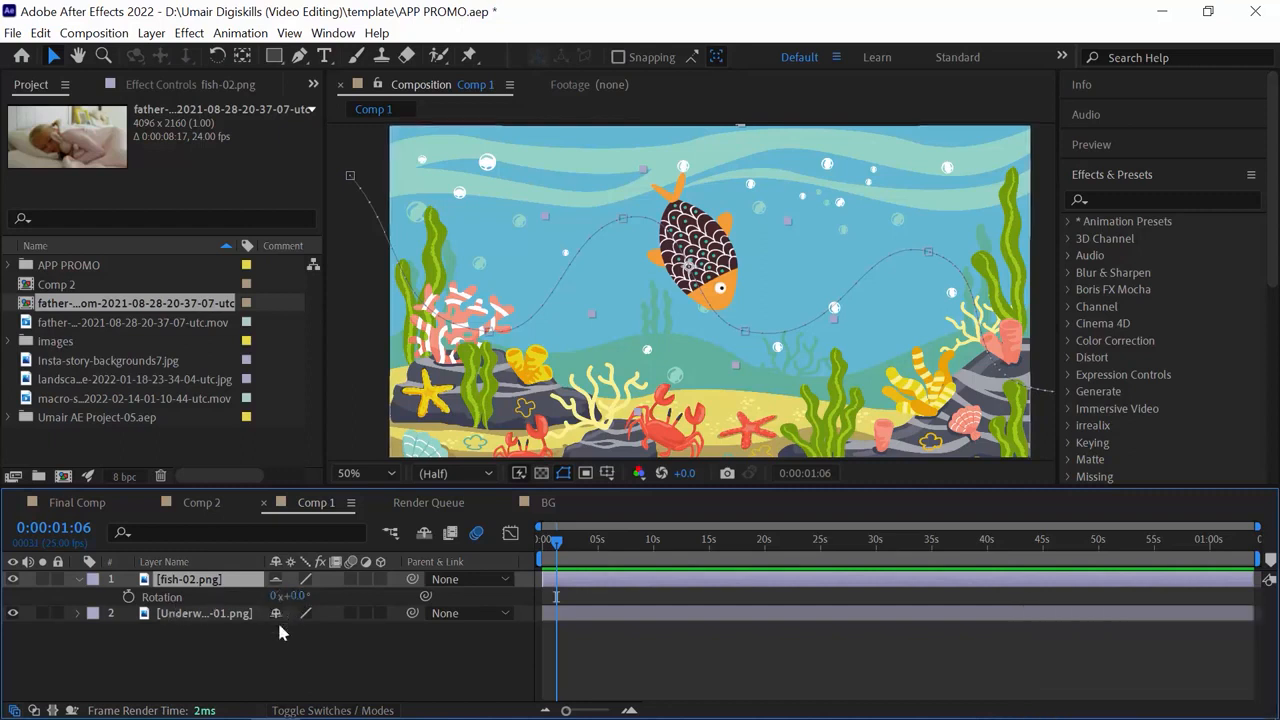
key(a)
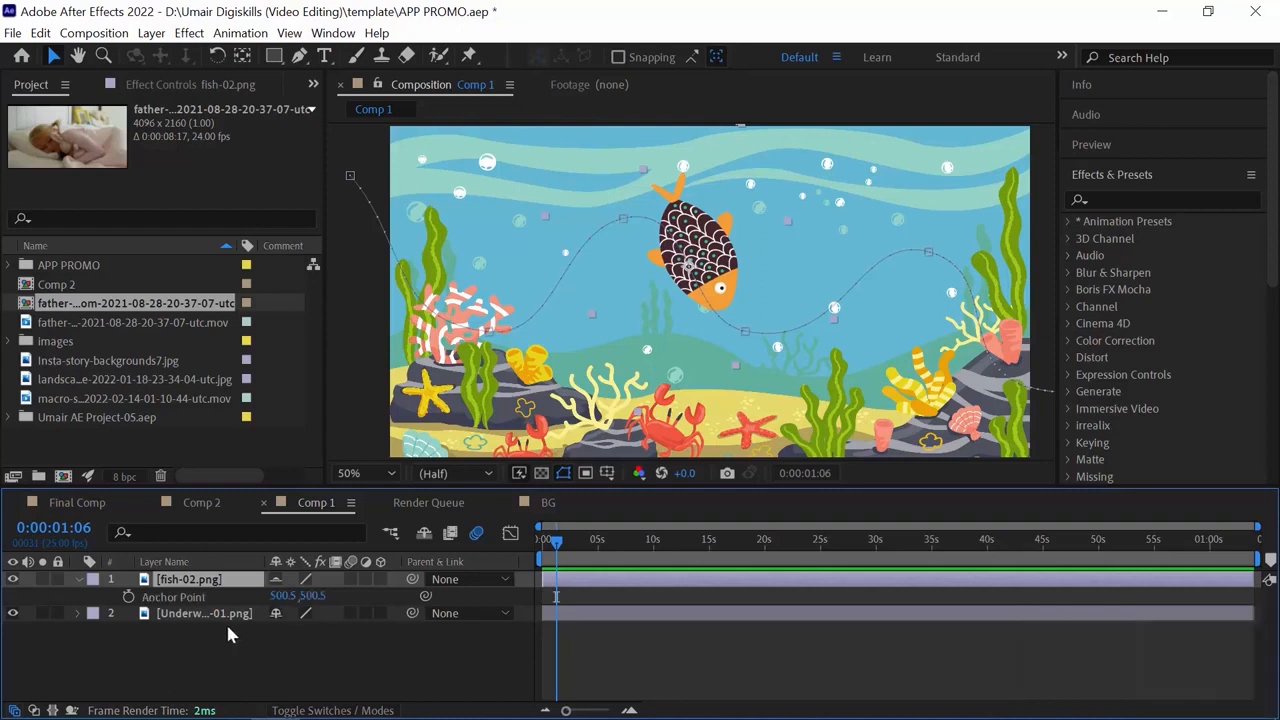
click(79, 579)
click(79, 580)
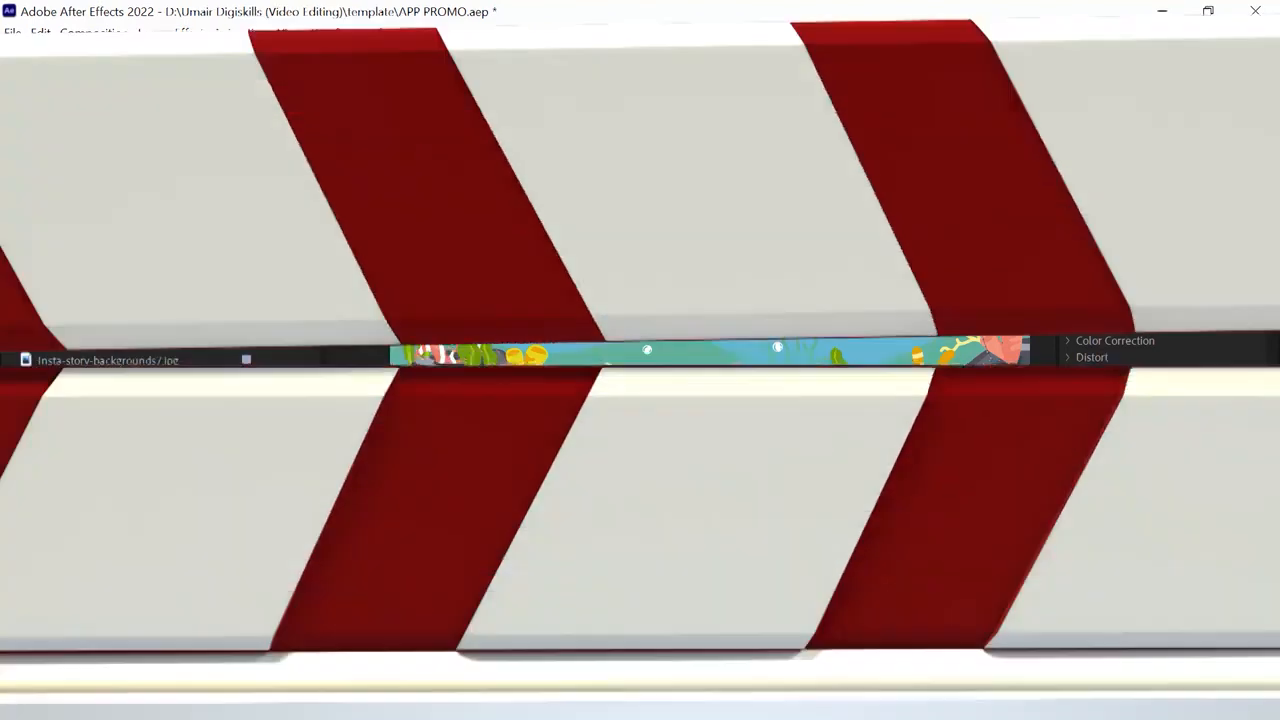
click(79, 579)
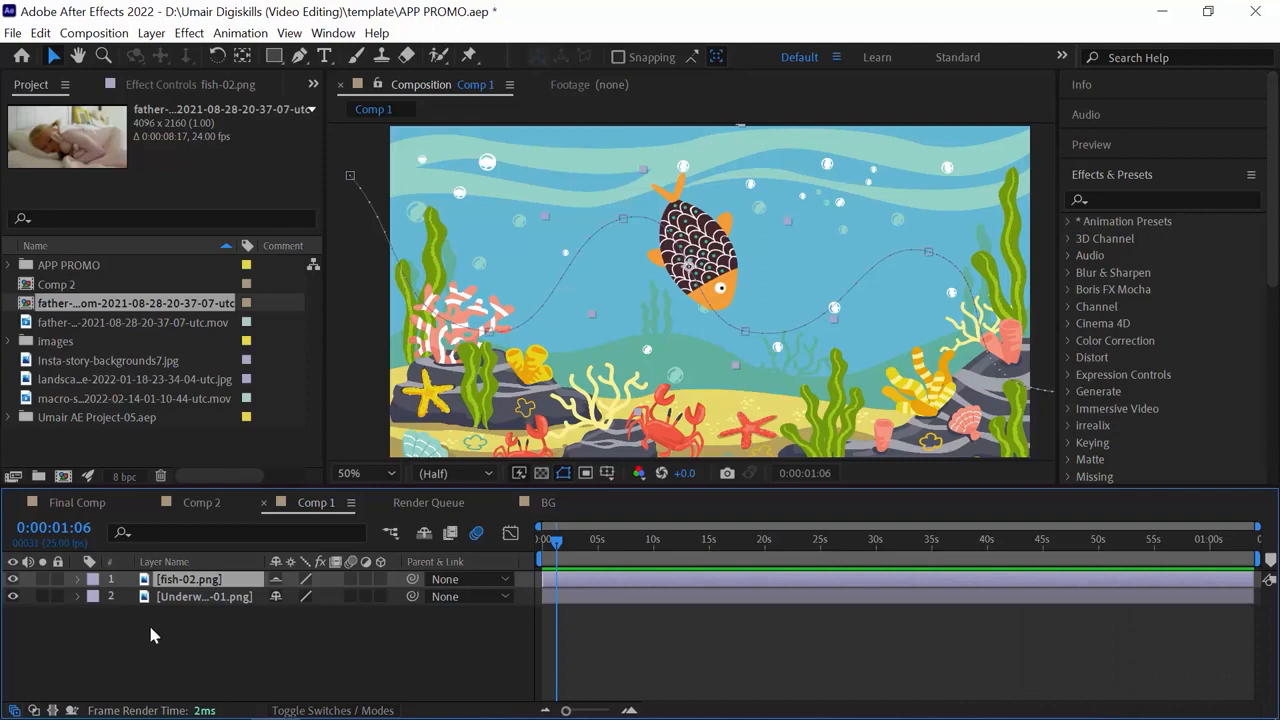
Keyframe the fish-02.png layer's Scale at 65% at 0:00:01:06 and 140% at 0:00:02:13, and scrub back to 0:00:01:11.
key(u)
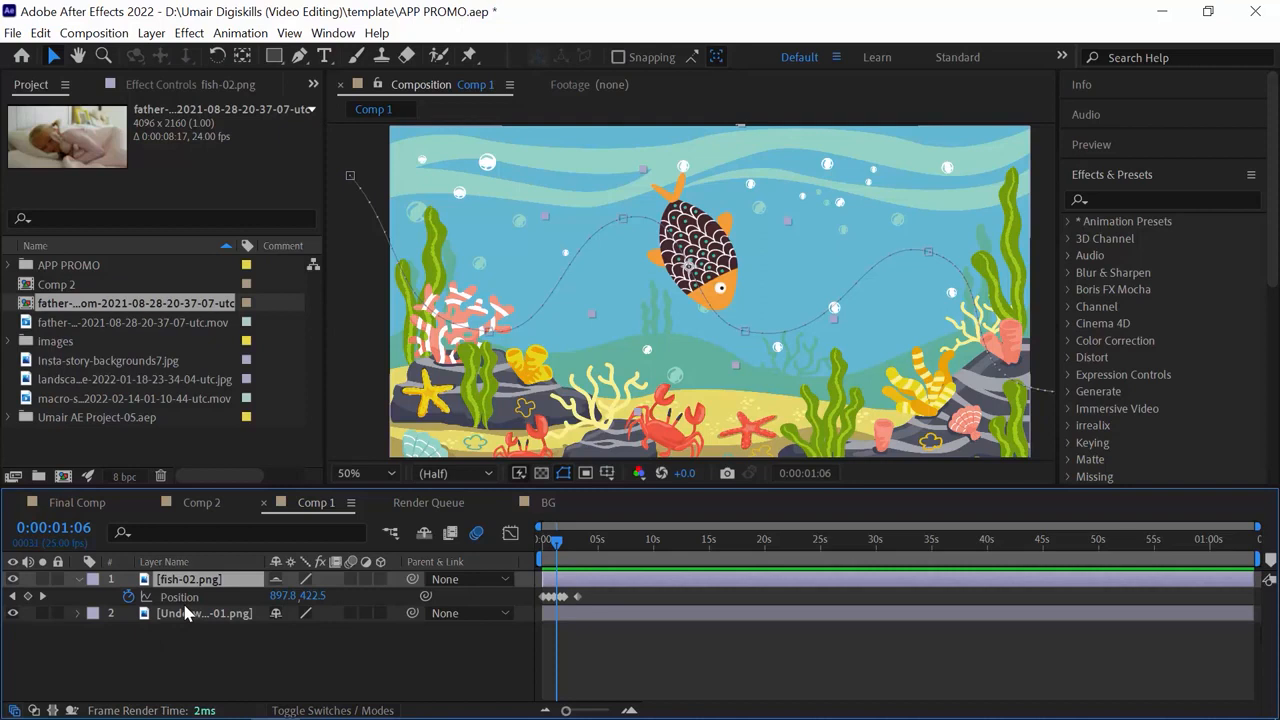
key(s)
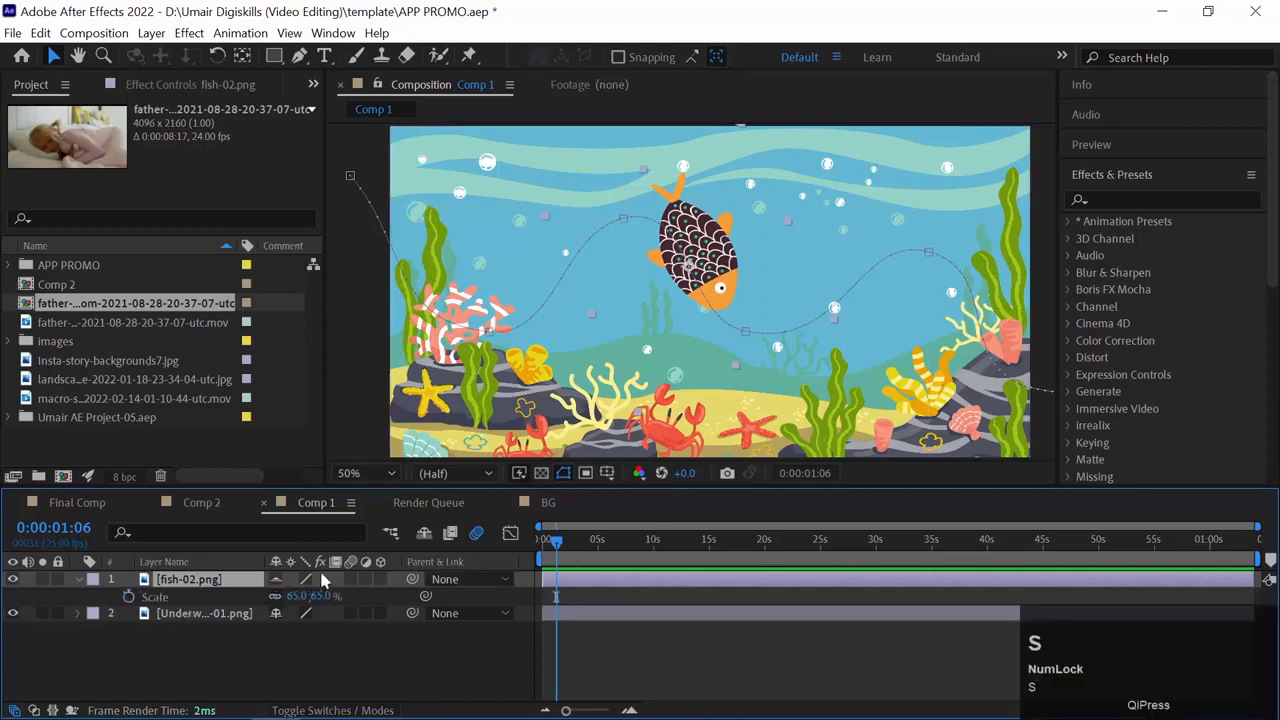
click(129, 596)
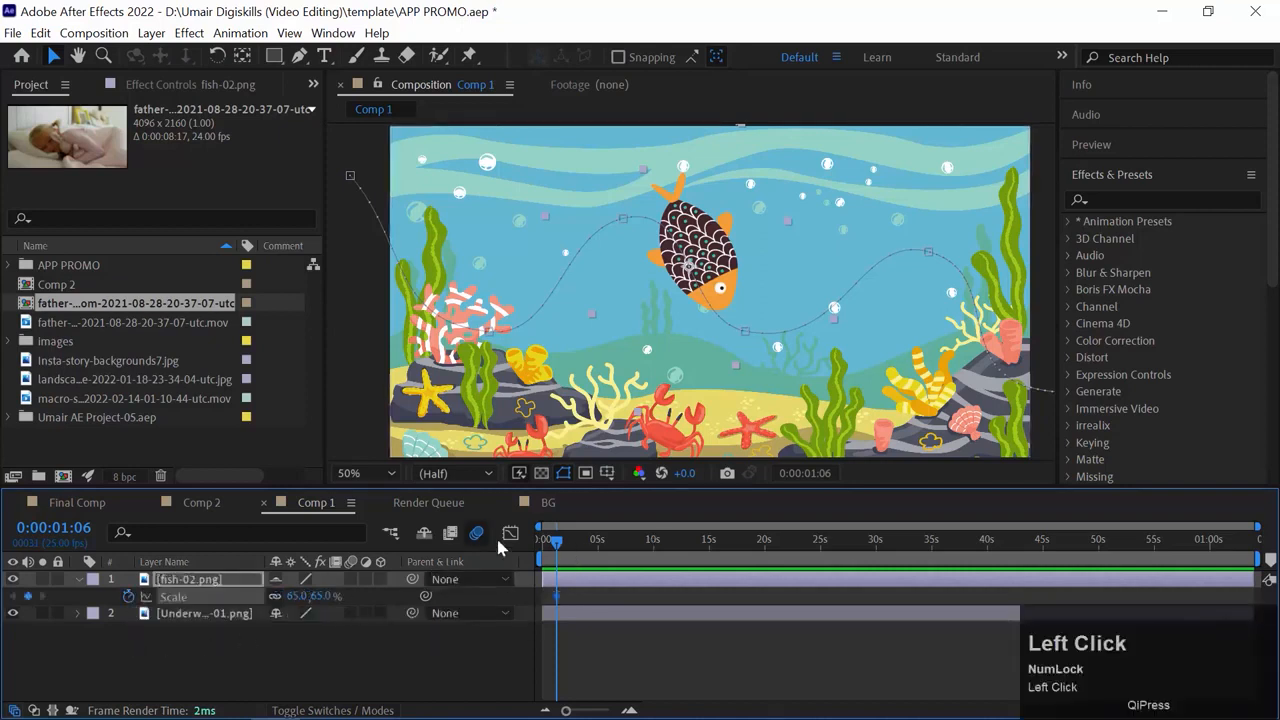
drag(577, 549, 571, 550)
drag(294, 600, 356, 592)
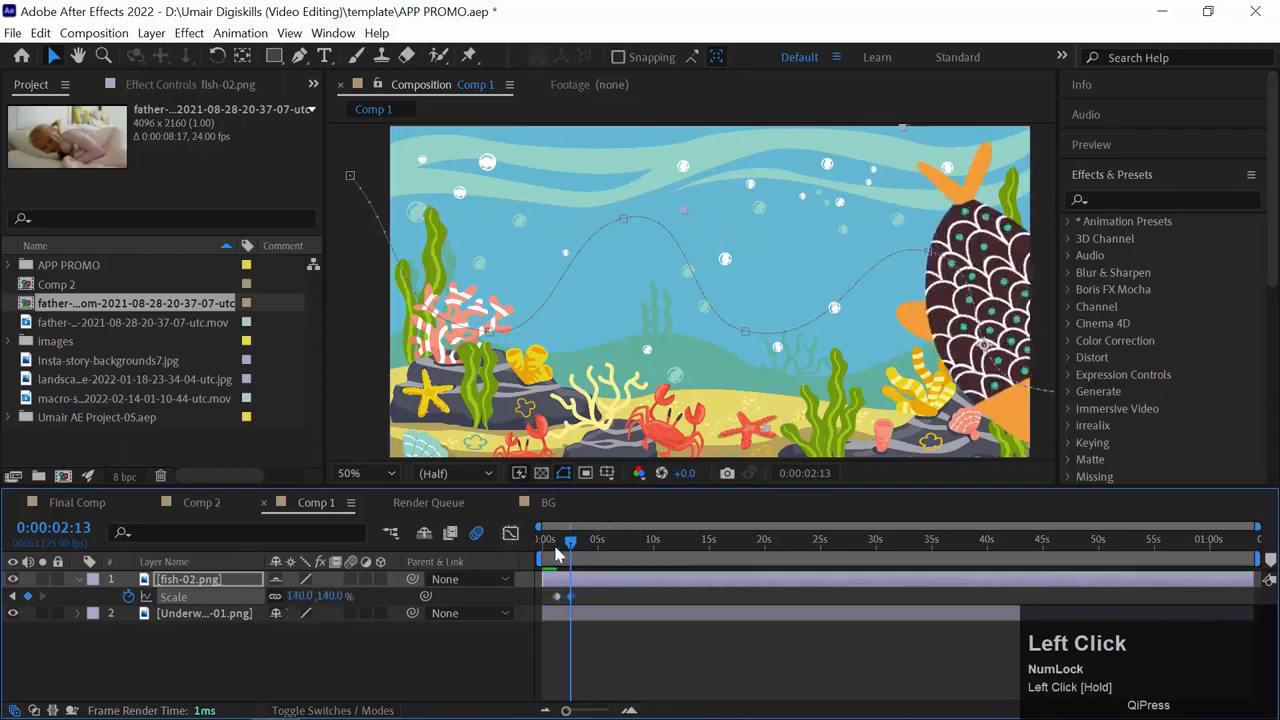
drag(571, 546, 560, 548)
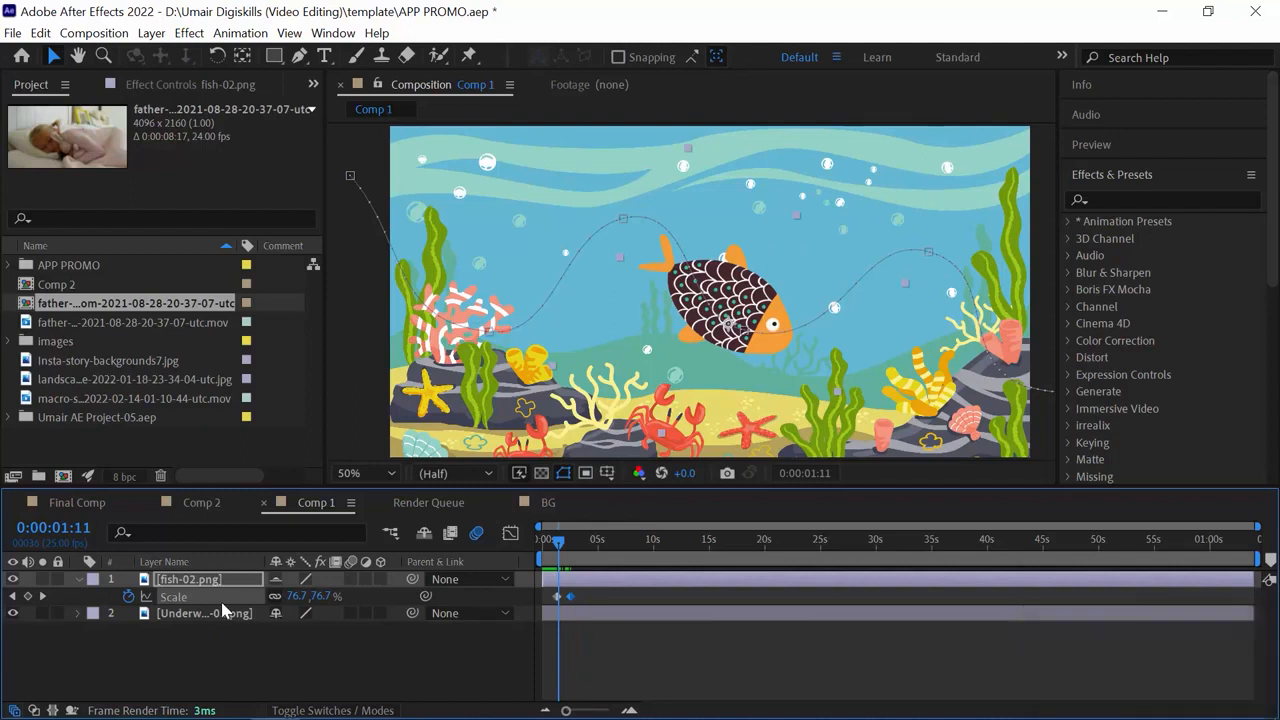
Toggle the display of only the keyframed properties on the fish-02.png layer.
key(u)
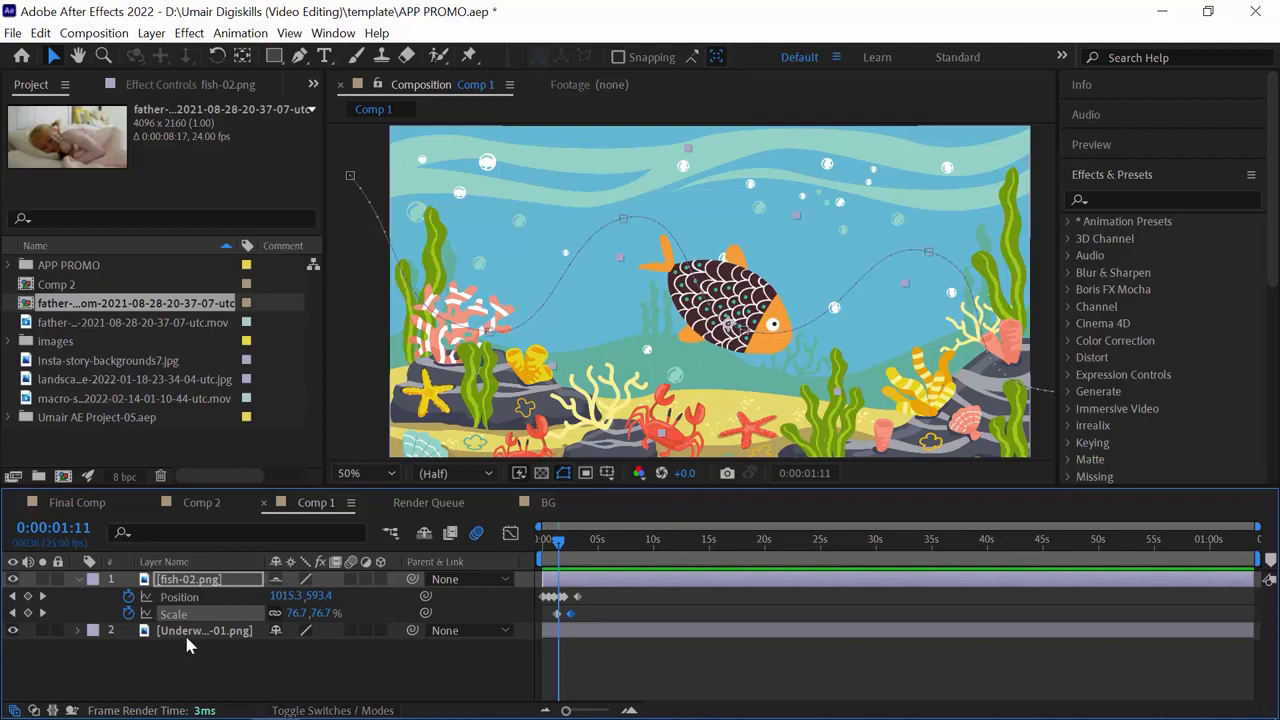
key(u)
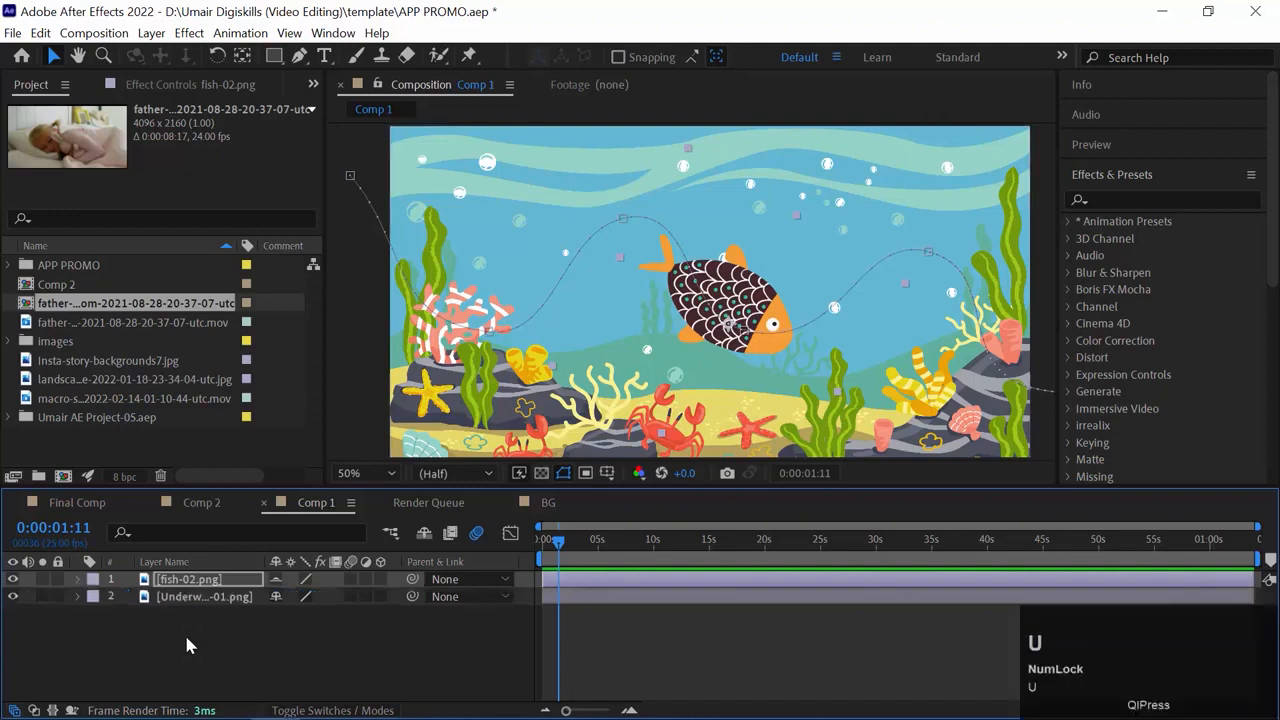
key(u)
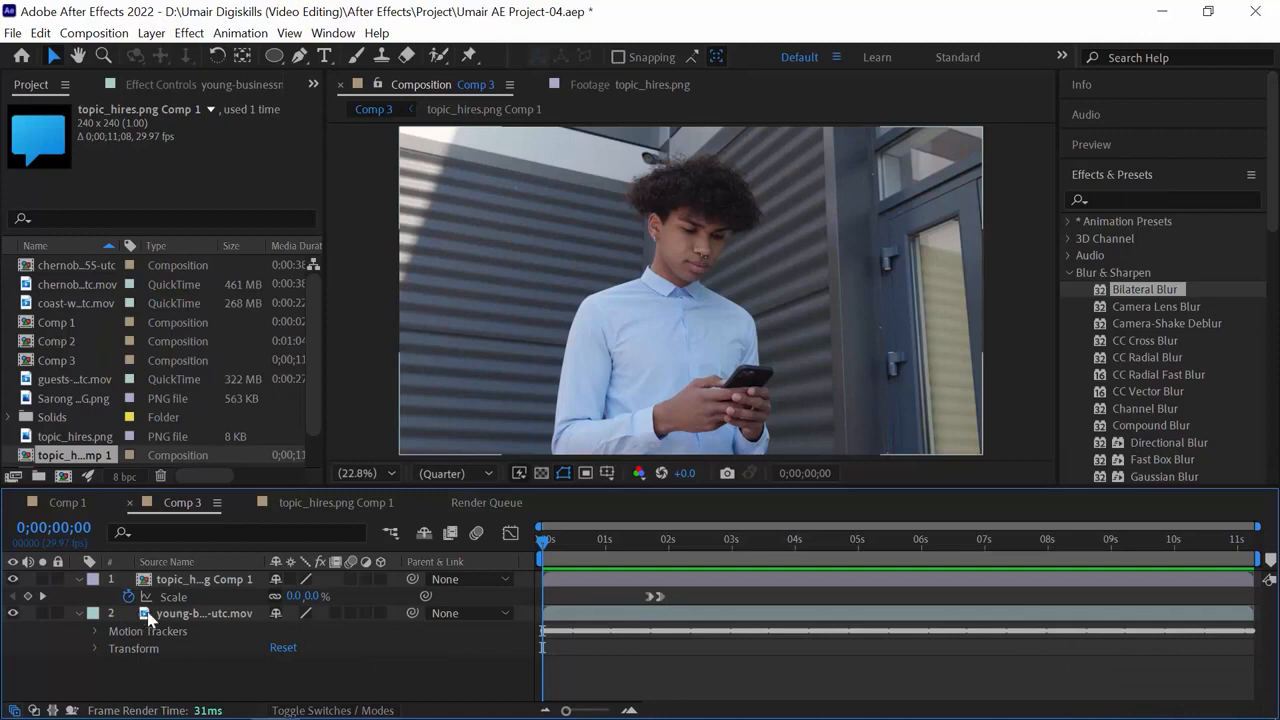
Draw a circular mask around the young man's head on the .mov footage layer in Comp 3 with the Ellipse tool.
click(147, 617)
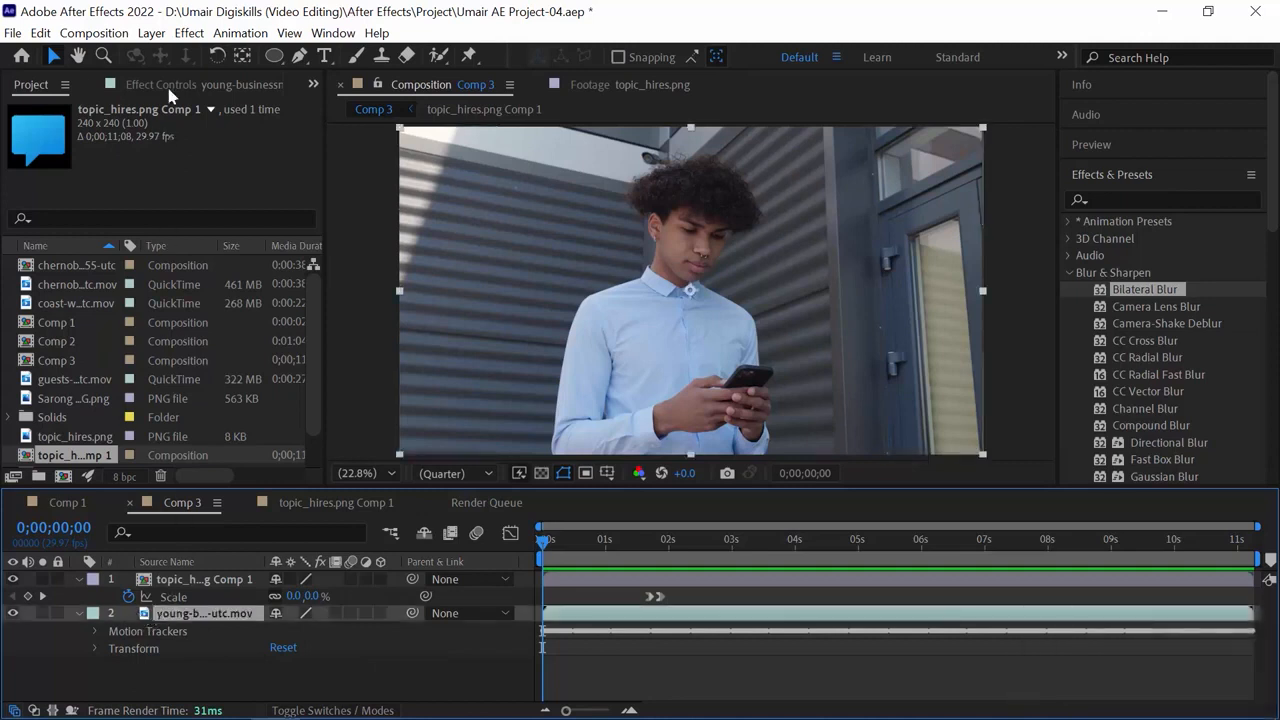
click(274, 56)
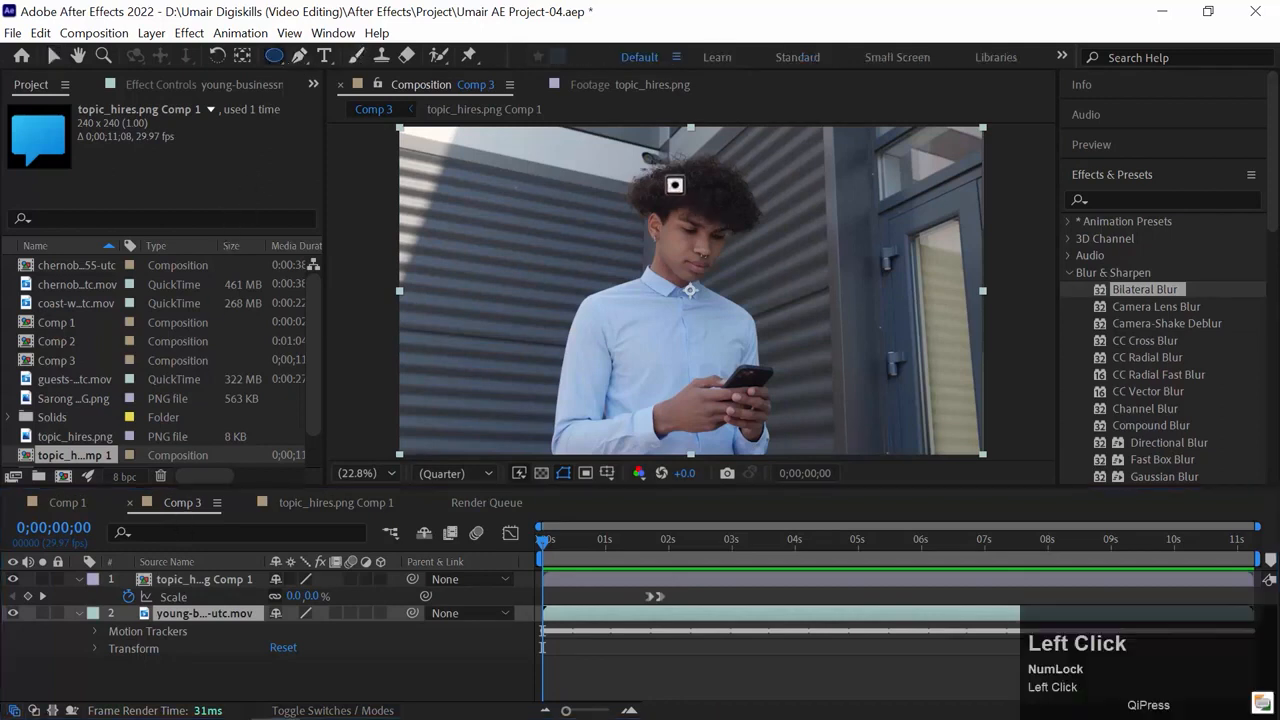
drag(626, 158, 737, 291)
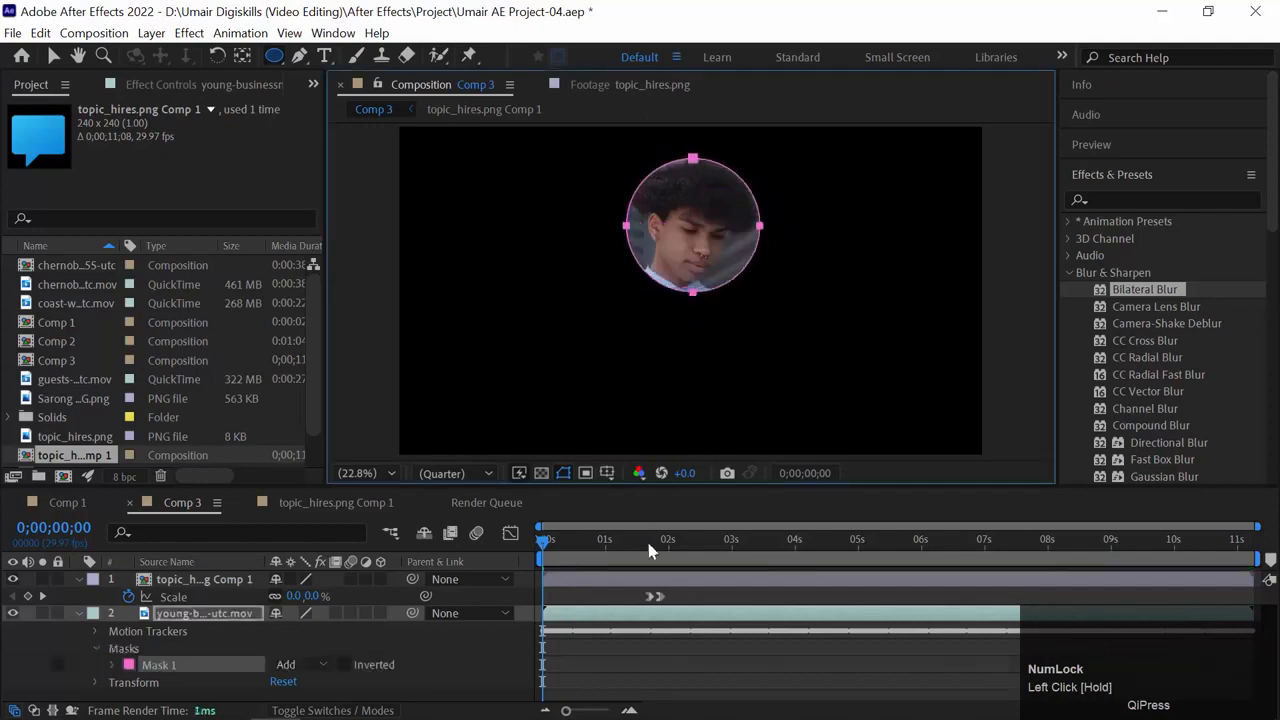
key(ctrl+z)
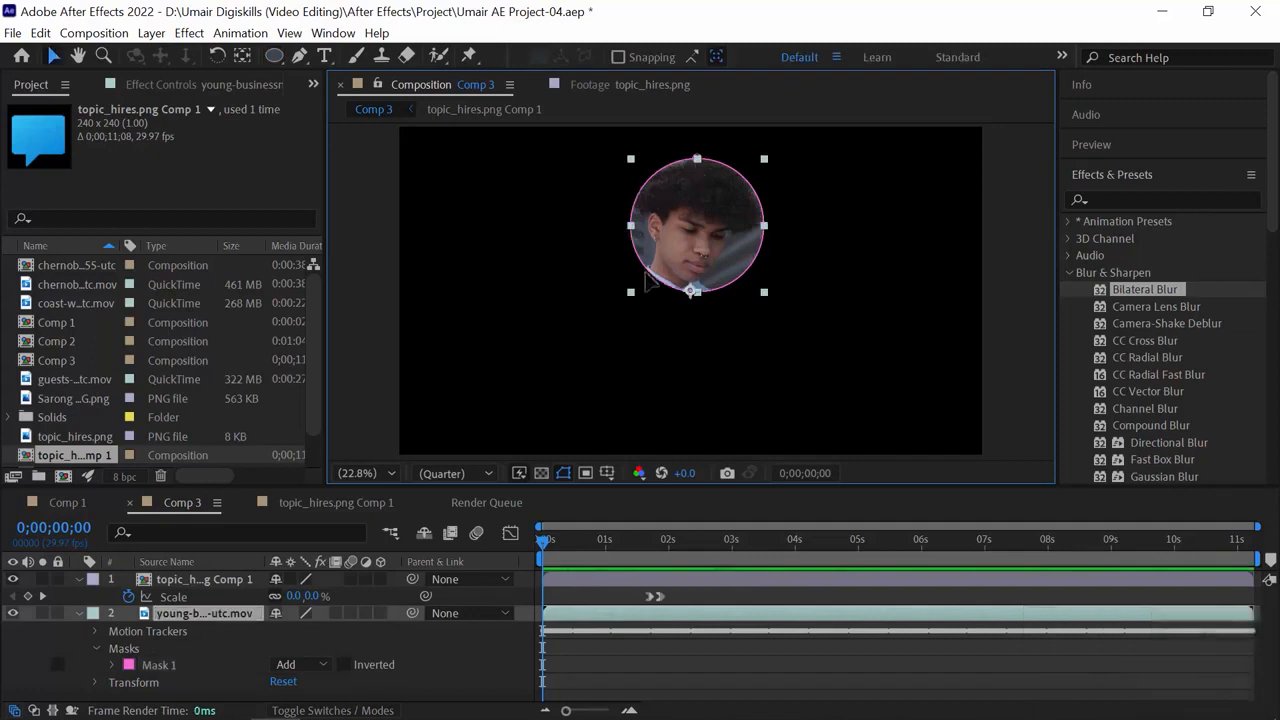
Try pulling the circular mask's left and top points outward one at a time, undoing each change.
drag(631, 228, 581, 228)
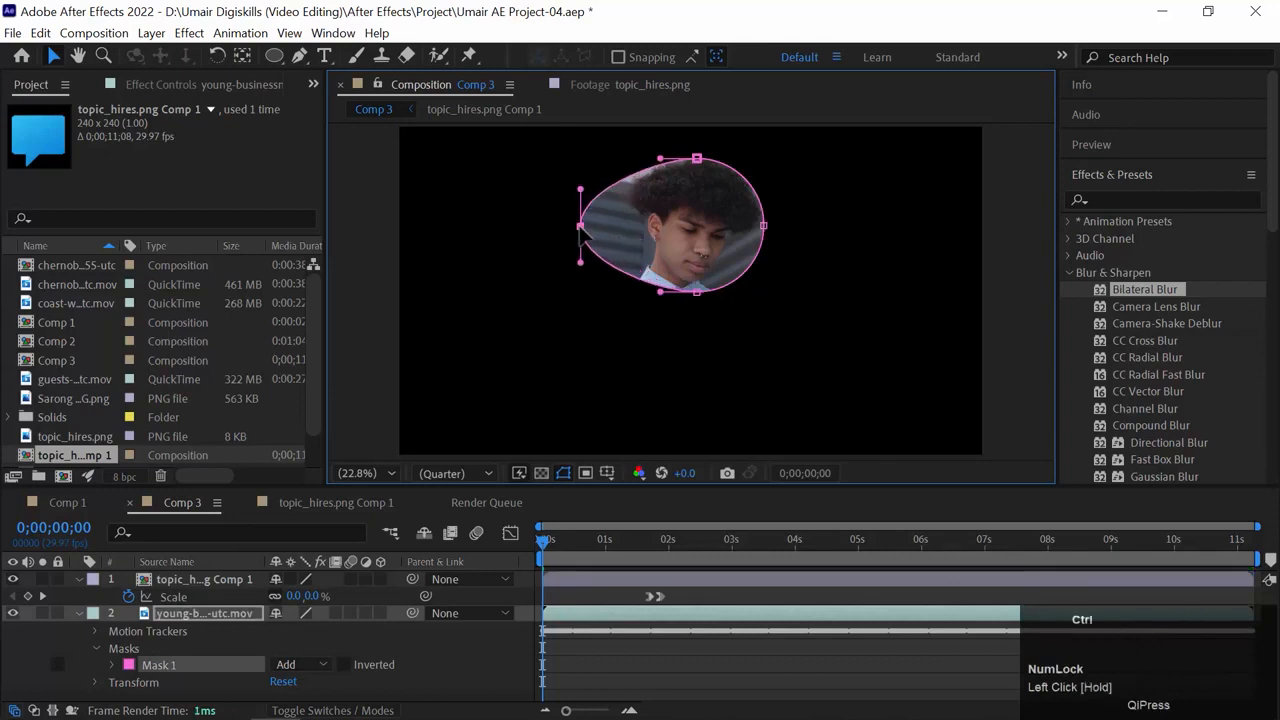
key(ctrl+z)
click(697, 158)
drag(697, 158, 695, 142)
key(ctrl+z)
Try stretching the mask's top, left and right points outward individually, and undo the changes back to the circle.
click(697, 158)
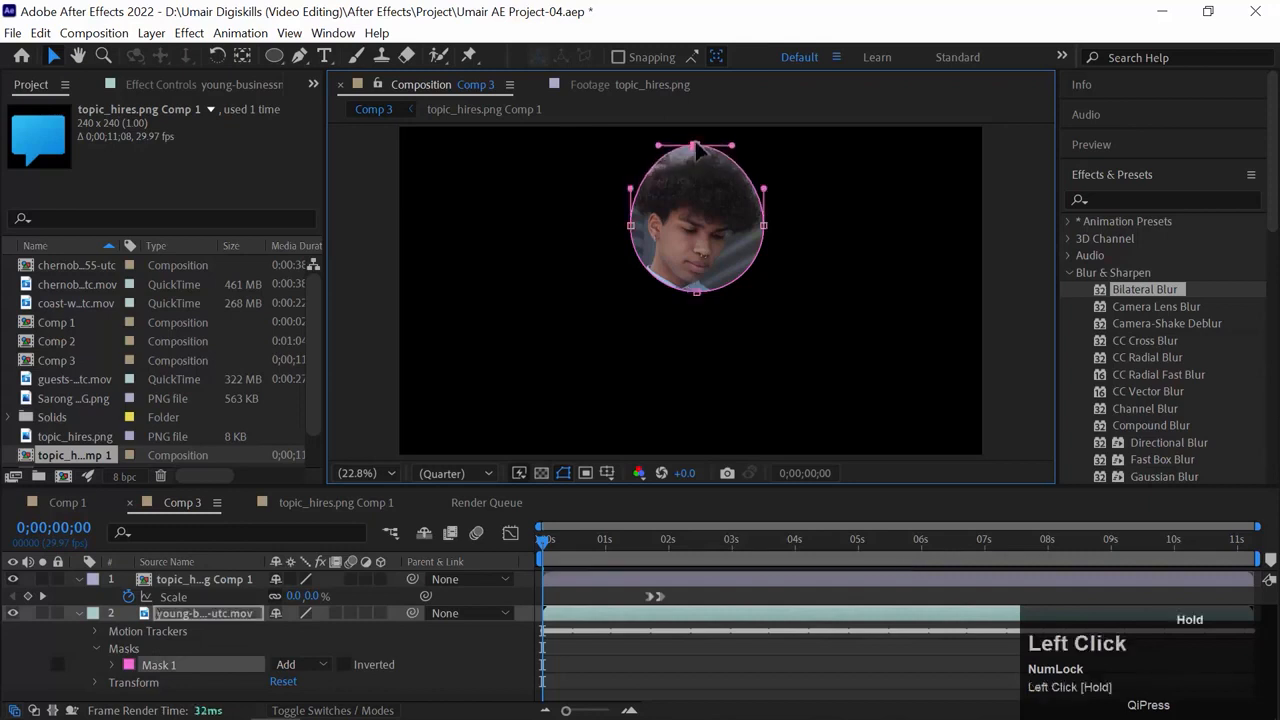
drag(630, 225, 607, 225)
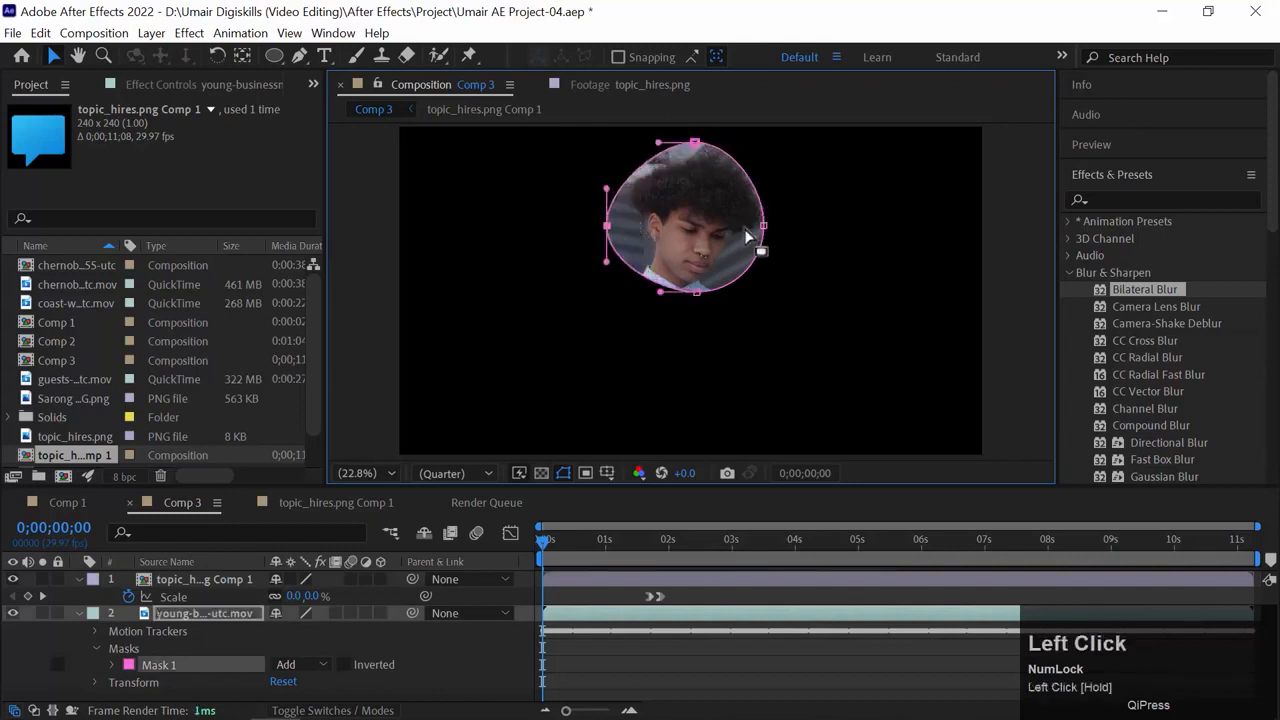
drag(764, 225, 776, 225)
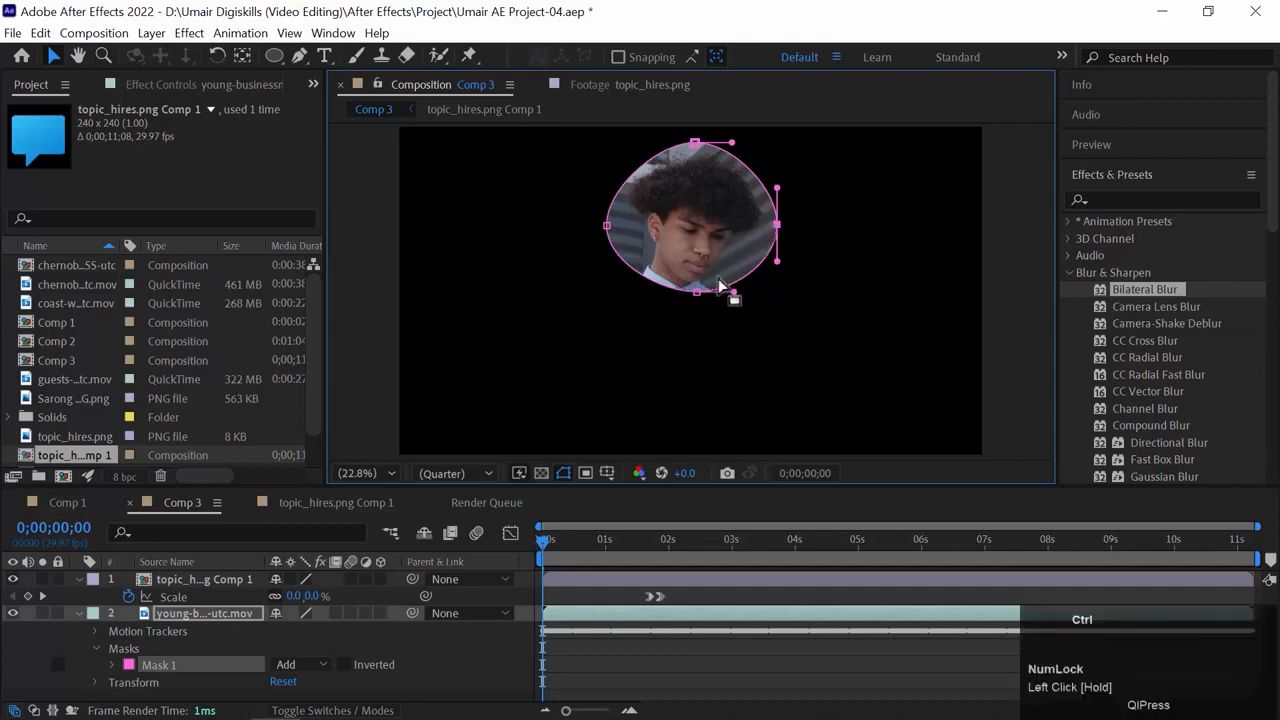
key(ctrl+z)
key(ctrl+z)
key(ctrl+z)
key(ctrl+z)
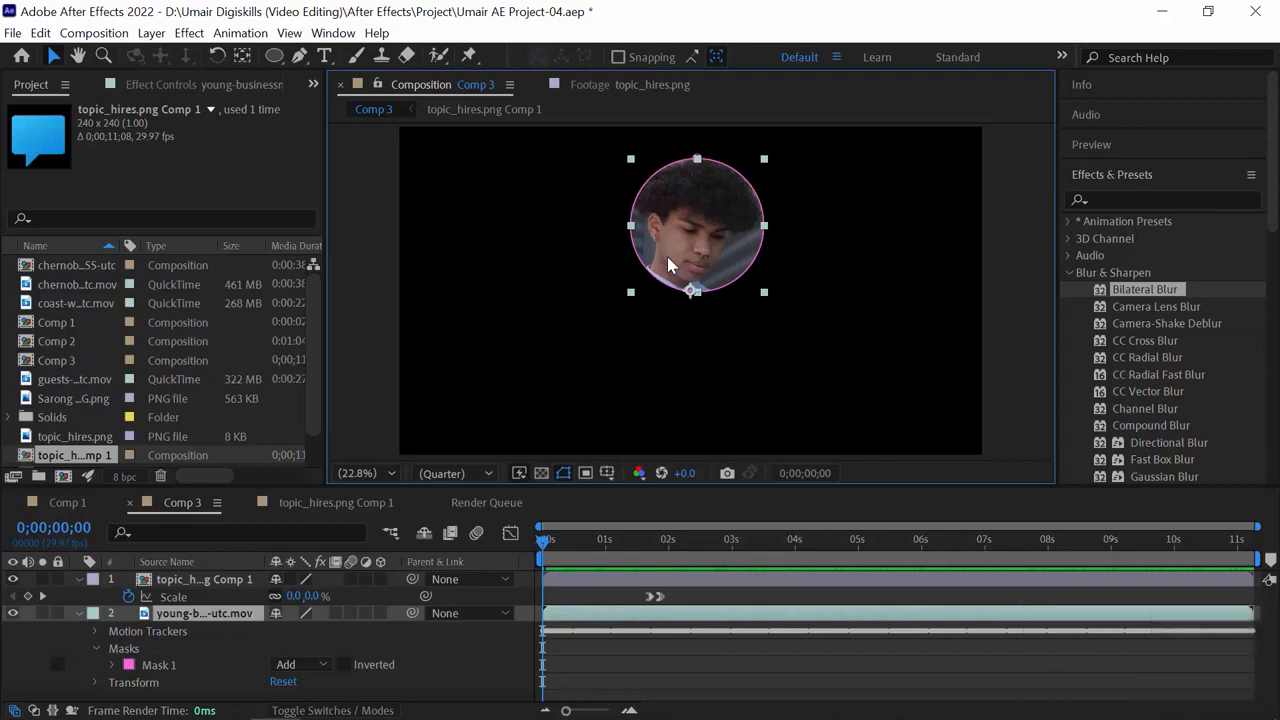
Move the whole circular mask sideways without changing its shape, and reposition it slightly higher around the man's head.
key(alt)
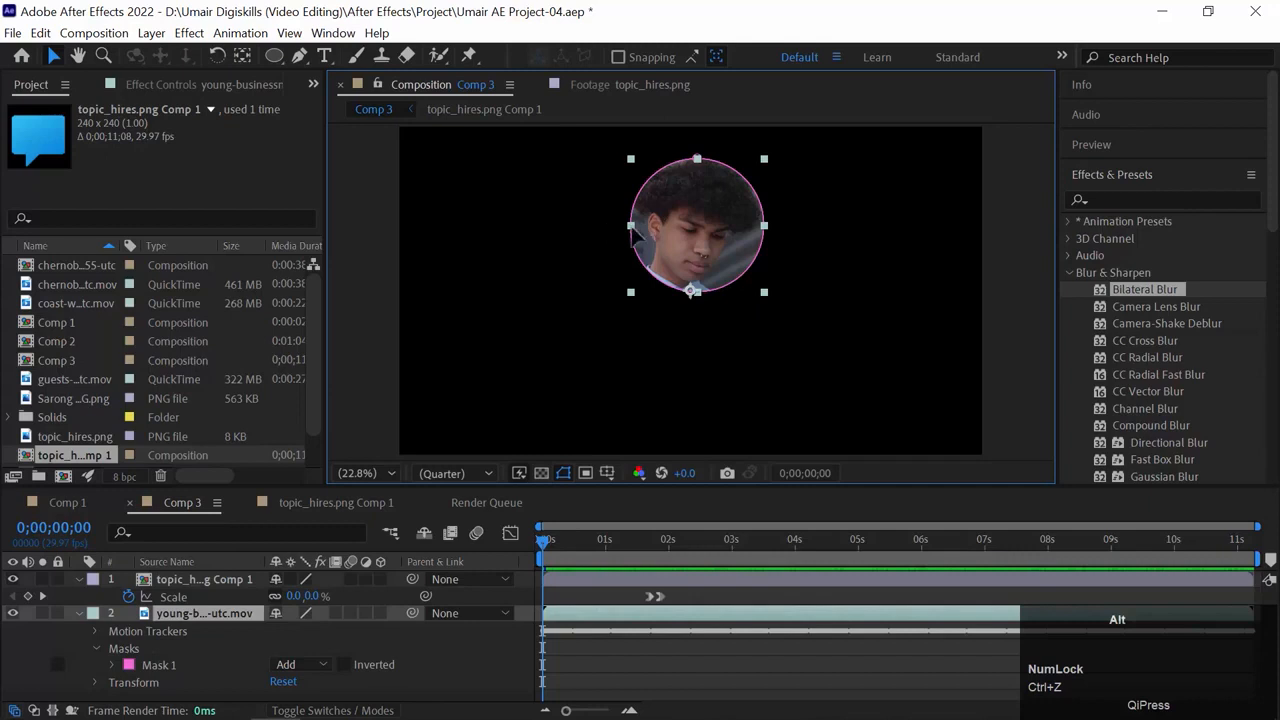
drag(631, 228, 594, 228)
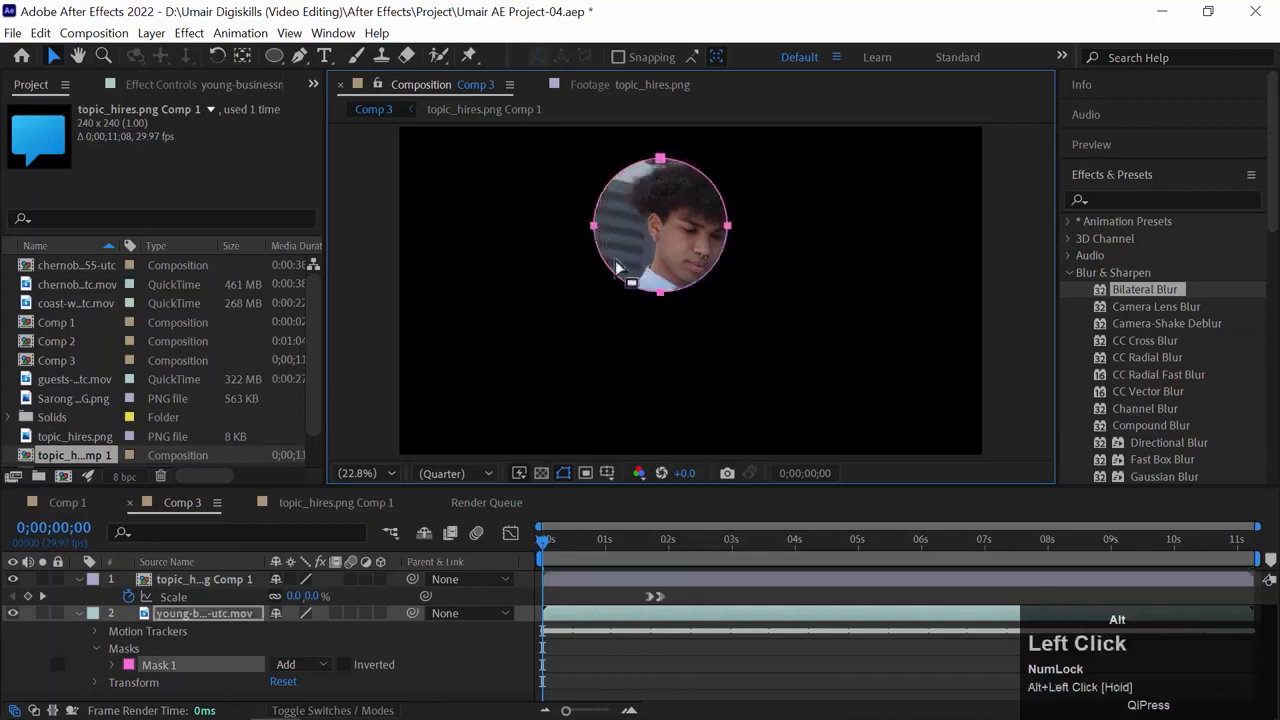
drag(713, 222, 750, 228)
drag(697, 167, 700, 155)
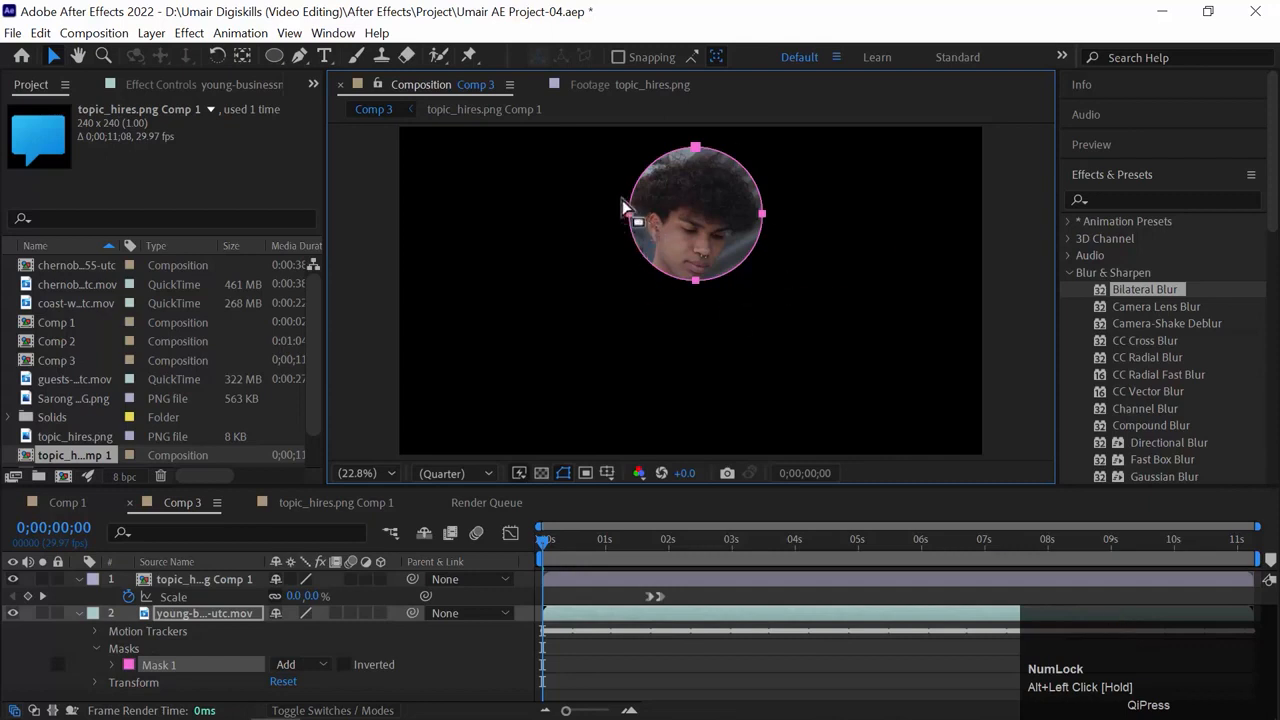
Reshape the mask around the man's head by pulling its left and bottom points outward.
click(640, 224)
drag(630, 214, 605, 213)
drag(697, 284, 696, 297)
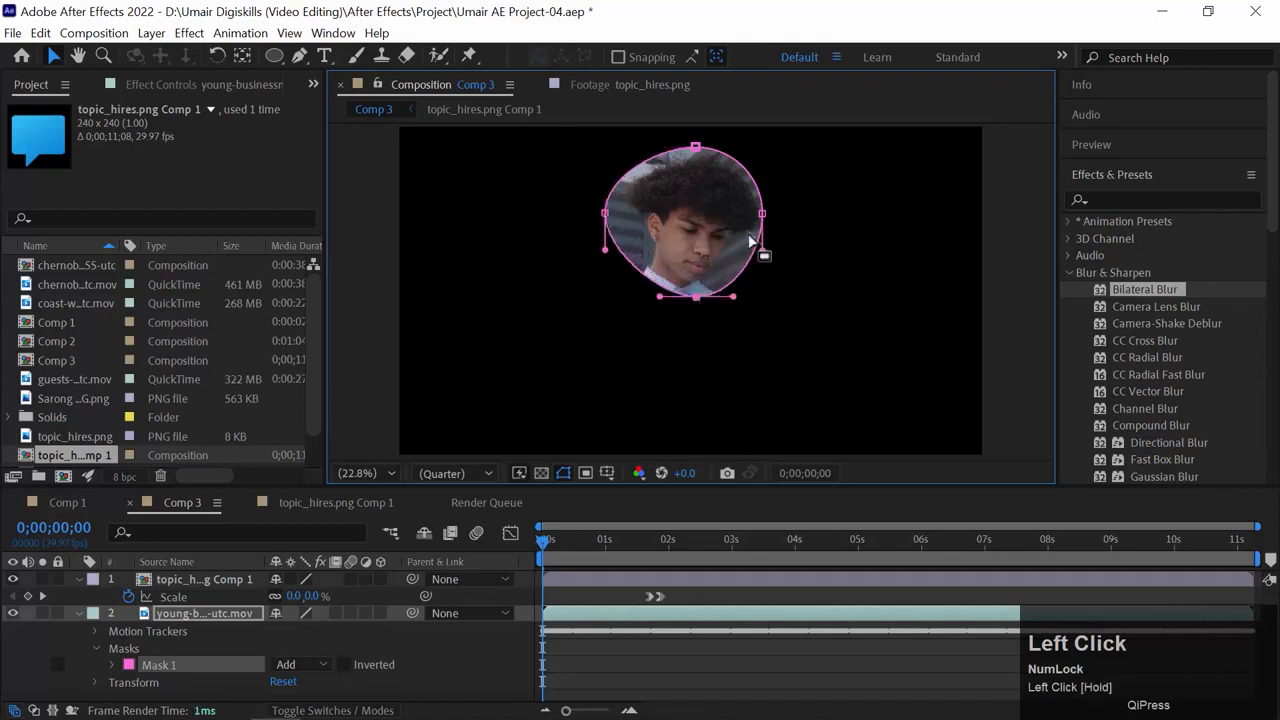
Enlarge the mask around the man's head by pulling its right and top points outward.
drag(763, 214, 782, 213)
drag(697, 148, 697, 132)
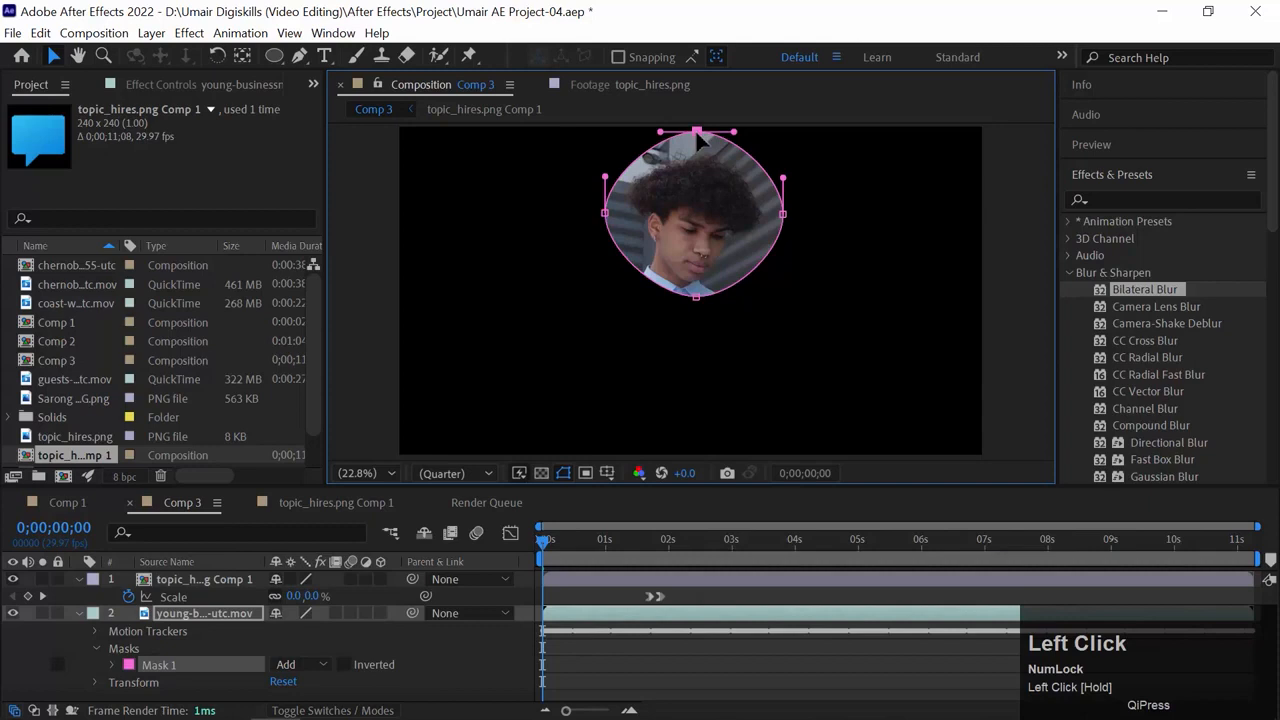
key(v)
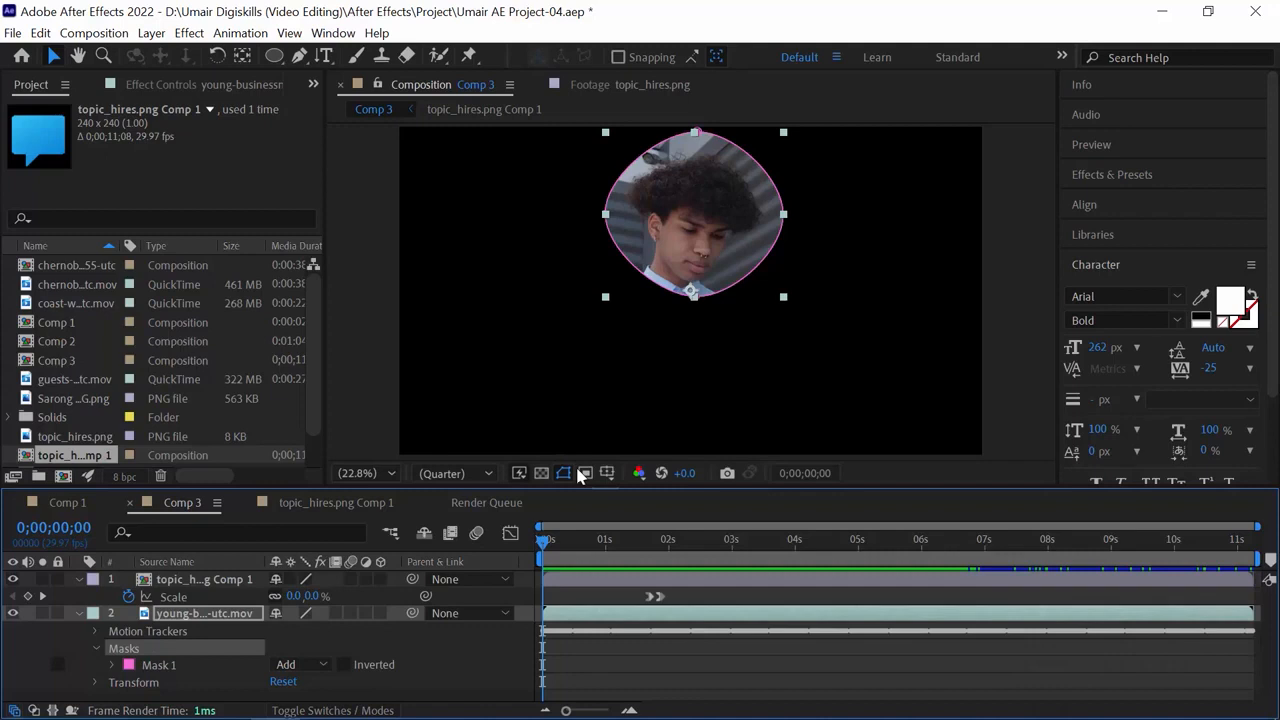
Free-transform the whole of Mask 1, stretching it slightly and repositioning it around the man's head.
click(174, 666)
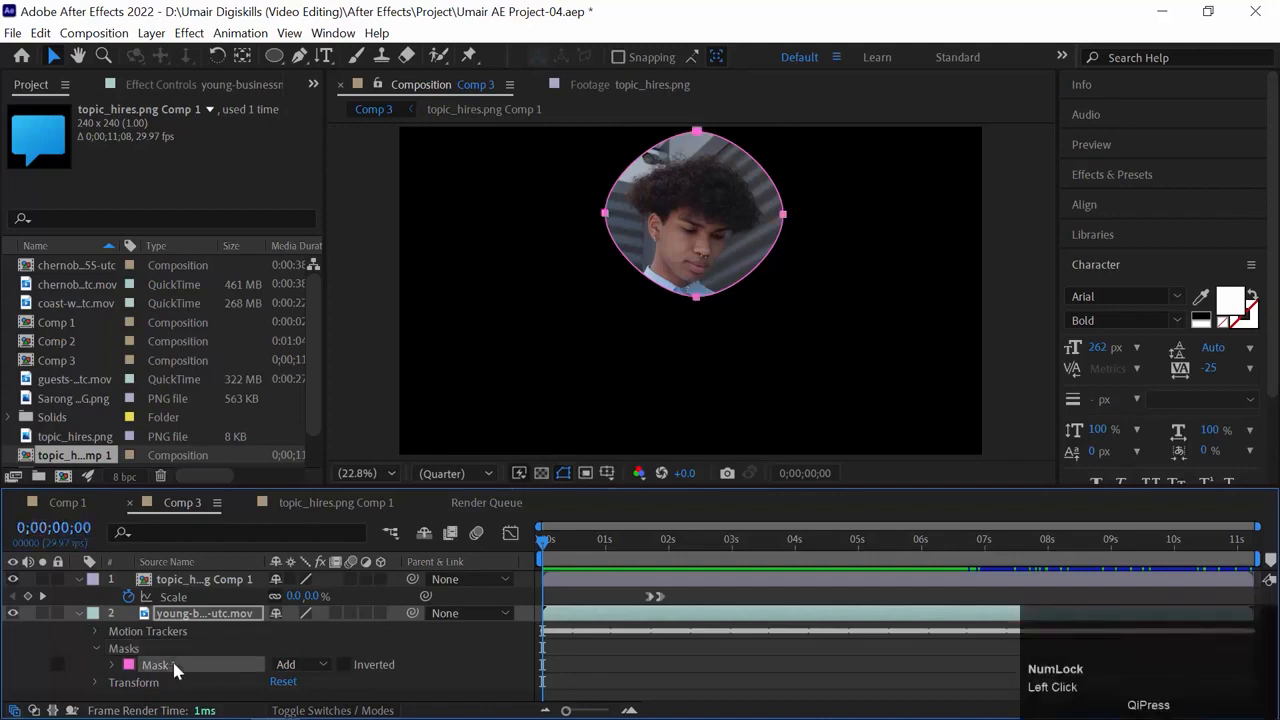
key(ctrl+t)
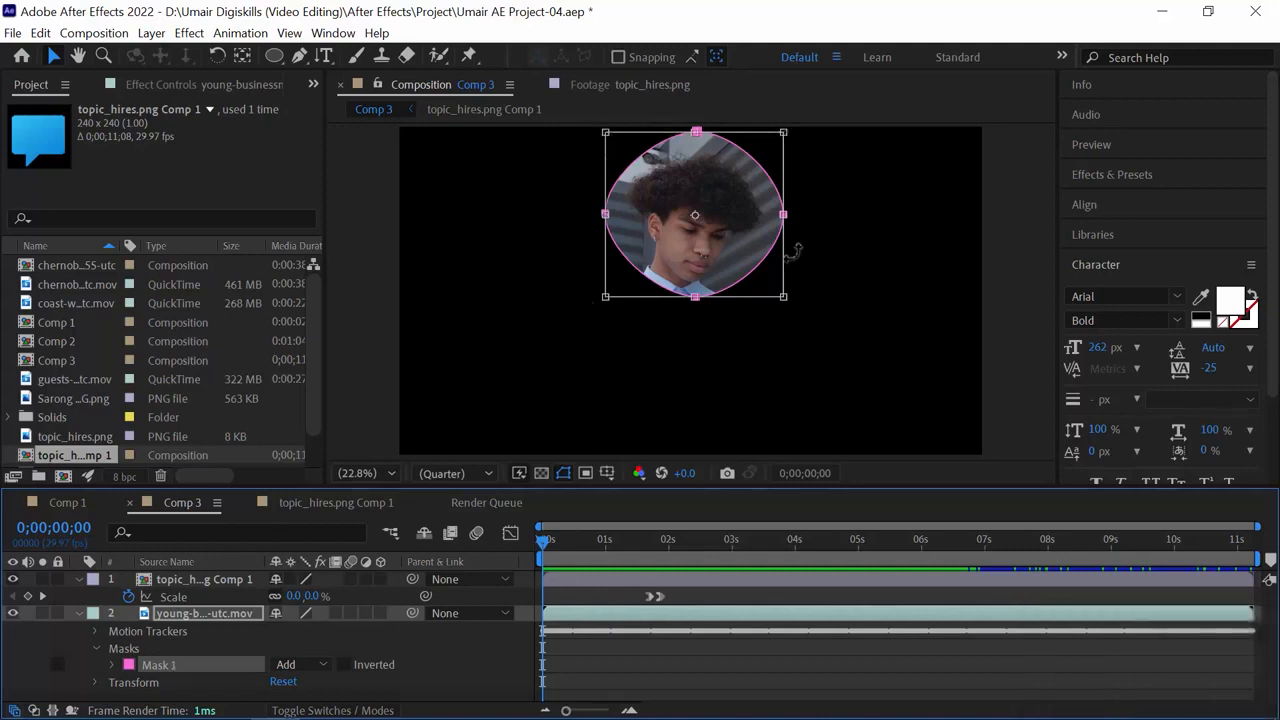
mouse_move(605, 297)
mouse_down()
mouse_move(529, 374)
mouse_move(640, 289)
mouse_move(603, 309)
mouse_up()
drag(703, 228, 752, 236)
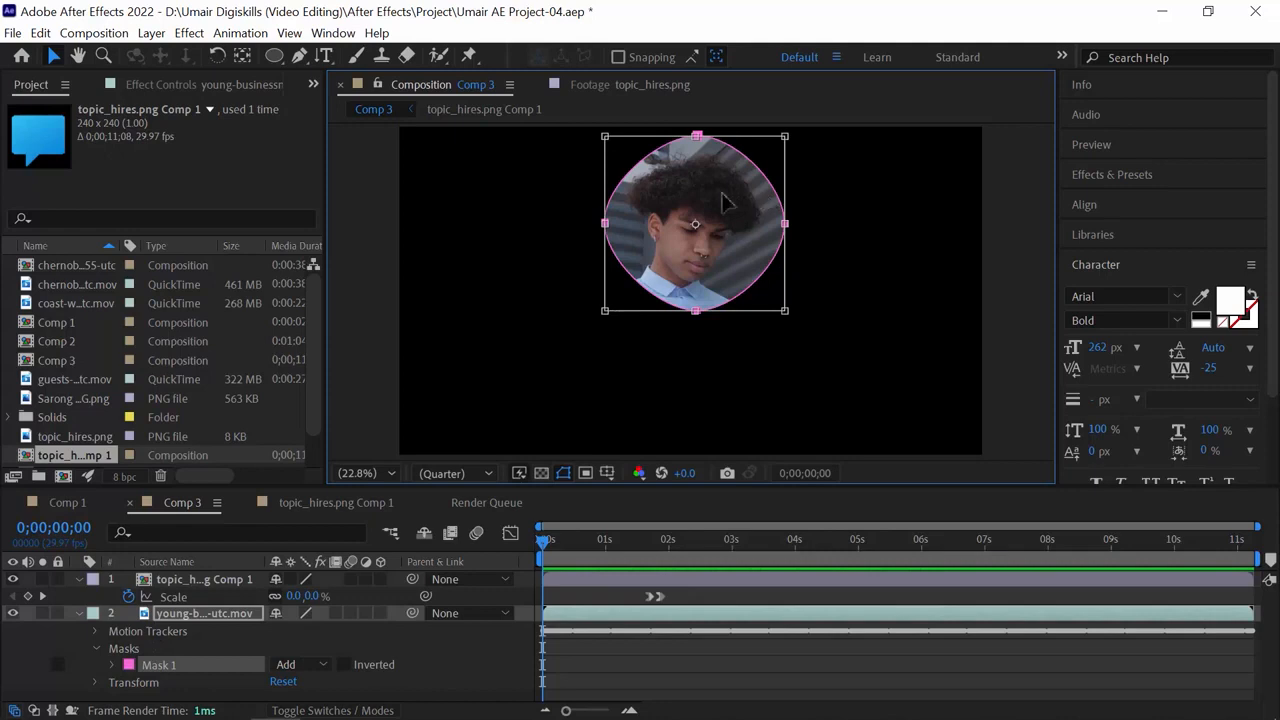
drag(725, 193, 760, 155)
drag(657, 211, 682, 186)
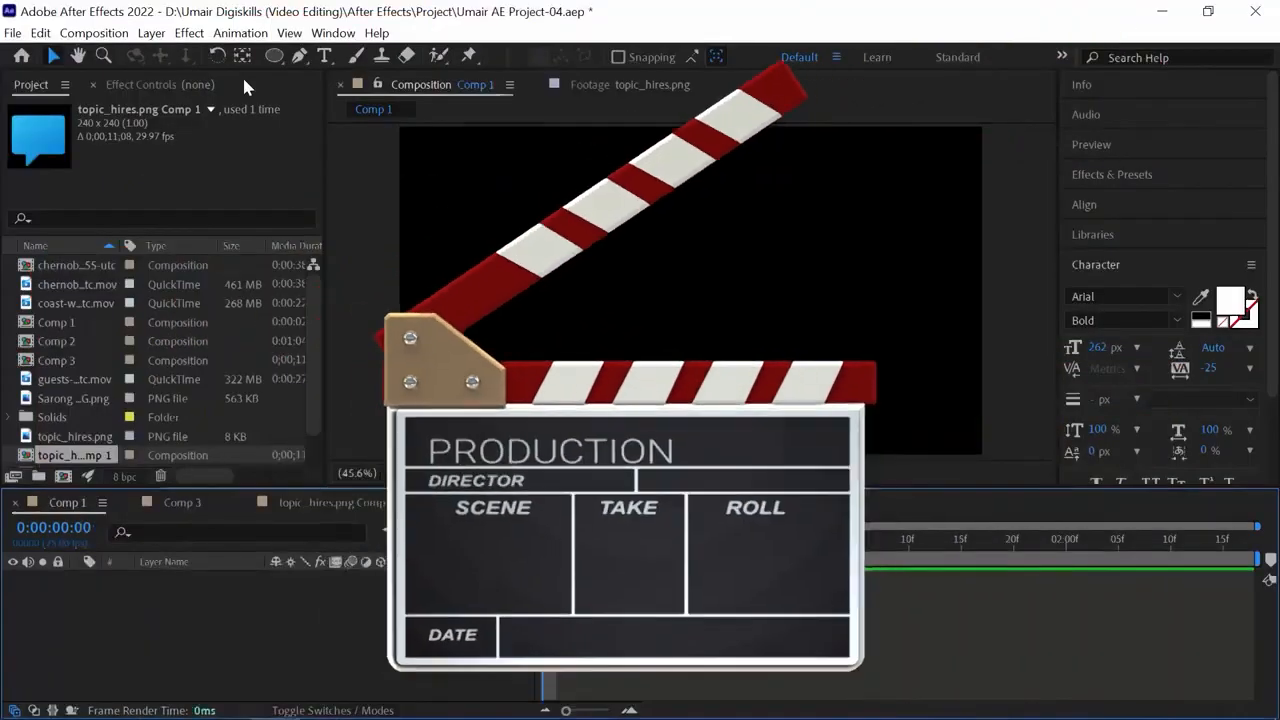
Add a text layer reading "DIGISKILLS" in Comp 1.
click(325, 57)
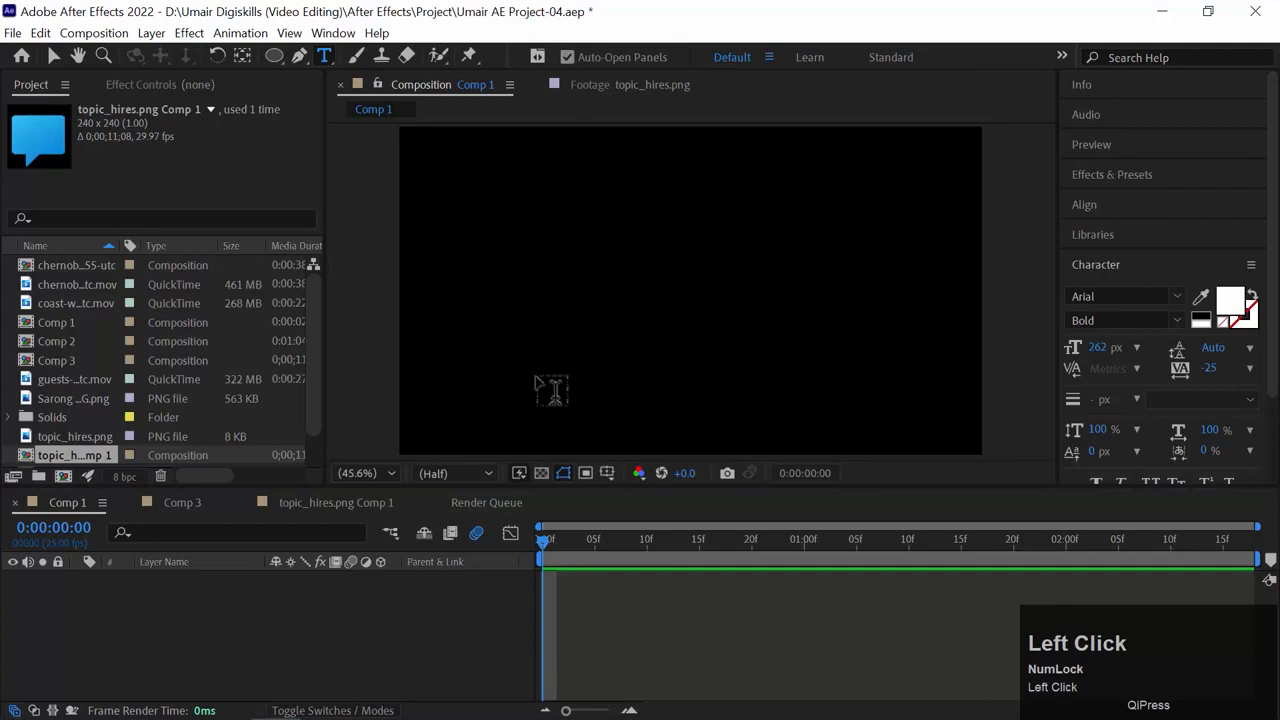
click(539, 310)
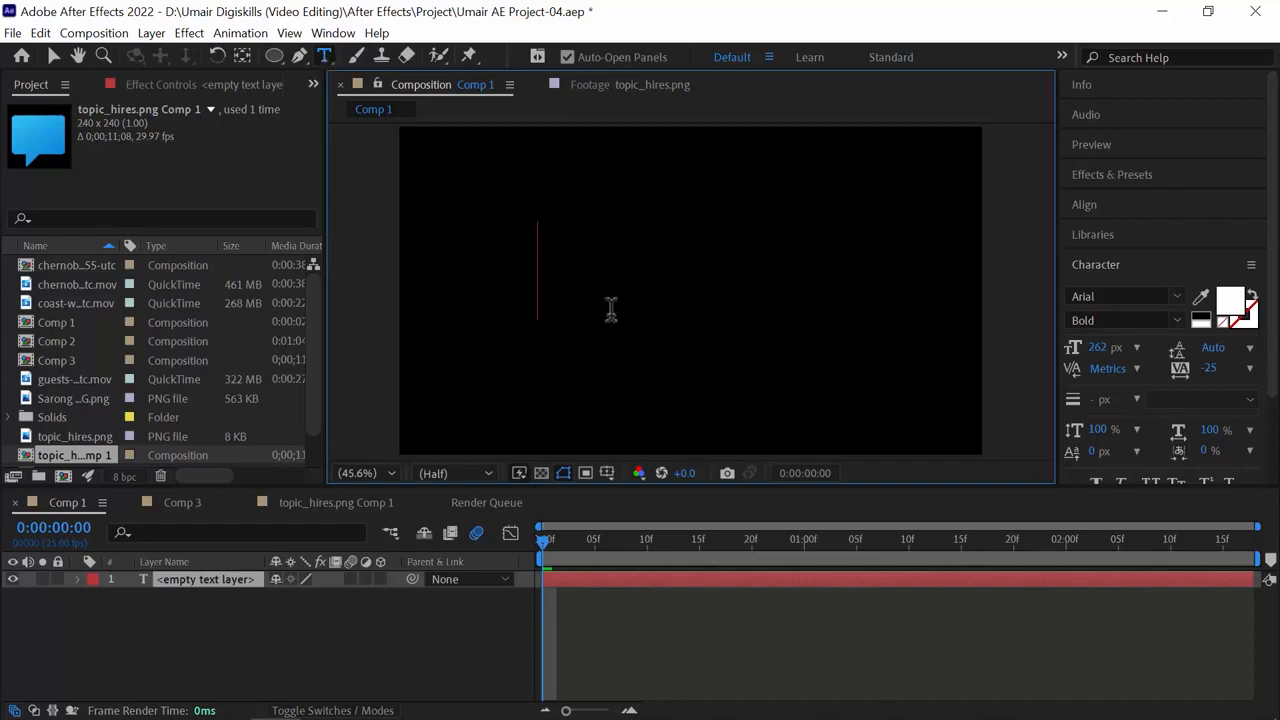
key(Caps_Lock)
text(DI)
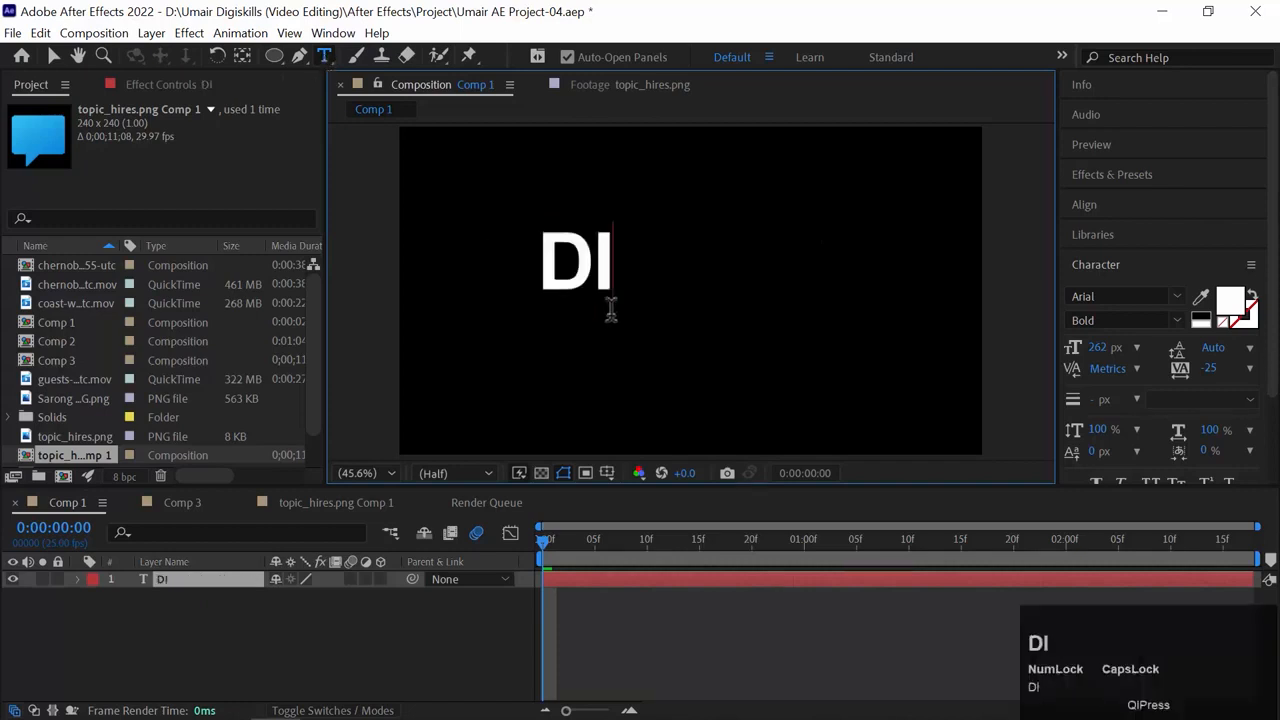
text(GISKILLS)
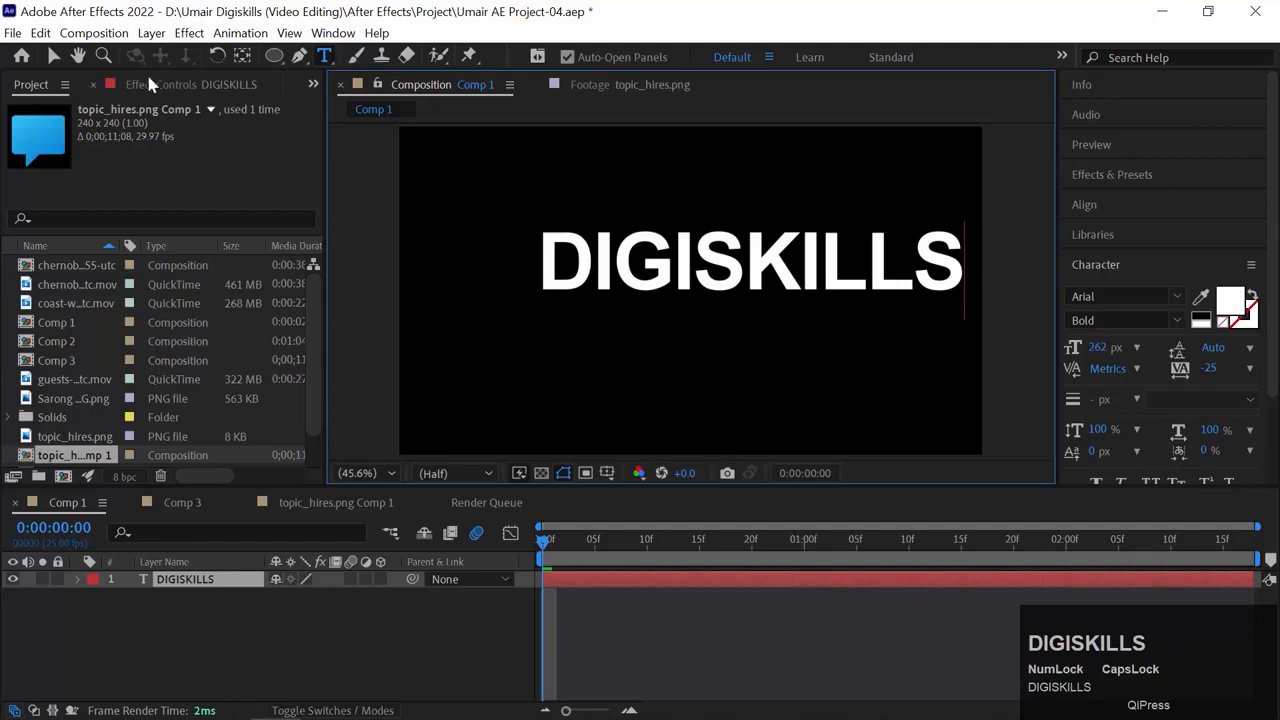
click(53, 55)
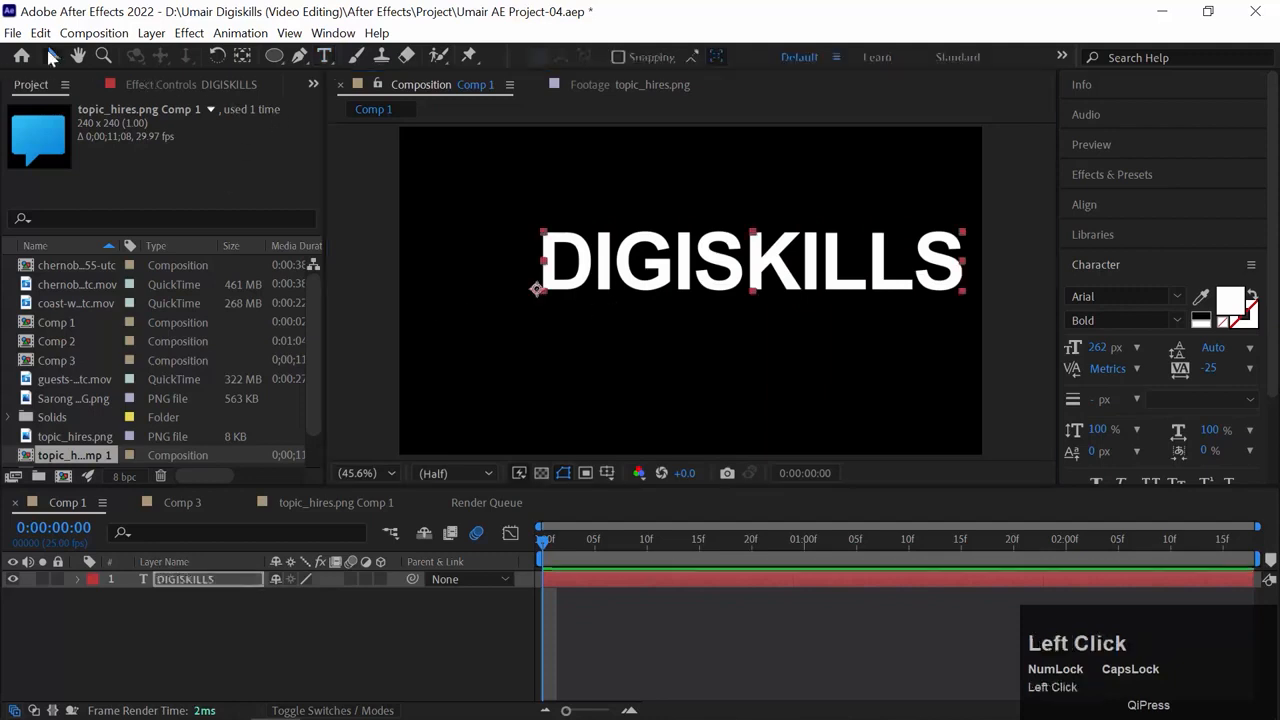
Center the DIGISKILLS text horizontally and vertically in the composition.
click(1083, 205)
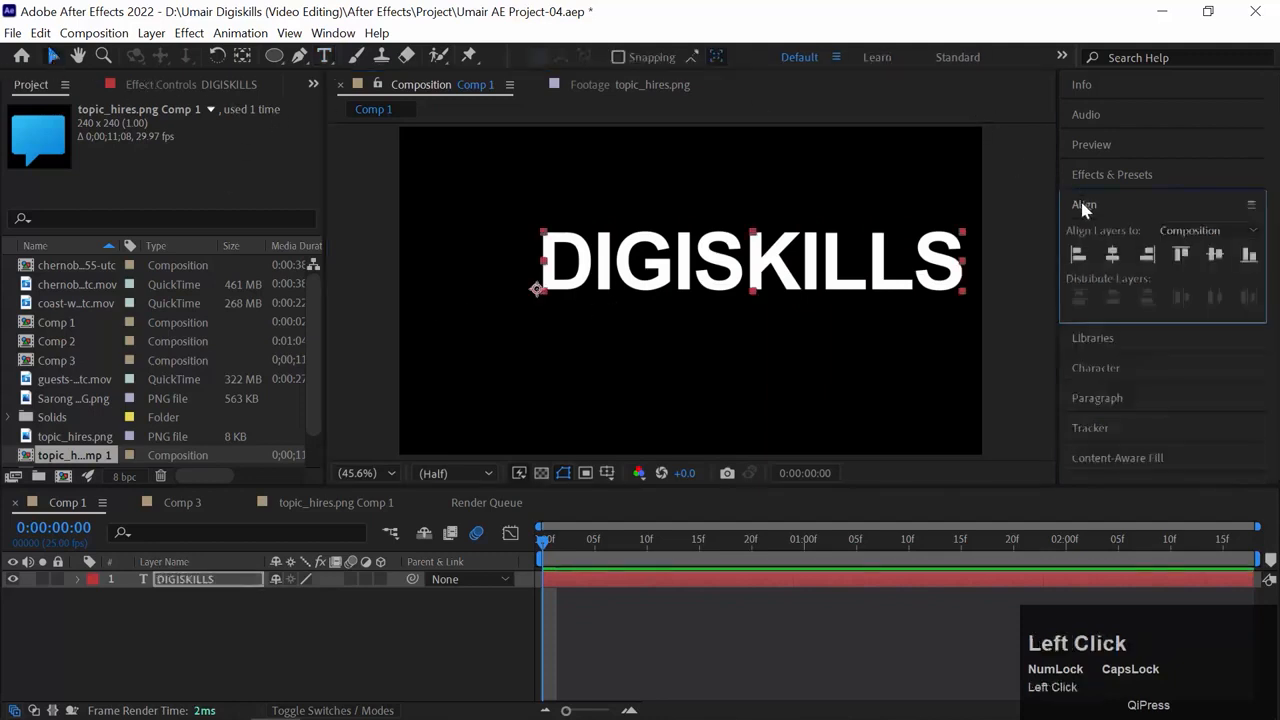
click(1112, 256)
click(1216, 256)
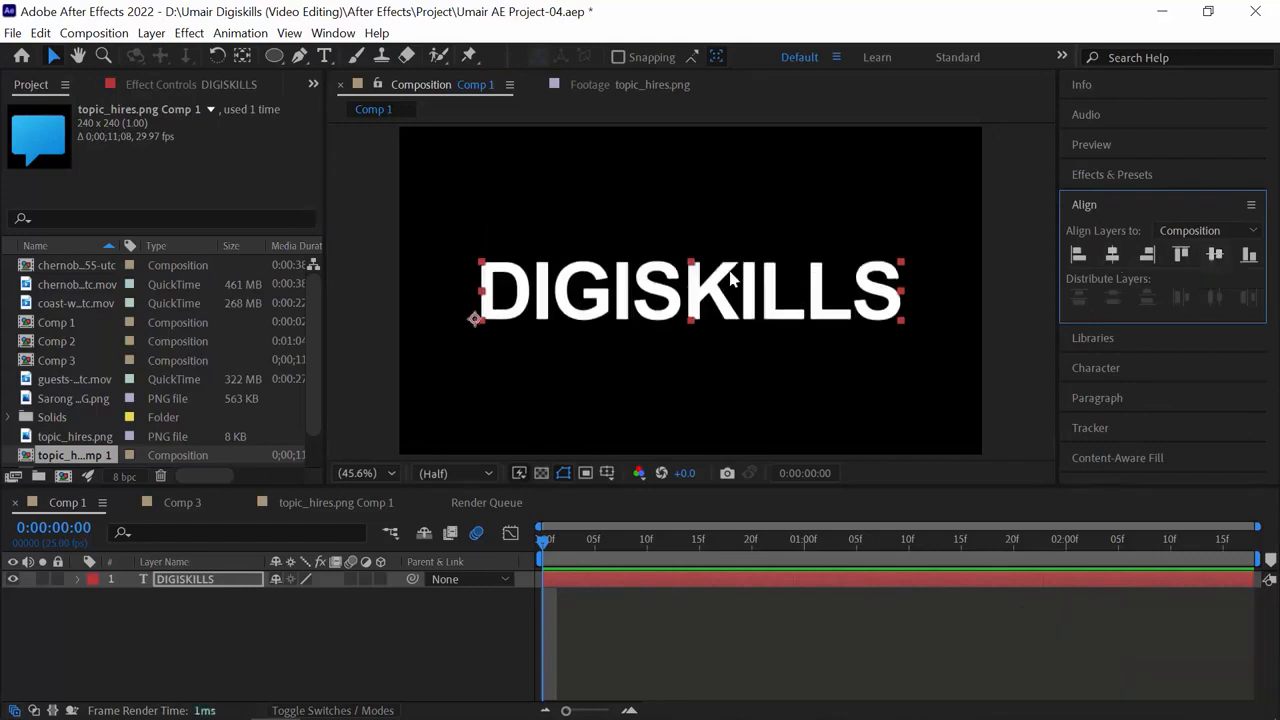
Create shapes from the DIGISKILLS text layer.
double_click(548, 290)
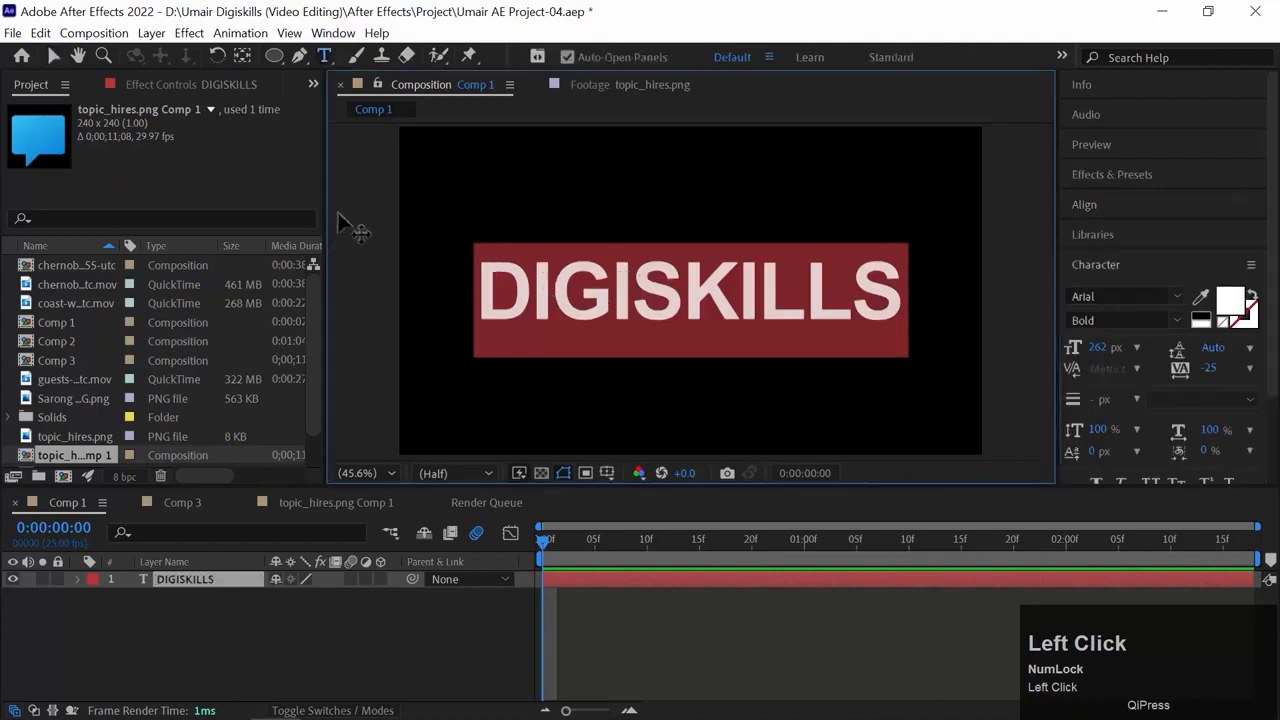
click(53, 56)
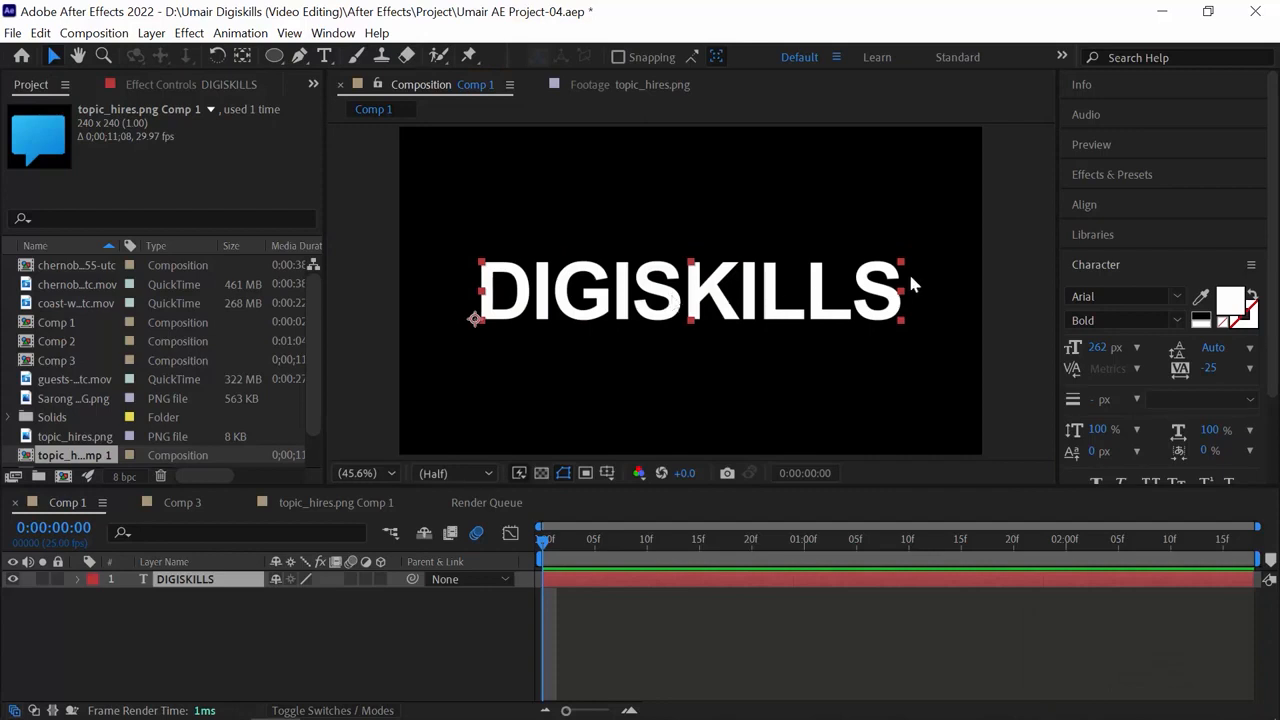
right_click(648, 289)
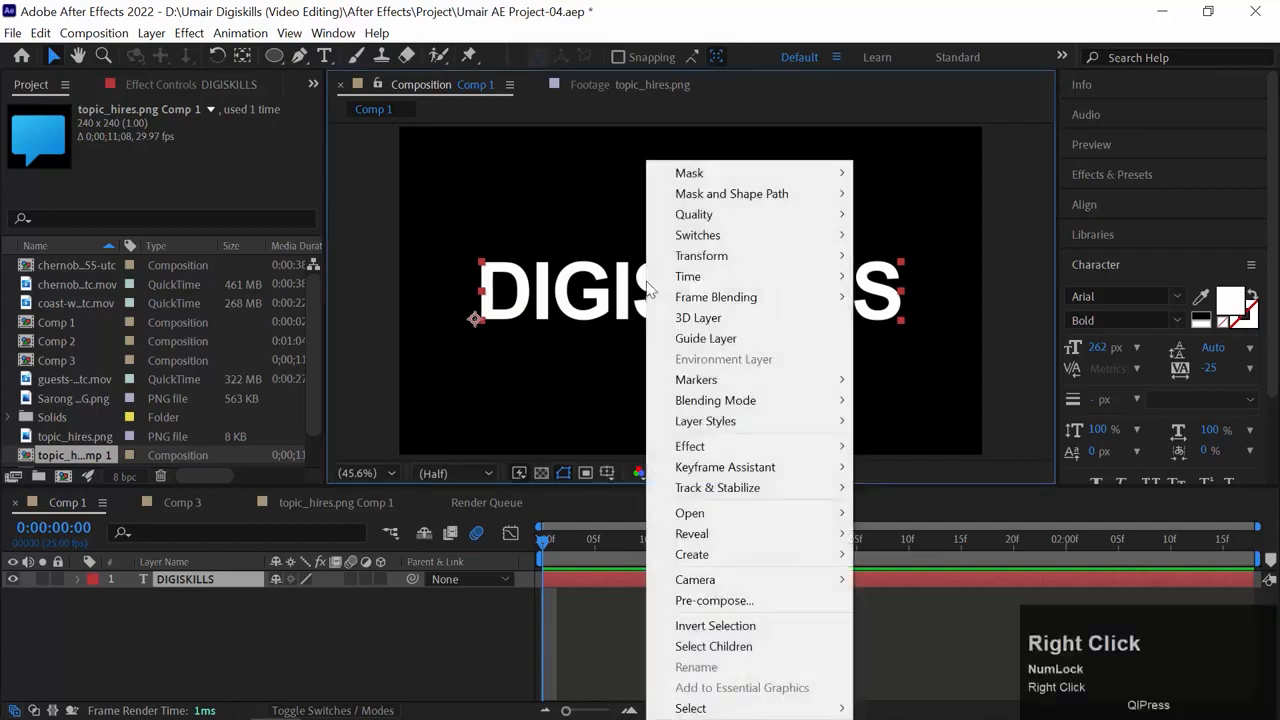
mouse_move(820, 555)
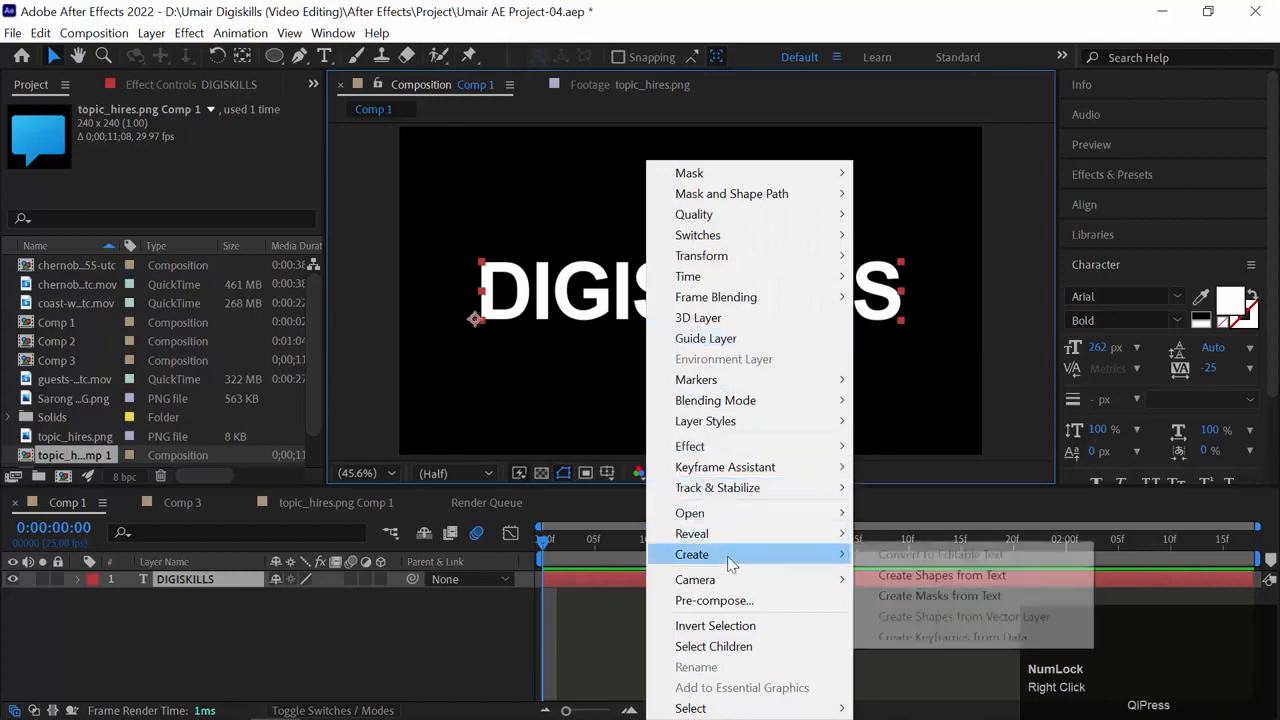
click(1015, 580)
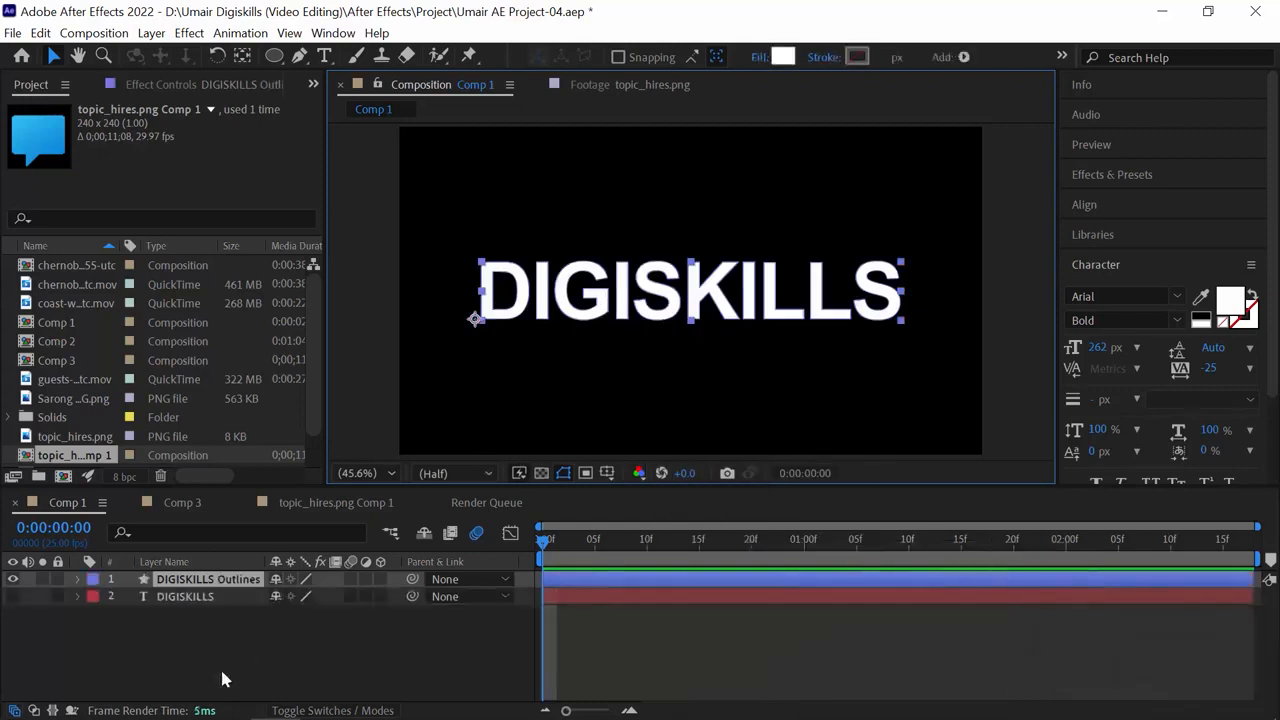
Select individual letters of the DIGISKILLS outlines one after another, ending with the first letter D.
ctrl+click(665, 284)
ctrl+click(710, 292)
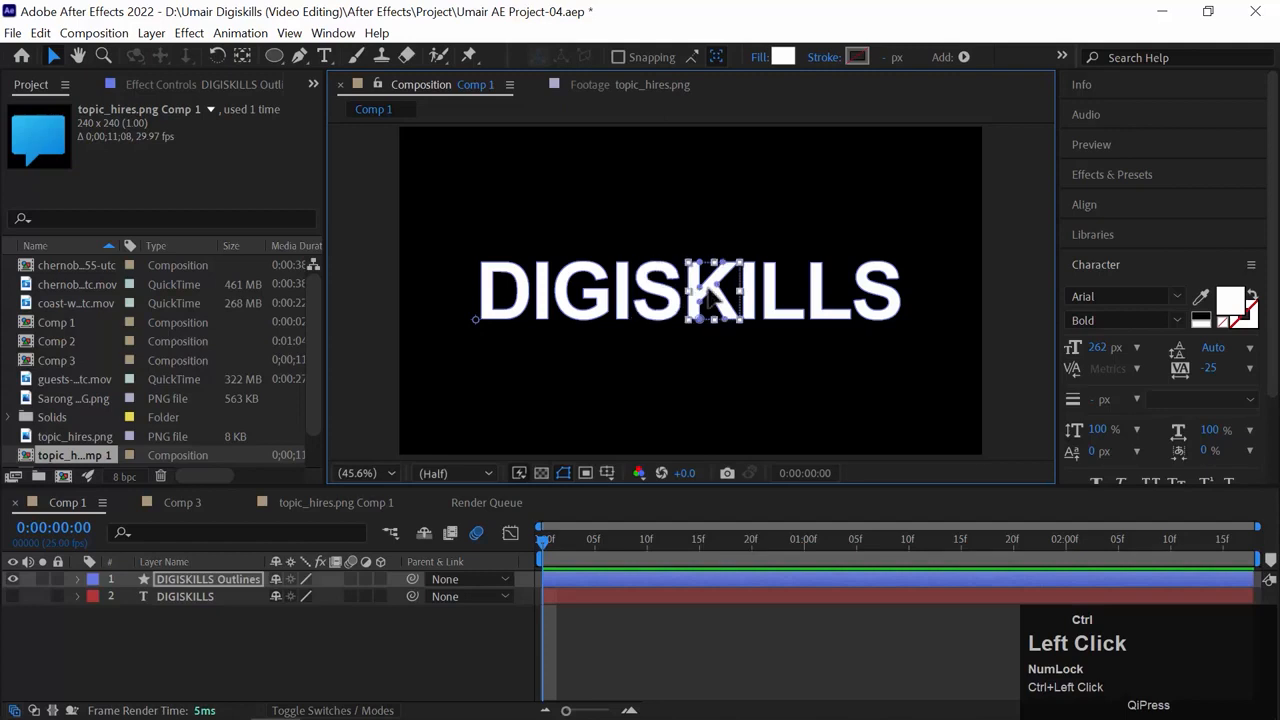
ctrl+click(785, 300)
ctrl+click(835, 300)
ctrl+click(890, 295)
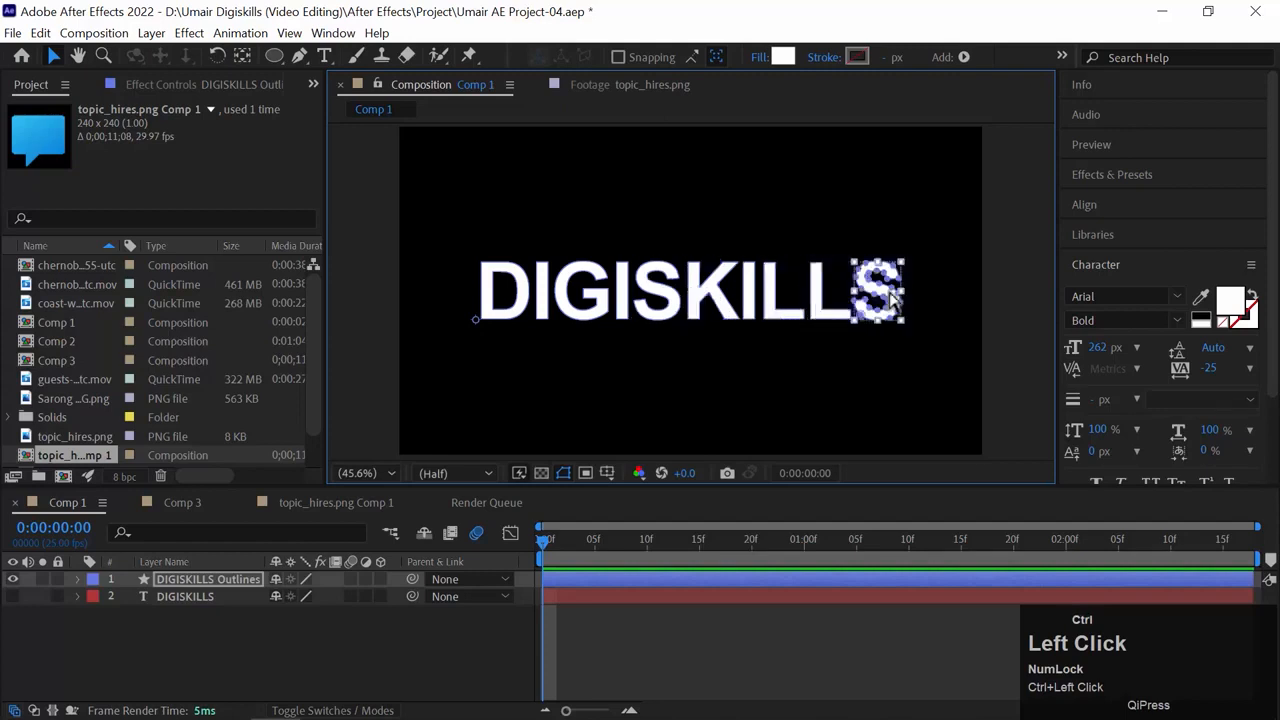
ctrl+click(565, 300)
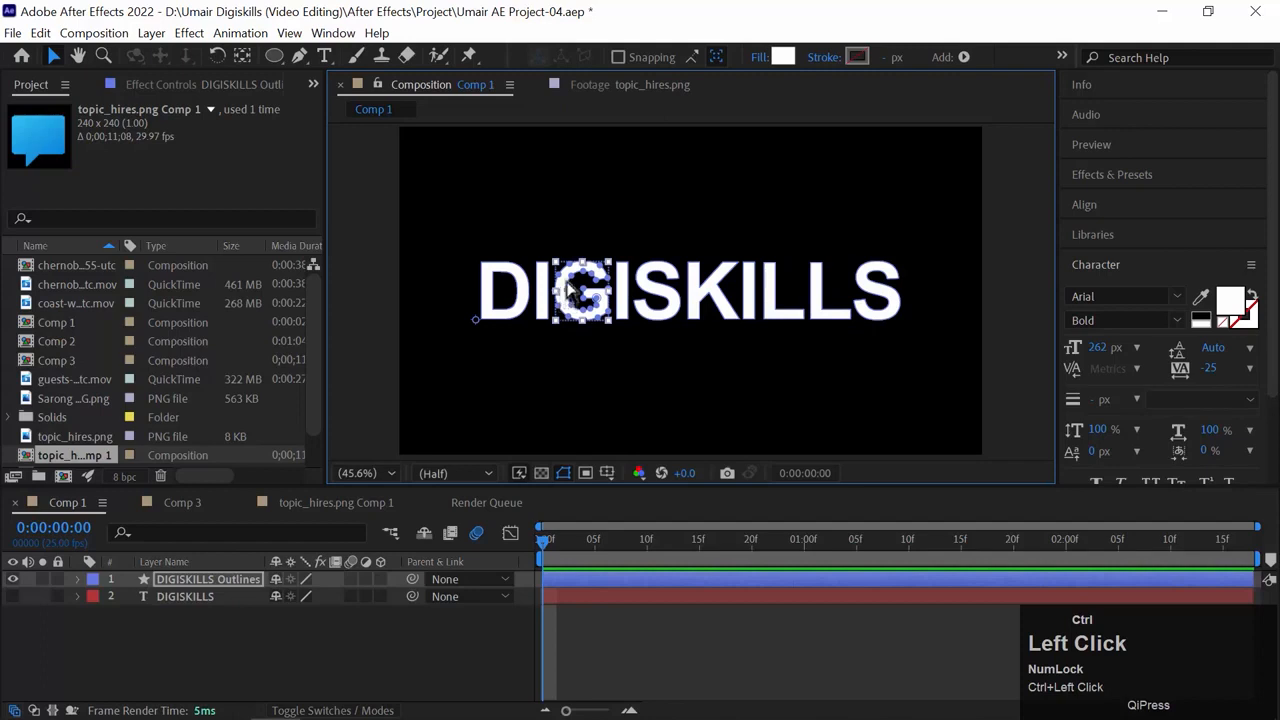
ctrl+click(519, 284)
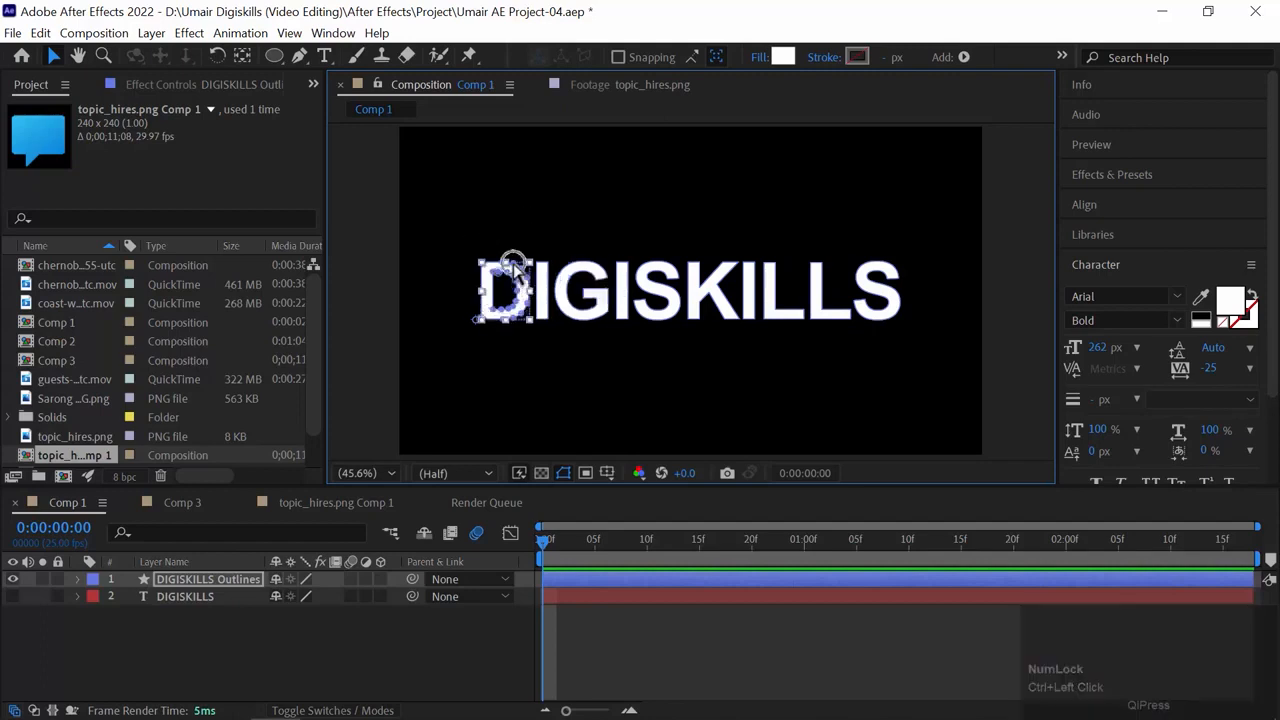
Distort the letter D's outline by moving several of its corner and curve points.
key(ctrl+equal)
key(ctrl+equal)
key(ctrl+equal)
key(space)
drag(450, 268, 803, 283)
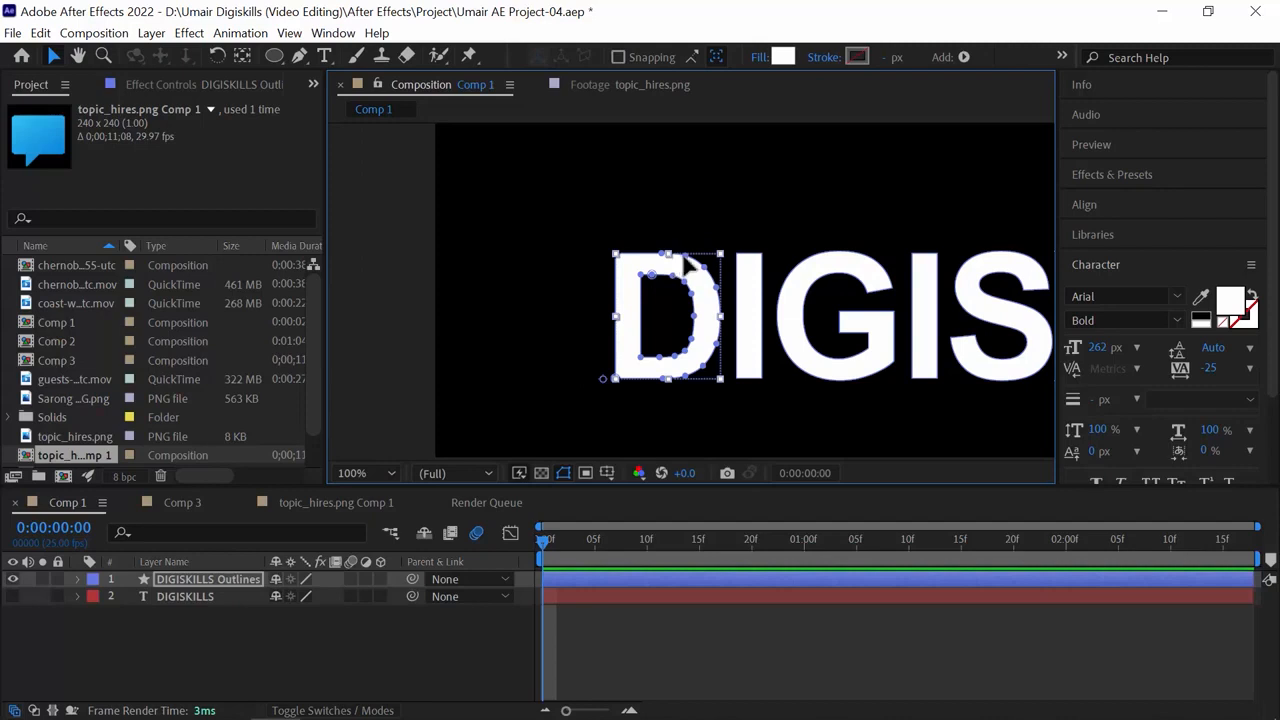
drag(690, 263, 601, 240)
drag(615, 378, 616, 420)
drag(663, 378, 699, 393)
drag(662, 253, 694, 343)
Undo the most recent point edits on the letter D and deselect the outlines layer.
key(ctrl+z)
key(ctrl+z)
key(ctrl+z)
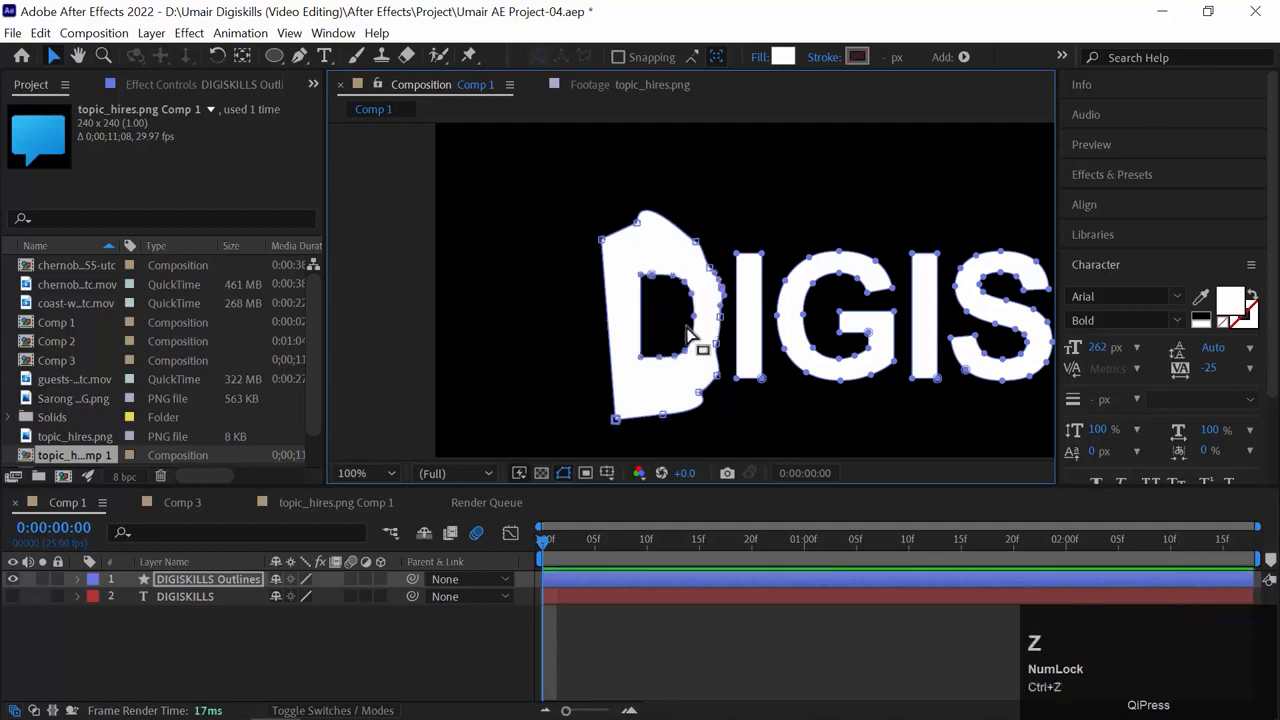
scroll(740, 329, down, 3)
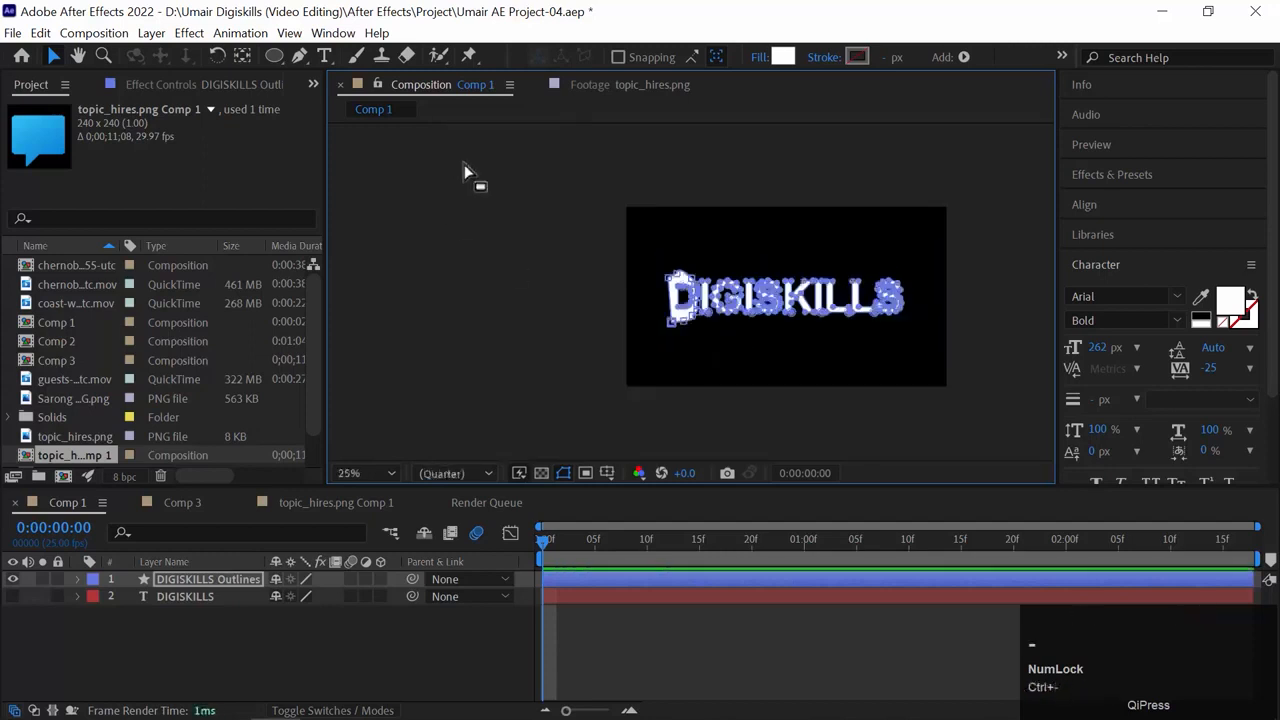
click(466, 161)
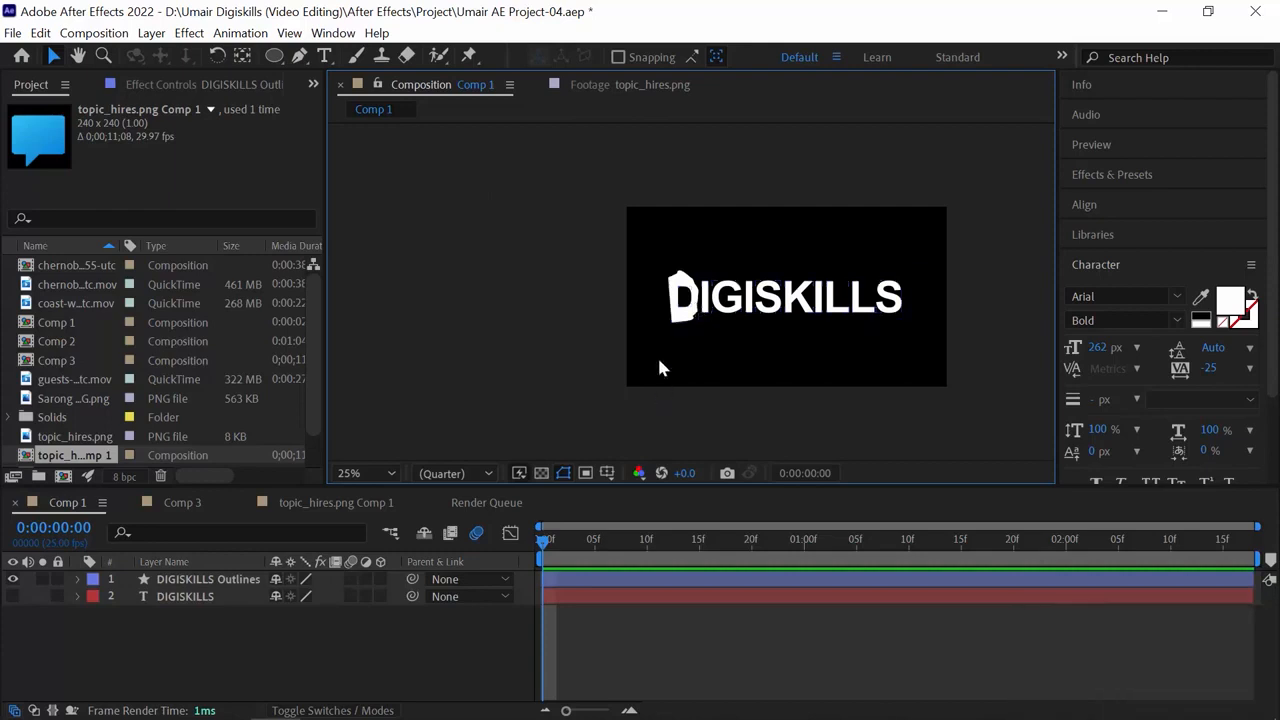
Select the letter D with the composition fitted to the view, and reveal the D group's transform properties in the outlines layer.
ctrl+click(679, 284)
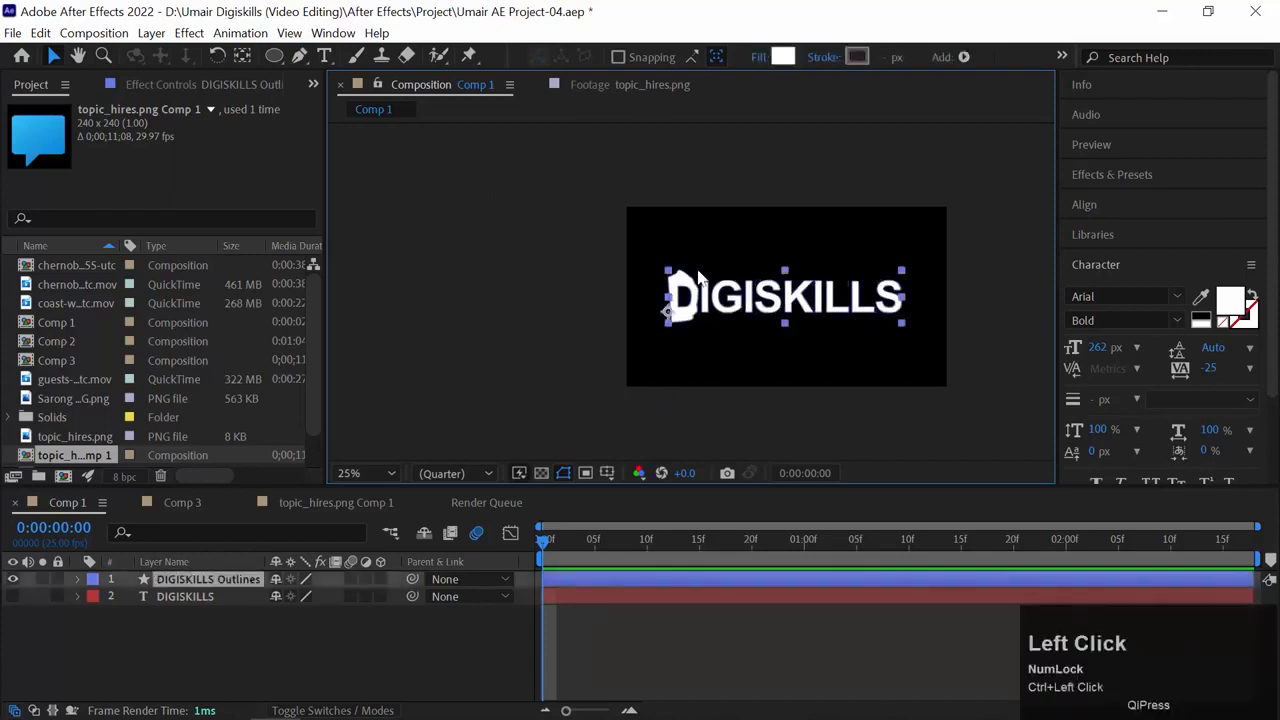
click(366, 473)
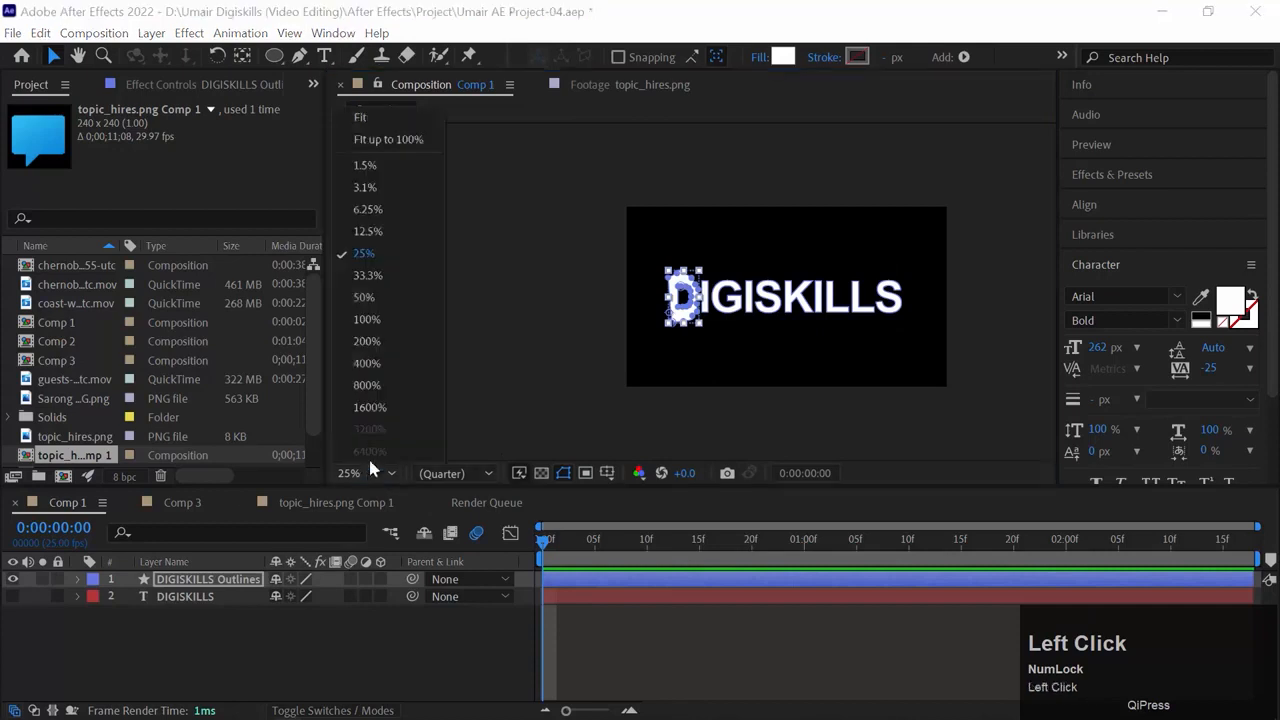
click(362, 139)
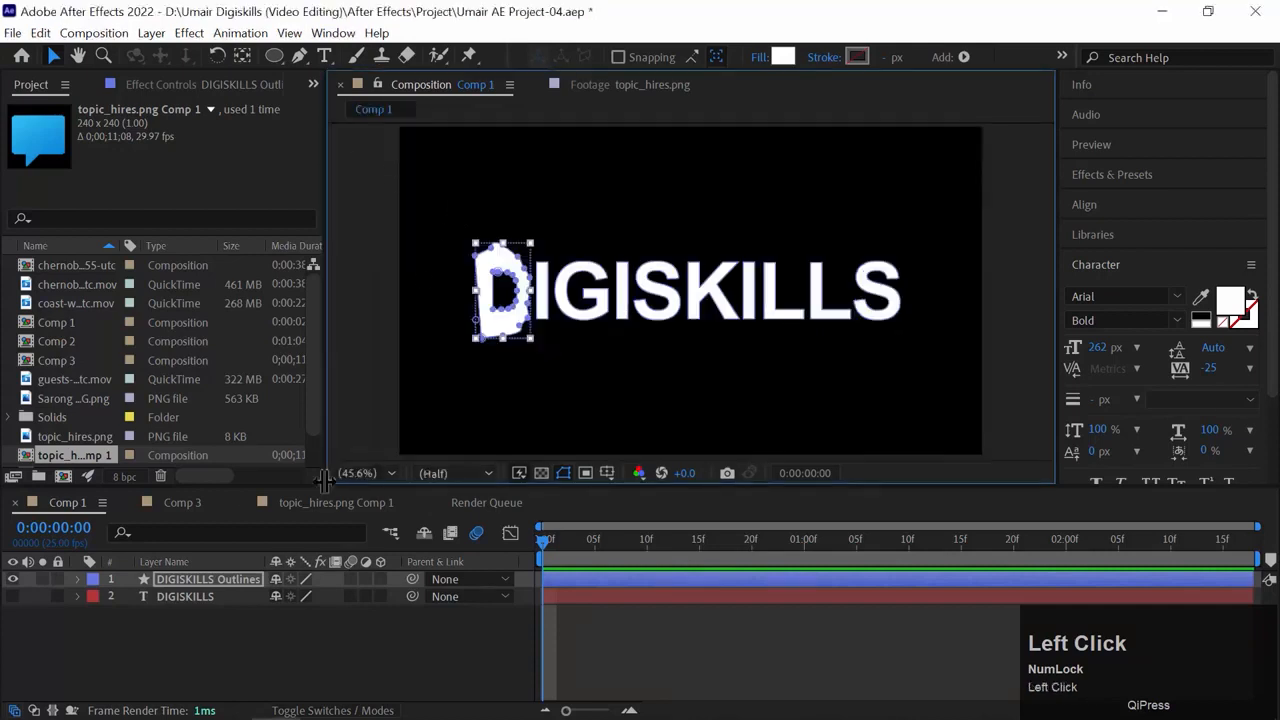
click(77, 580)
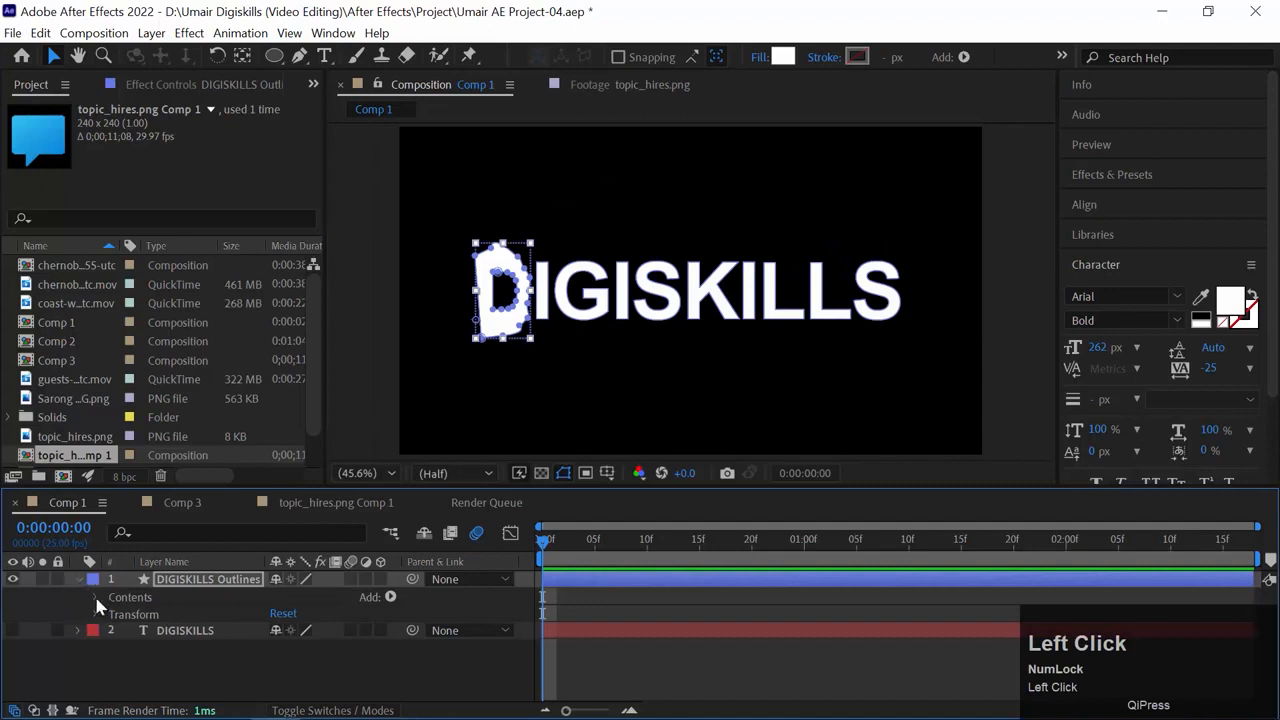
click(94, 597)
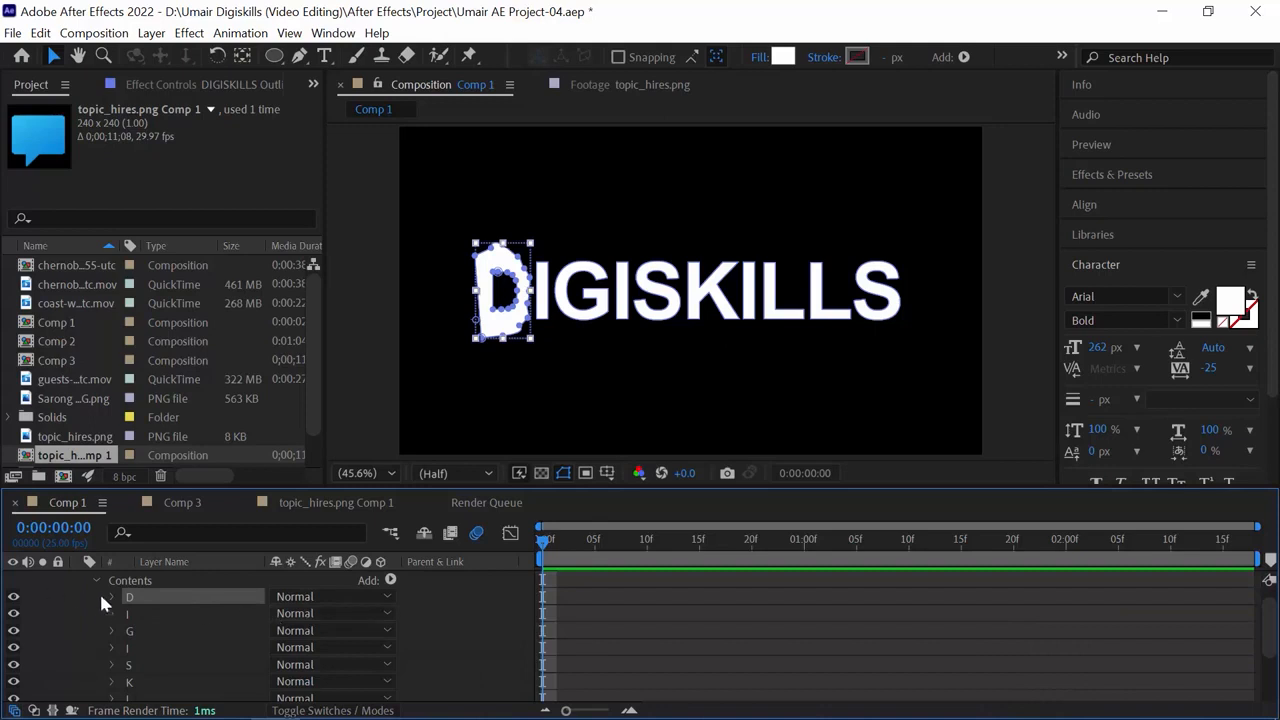
click(106, 591)
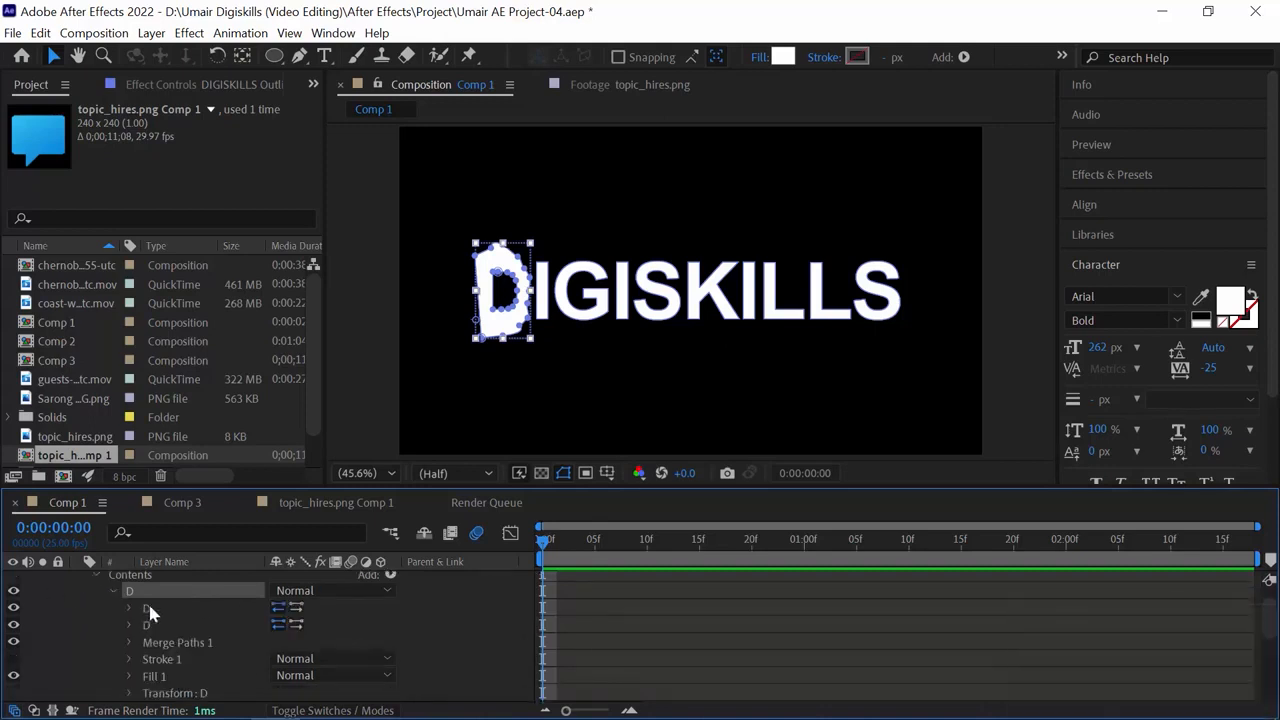
click(128, 693)
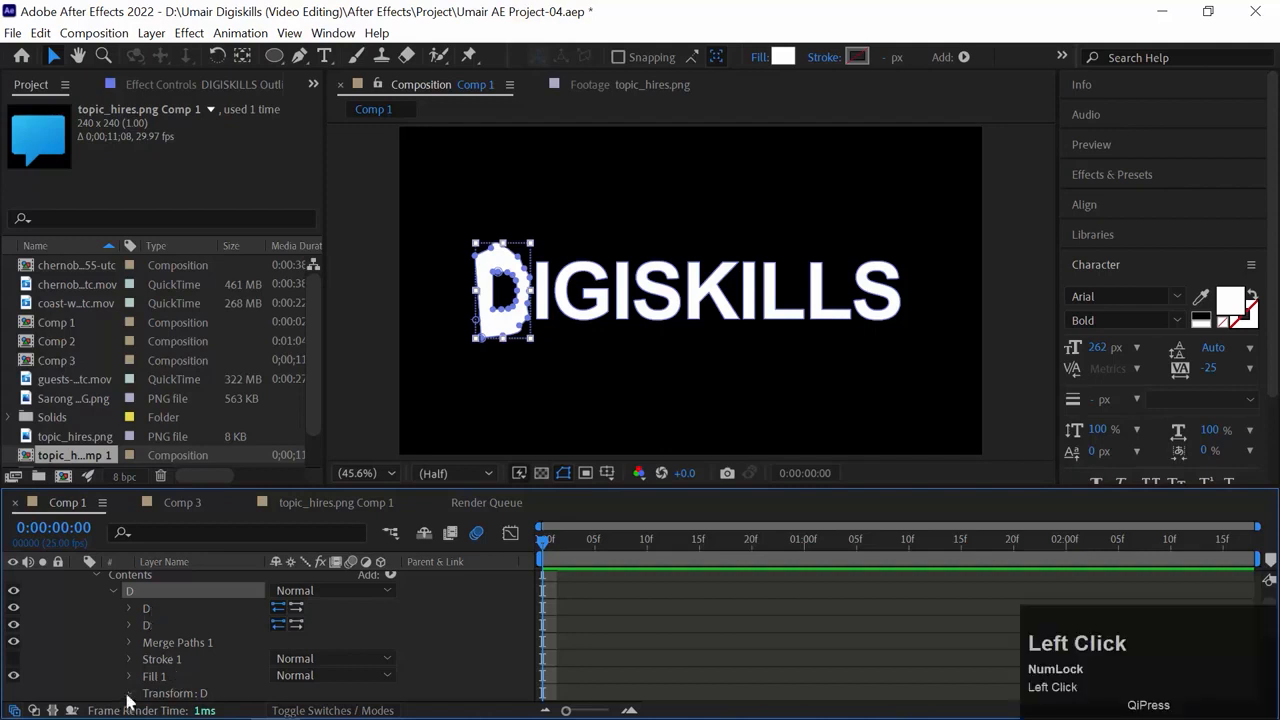
Animate the D group's position with keyframes at frames 0 and 10 so the letter slides in from the left, and preview it.
drag(245, 613, 160, 598)
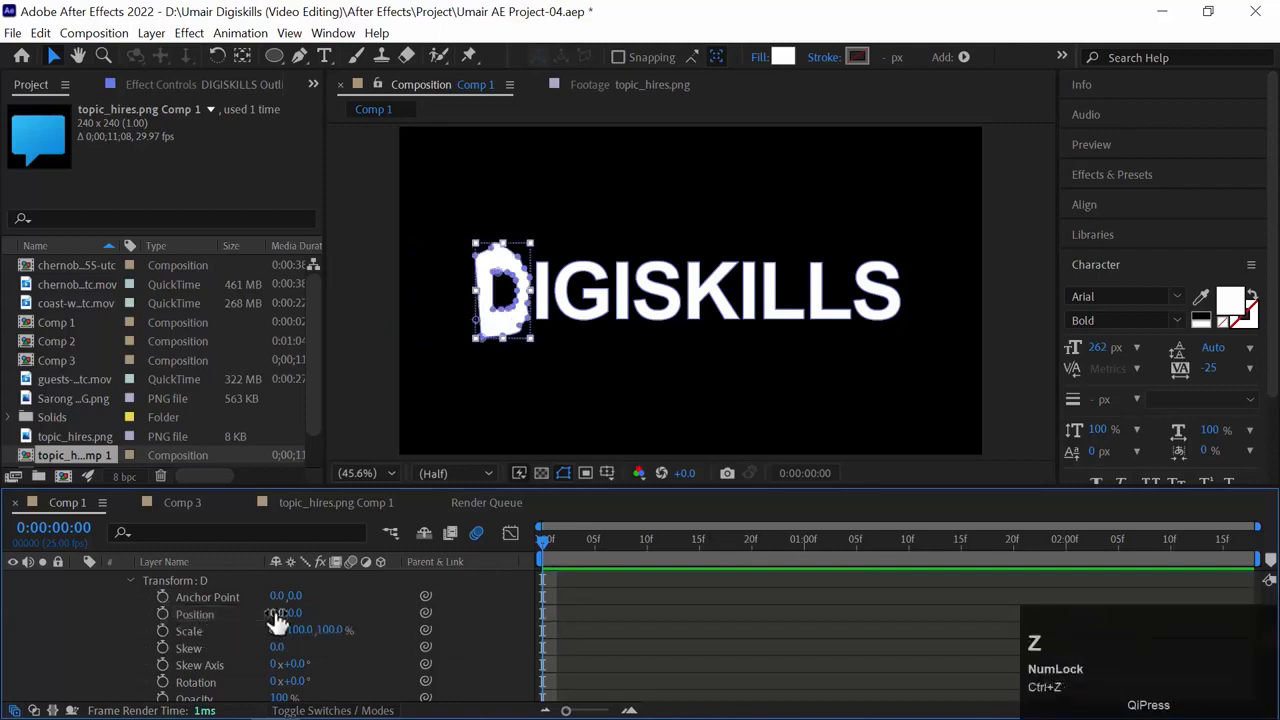
click(162, 614)
drag(591, 541, 648, 541)
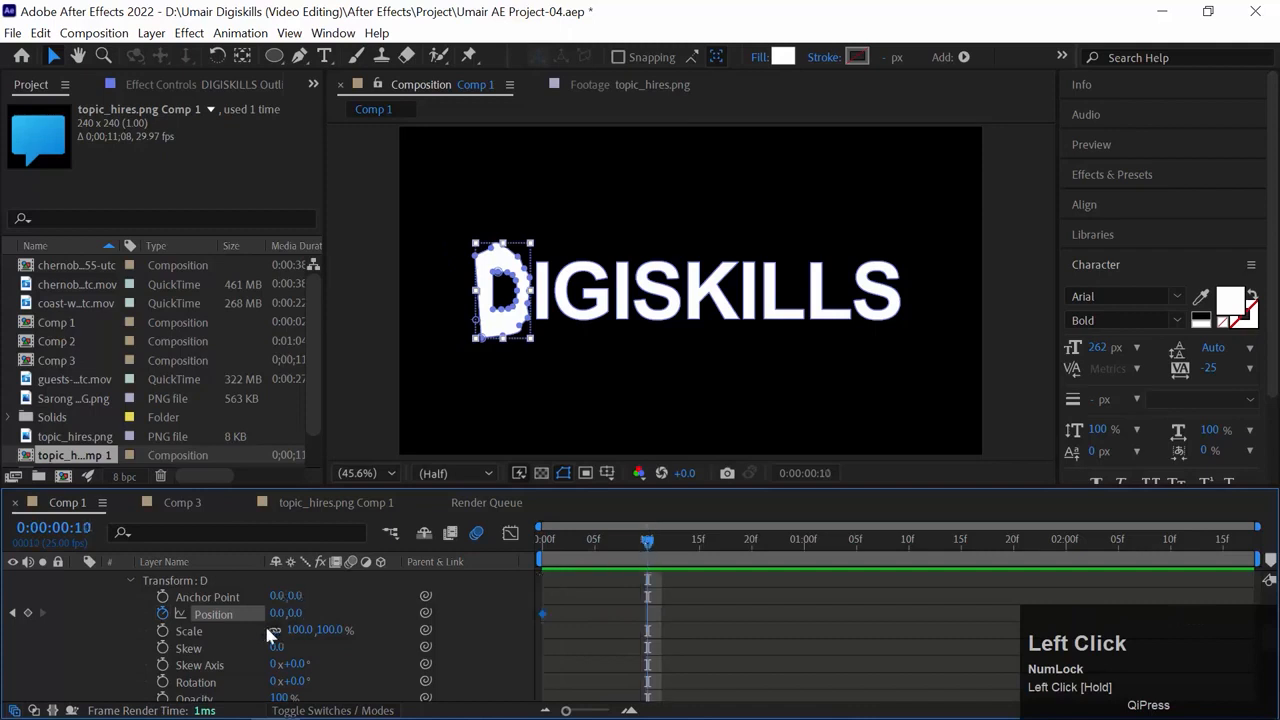
drag(280, 625, 269, 625)
drag(591, 541, 534, 550)
drag(277, 614, 413, 612)
key(space)
drag(572, 543, 603, 543)
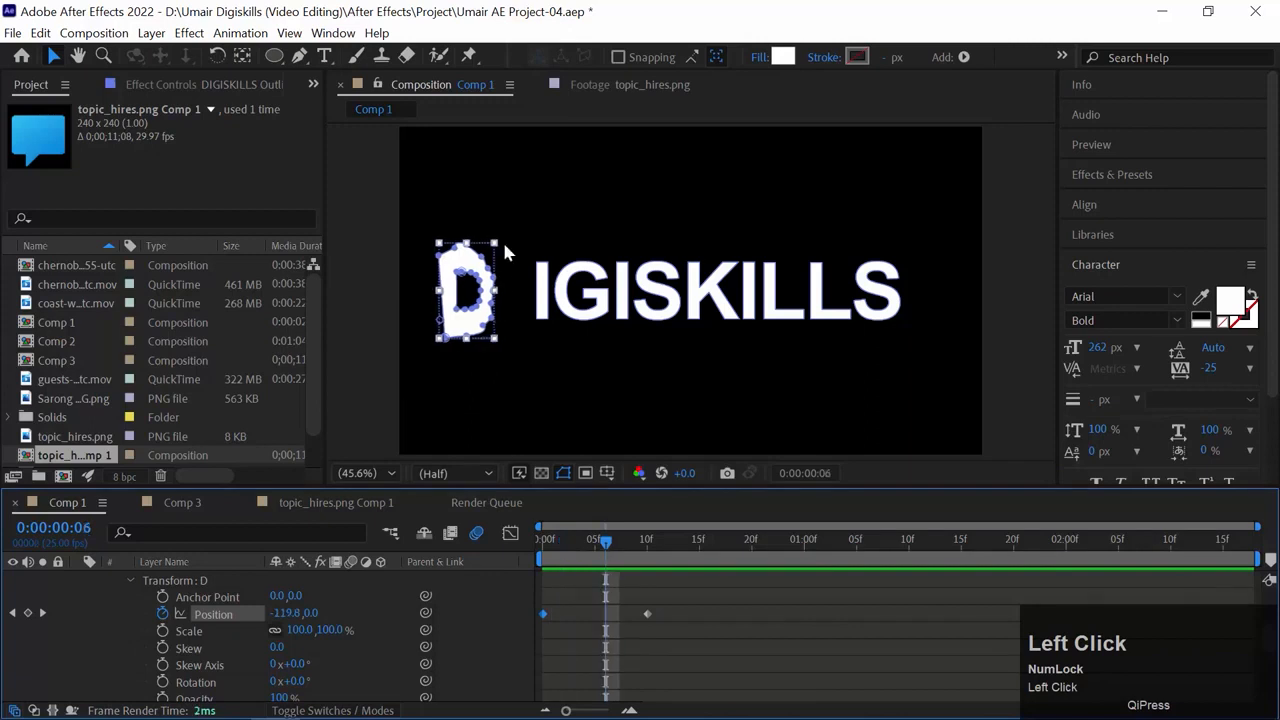
Distort the letter G by pulling its top points upward, and reveal the G group's transform properties.
ctrl+click(600, 318)
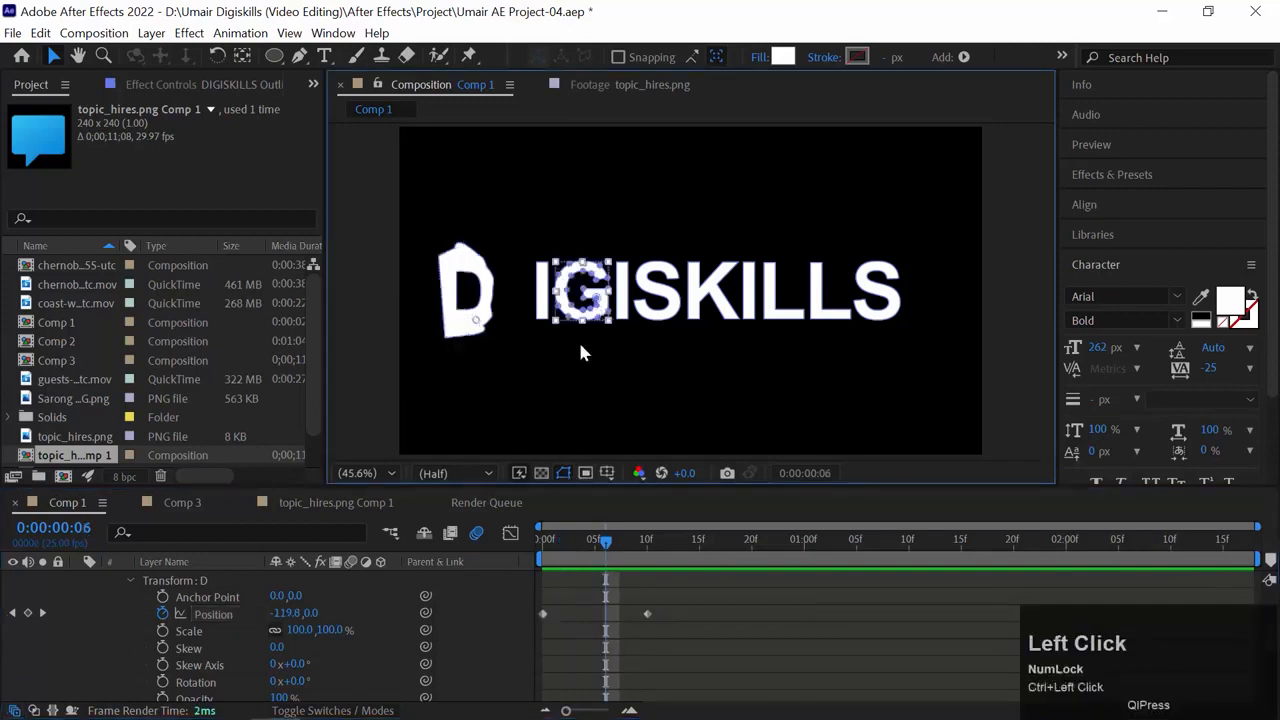
drag(566, 264, 612, 262)
click(125, 577)
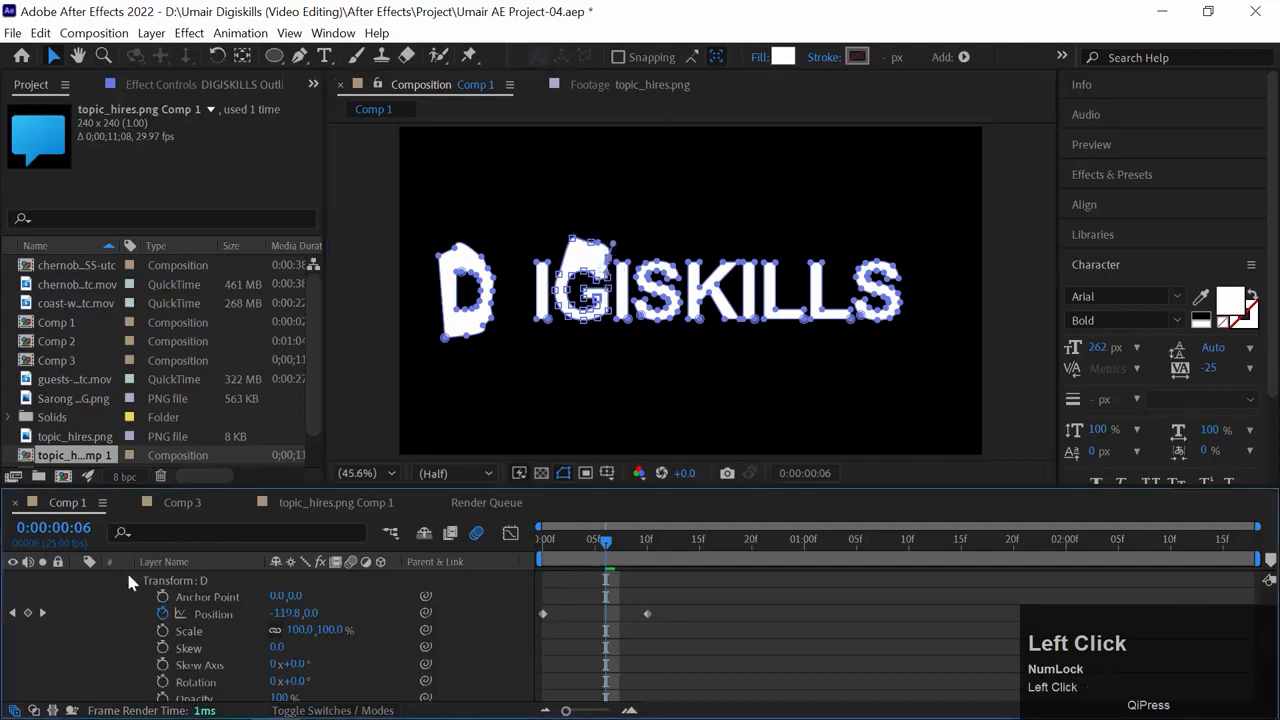
click(111, 614)
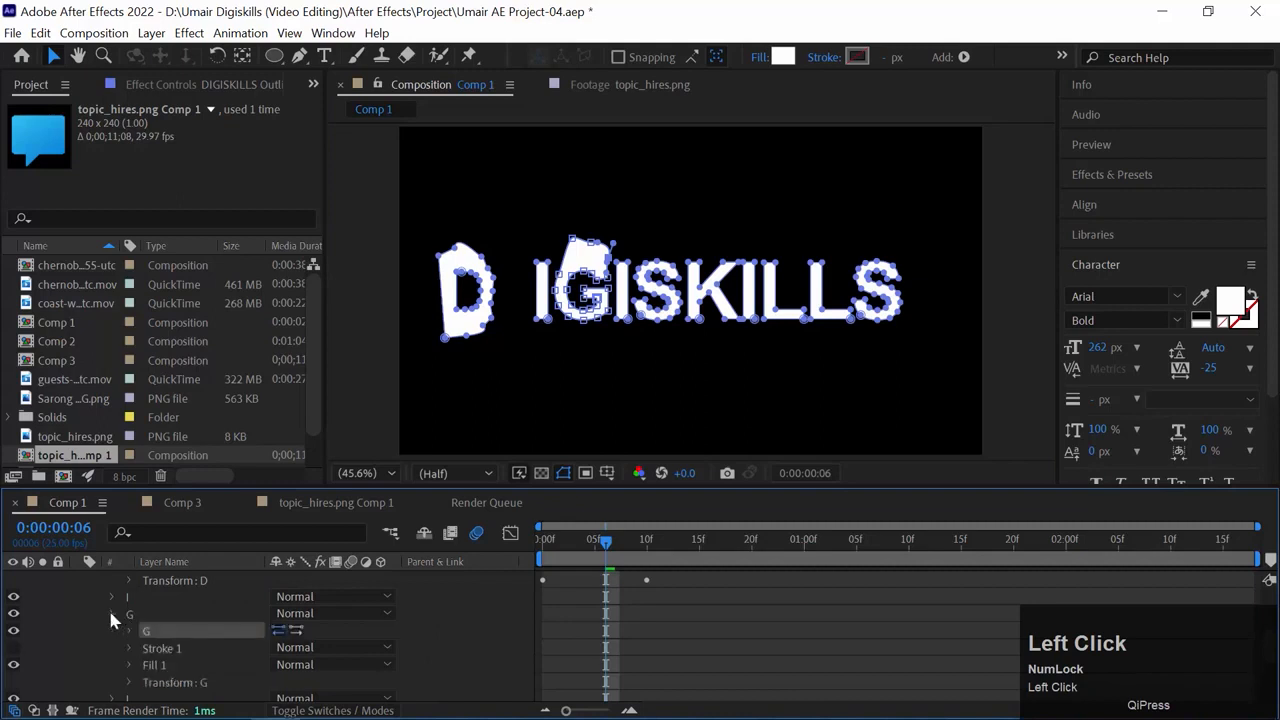
click(131, 682)
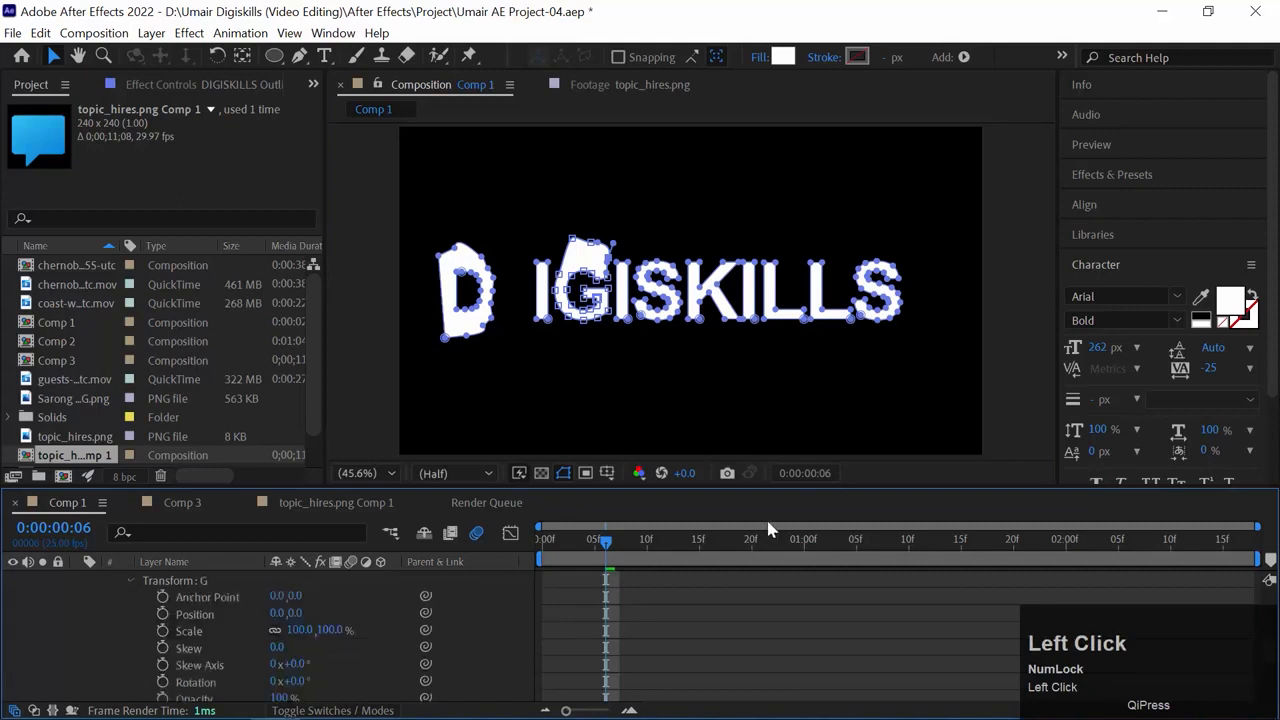
Animate the G group's scale from 100% at frame 0 to 55% at frame 10 with its anchor point at -276, 0, and preview it.
drag(602, 540, 388, 561)
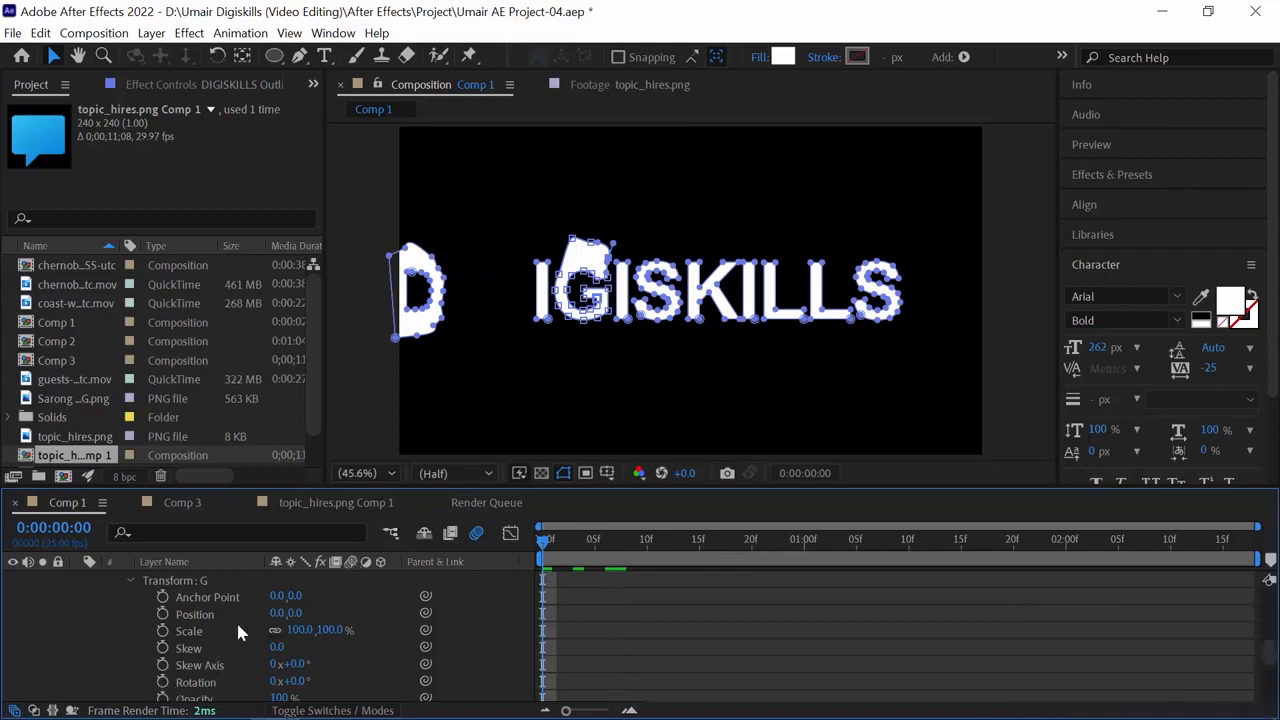
click(163, 631)
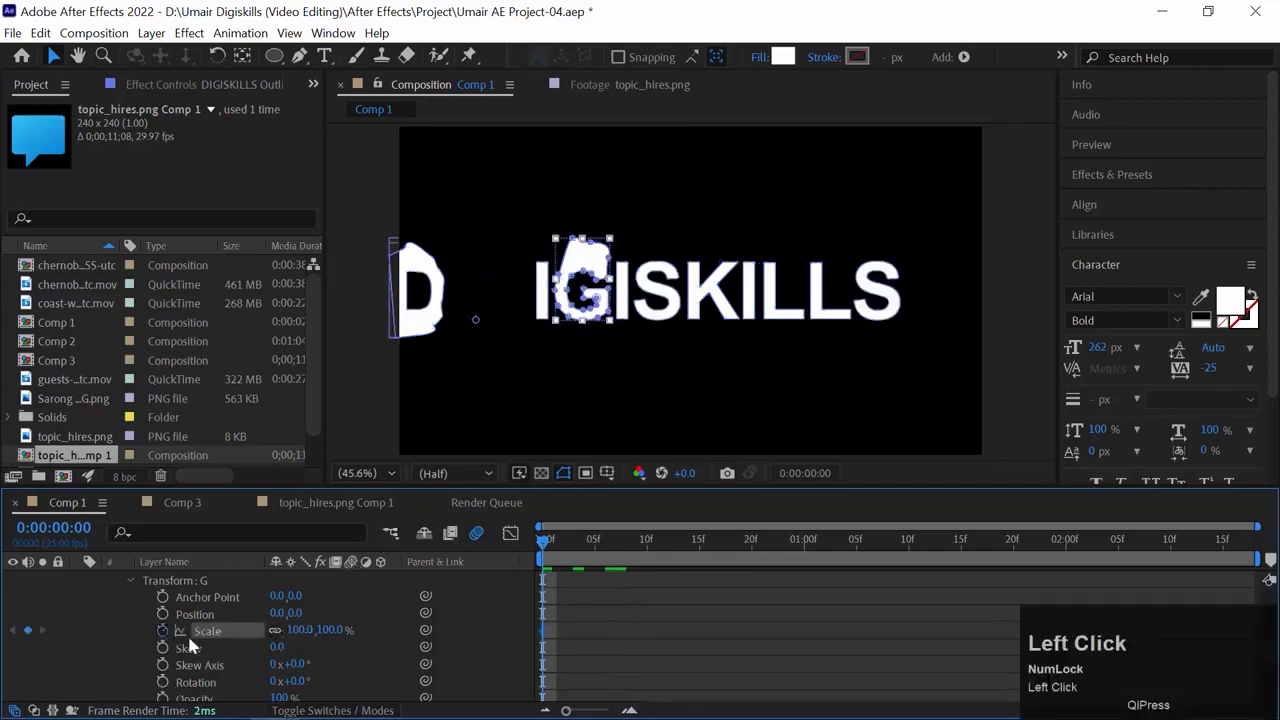
drag(565, 549, 648, 550)
drag(300, 631, 15, 605)
drag(553, 568, 543, 568)
key(space)
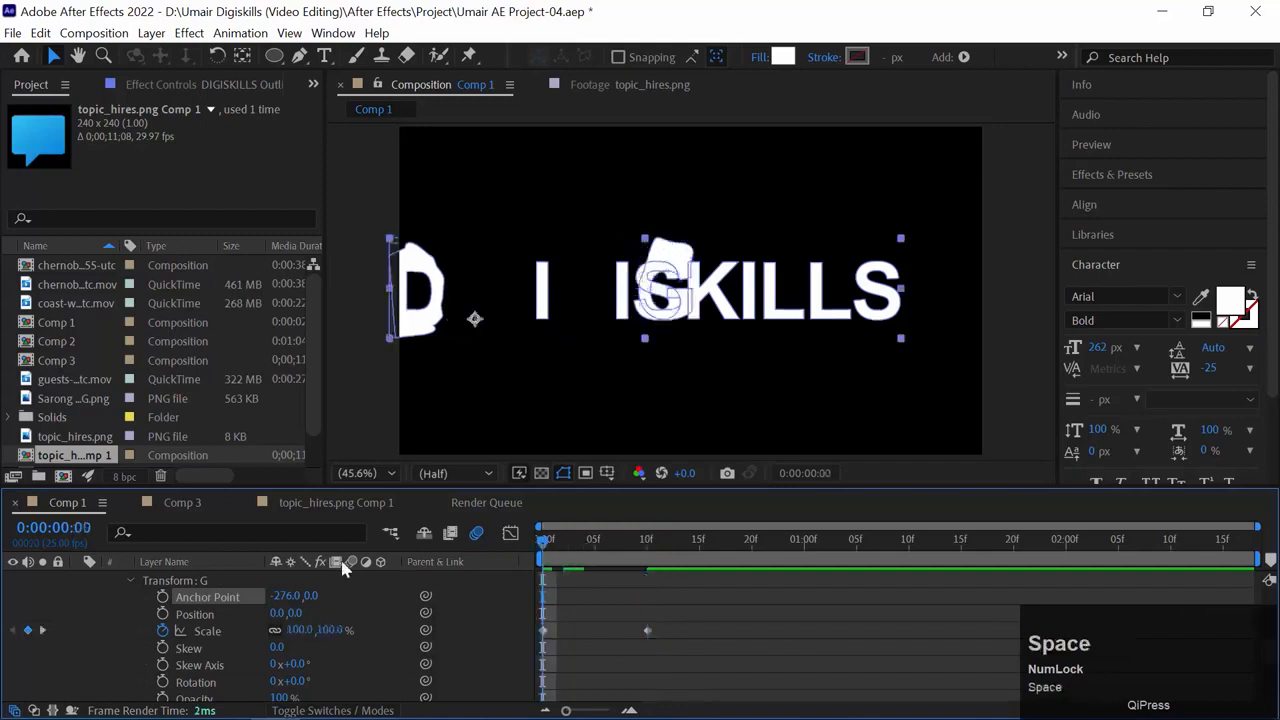
key(space)
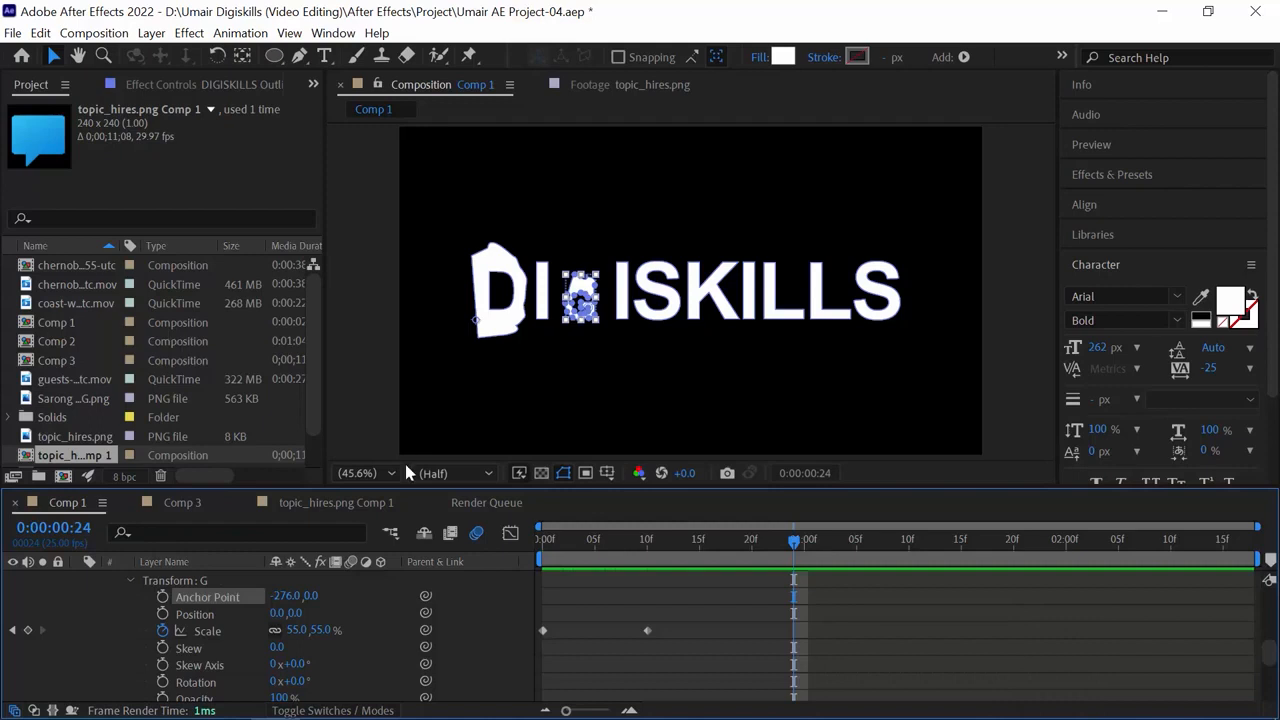
Collapse the G group's transform properties and the whole DIGISKILLS Outlines layer.
click(128, 582)
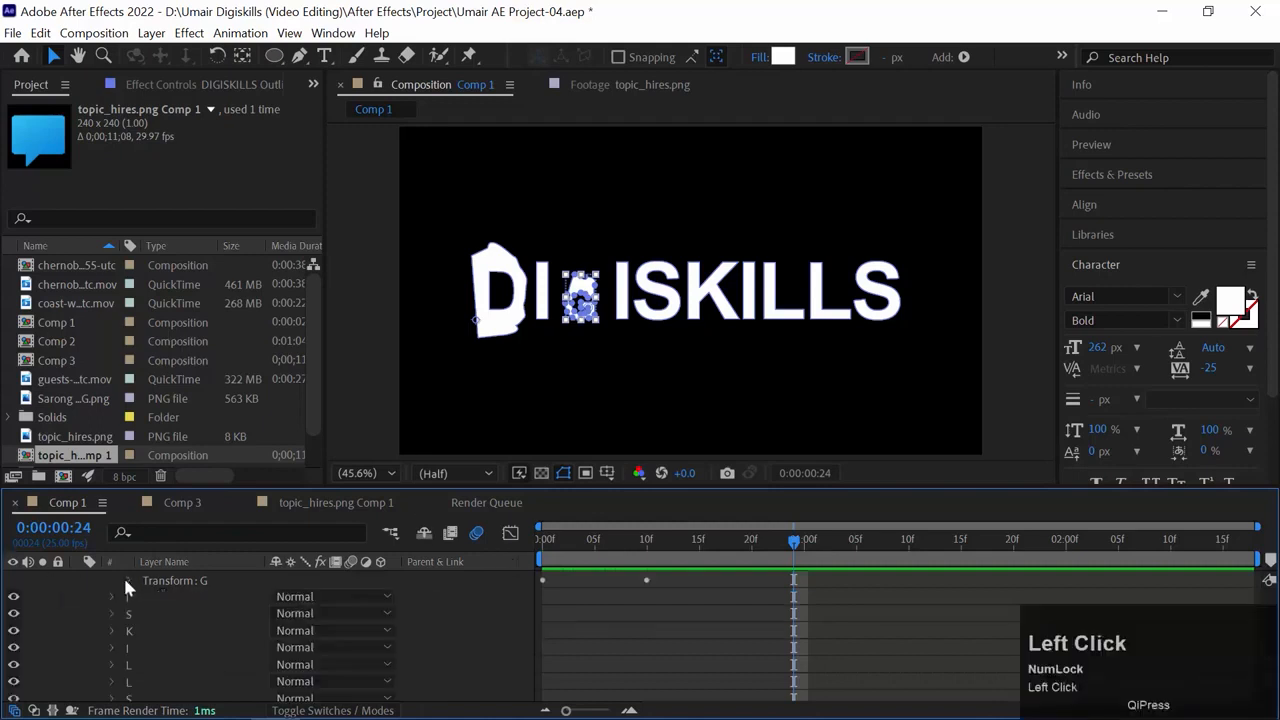
scroll(72, 592, down, 2)
scroll(75, 590, up, 8)
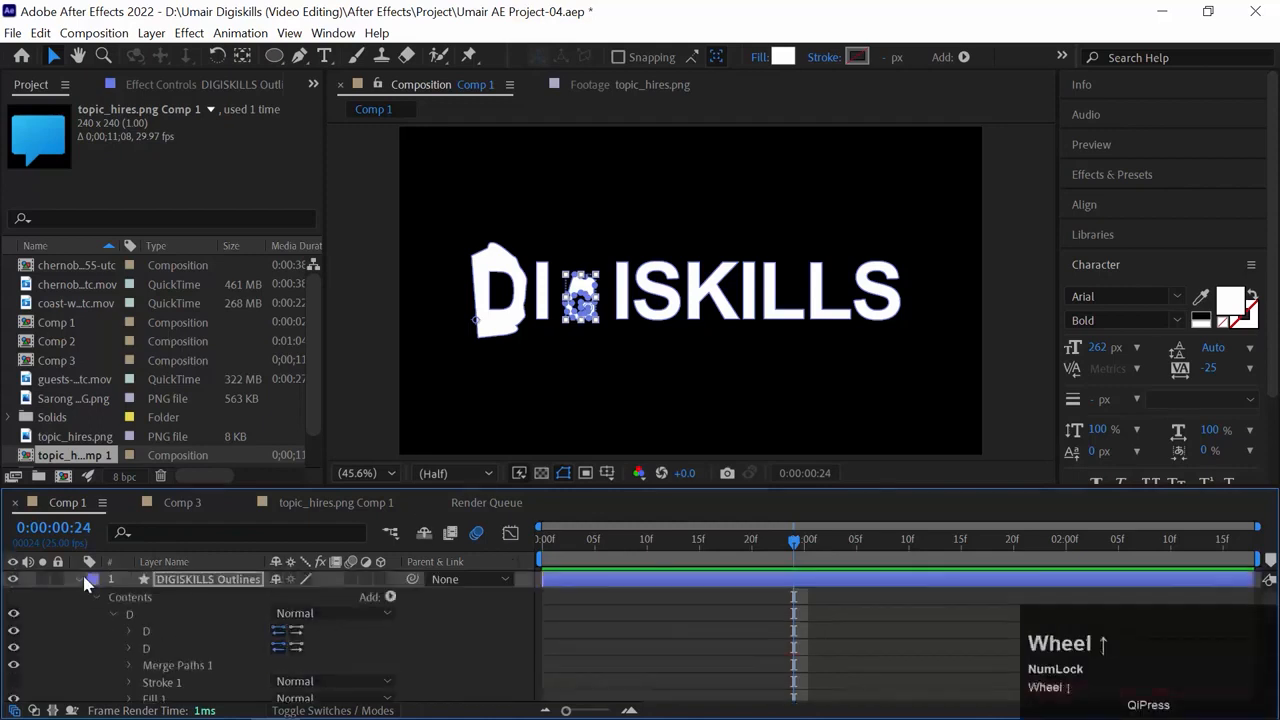
click(80, 579)
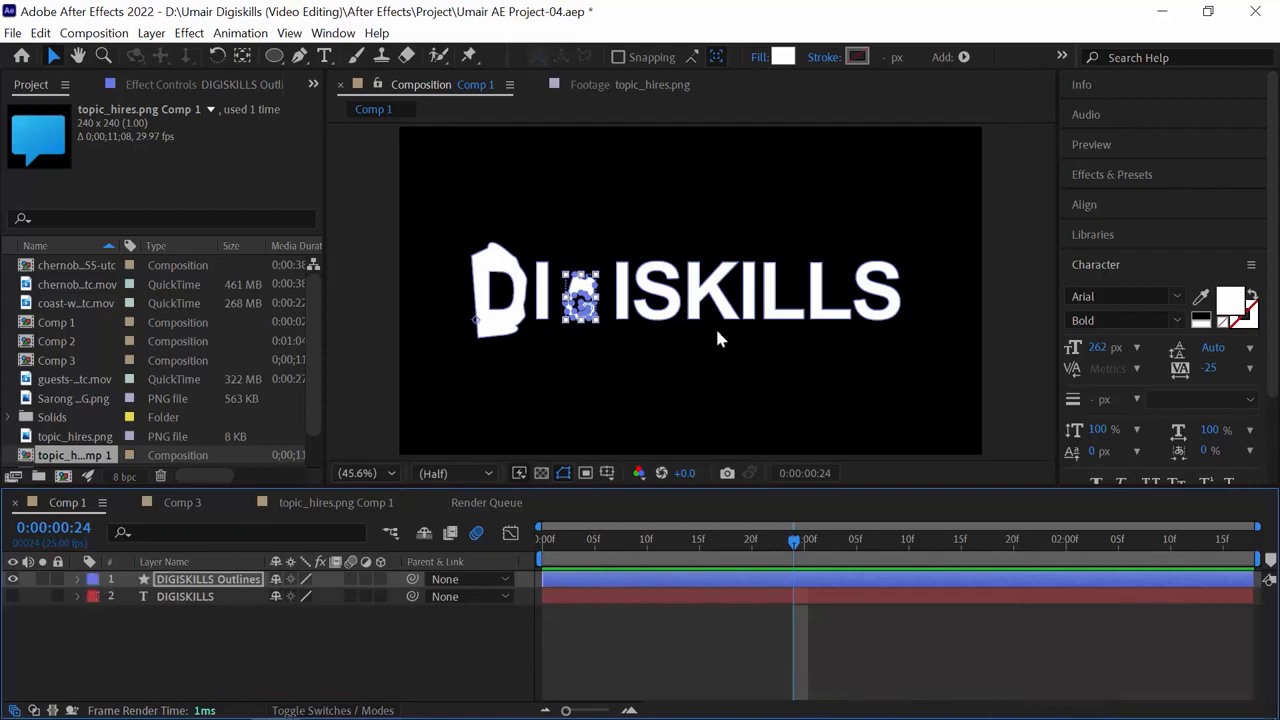
Select the second I of SKILLS, both L letters and the final S individually, one after another.
ctrl+click(750, 292)
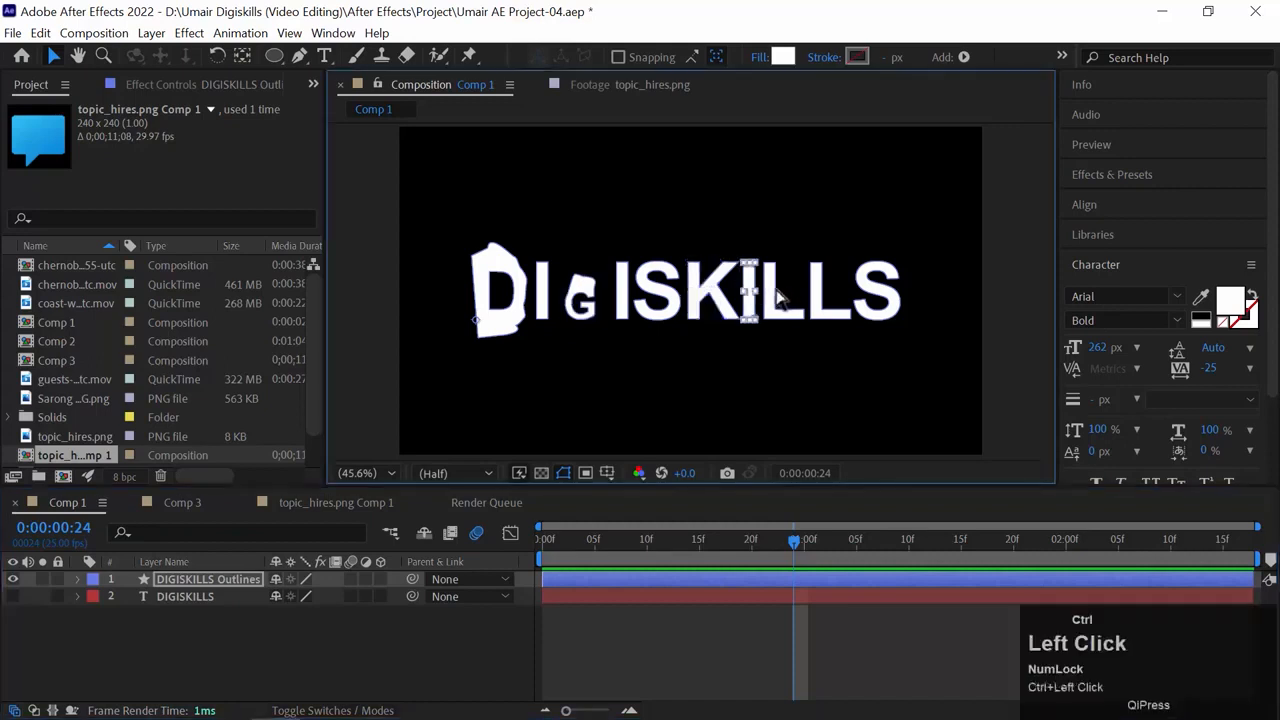
ctrl+click(795, 292)
ctrl+click(832, 292)
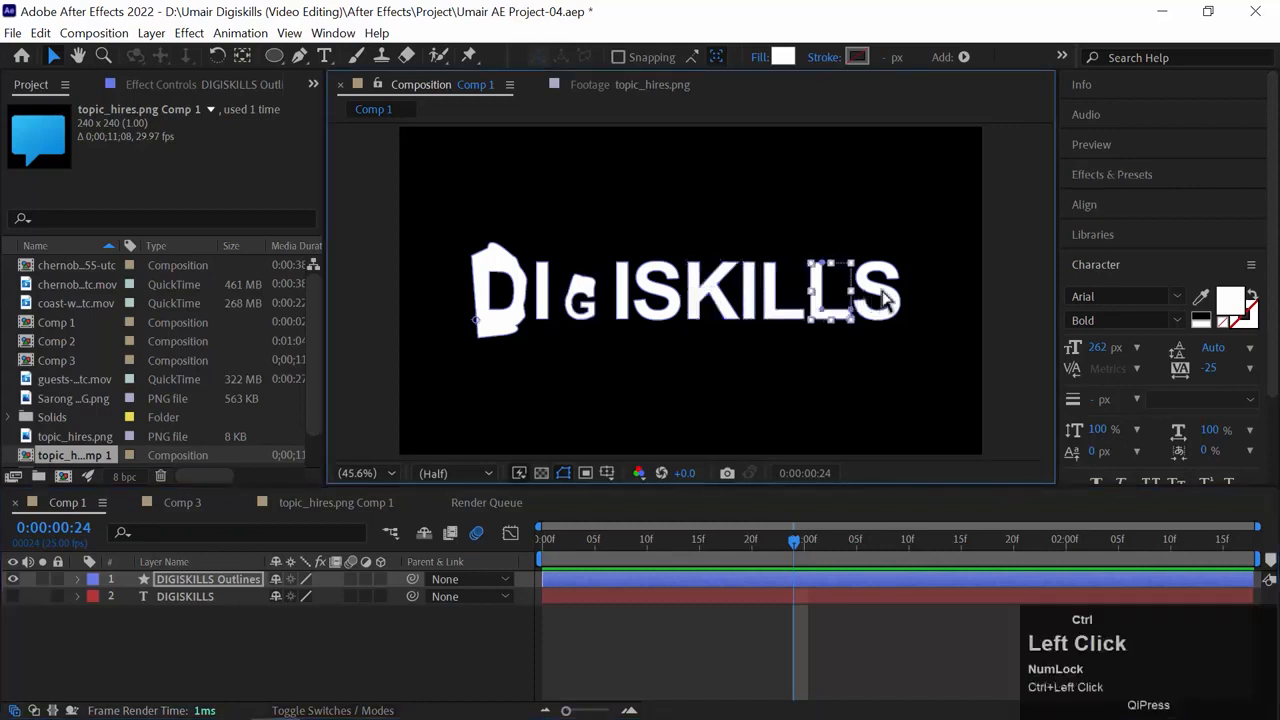
ctrl+click(884, 296)
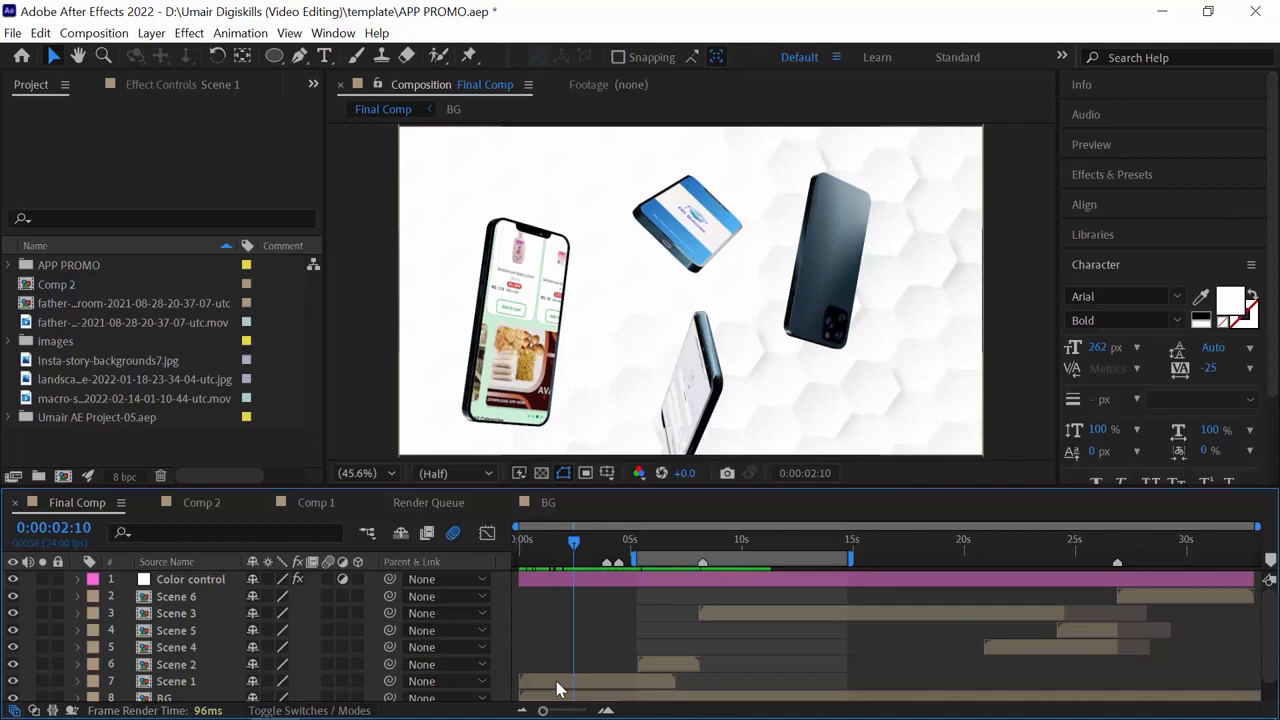
Inspect the APP PROMO project's Final Comp at 0:00:04:11, 0:00:05:23 and 0:00:00:18.
click(620, 545)
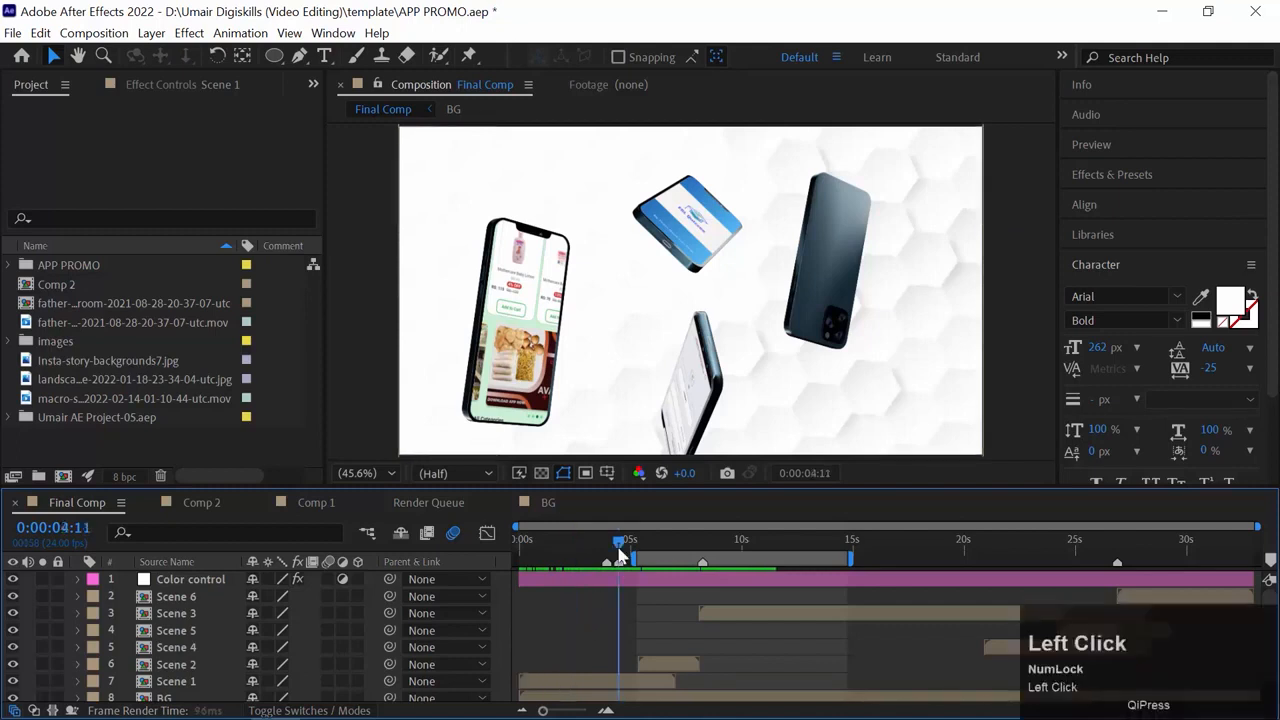
click(655, 555)
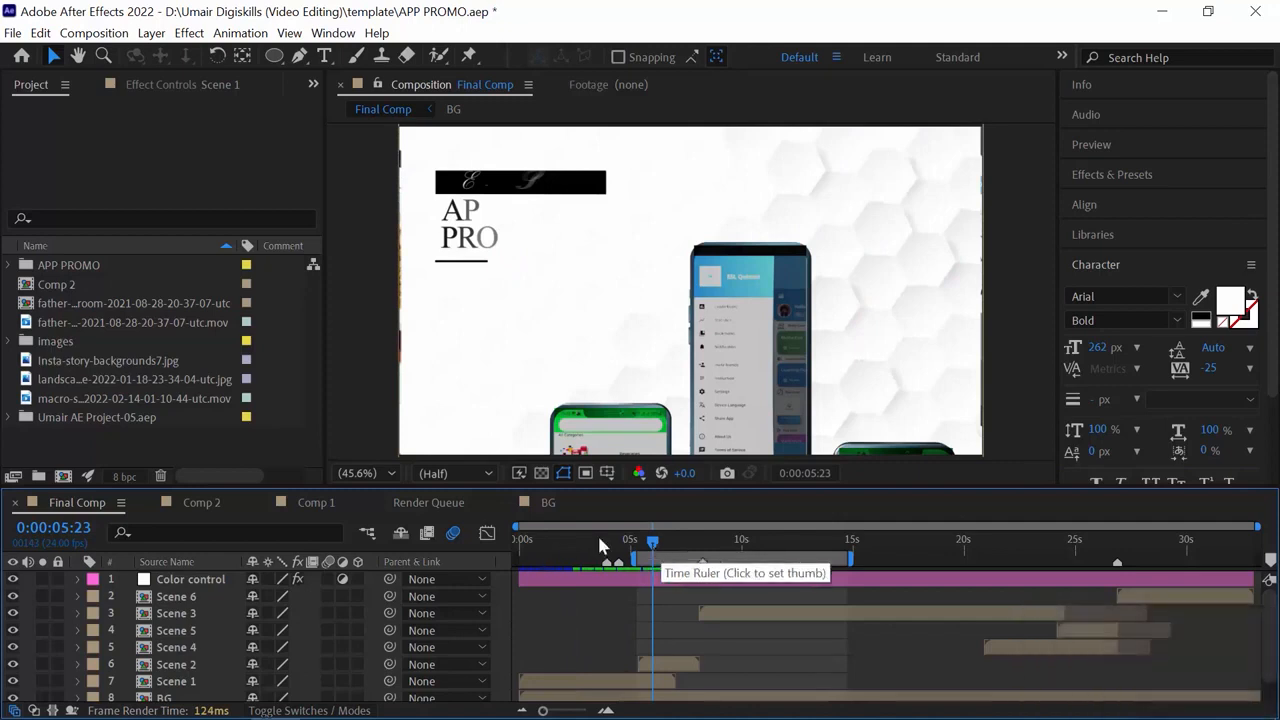
click(536, 540)
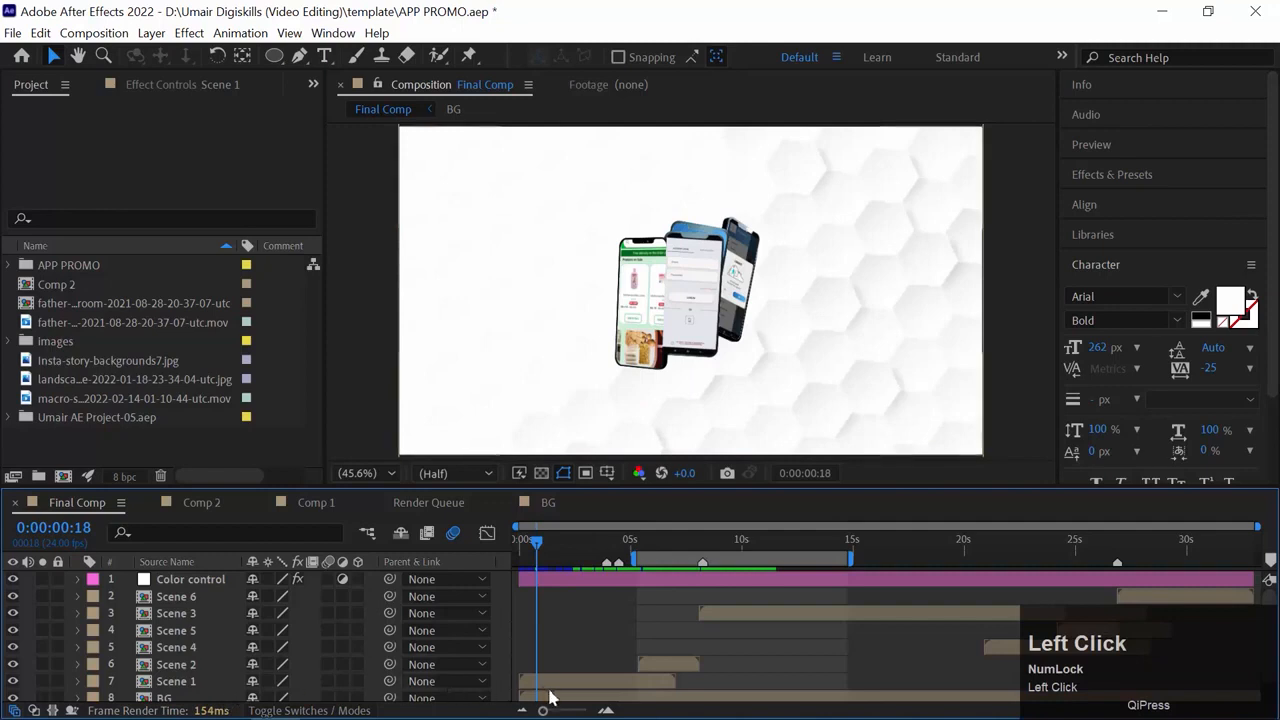
Mark the Scene 1 and Scene 2 layers as shy and hide all shy layers in the timeline.
click(253, 690)
click(253, 683)
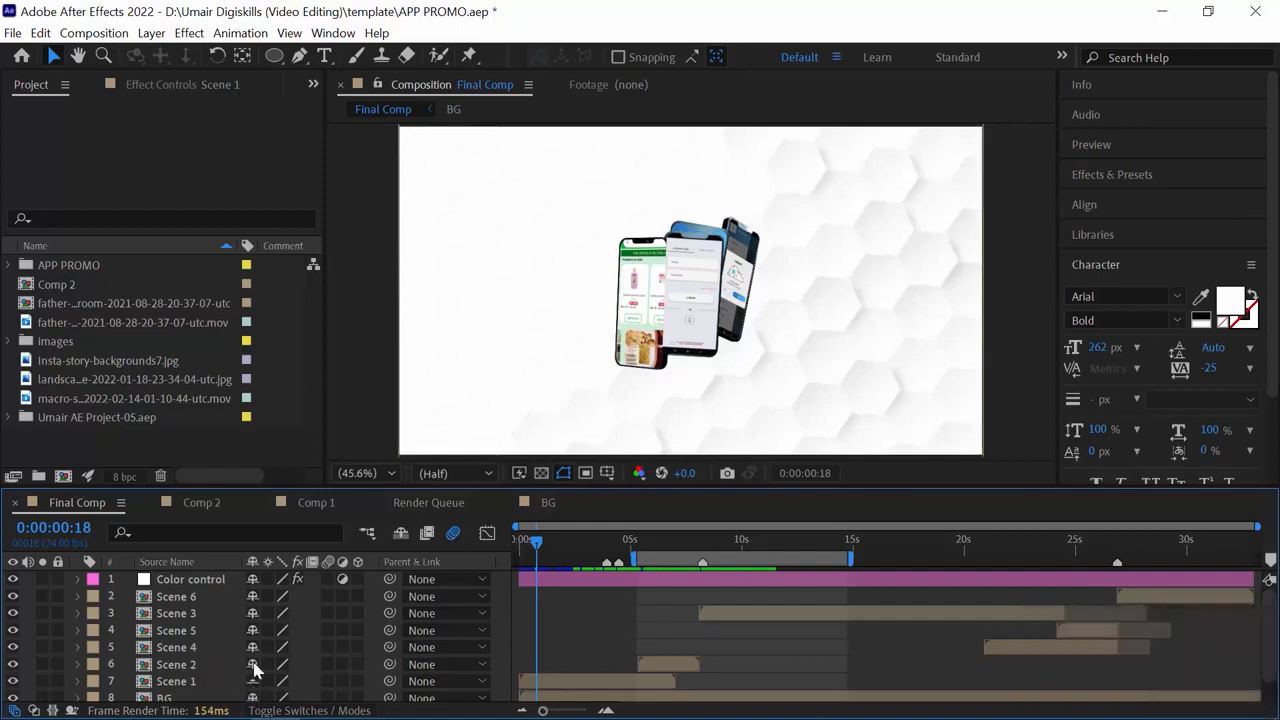
click(253, 665)
click(401, 534)
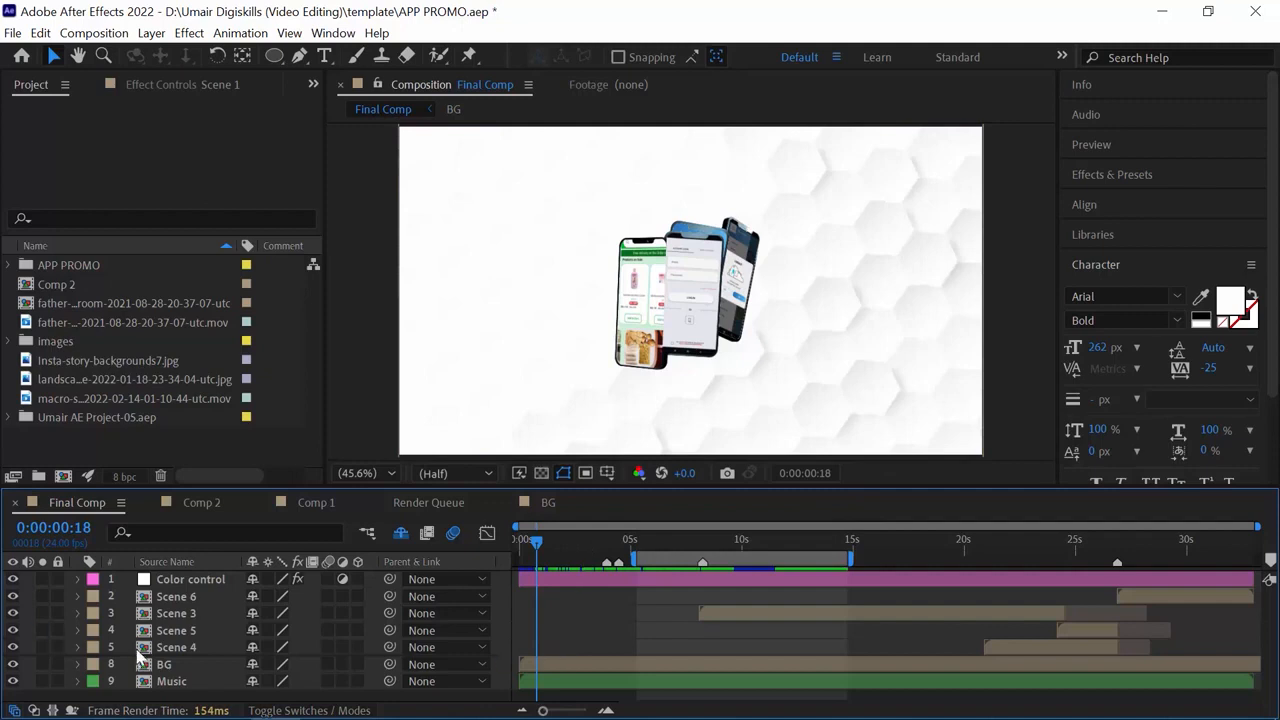
Select the Scene 4 layer, and toggle the hiding of shy layers off and on again.
click(172, 645)
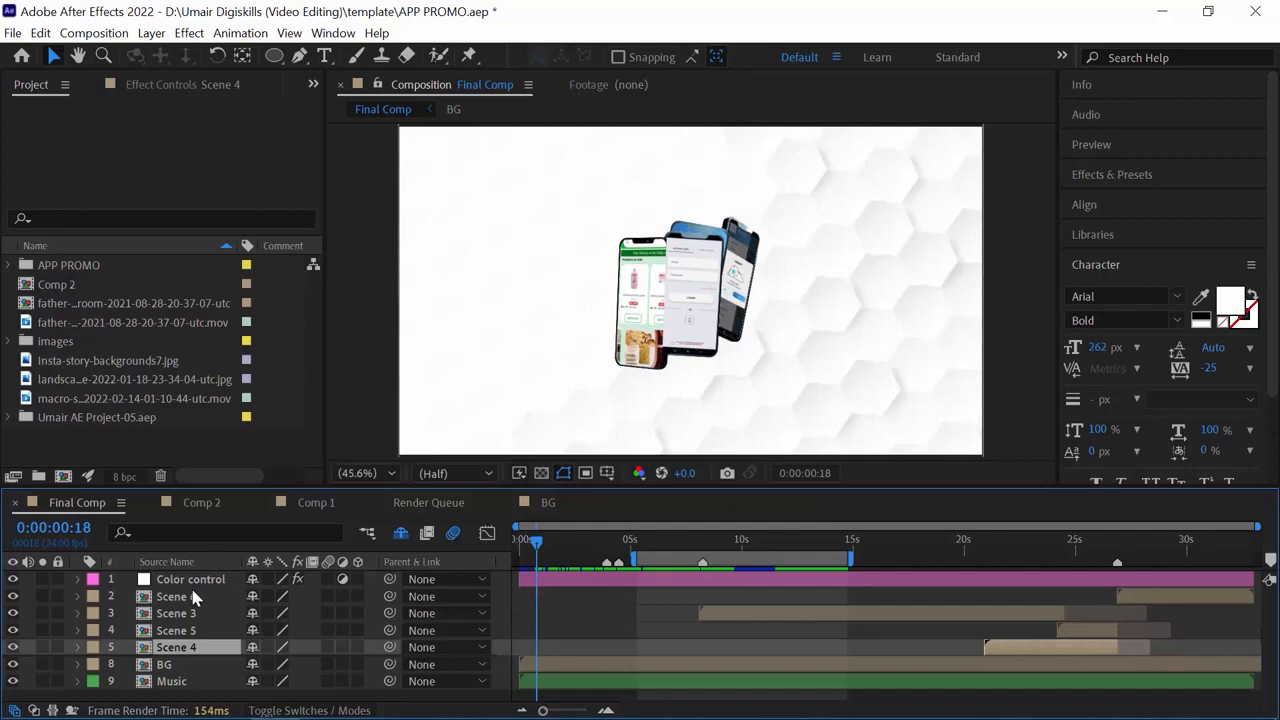
click(401, 534)
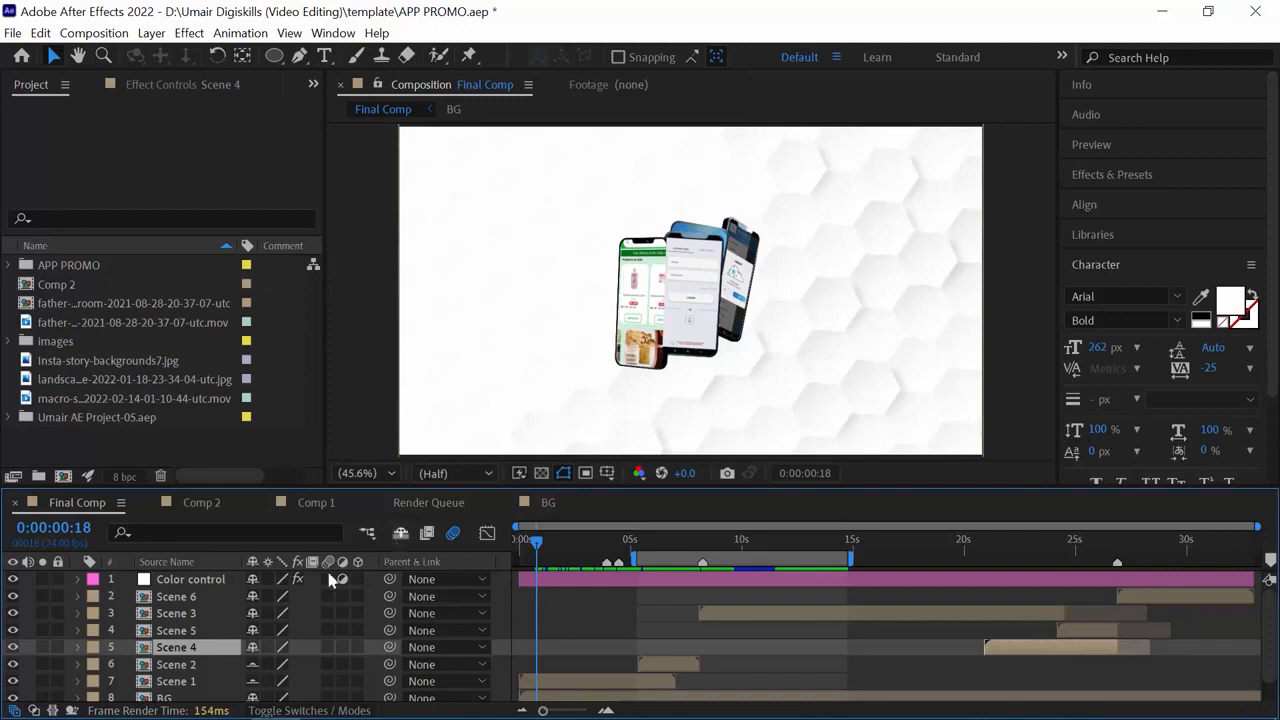
click(402, 537)
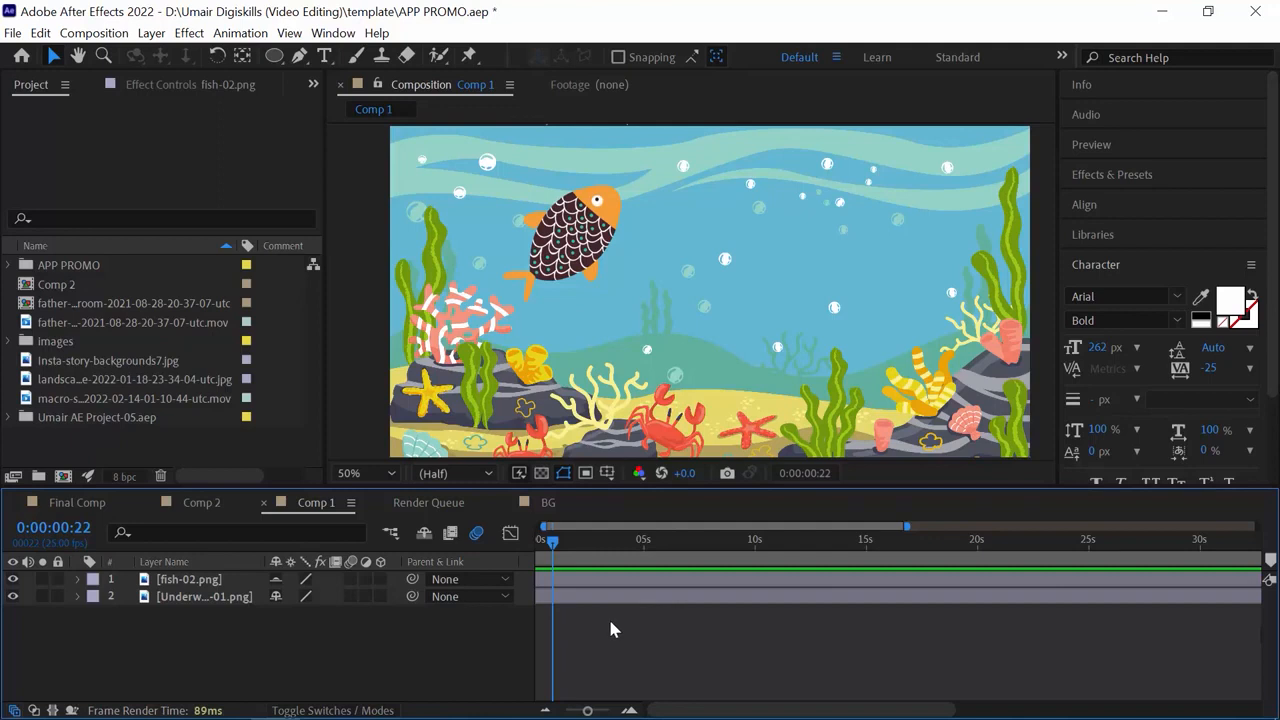
Reveal the Position keyframes of both layers in the fish composition and preview the fish's motion from the start.
key(p)
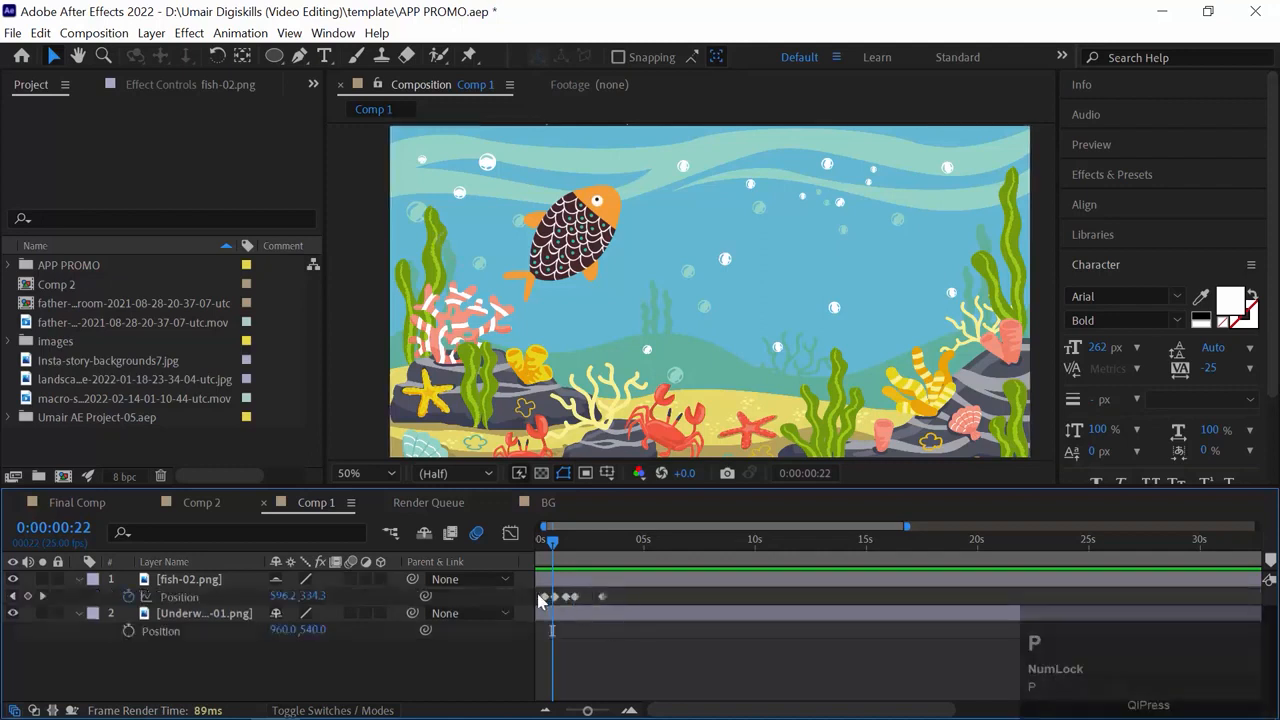
drag(552, 545, 538, 542)
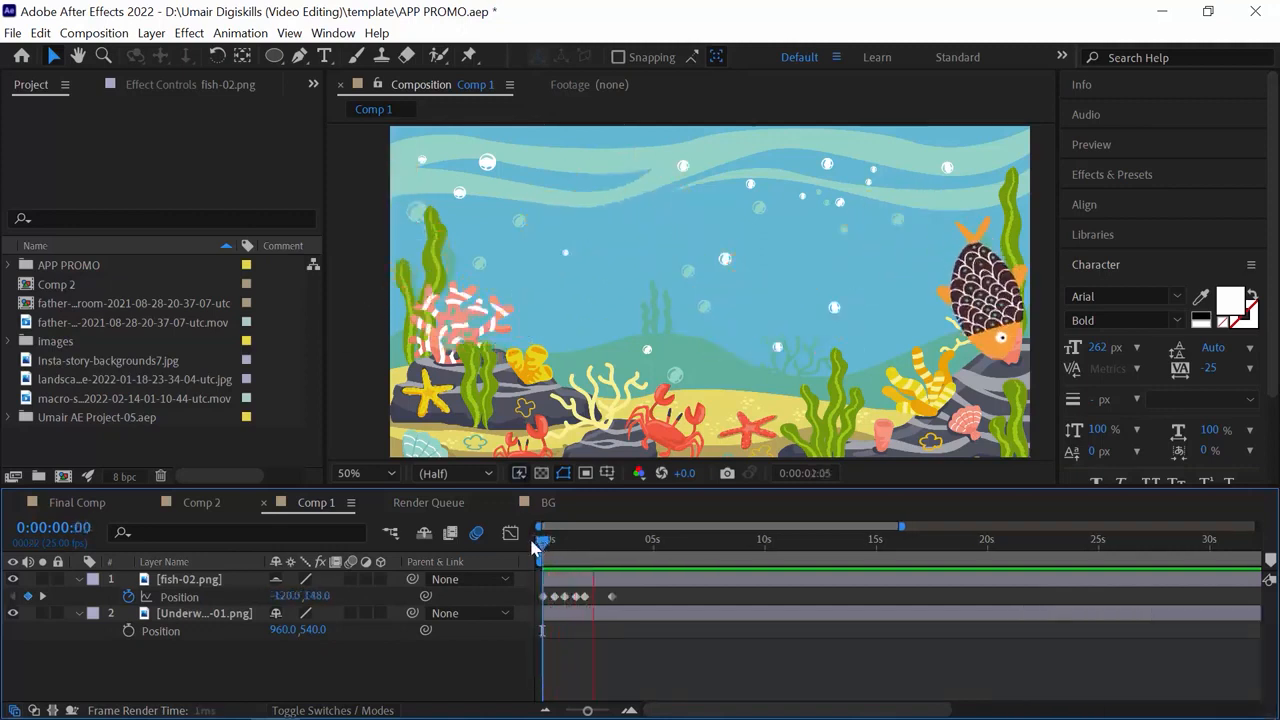
key(space)
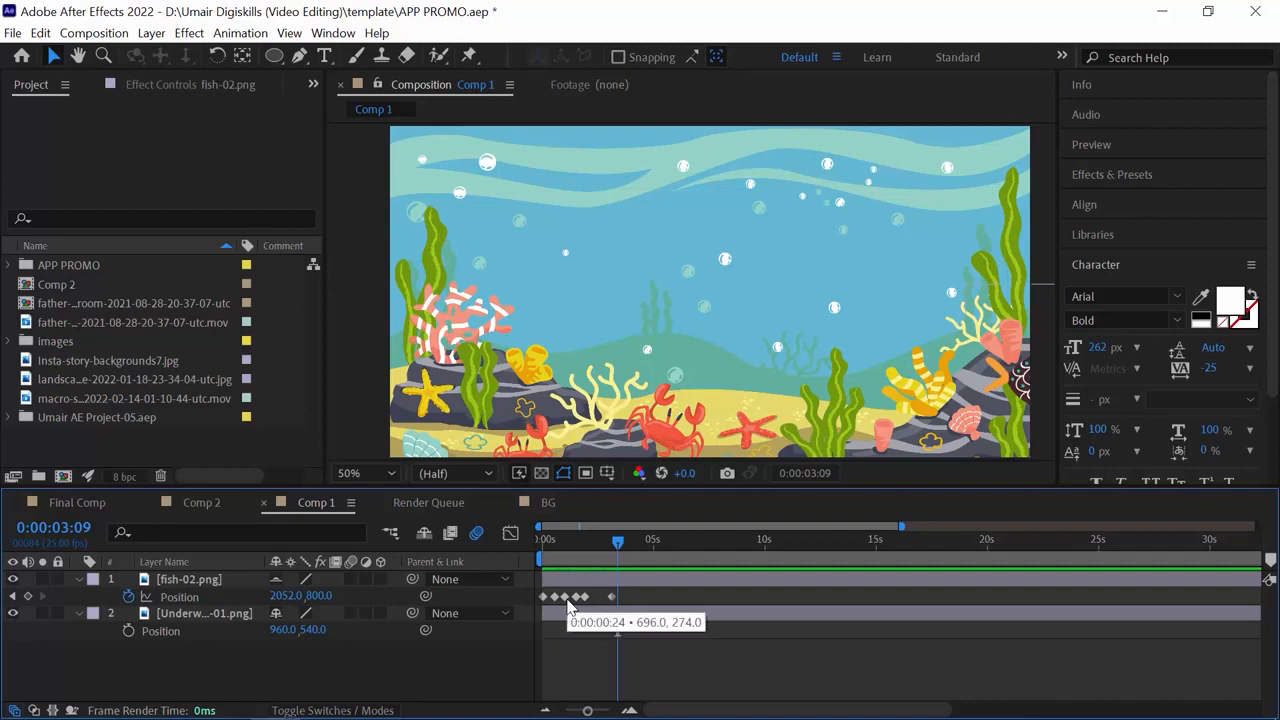
Space the fish's Position keyframes farther apart individually, with the last one at about 6 seconds, and preview the motion.
mouse_move(637, 597)
mouse_down()
mouse_move(567, 601)
mouse_move(645, 598)
mouse_up()
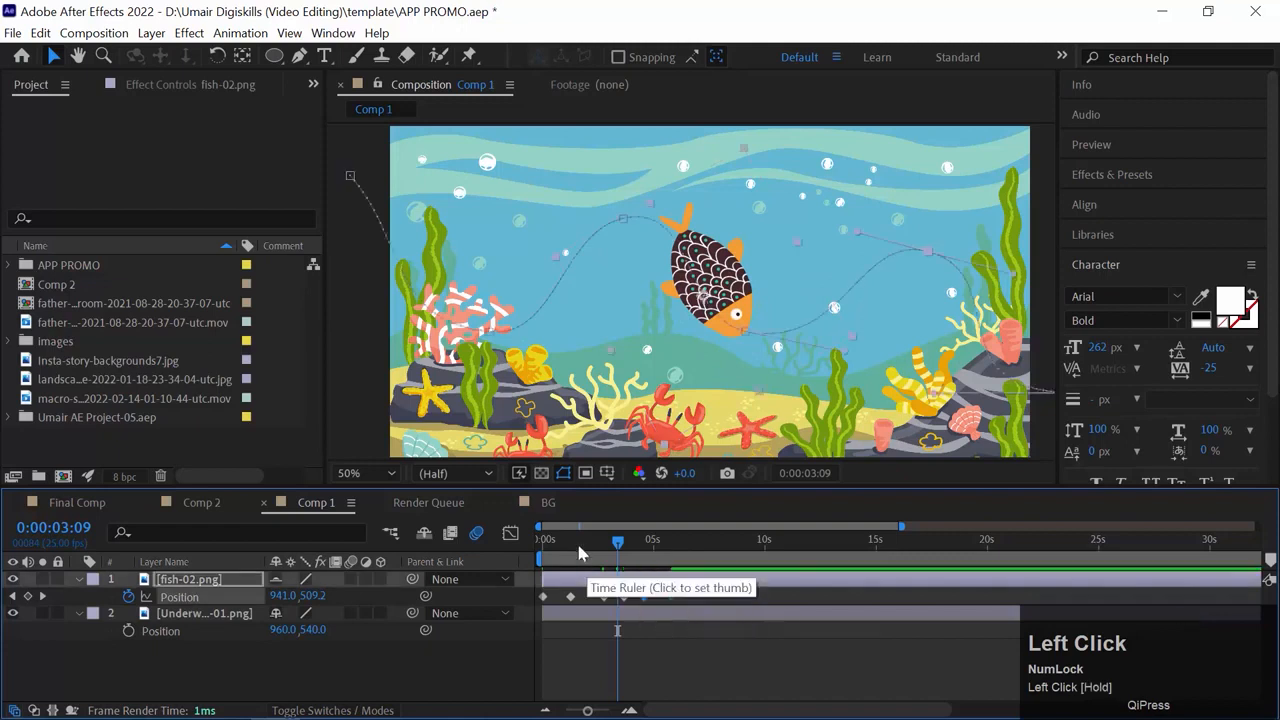
click(538, 545)
key(space)
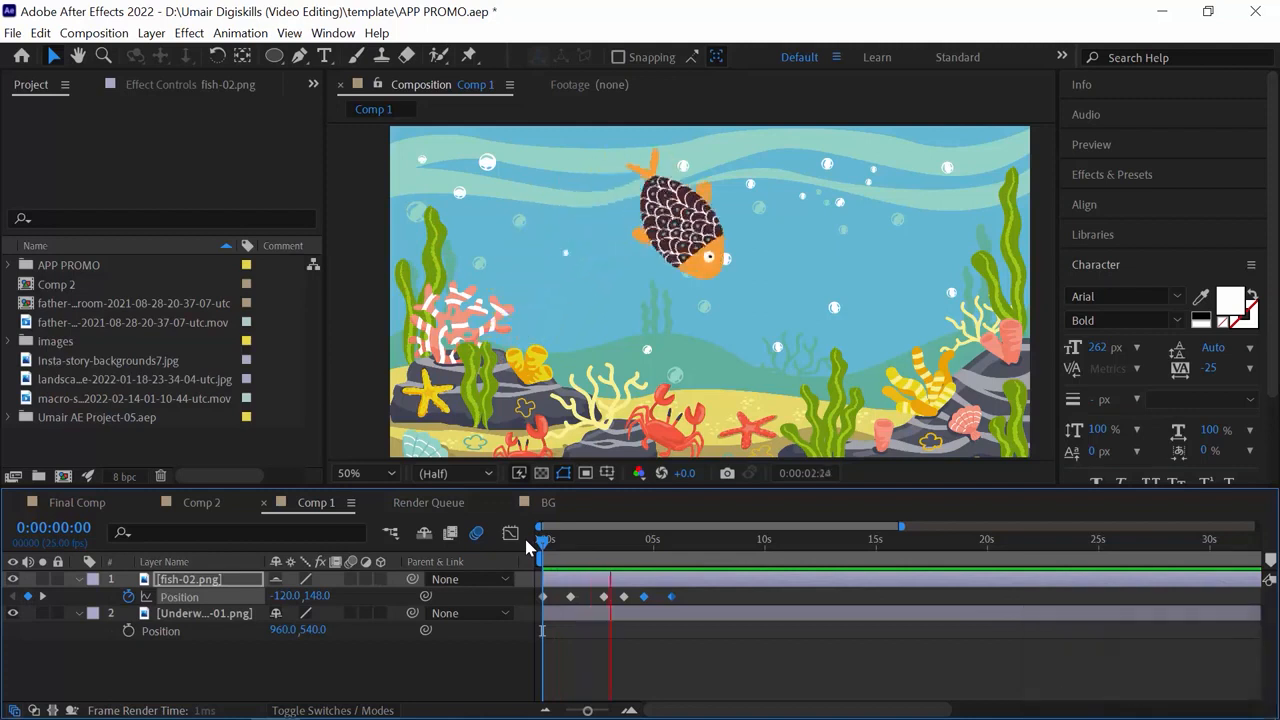
key(space)
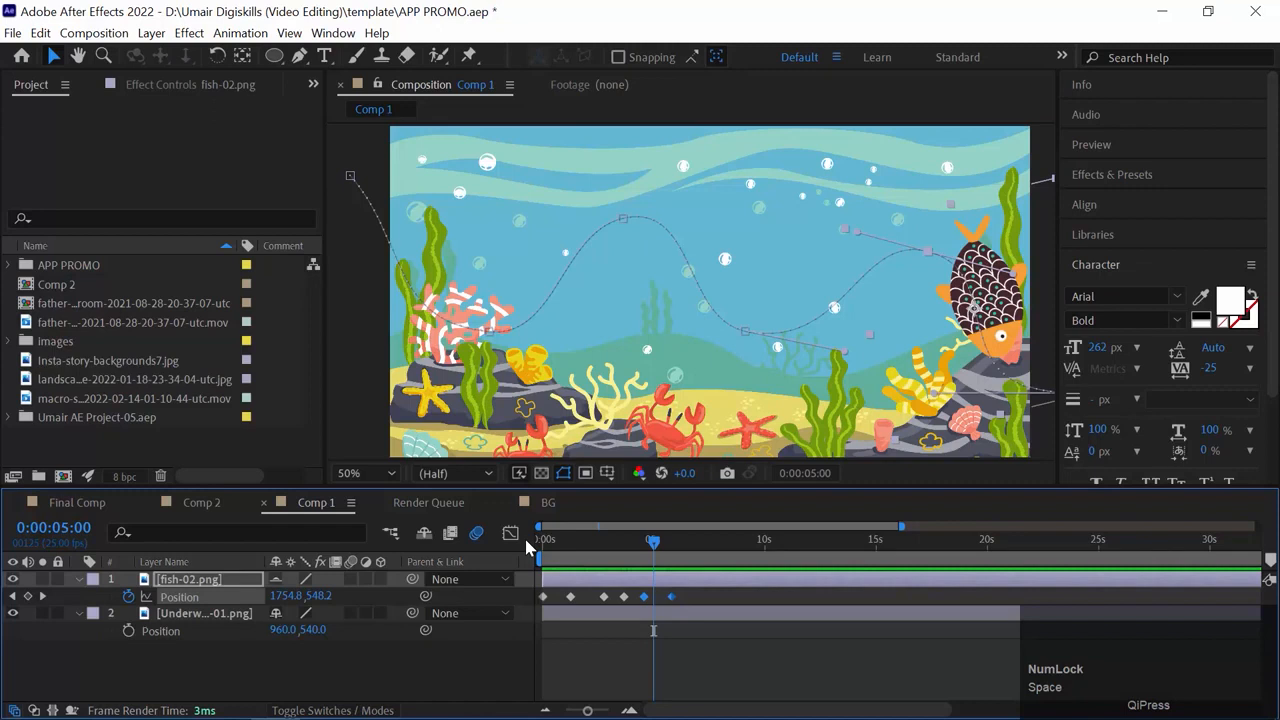
Undo the individual timing changes to the fish's Position keyframes.
key(ctrl)
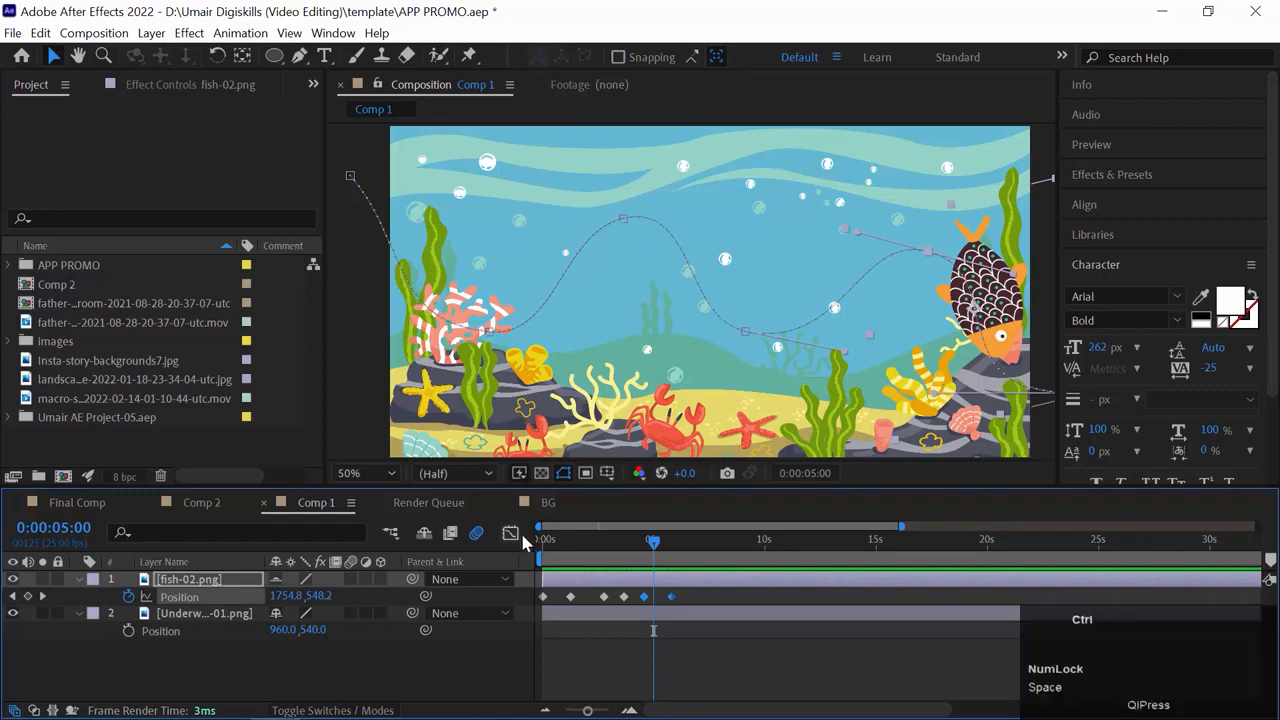
key(ctrl+z)
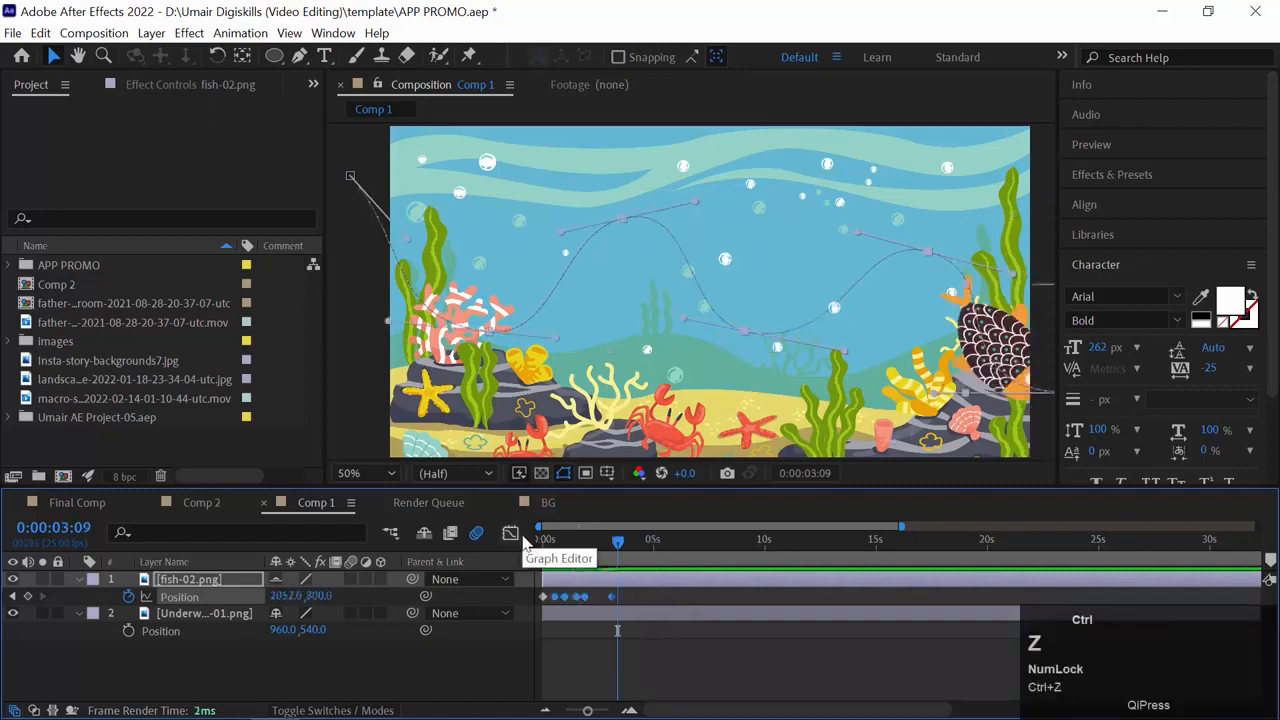
Select all of the fish's Position keyframes and stretch them proportionally so the last one falls at about 14 seconds.
drag(640, 598, 538, 608)
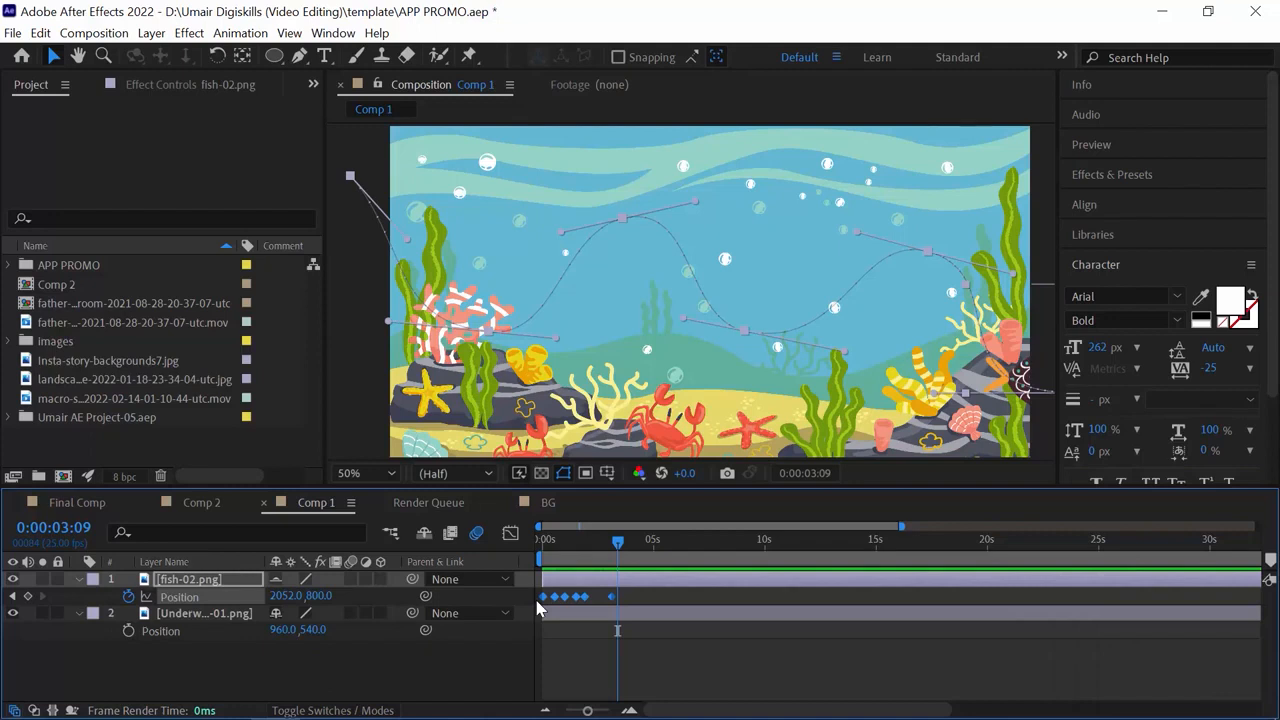
key(alt)
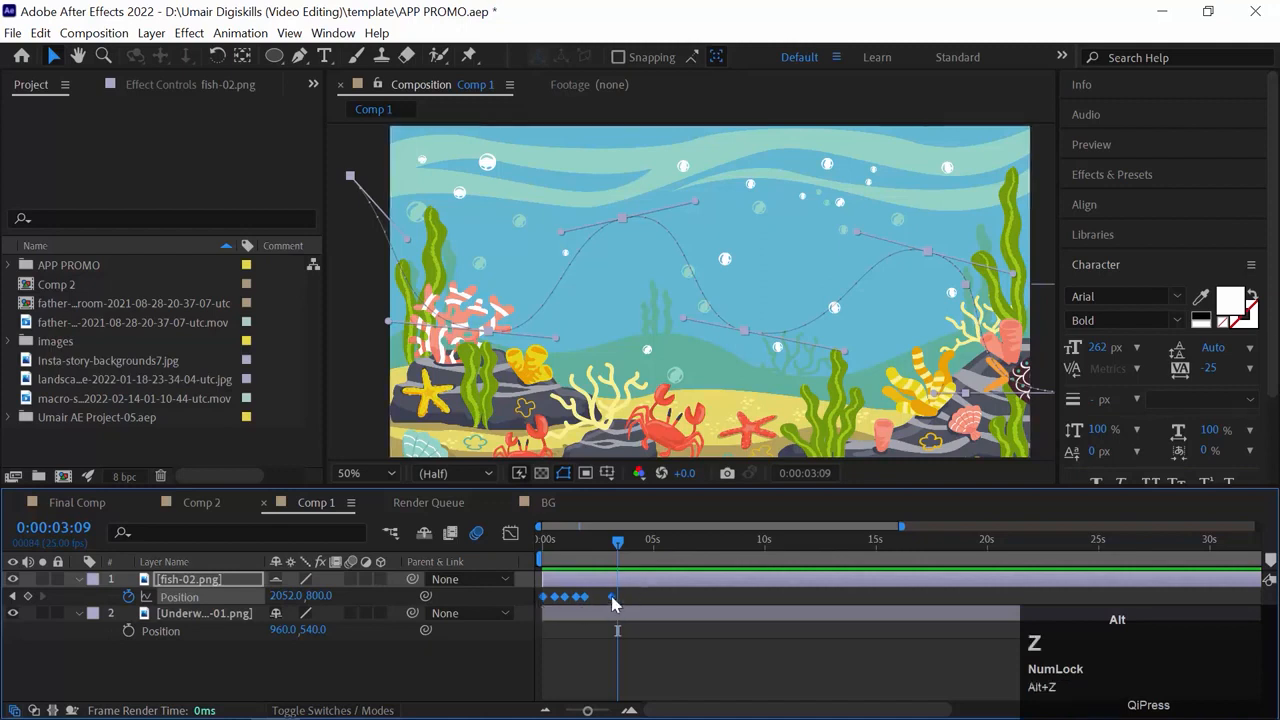
drag(613, 601, 641, 601)
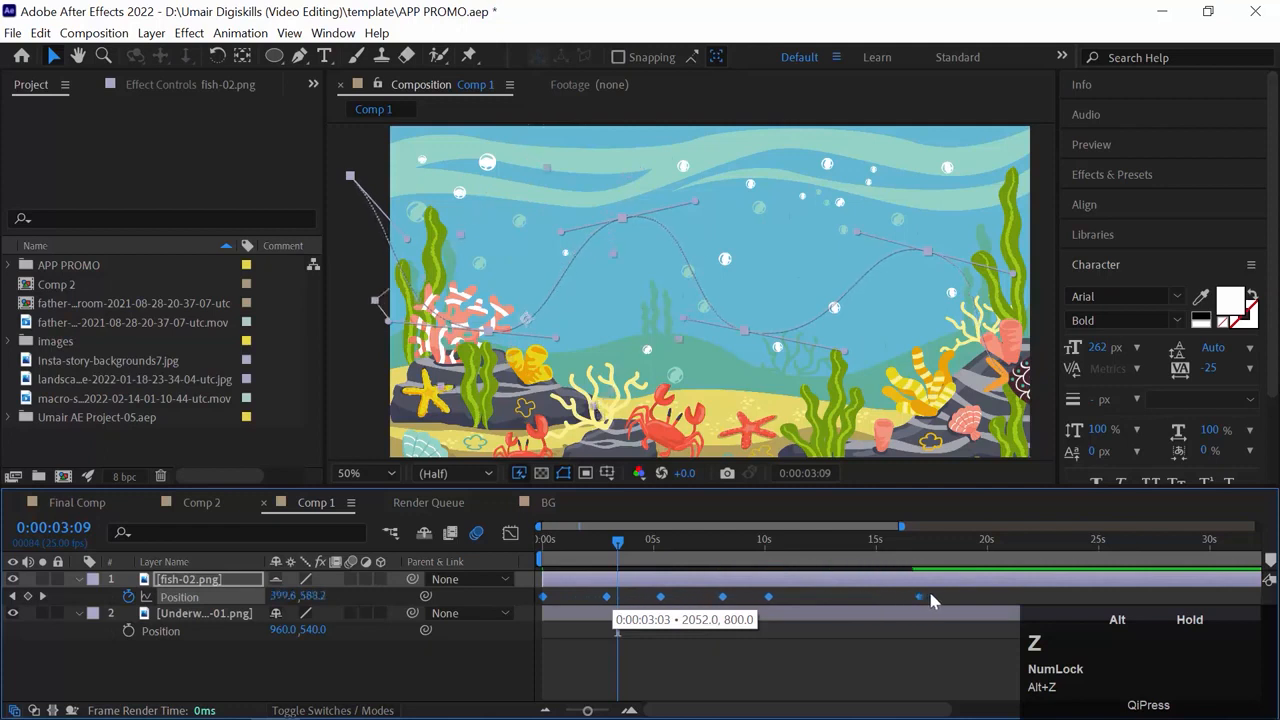
drag(960, 600, 965, 600)
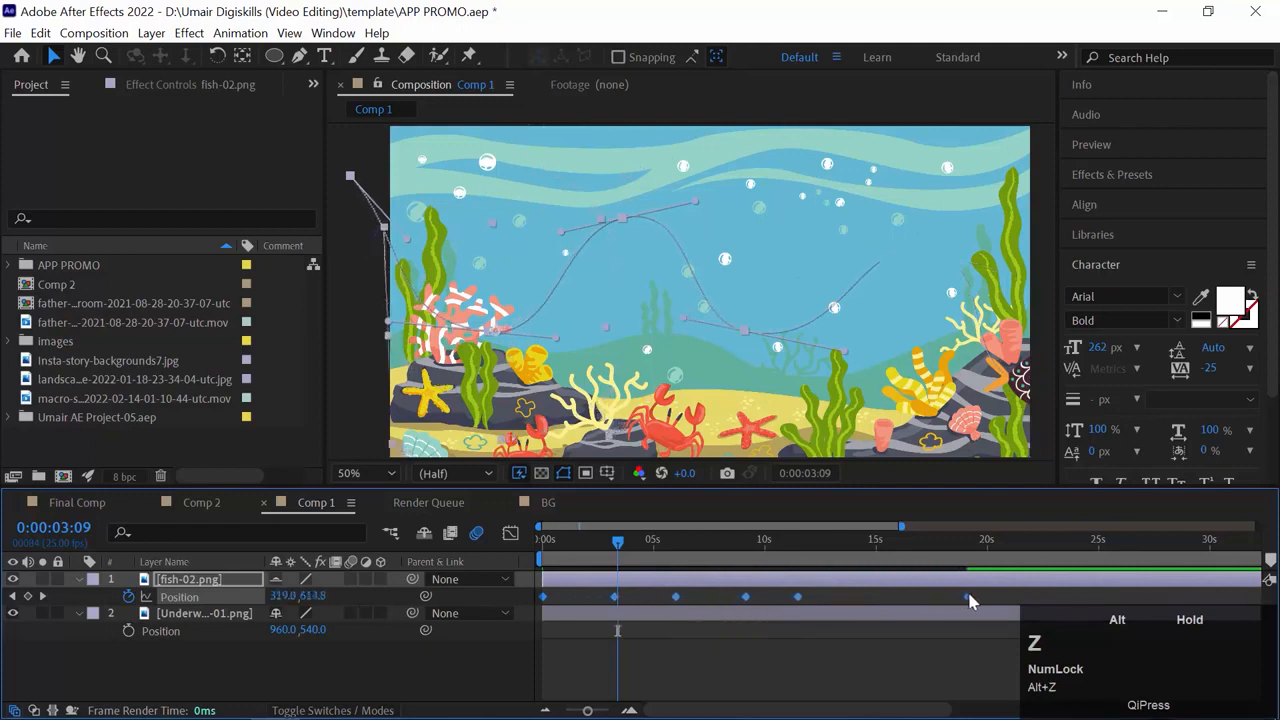
drag(901, 600, 850, 600)
Preview the fish's motion from the start and again from about 5:17.
drag(590, 540, 499, 540)
key(space)
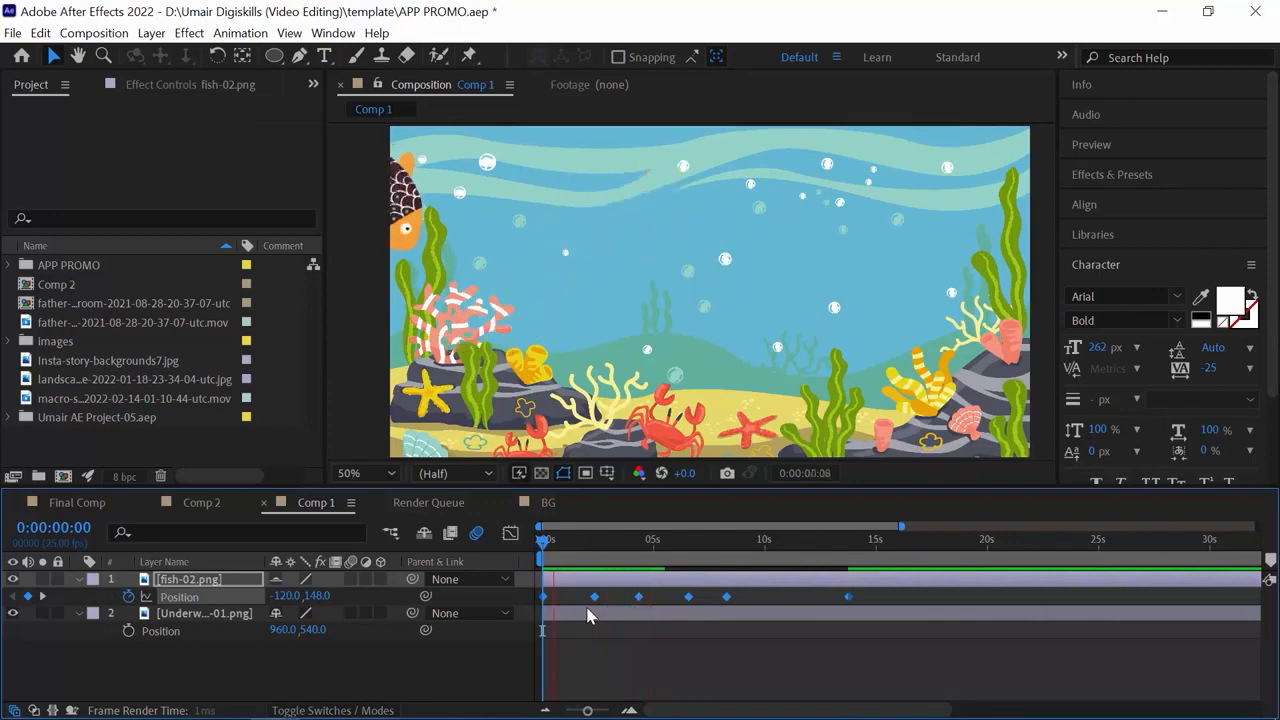
click(669, 542)
key(space)
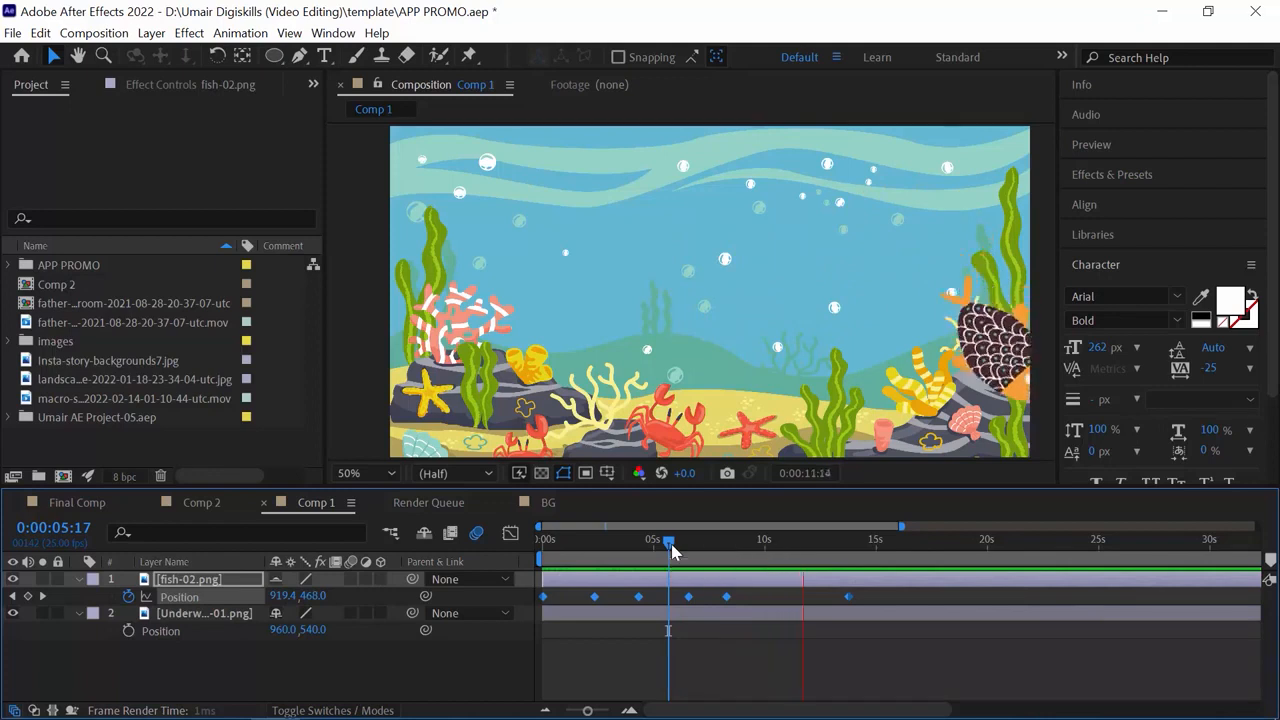
key(space)
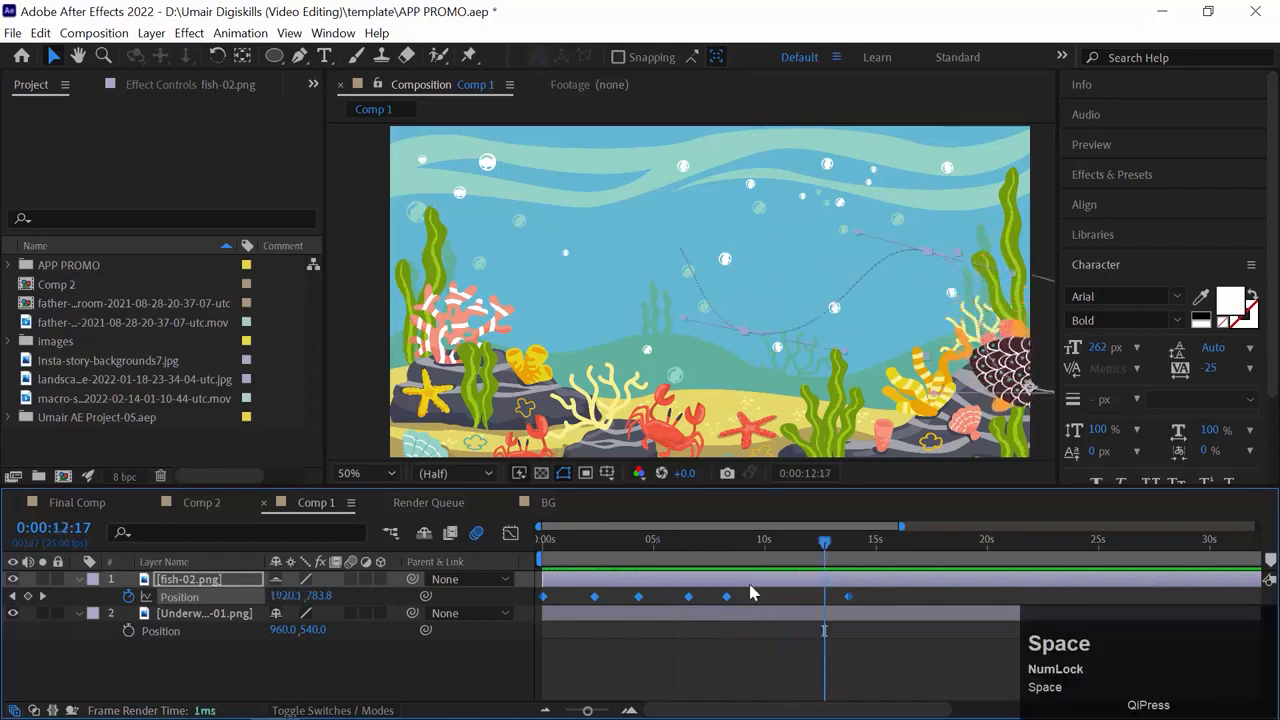
Compress the fish's Position keyframes proportionally into about the first half second and preview the motion repeatedly from the start.
drag(809, 597, 554, 604)
click(540, 541)
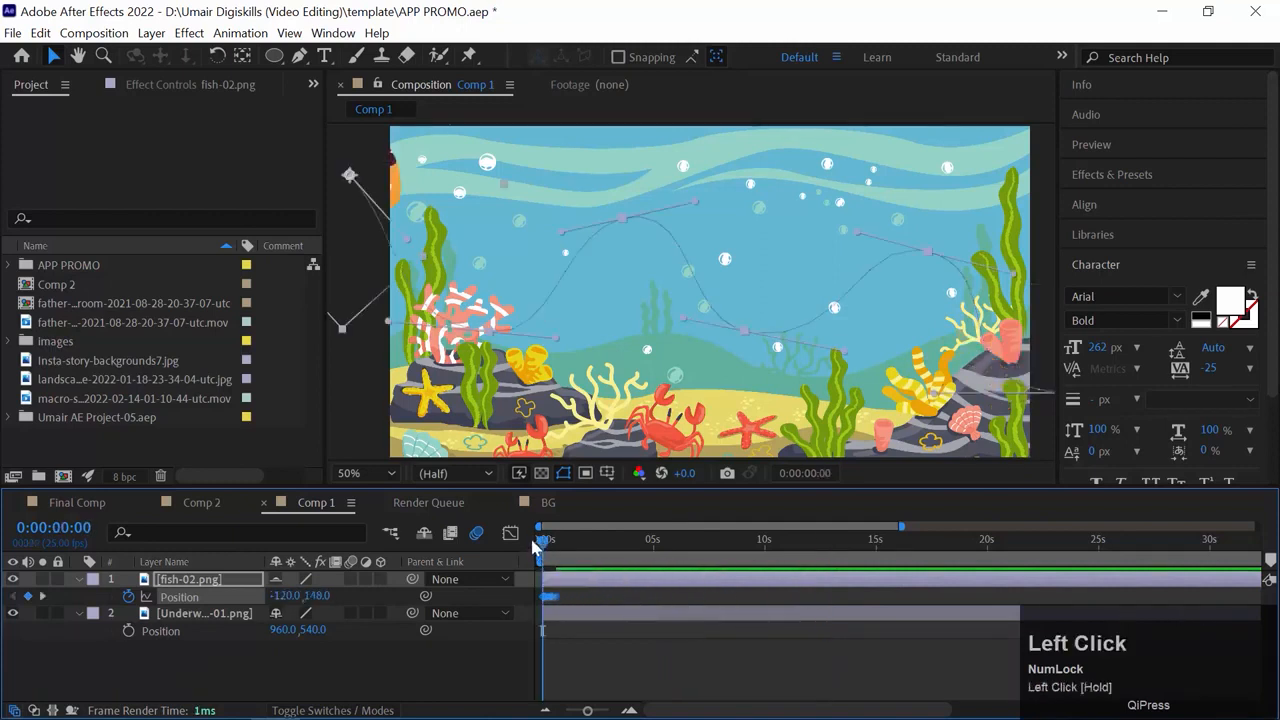
key(space)
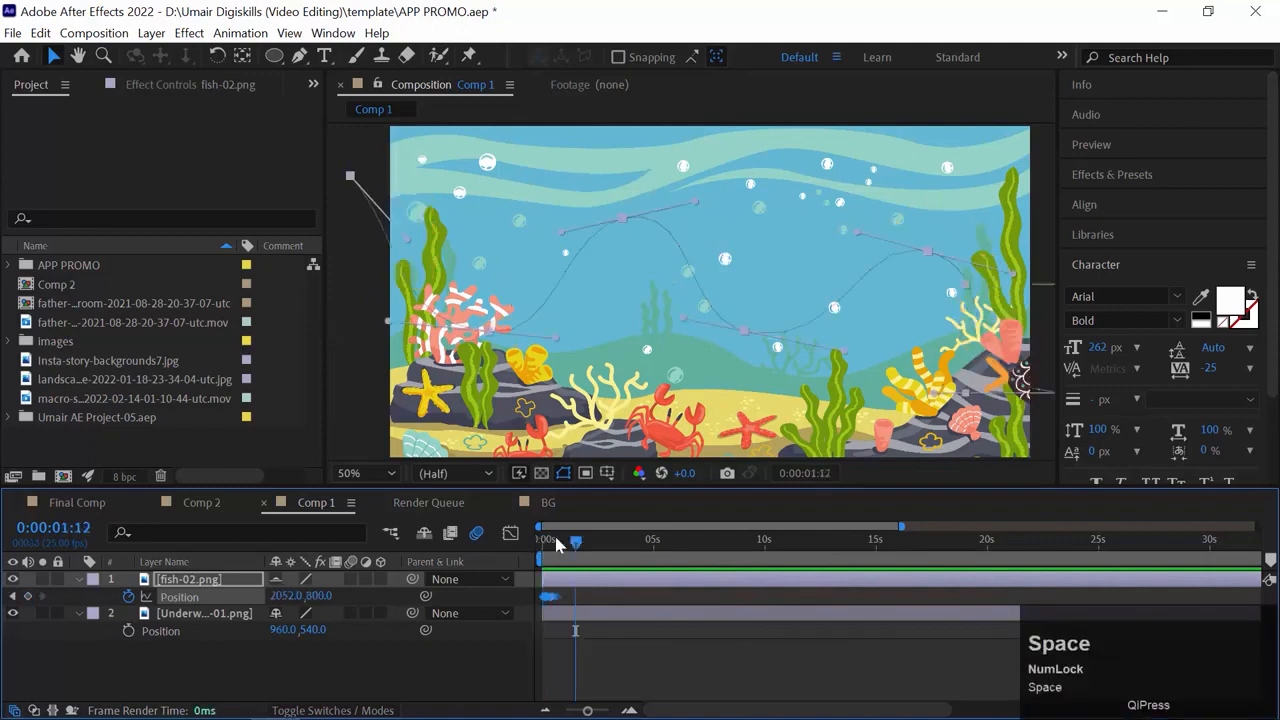
click(540, 541)
key(space)
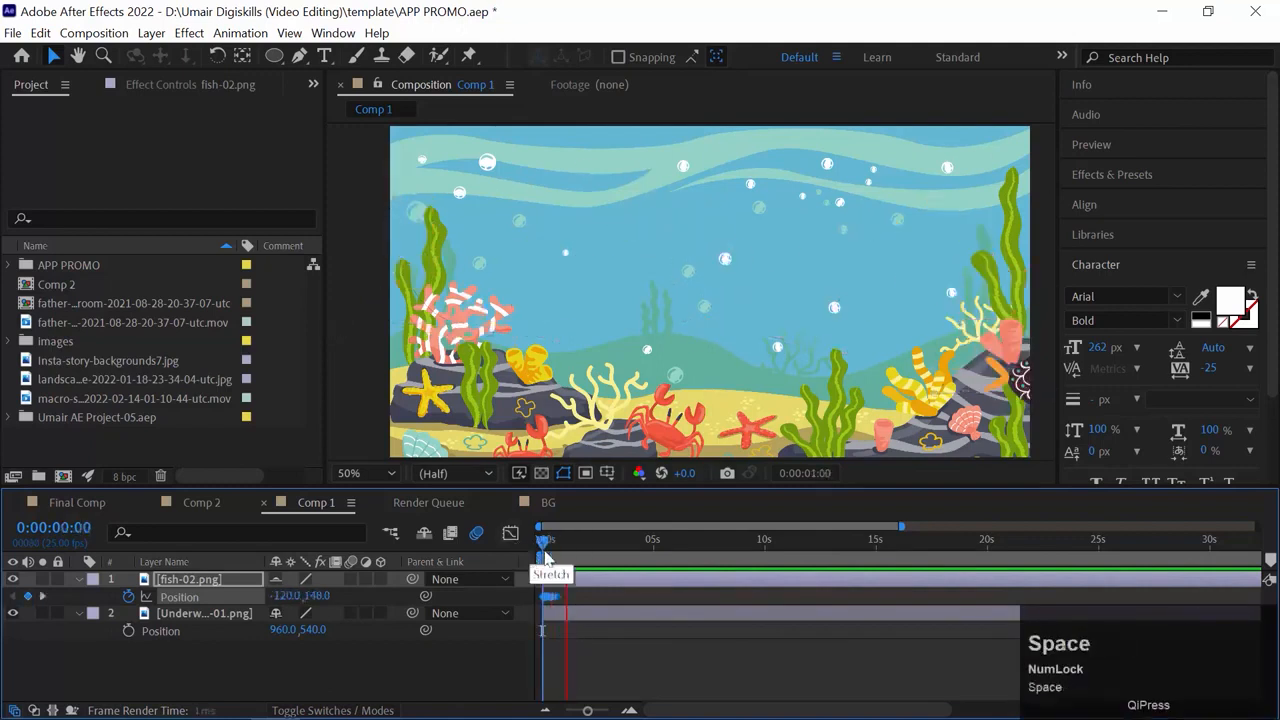
click(543, 547)
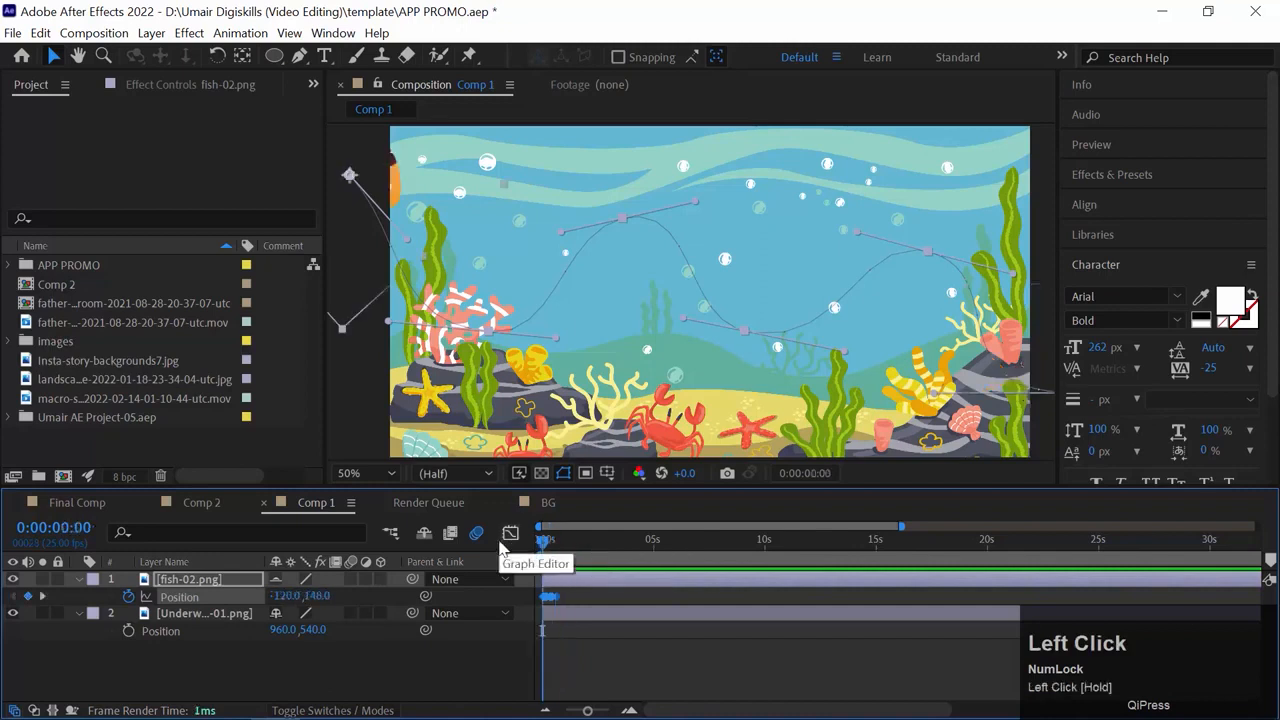
key(space)
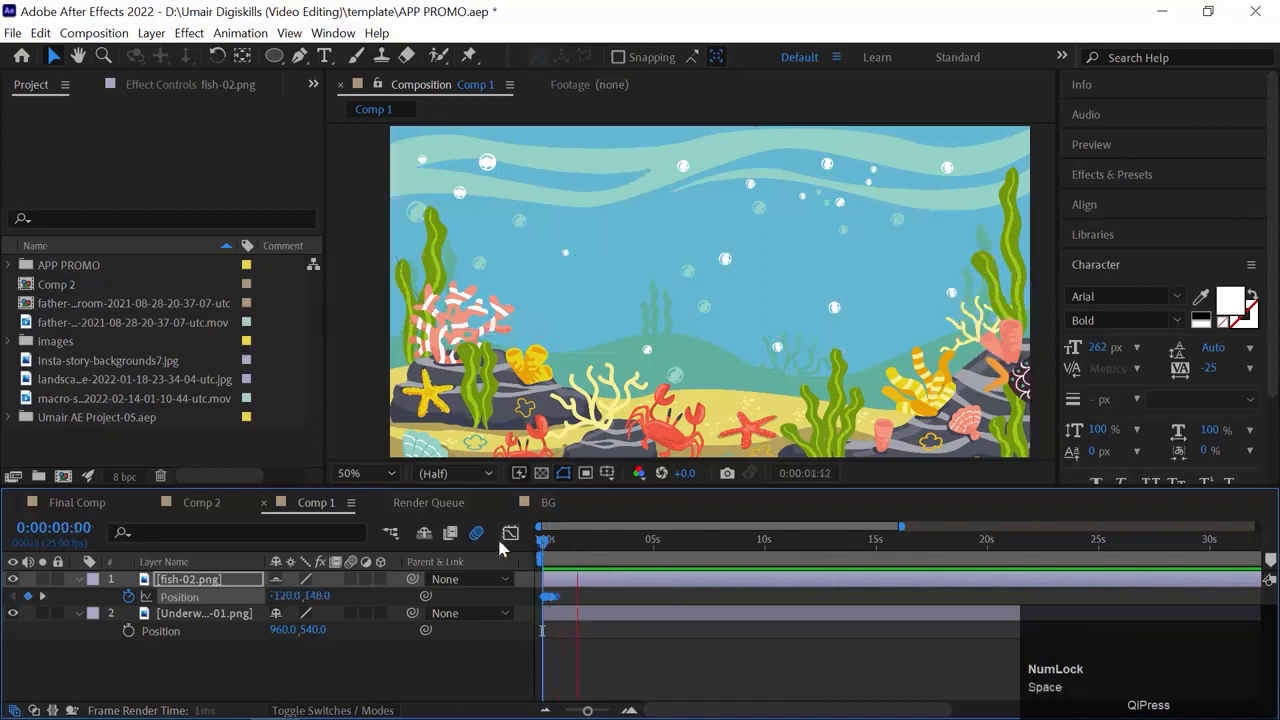
click(528, 538)
key(space)
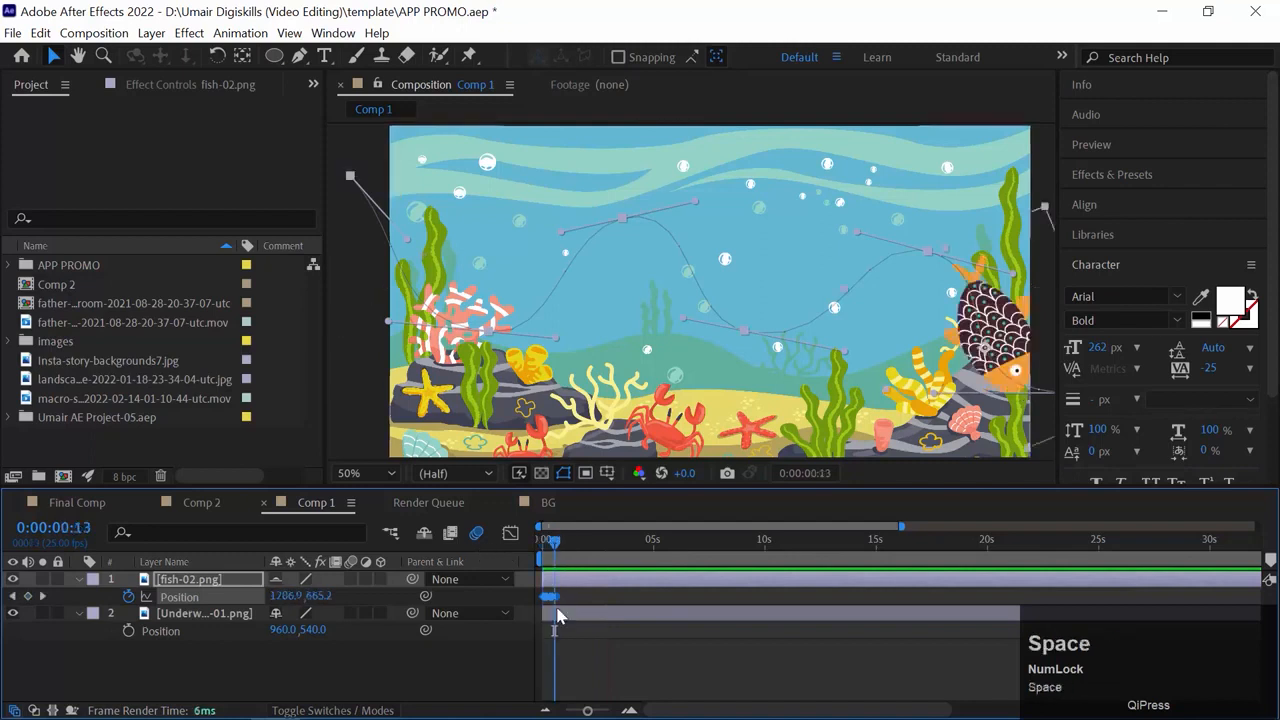
Stretch the fish's Position keyframes proportionally so the last one falls at about 18 seconds, and preview the motion from the start.
drag(630, 605, 954, 603)
drag(556, 540, 477, 546)
key(space)
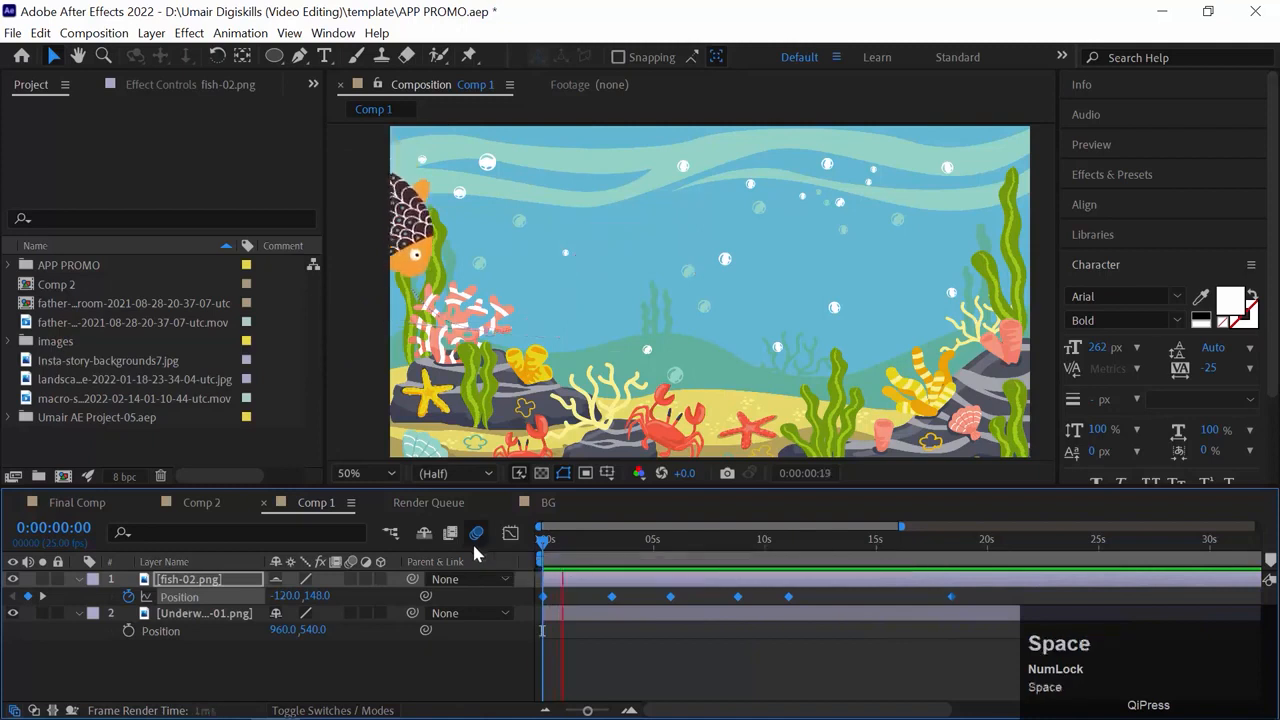